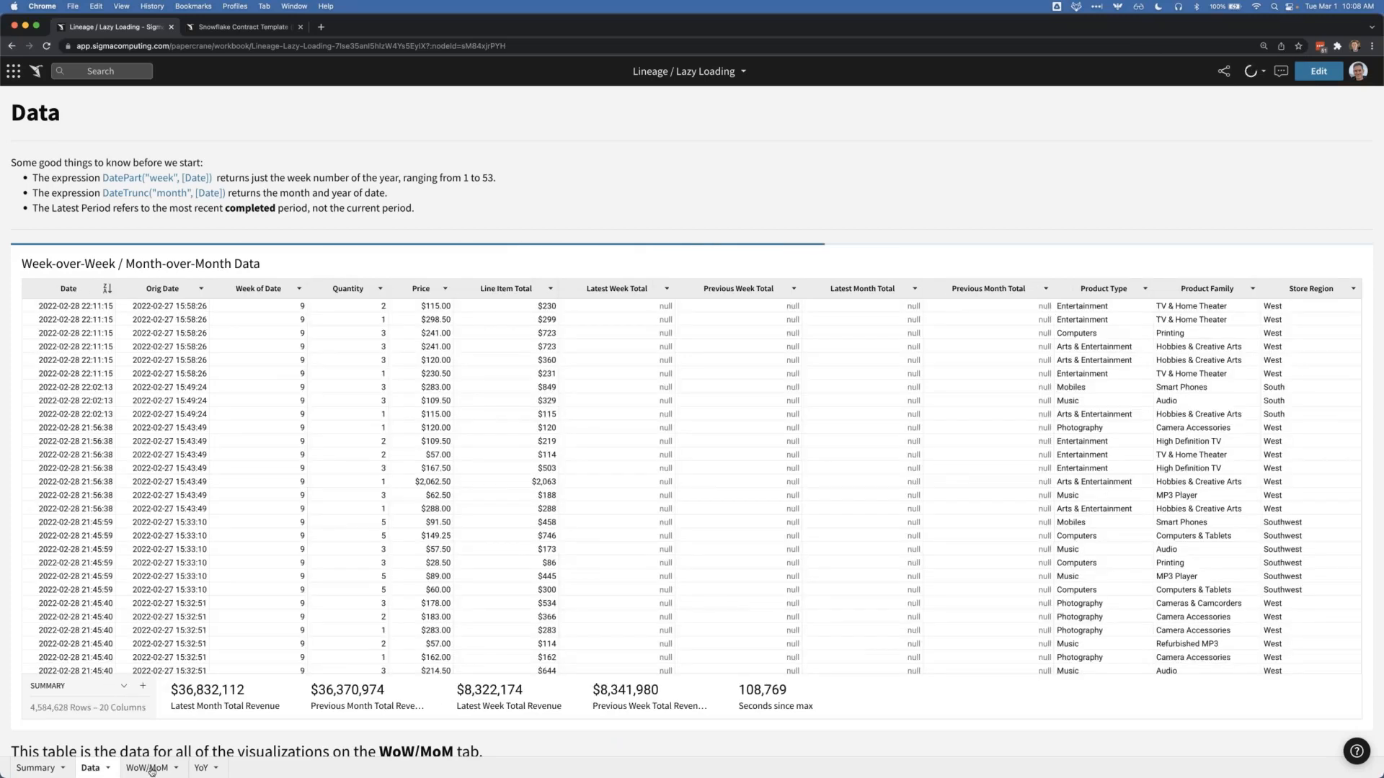
Step: Open the WoW/MoM page and switch the workbook to editing
{"action": "left_click", "coordinate": [149, 768]}
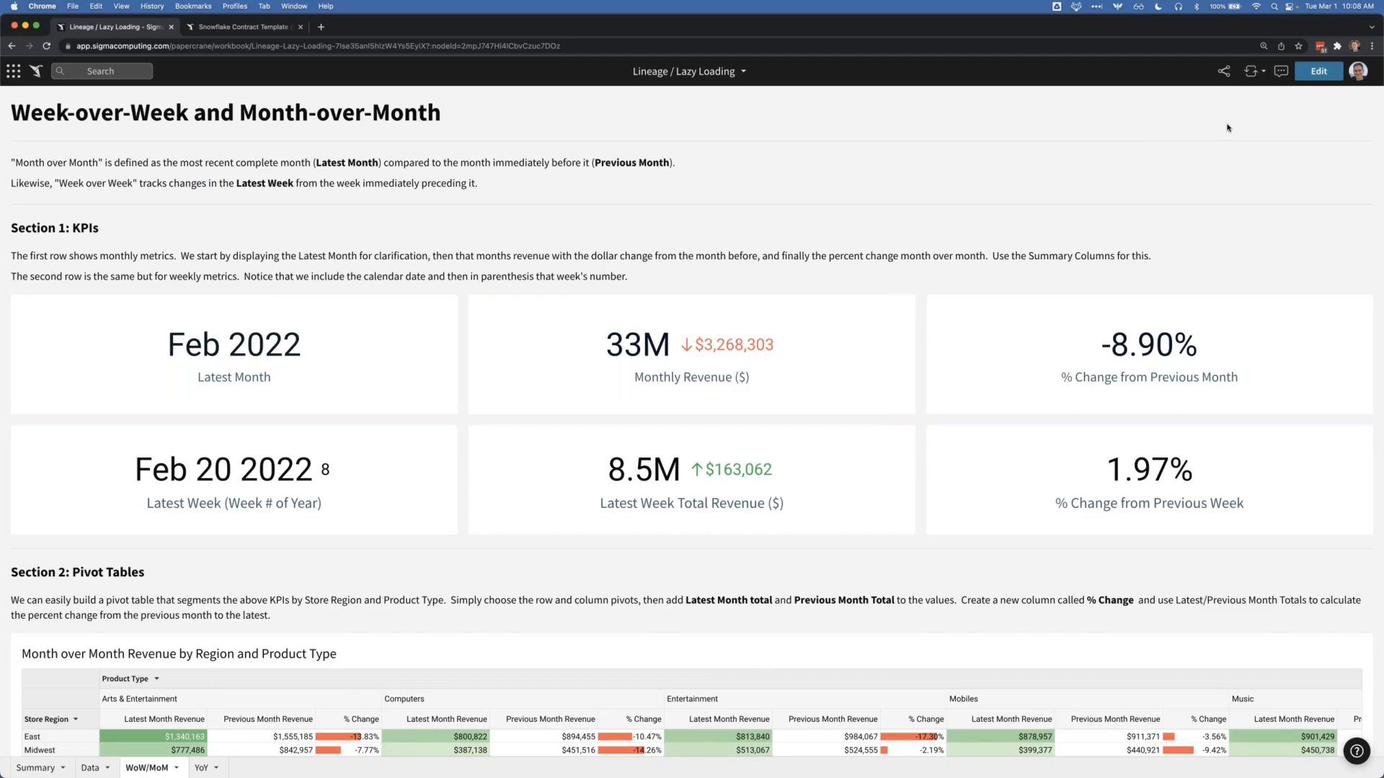
{"action": "left_click", "coordinate": [1317, 75]}
{"action": "left_click", "coordinate": [1313, 81]}
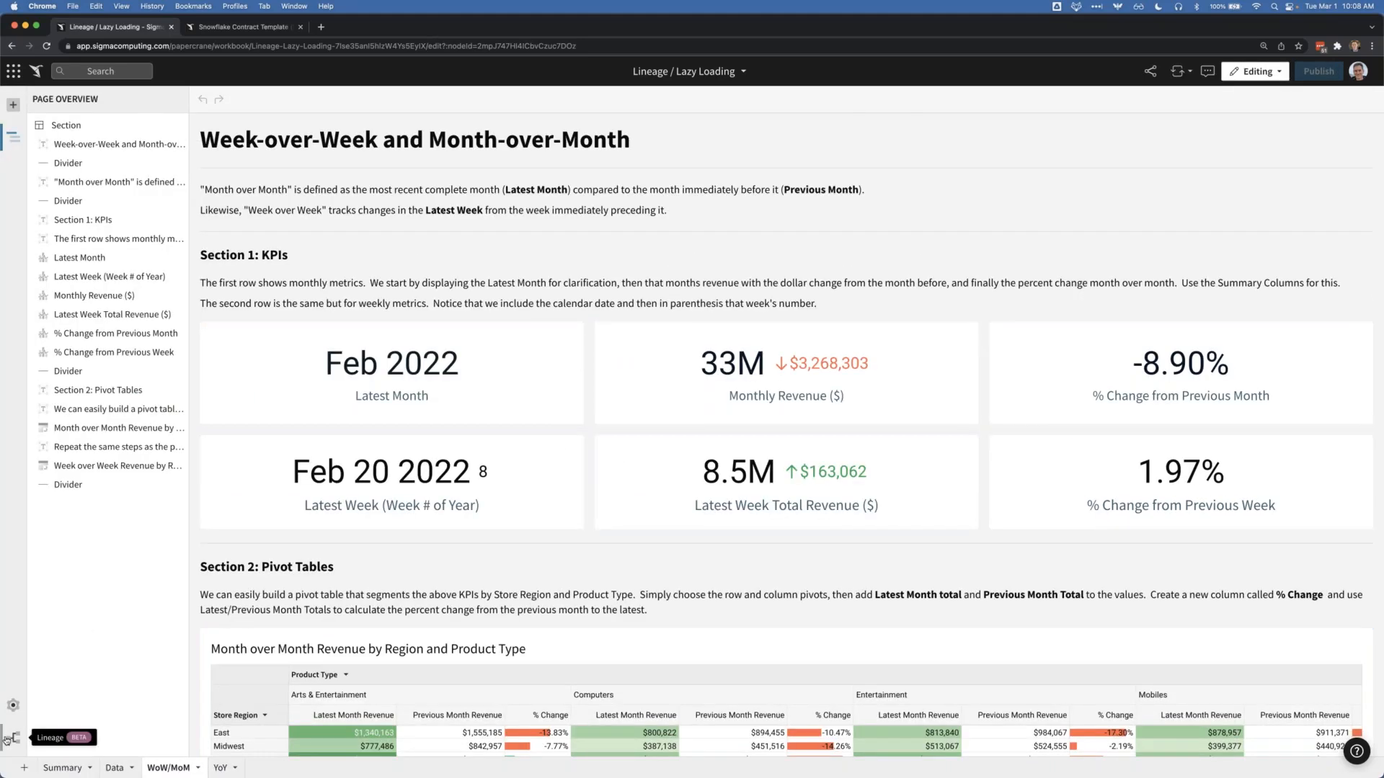
Step: Open the workbook's lineage diagram and show the elements on the YoY page
{"action": "scroll", "coordinate": [7, 741], "scroll_direction": "up", "scroll_amount": 5}
{"action": "scroll", "coordinate": [29, 708], "scroll_direction": "down", "scroll_amount": 1}
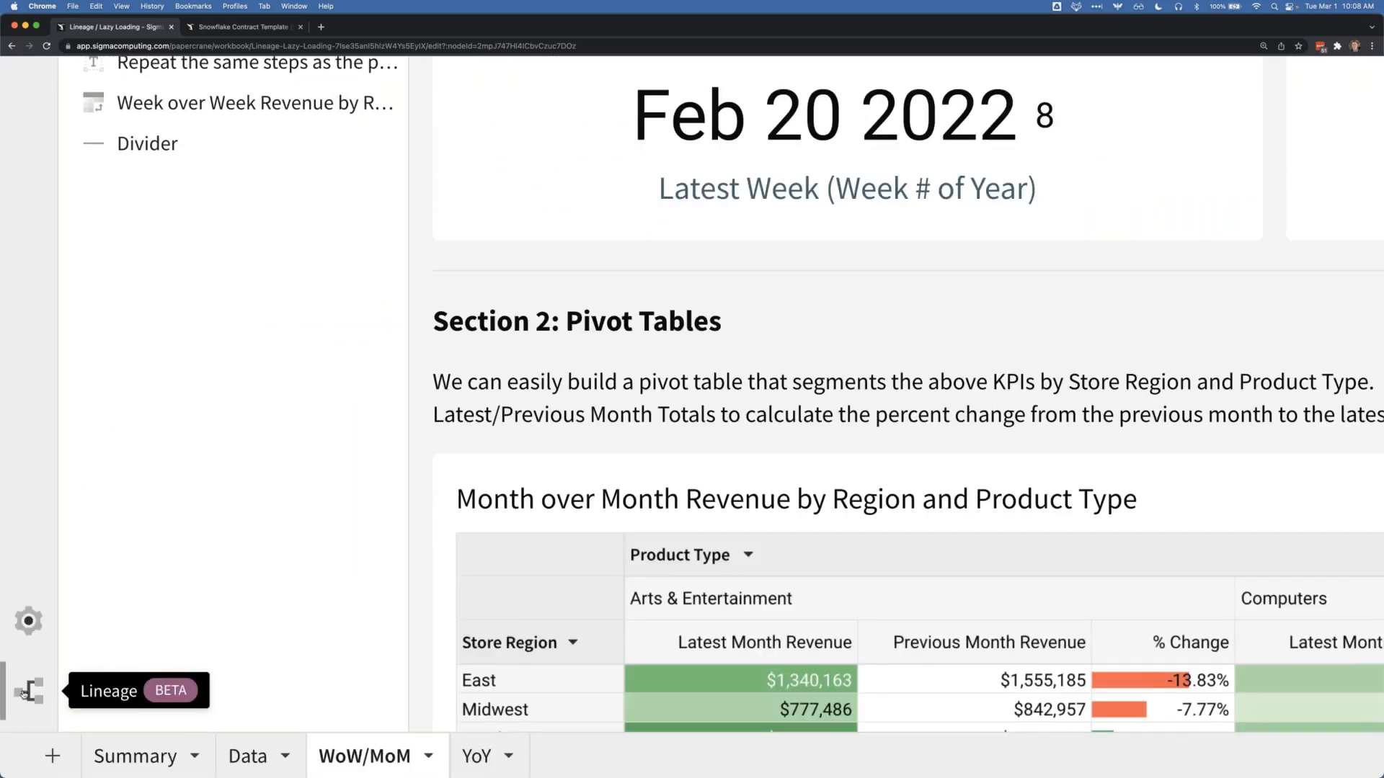
{"action": "scroll", "coordinate": [24, 692], "scroll_direction": "down", "scroll_amount": 5}
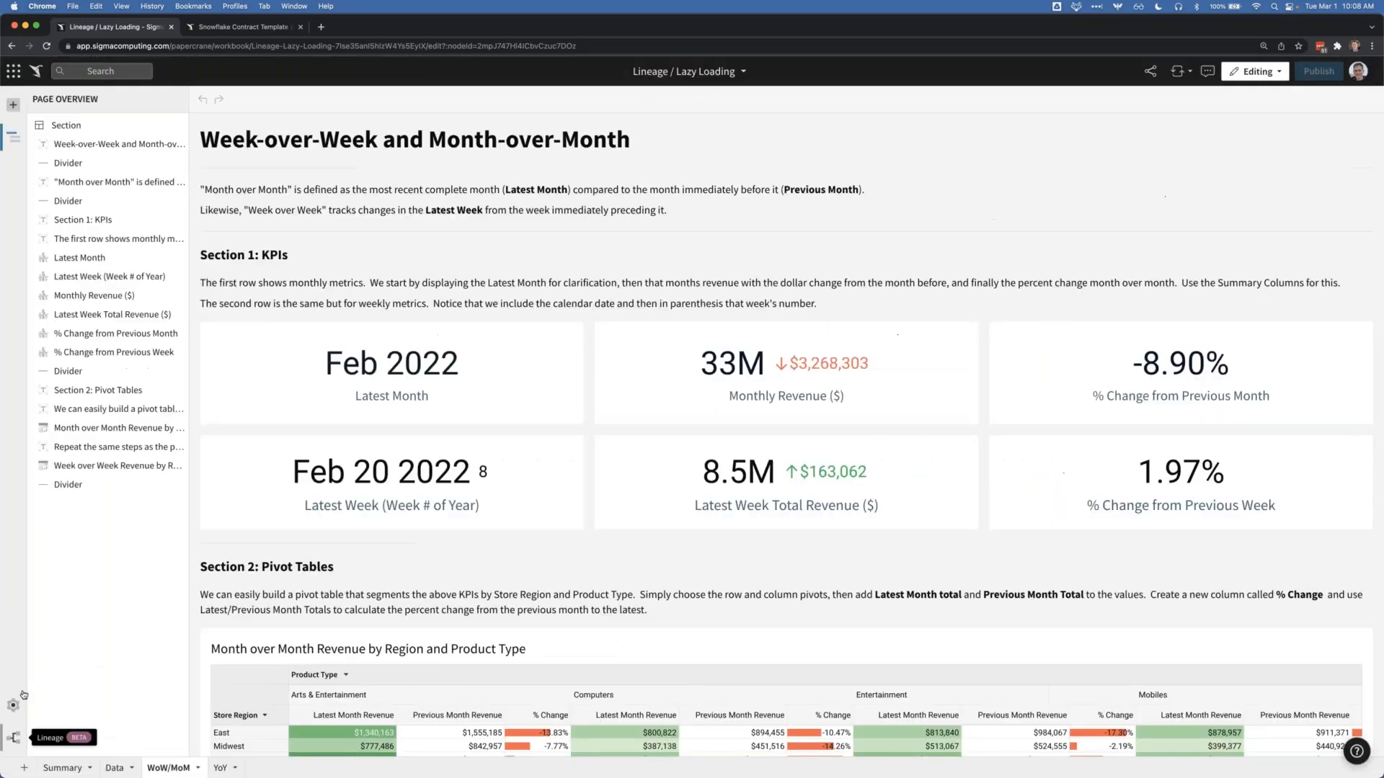
{"action": "left_click", "coordinate": [13, 737]}
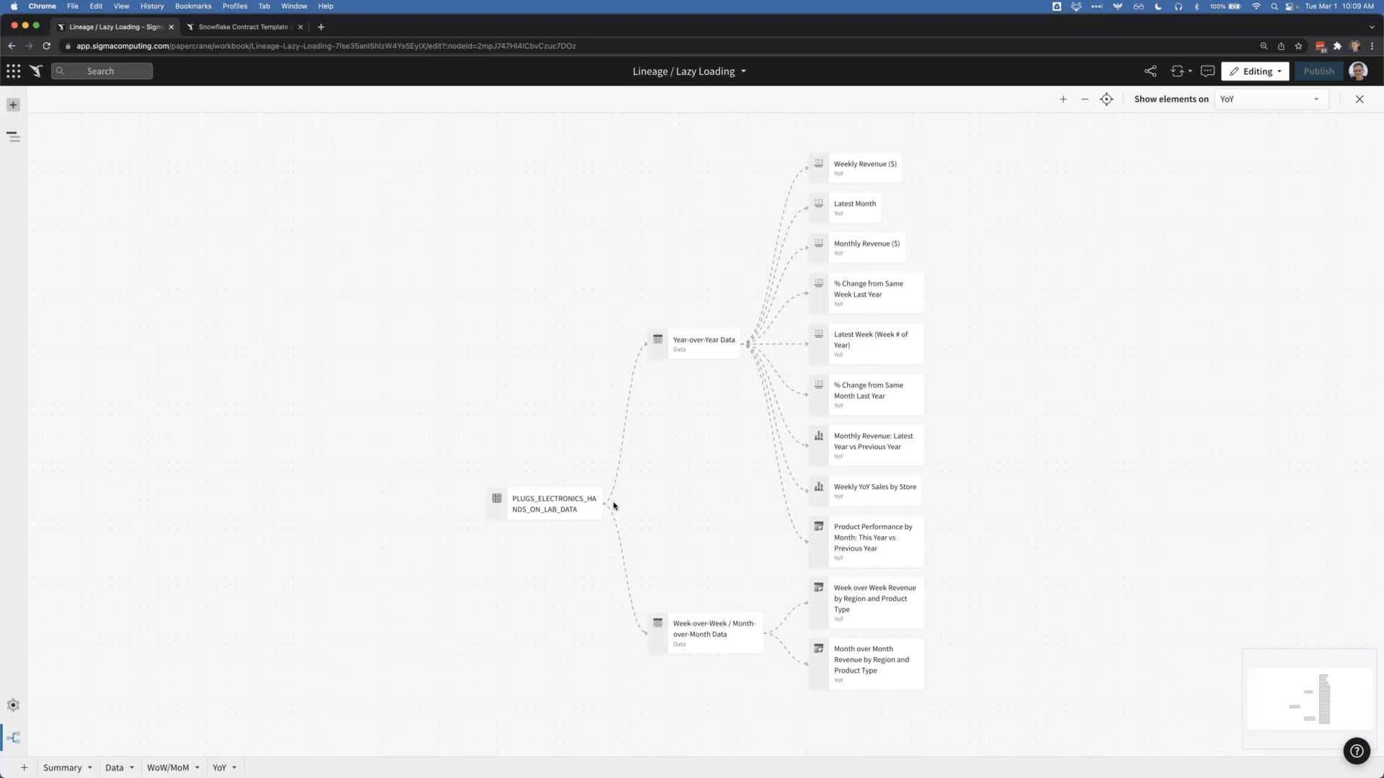
Step: Trace the lineage of the Year-over-Year Data and Week-over-Week / Month-over-Month Data tables by selecting each in turn
{"action": "left_click", "coordinate": [689, 343]}
{"action": "scroll", "coordinate": [694, 336], "scroll_direction": "up", "scroll_amount": 2}
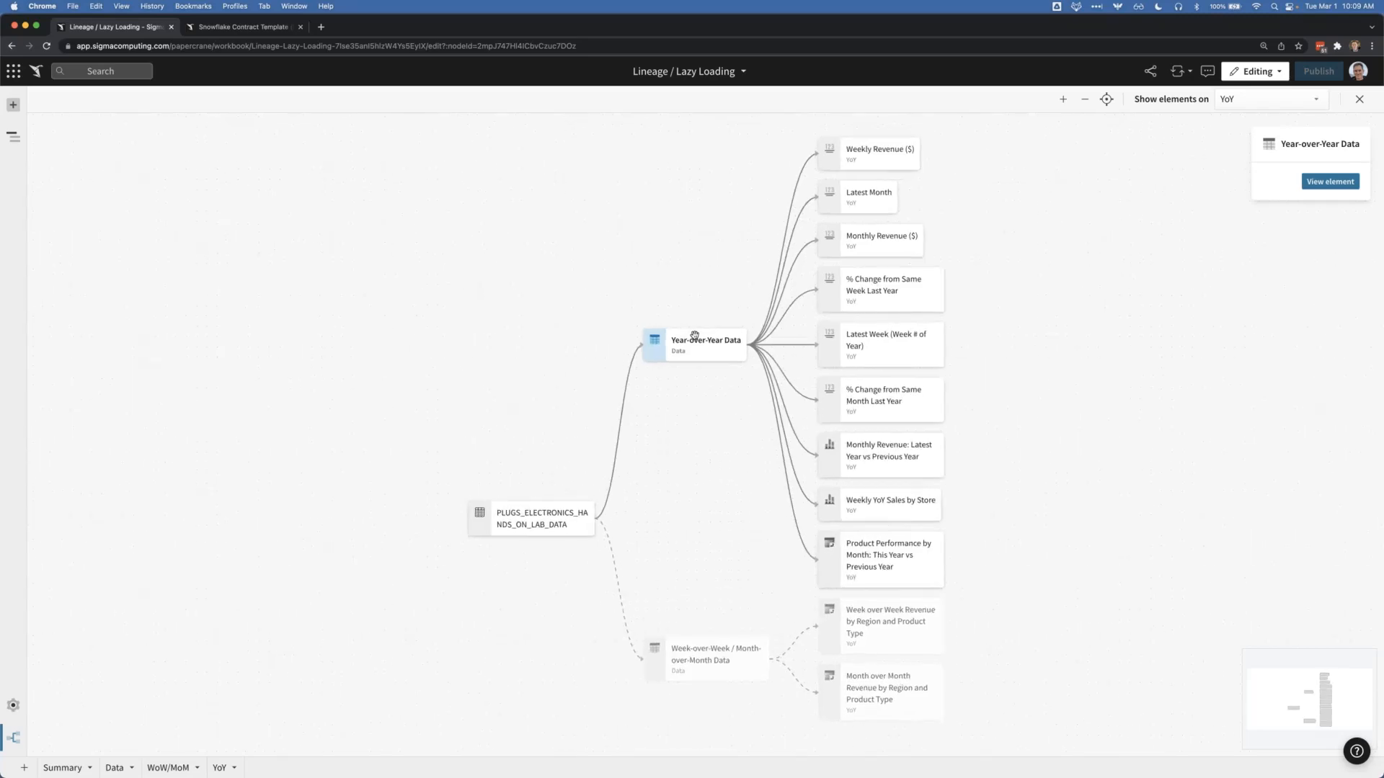
{"action": "scroll", "coordinate": [695, 336], "scroll_direction": "up", "scroll_amount": 4}
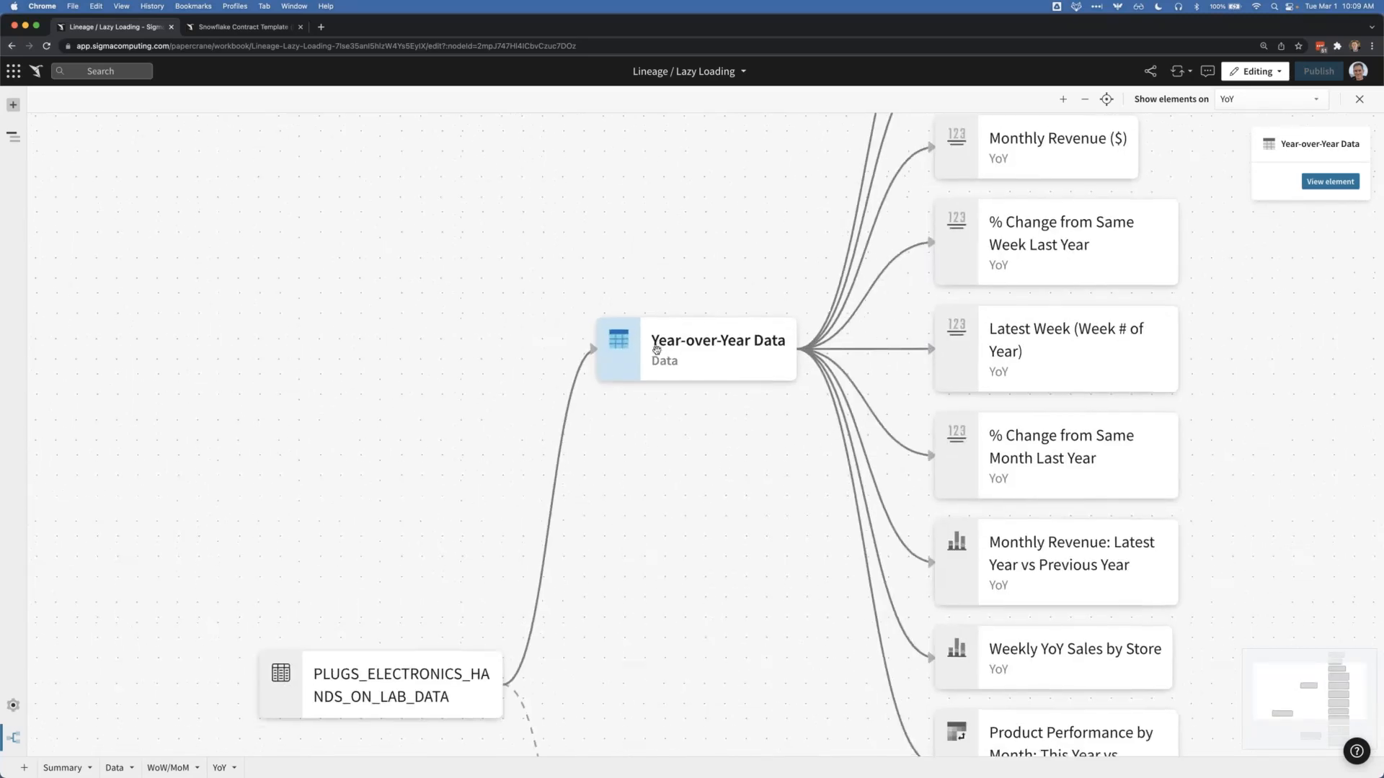
{"action": "scroll", "coordinate": [652, 432], "scroll_direction": "down", "scroll_amount": 6}
{"action": "left_click", "coordinate": [661, 519]}
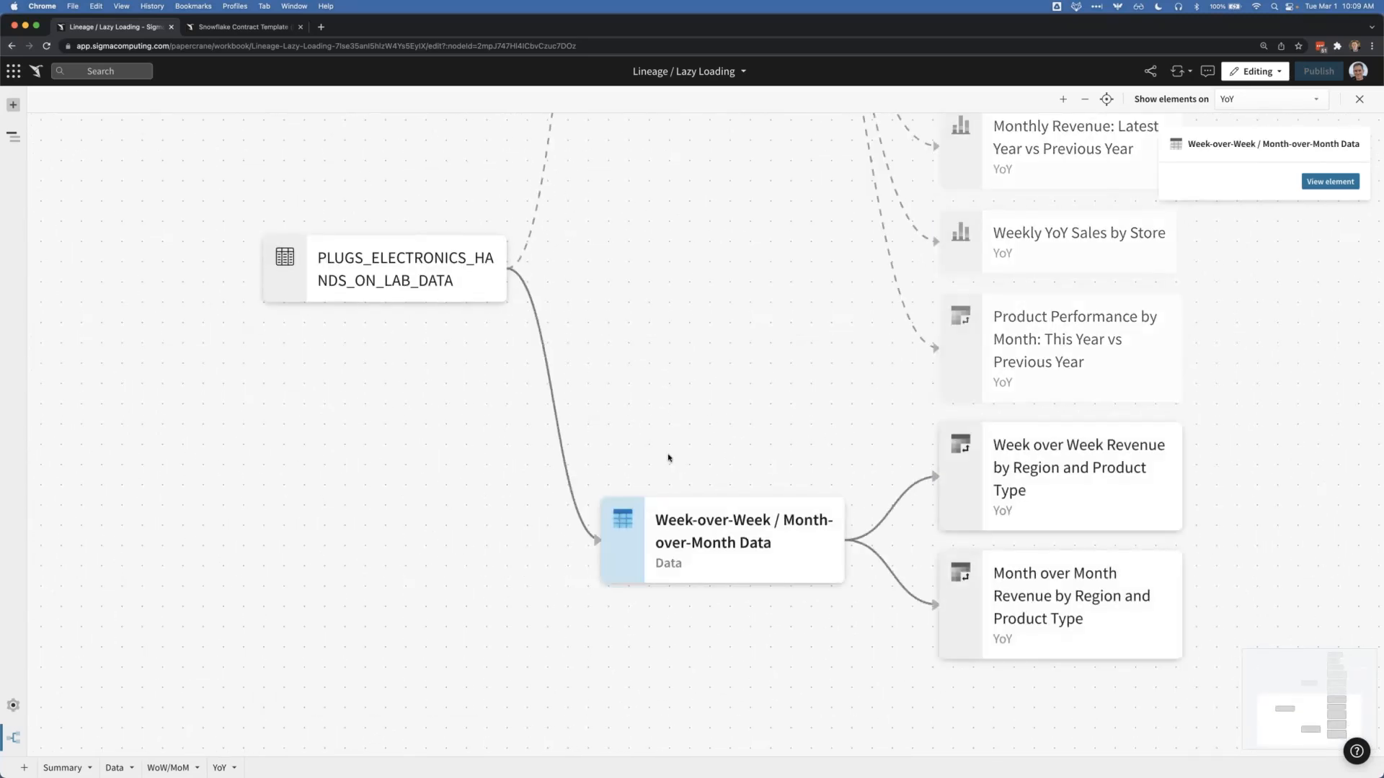
{"action": "scroll", "coordinate": [667, 457], "scroll_direction": "up", "scroll_amount": 4}
{"action": "left_click", "coordinate": [669, 222]}
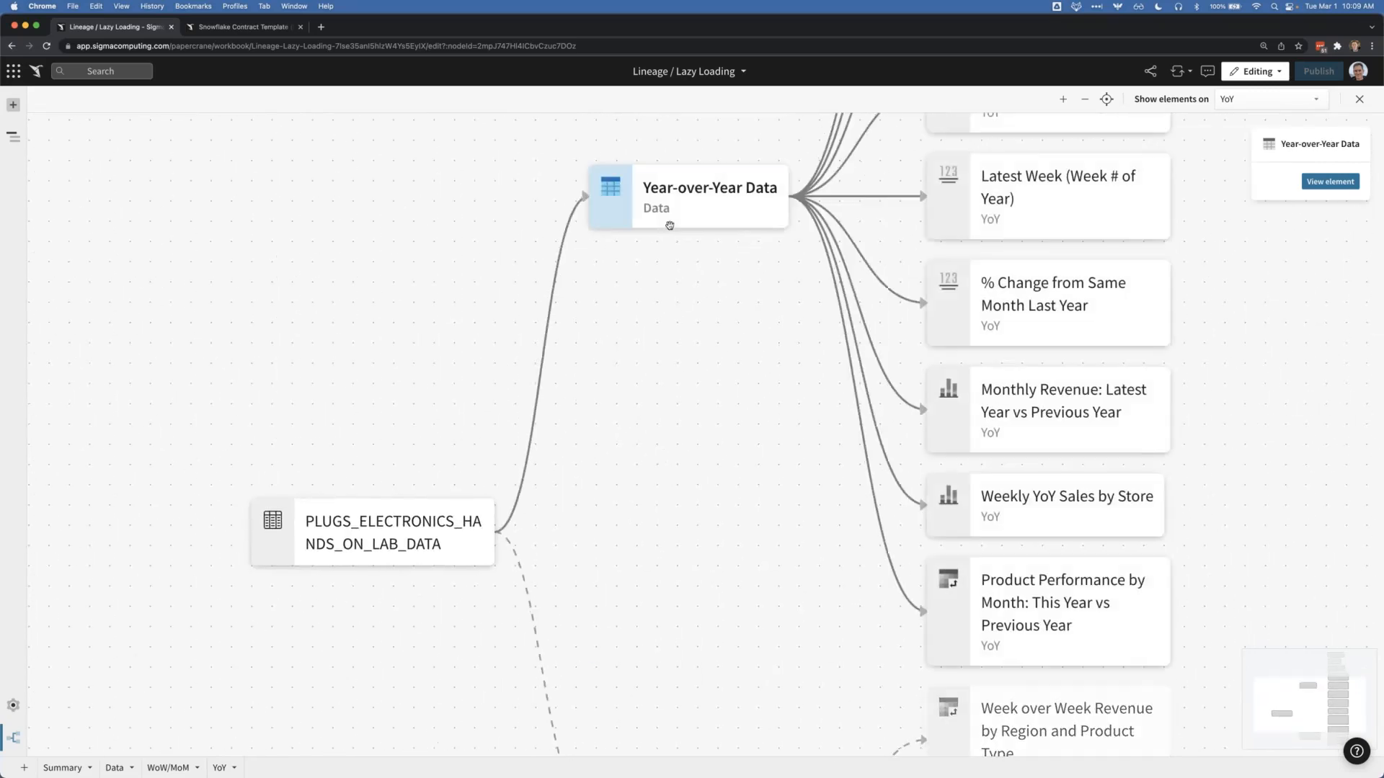
{"action": "scroll", "coordinate": [665, 443], "scroll_direction": "down", "scroll_amount": 3}
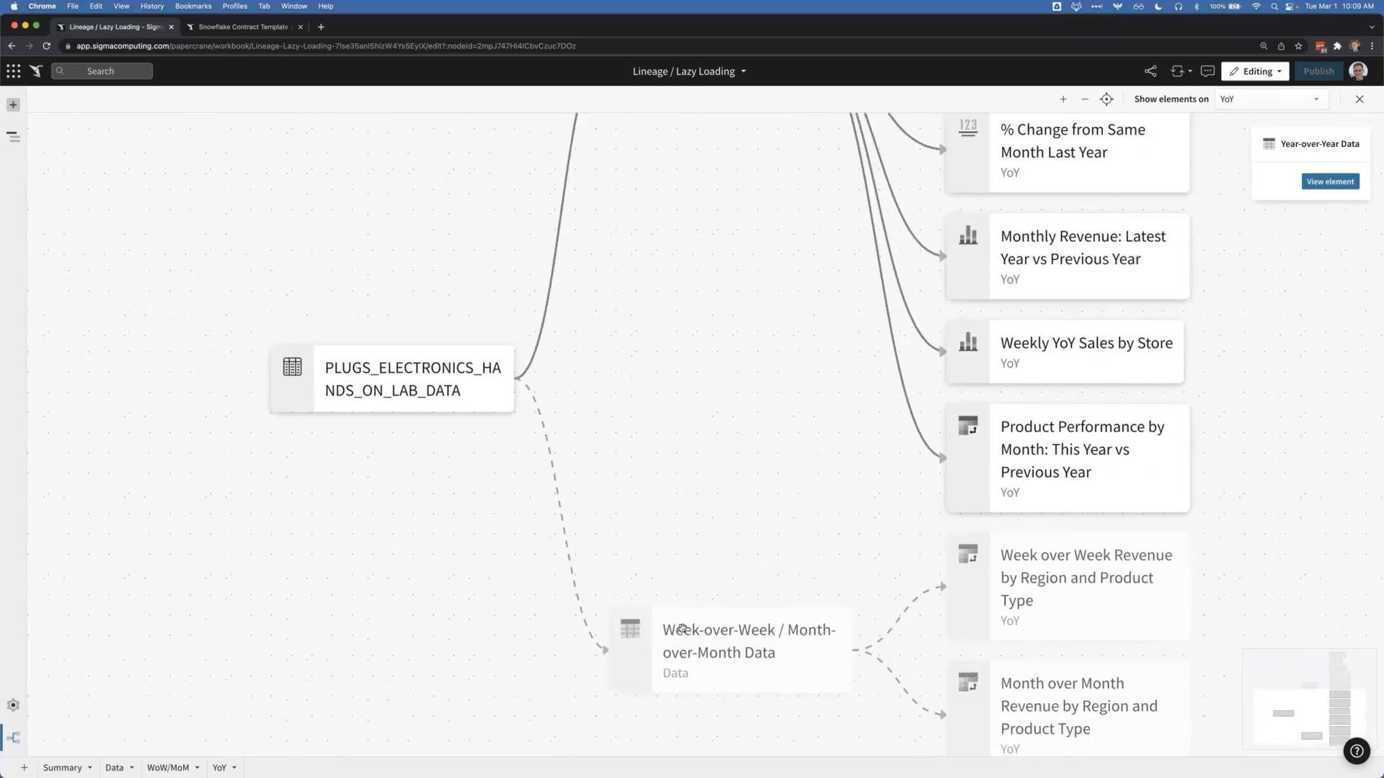
{"action": "left_click", "coordinate": [682, 629]}
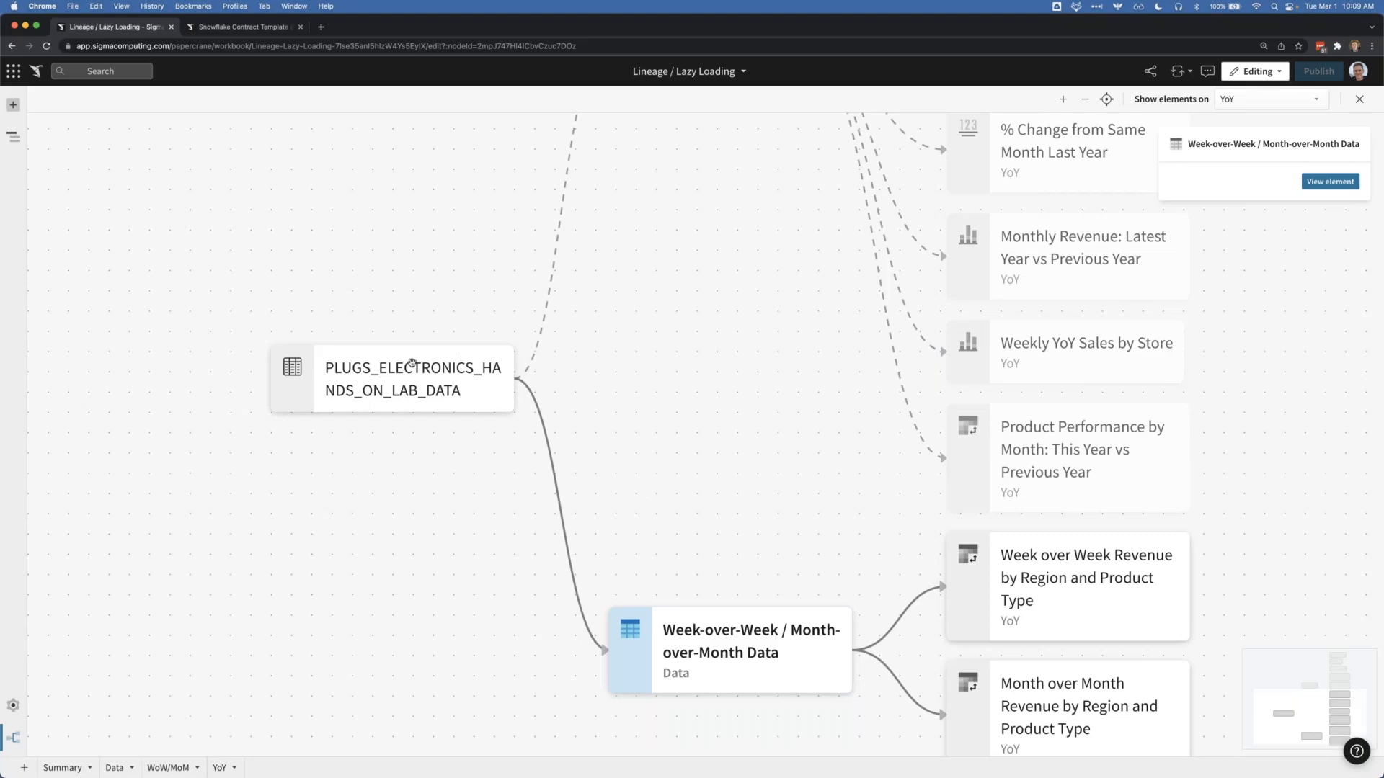
Step: Highlight the PLUGS_ELECTRONICS_HANDS_ON_LAB_DATA source table and examine everything in the lineage that depends on it
{"action": "left_click", "coordinate": [363, 371]}
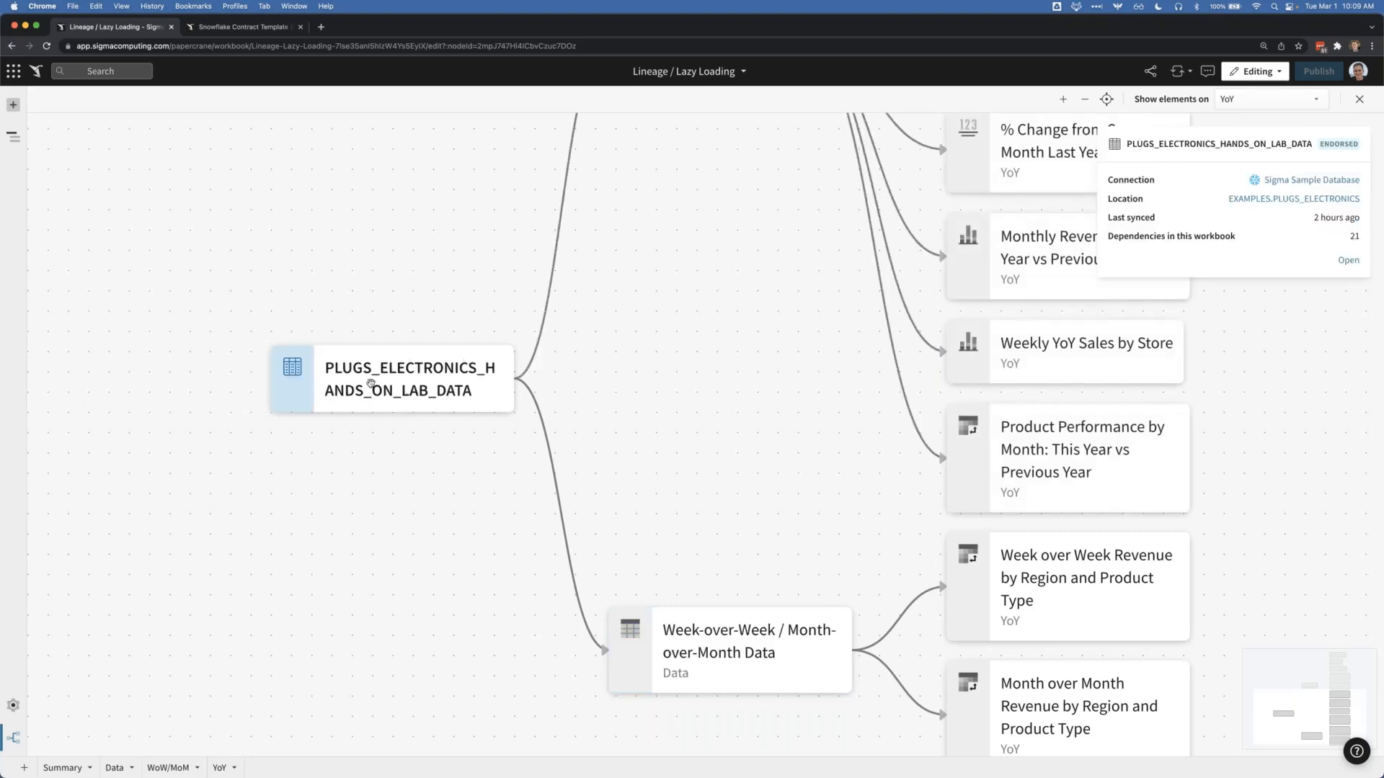
{"action": "scroll", "coordinate": [371, 382], "scroll_direction": "up", "scroll_amount": 4}
{"action": "scroll", "coordinate": [339, 402], "scroll_direction": "right", "scroll_amount": 4}
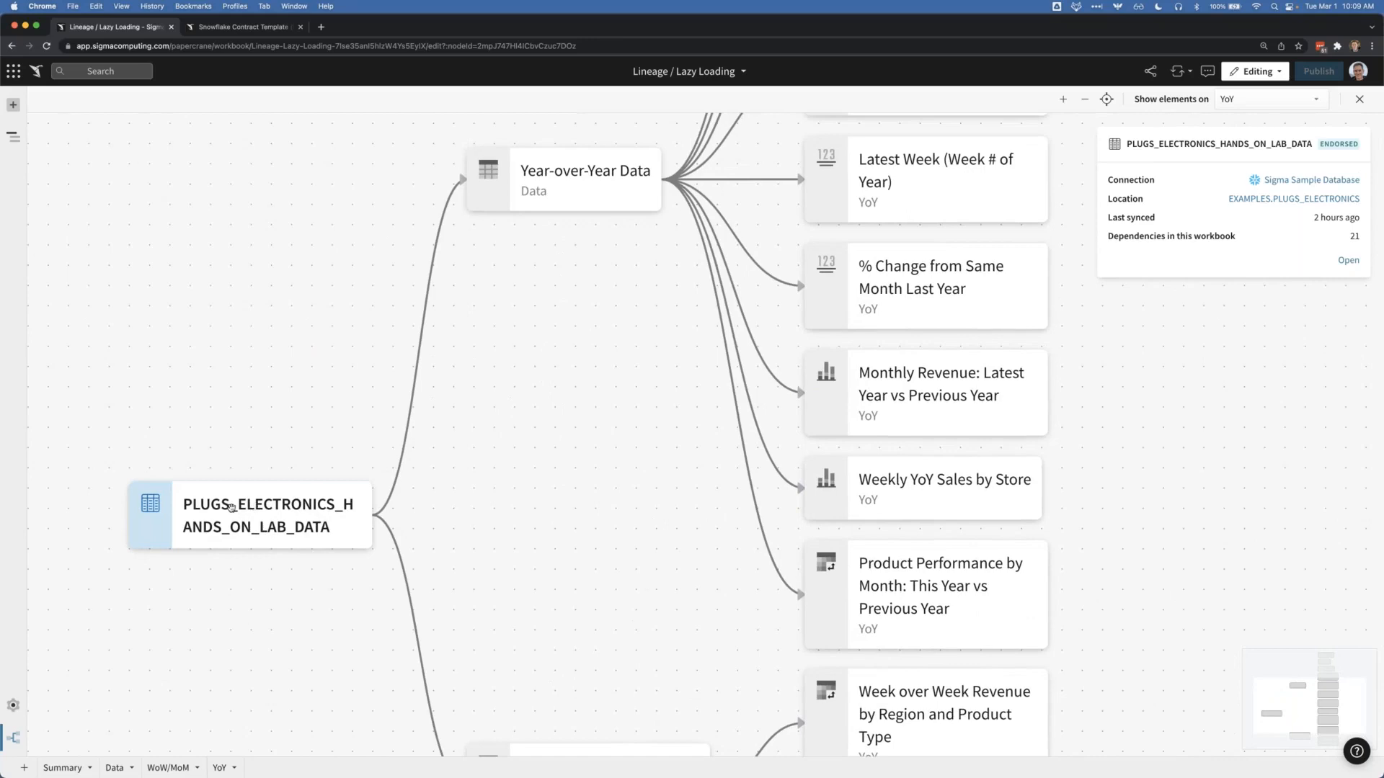
{"action": "scroll", "coordinate": [231, 506], "scroll_direction": "down", "scroll_amount": 6}
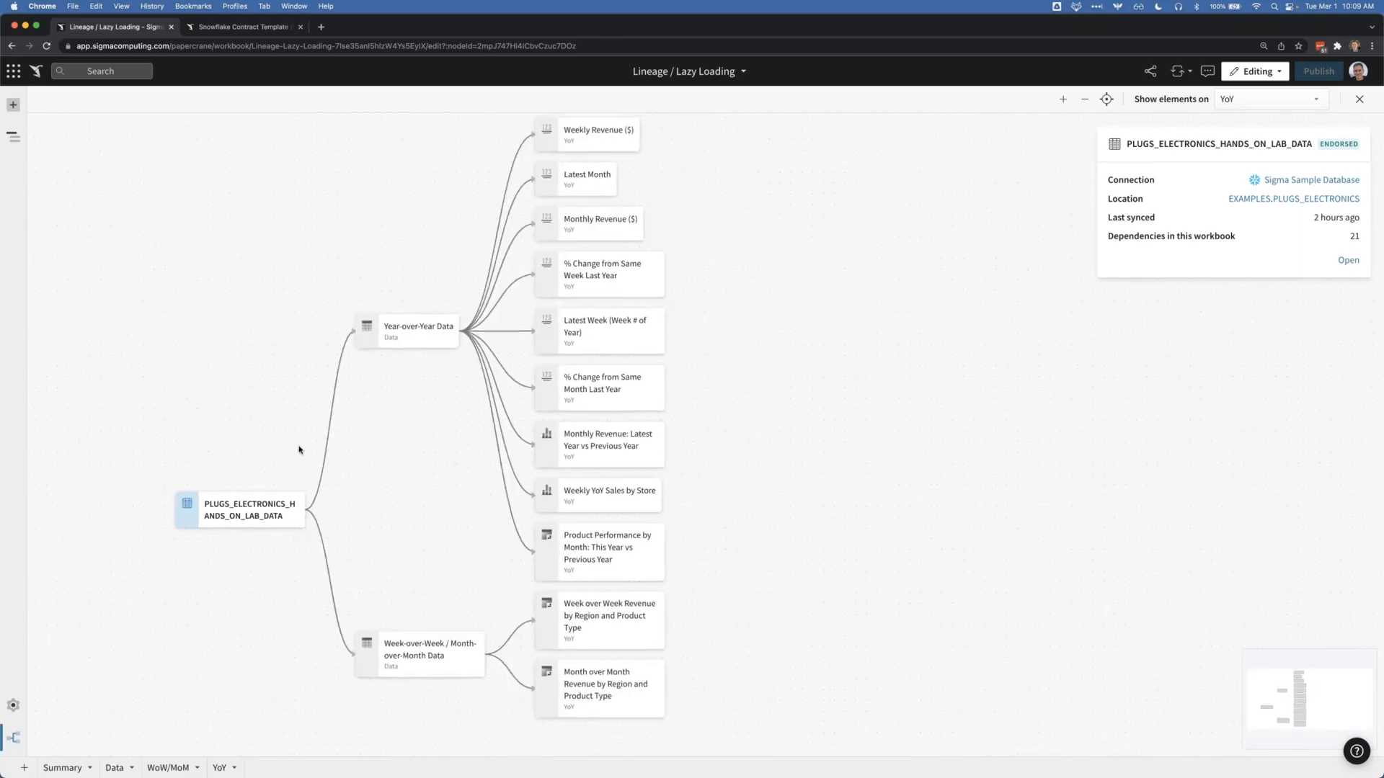
{"action": "scroll", "coordinate": [300, 450], "scroll_direction": "left", "scroll_amount": 3}
{"action": "scroll", "coordinate": [299, 449], "scroll_direction": "down", "scroll_amount": 1}
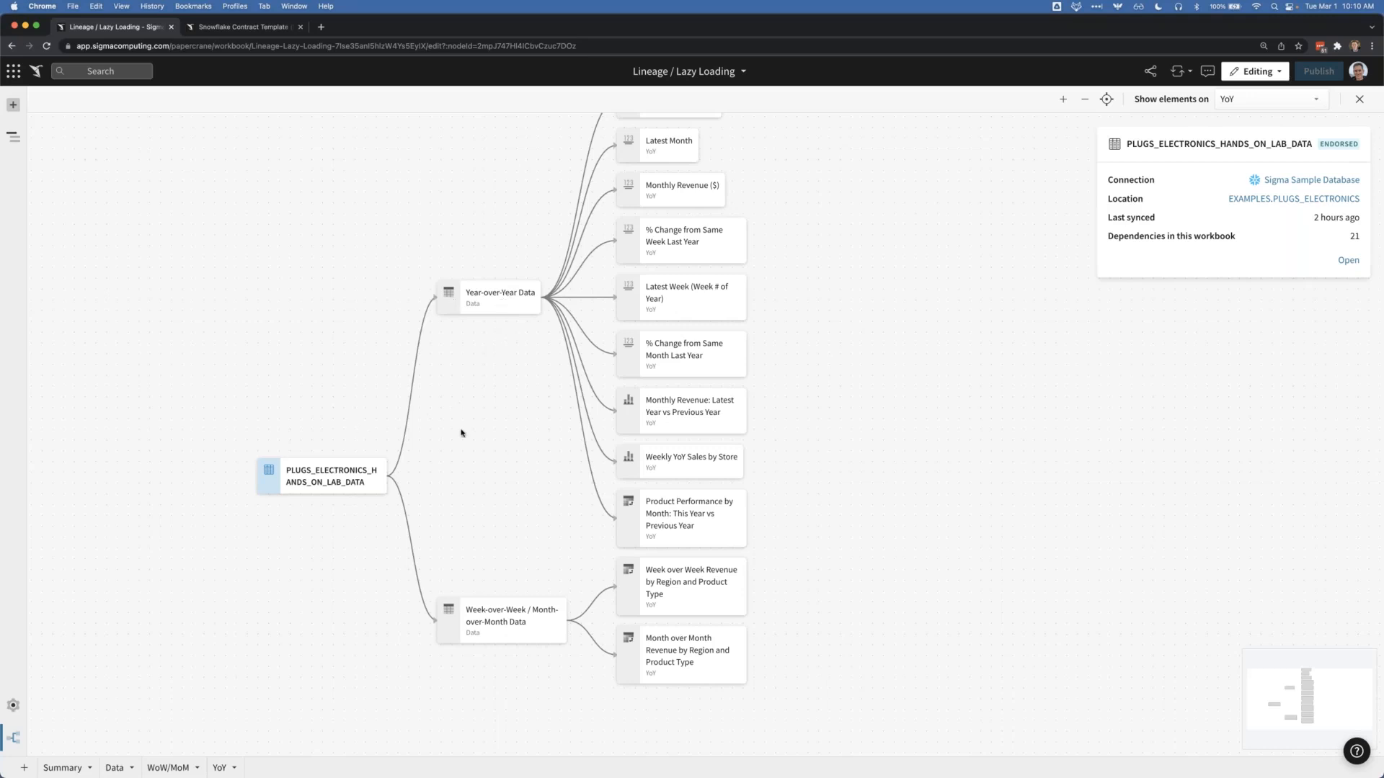
{"action": "scroll", "coordinate": [461, 433], "scroll_direction": "up", "scroll_amount": 1}
{"action": "left_click_drag", "start_coordinate": [462, 433], "coordinate": [479, 447]}
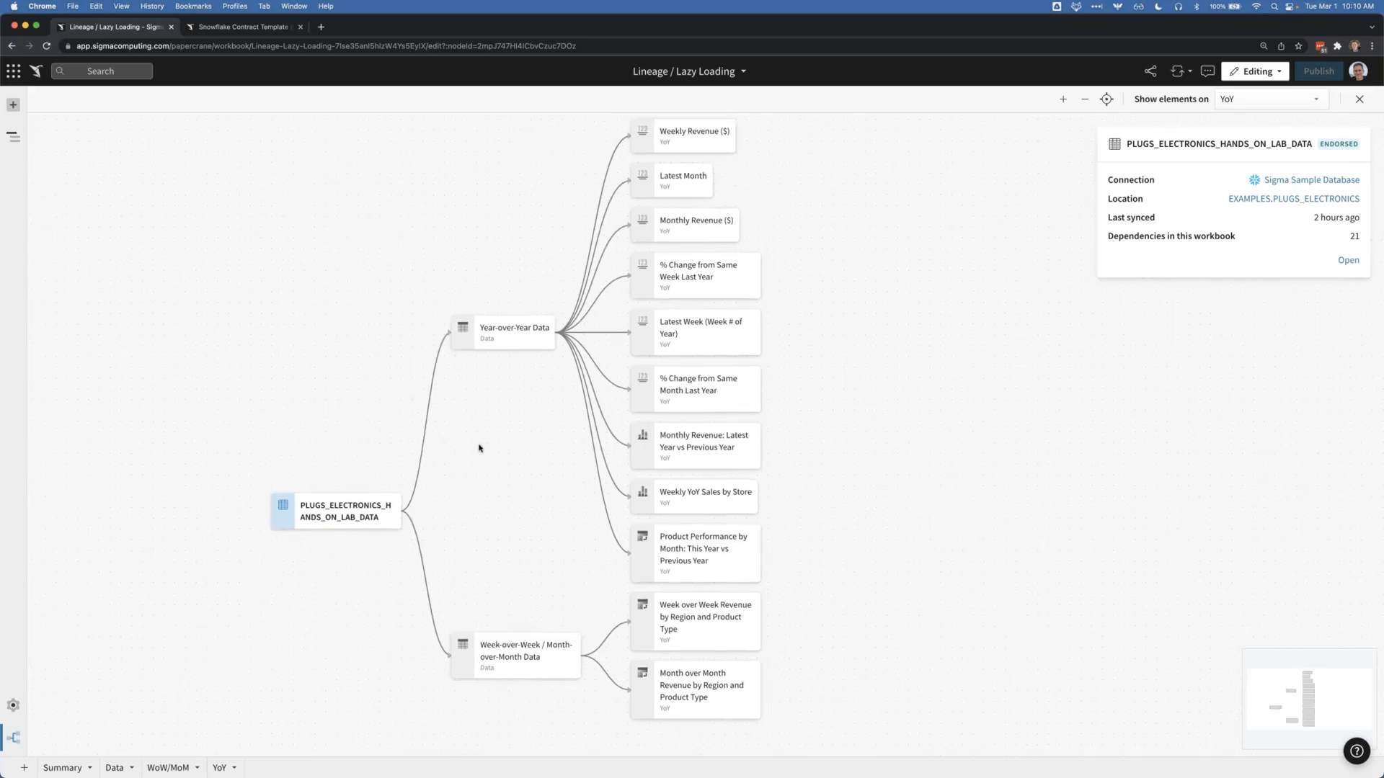
{"action": "mouse_move", "coordinate": [349, 521]}
{"action": "left_mouse_down"}
{"action": "mouse_move", "coordinate": [347, 442]}
{"action": "mouse_move", "coordinate": [330, 480]}
{"action": "mouse_move", "coordinate": [341, 508]}
{"action": "left_mouse_up"}
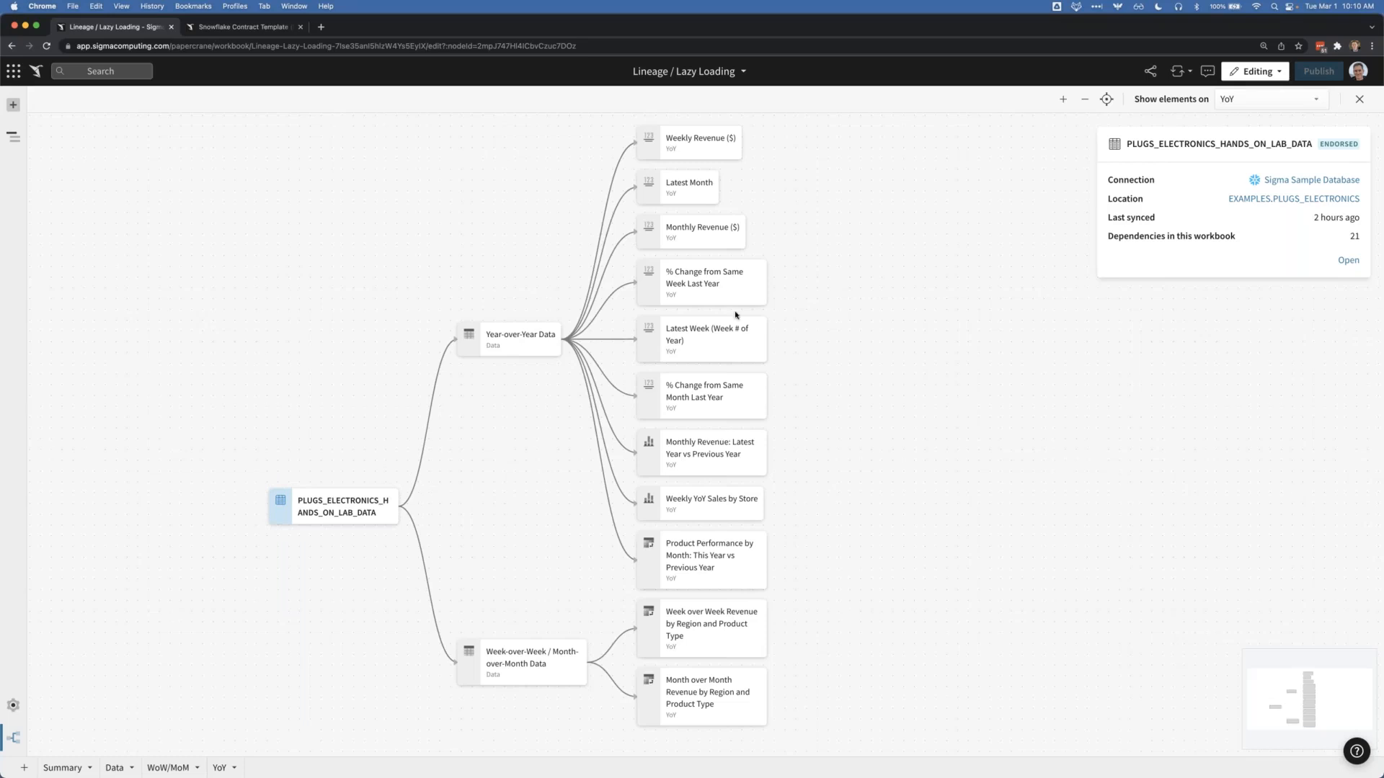
Step: Move the Monthly Revenue ($), % Change from Same Week Last Year and Latest Week (Week # of Year) nodes out of their column
{"action": "mouse_move", "coordinate": [727, 285]}
{"action": "left_mouse_down"}
{"action": "mouse_move", "coordinate": [785, 283]}
{"action": "mouse_move", "coordinate": [726, 283]}
{"action": "left_mouse_up"}
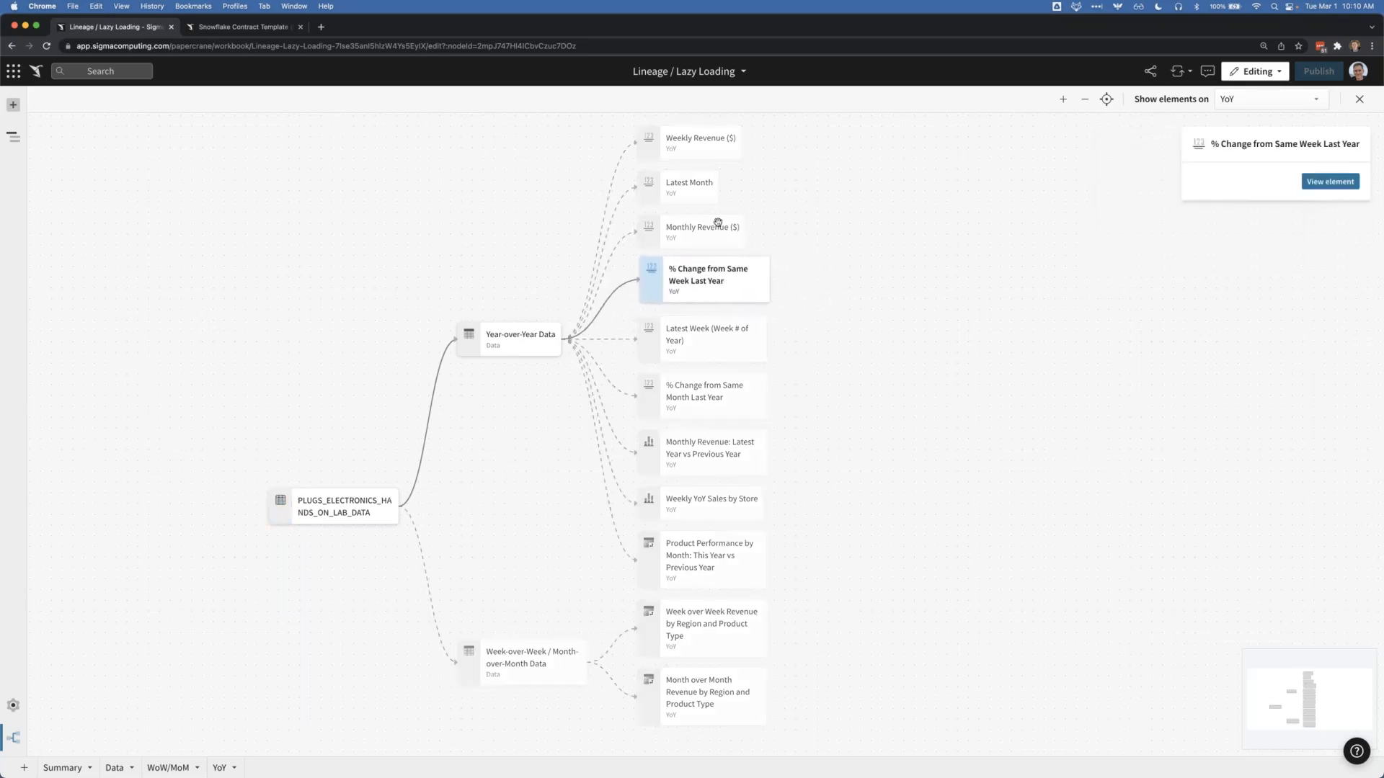
{"action": "left_click_drag", "start_coordinate": [718, 225], "coordinate": [736, 275]}
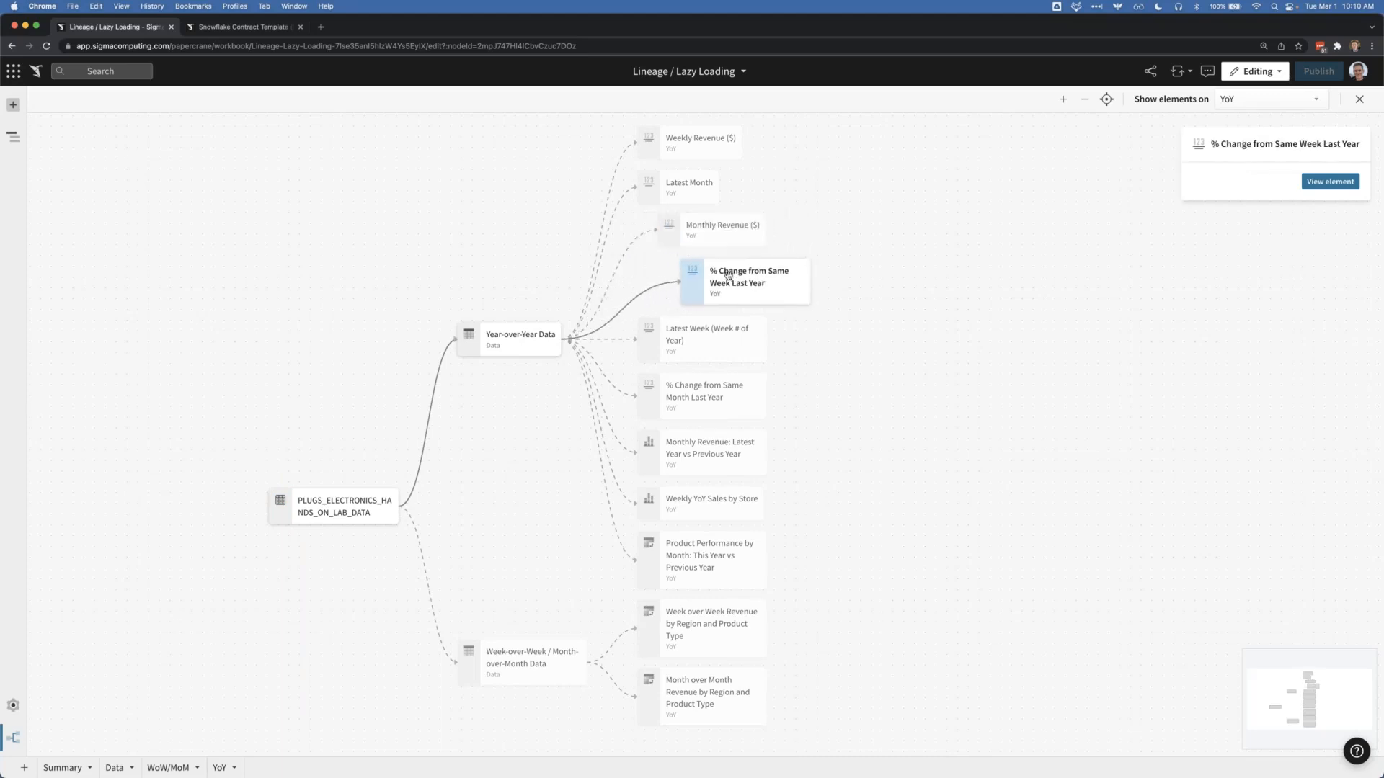
{"action": "scroll", "coordinate": [727, 274], "scroll_direction": "up", "scroll_amount": 5}
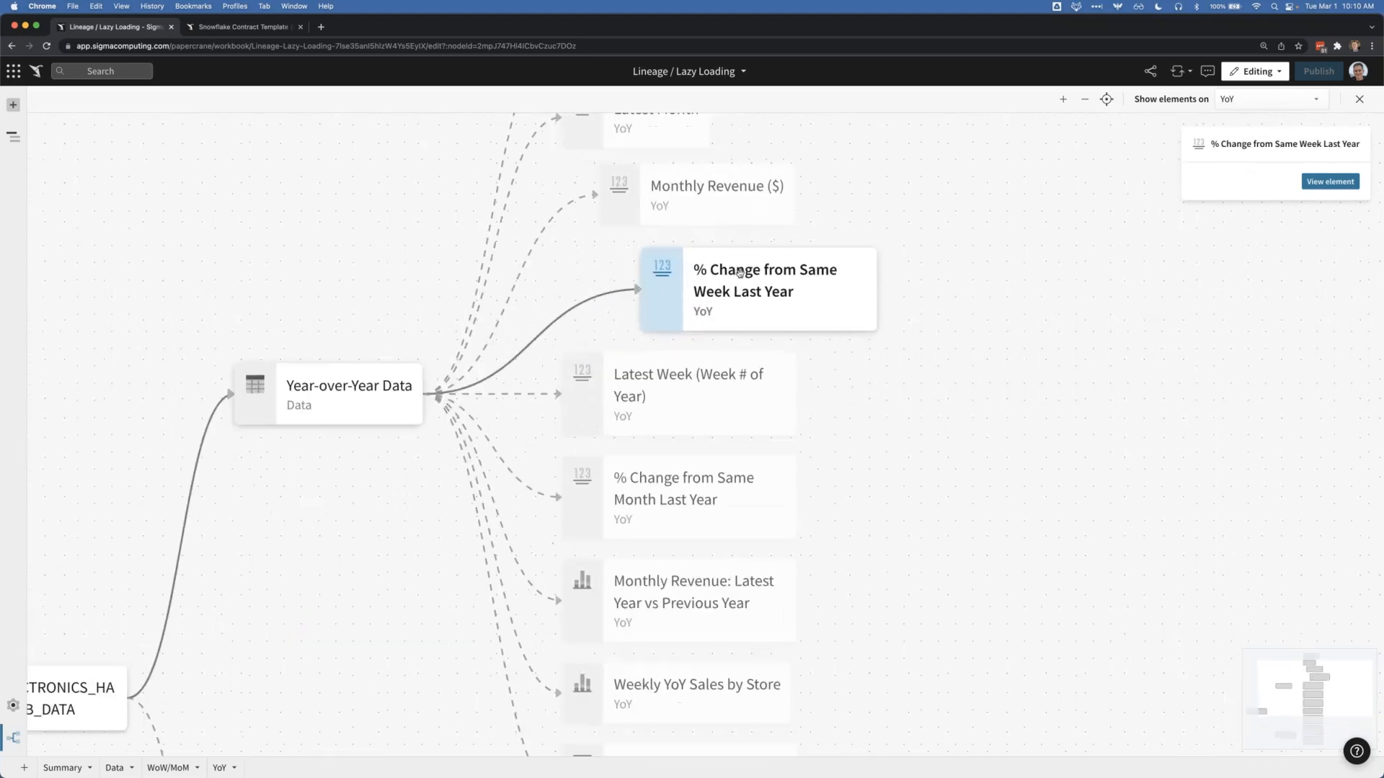
{"action": "left_click_drag", "start_coordinate": [672, 388], "coordinate": [730, 388]}
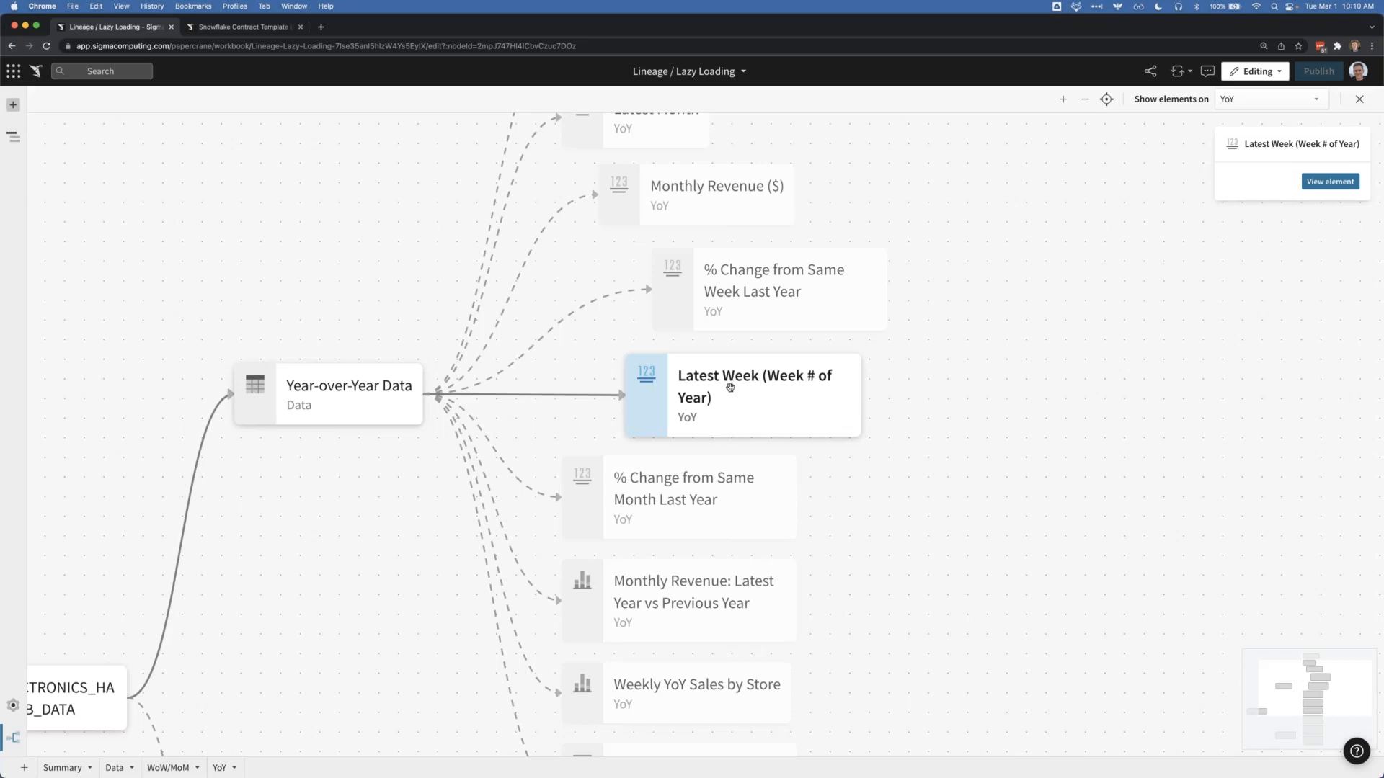
Step: Bring the Latest Week (Week # of Year), % Change from Same Week Last Year and Monthly Revenue ($) nodes back into line with their column
{"action": "left_click_drag", "start_coordinate": [730, 388], "coordinate": [669, 389]}
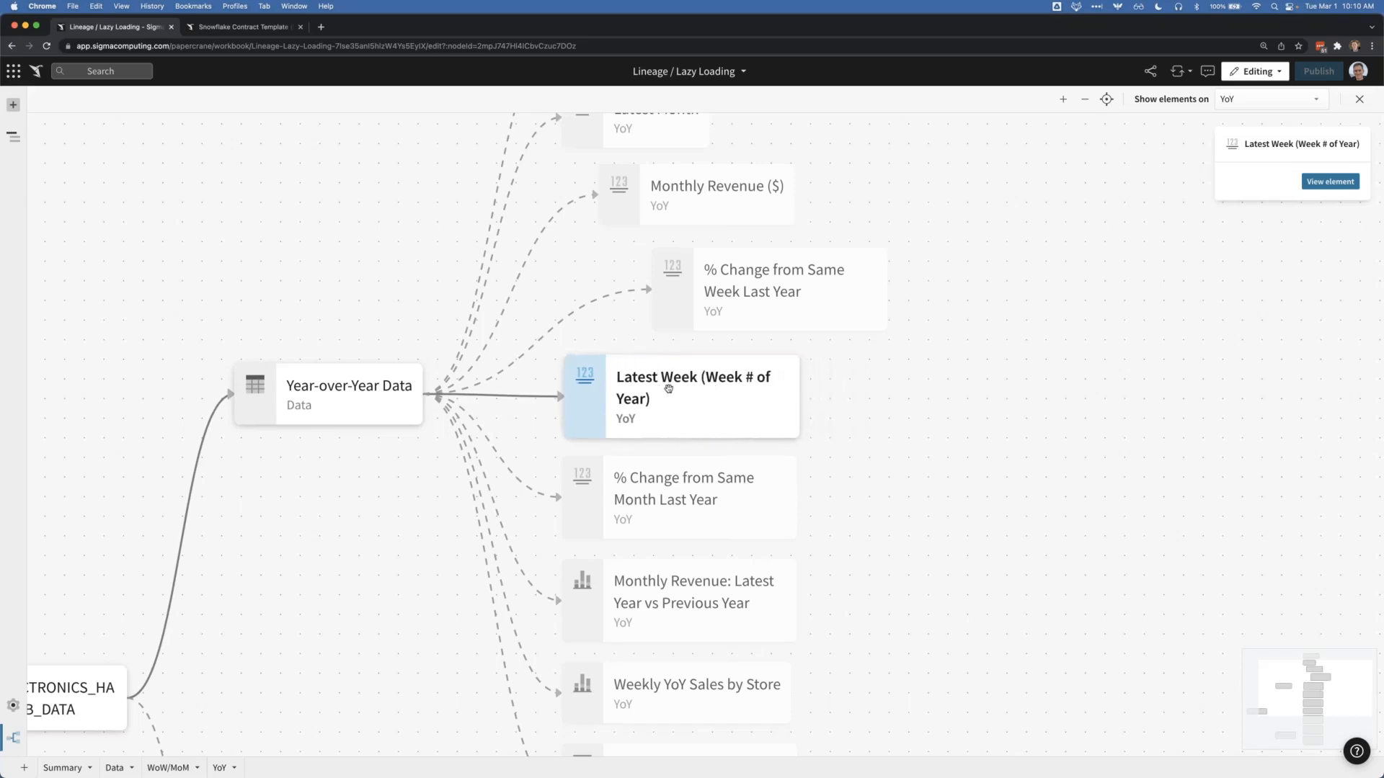
{"action": "left_click_drag", "start_coordinate": [713, 284], "coordinate": [628, 286]}
{"action": "left_click_drag", "start_coordinate": [636, 213], "coordinate": [610, 214]}
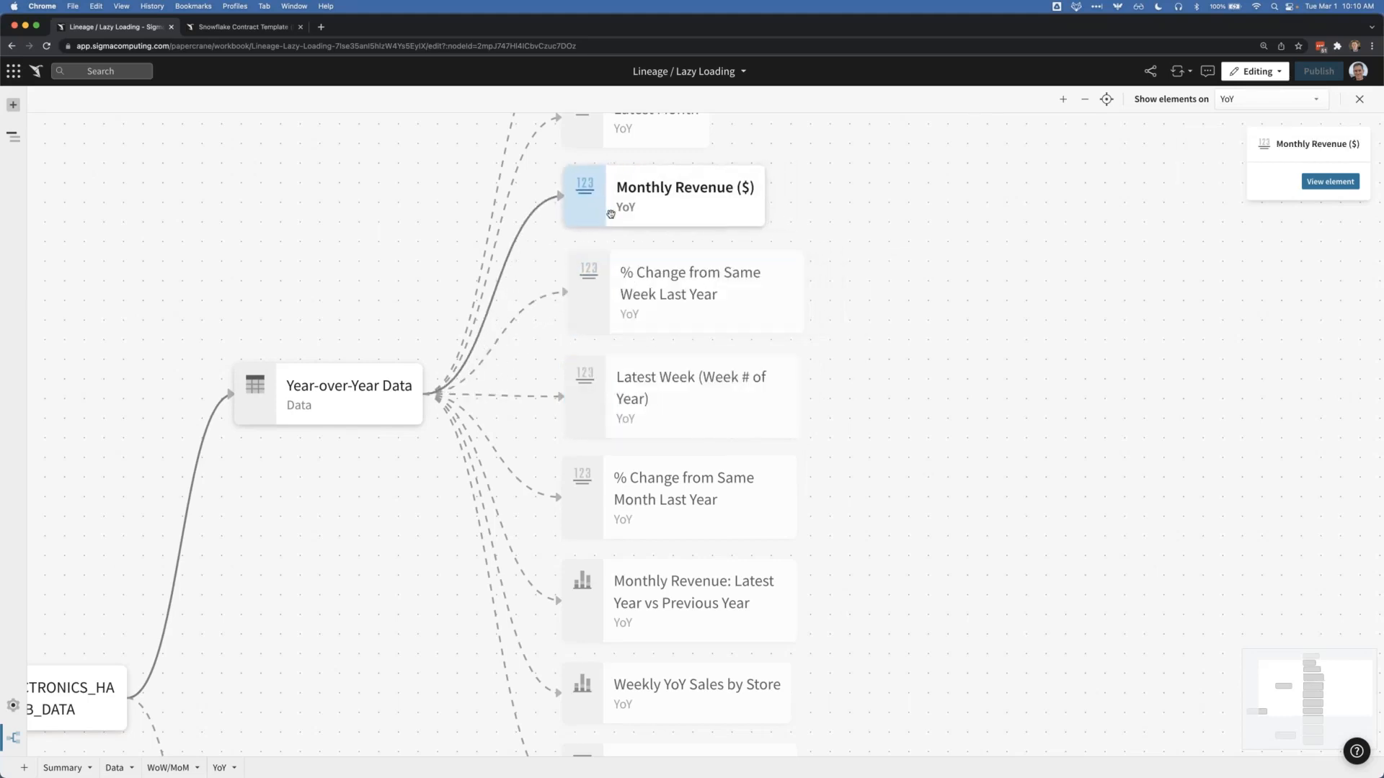
Step: Select the PLUGS_ELECTRONICS_HANDS_ON_LAB_DATA source table and examine its connection, location, sync and dependency details
{"action": "scroll", "coordinate": [367, 476], "scroll_direction": "left", "scroll_amount": 1}
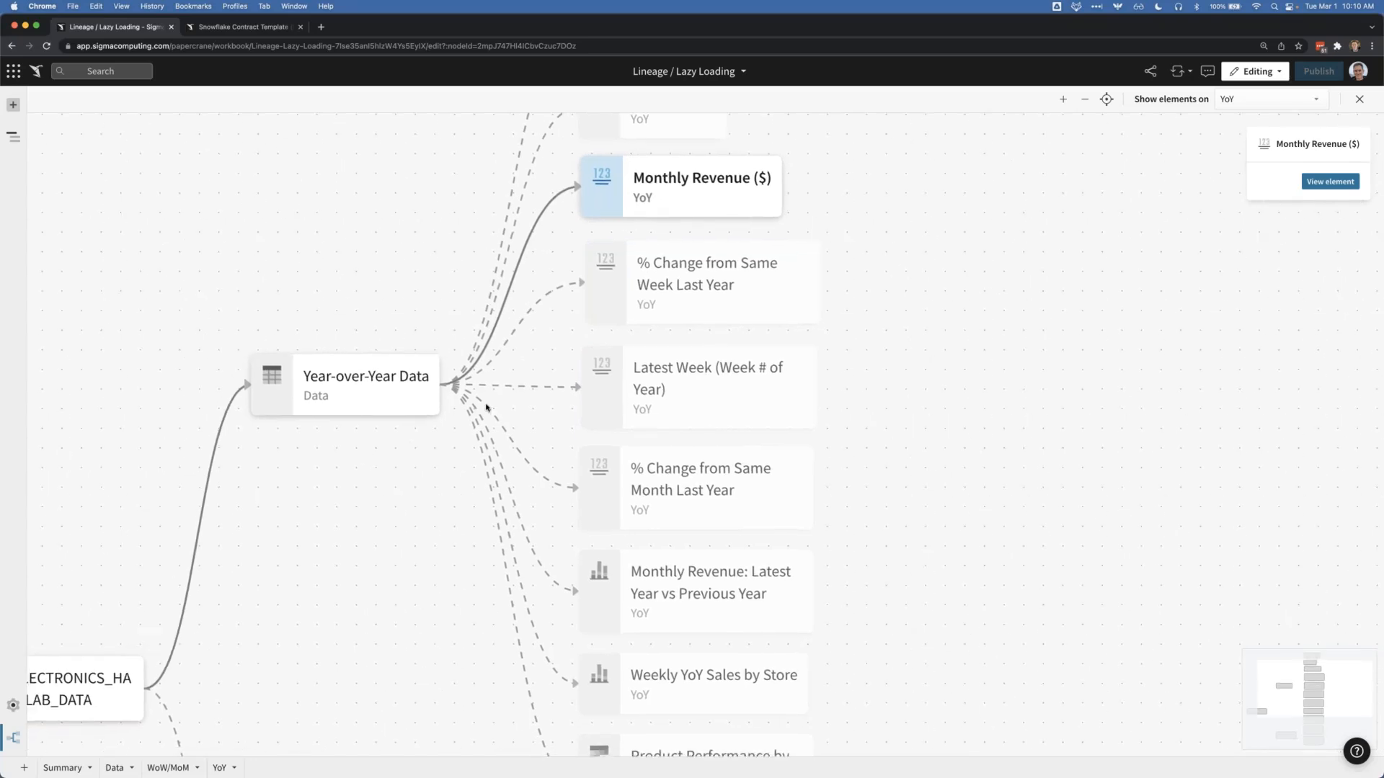
{"action": "scroll", "coordinate": [486, 408], "scroll_direction": "left", "scroll_amount": 5}
{"action": "scroll", "coordinate": [487, 408], "scroll_direction": "down", "scroll_amount": 3}
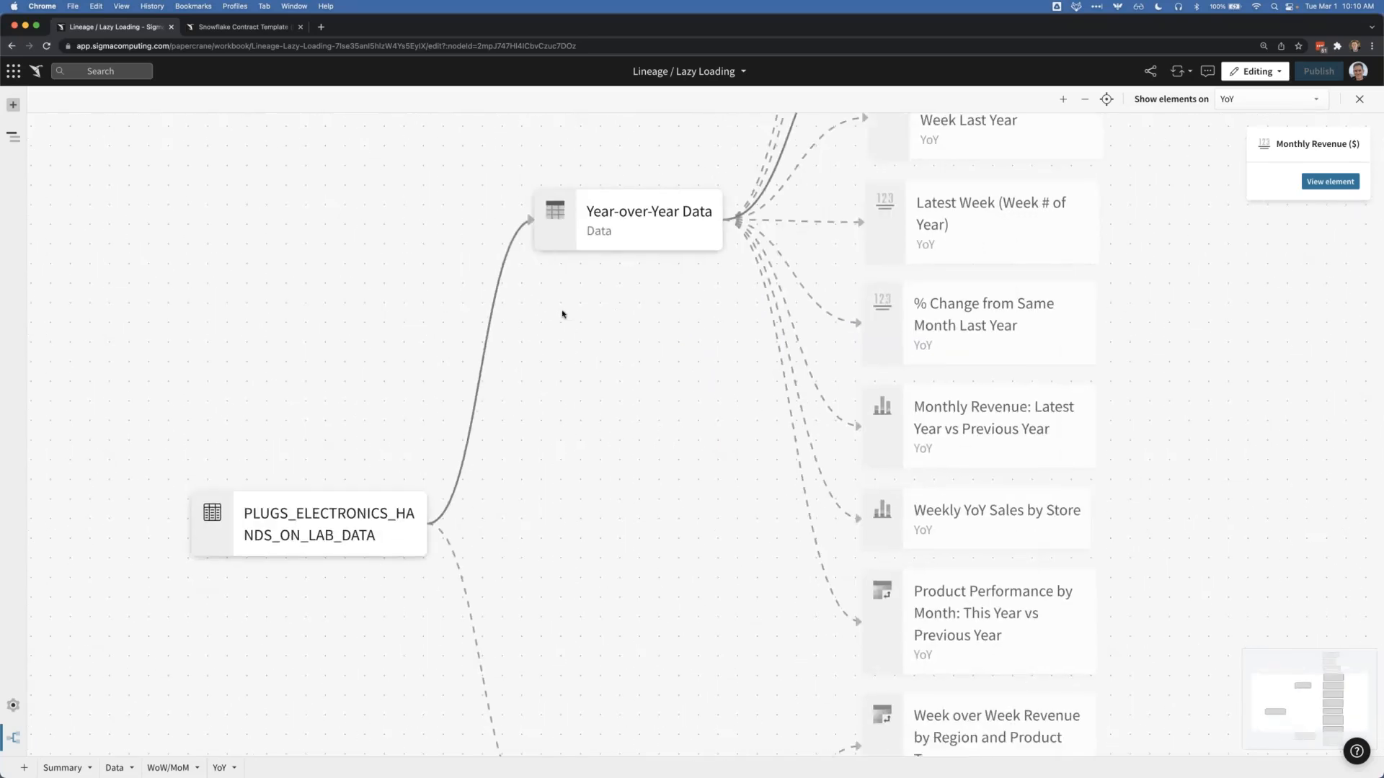
{"action": "scroll", "coordinate": [562, 314], "scroll_direction": "down", "scroll_amount": 1}
{"action": "scroll", "coordinate": [562, 315], "scroll_direction": "right", "scroll_amount": 1}
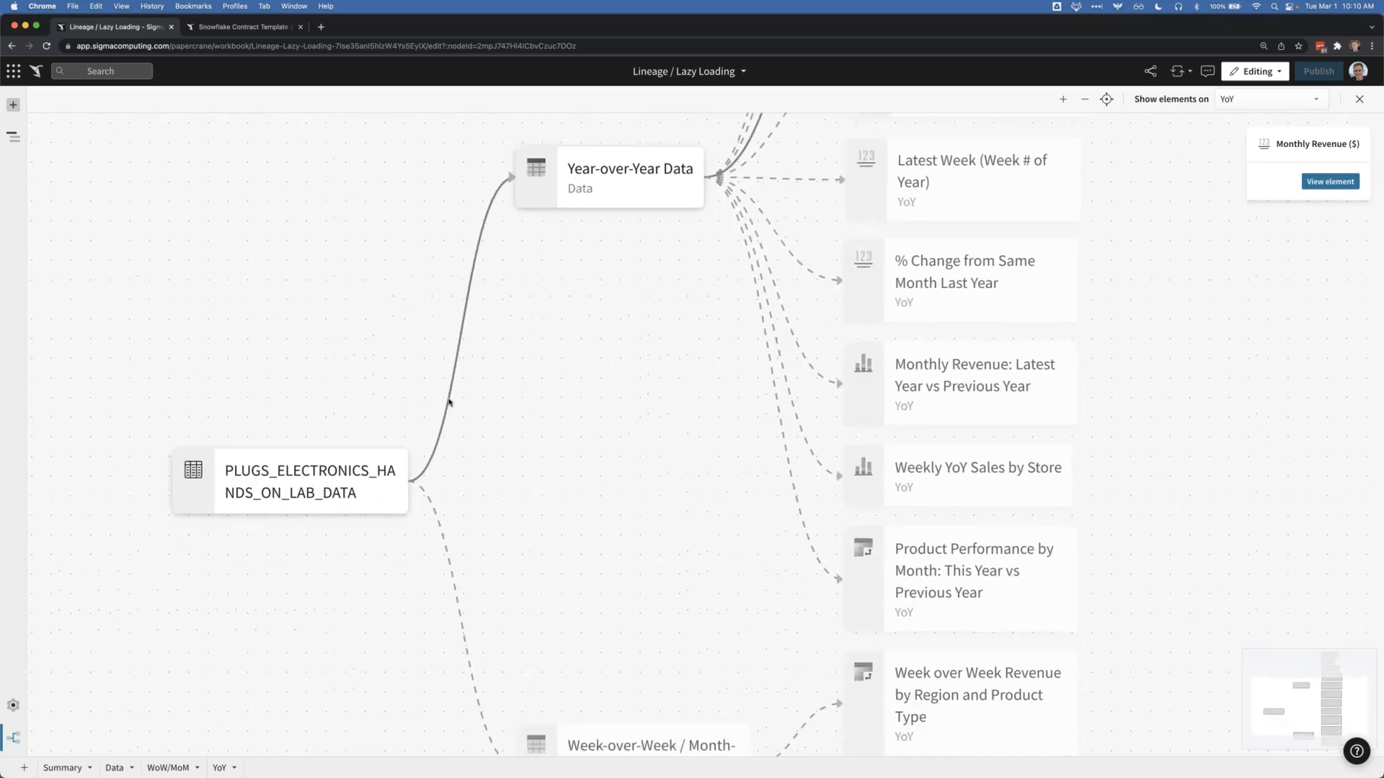
{"action": "left_click", "coordinate": [280, 467]}
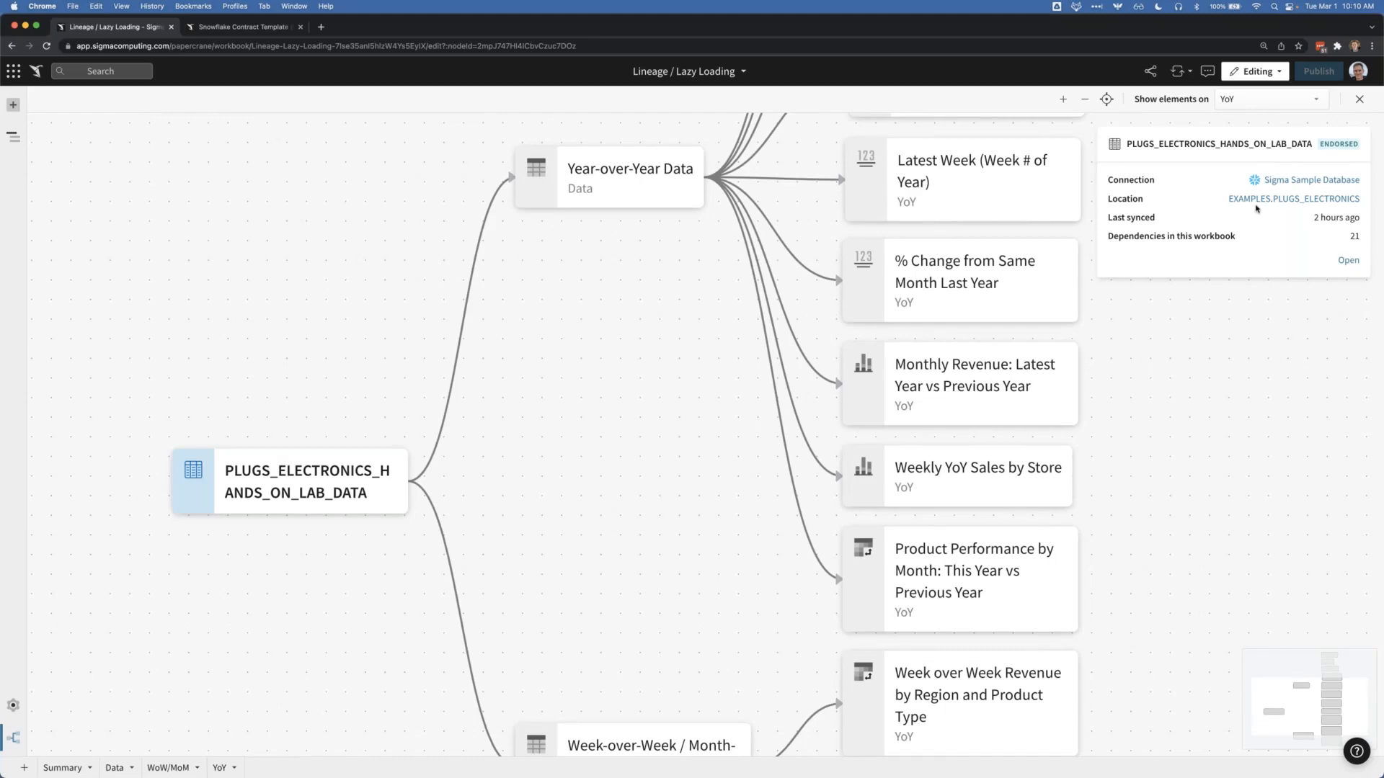
{"action": "scroll", "coordinate": [1256, 208], "scroll_direction": "up", "scroll_amount": 5, "text": "ctrl"}
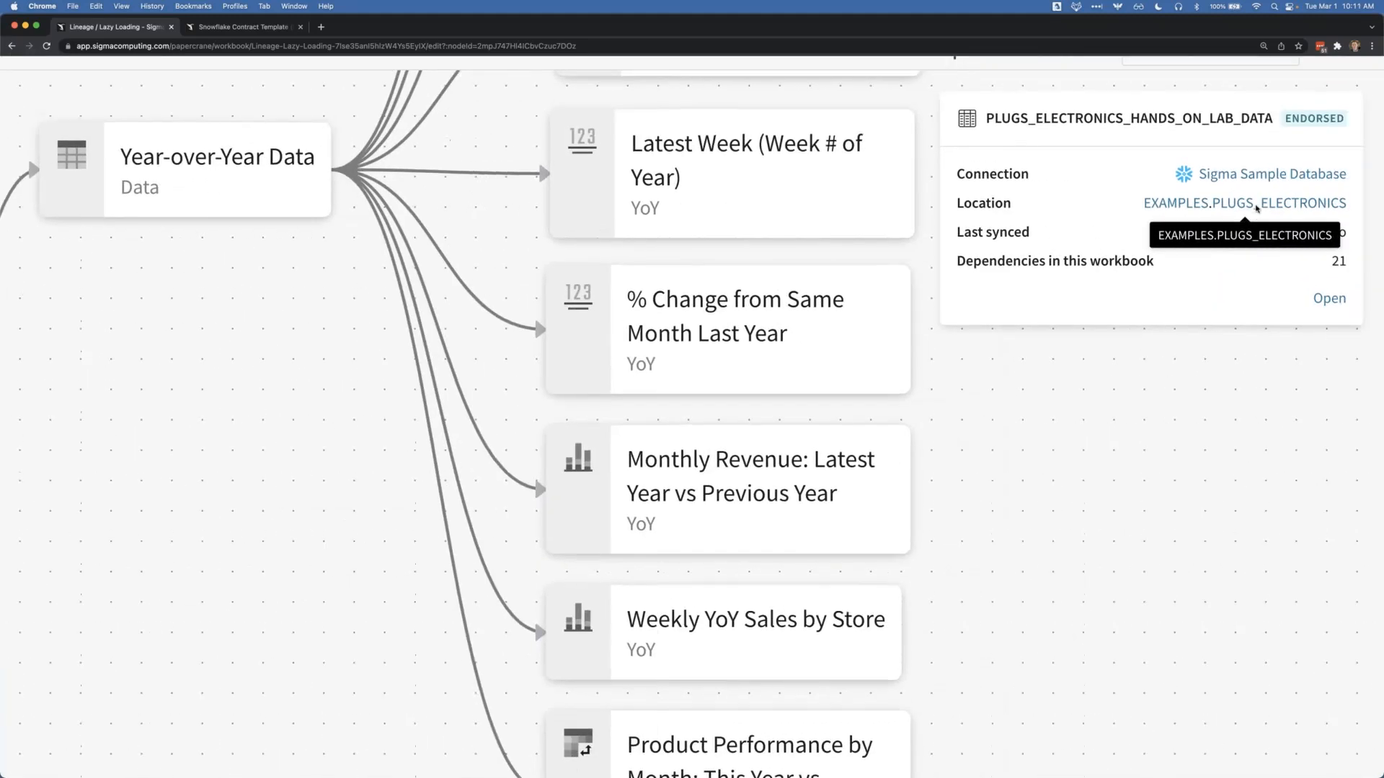
{"action": "scroll", "coordinate": [1256, 208], "scroll_direction": "up", "scroll_amount": 2}
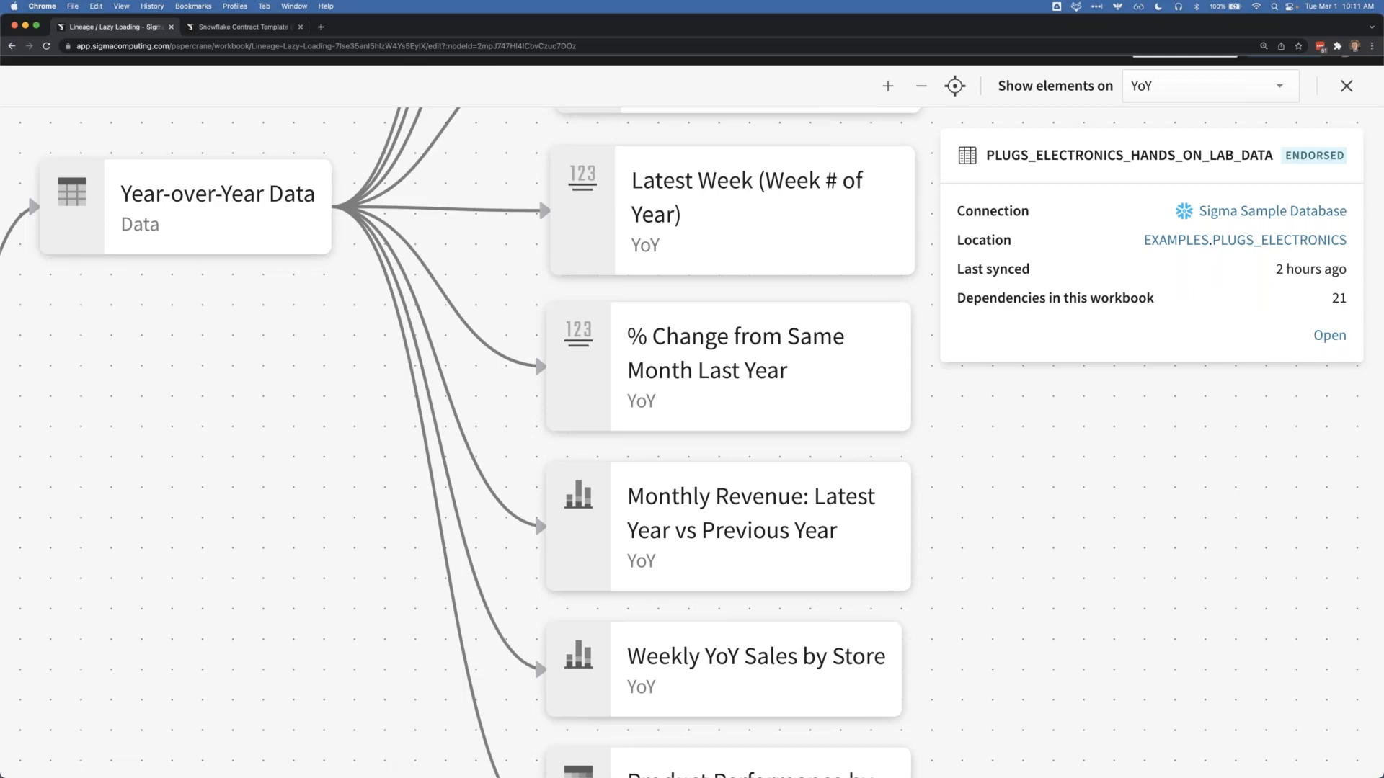
Step: Trace the lineage of the Latest Week (Week # of Year) and % Change from Same Month Last Year elements
{"action": "left_click", "coordinate": [677, 231]}
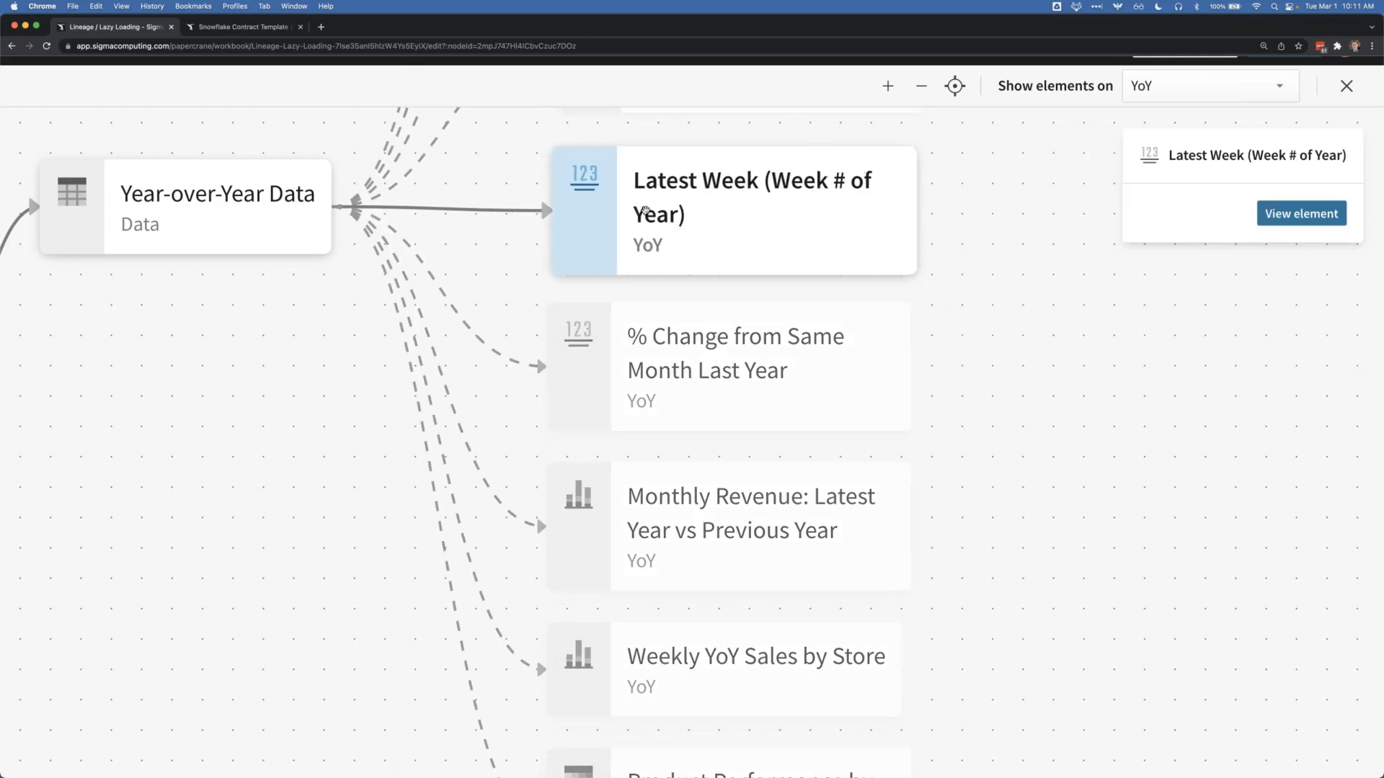
{"action": "mouse_move", "coordinate": [604, 211]}
{"action": "left_mouse_down"}
{"action": "mouse_move", "coordinate": [641, 210]}
{"action": "mouse_move", "coordinate": [622, 210]}
{"action": "left_mouse_up"}
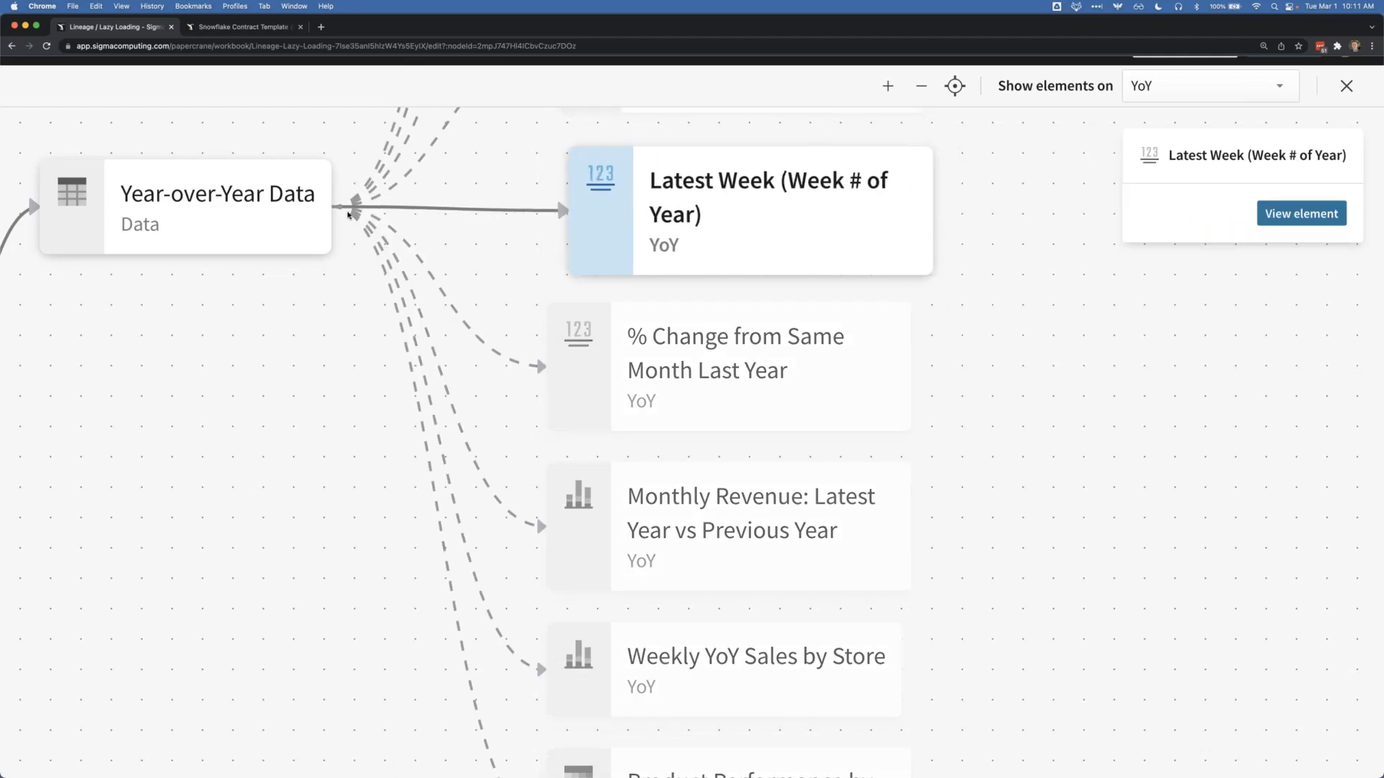
{"action": "left_click", "coordinate": [586, 338]}
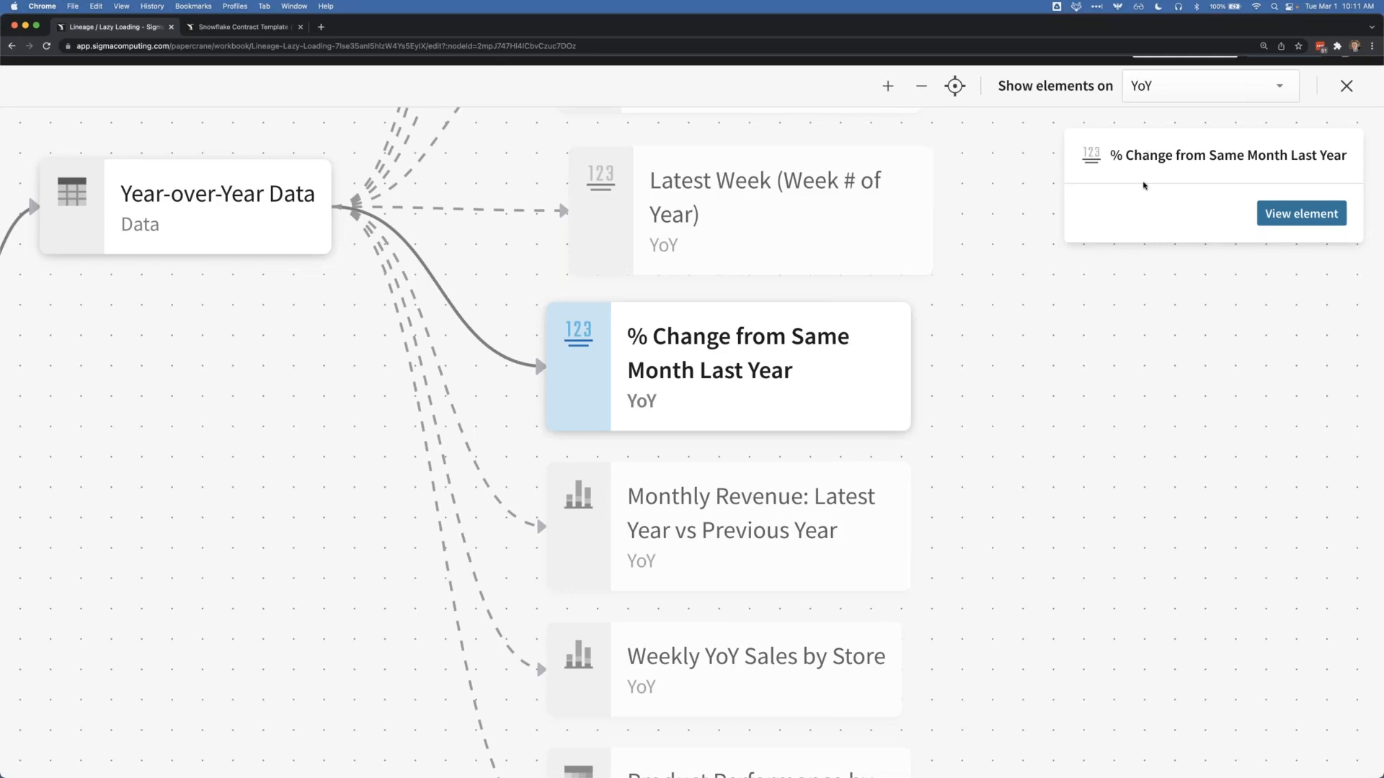
Step: Select the source table again, and trace % Change from Same Month Last Year back to Year-over-Year Data
{"action": "scroll", "coordinate": [728, 282], "scroll_direction": "left", "scroll_amount": 10}
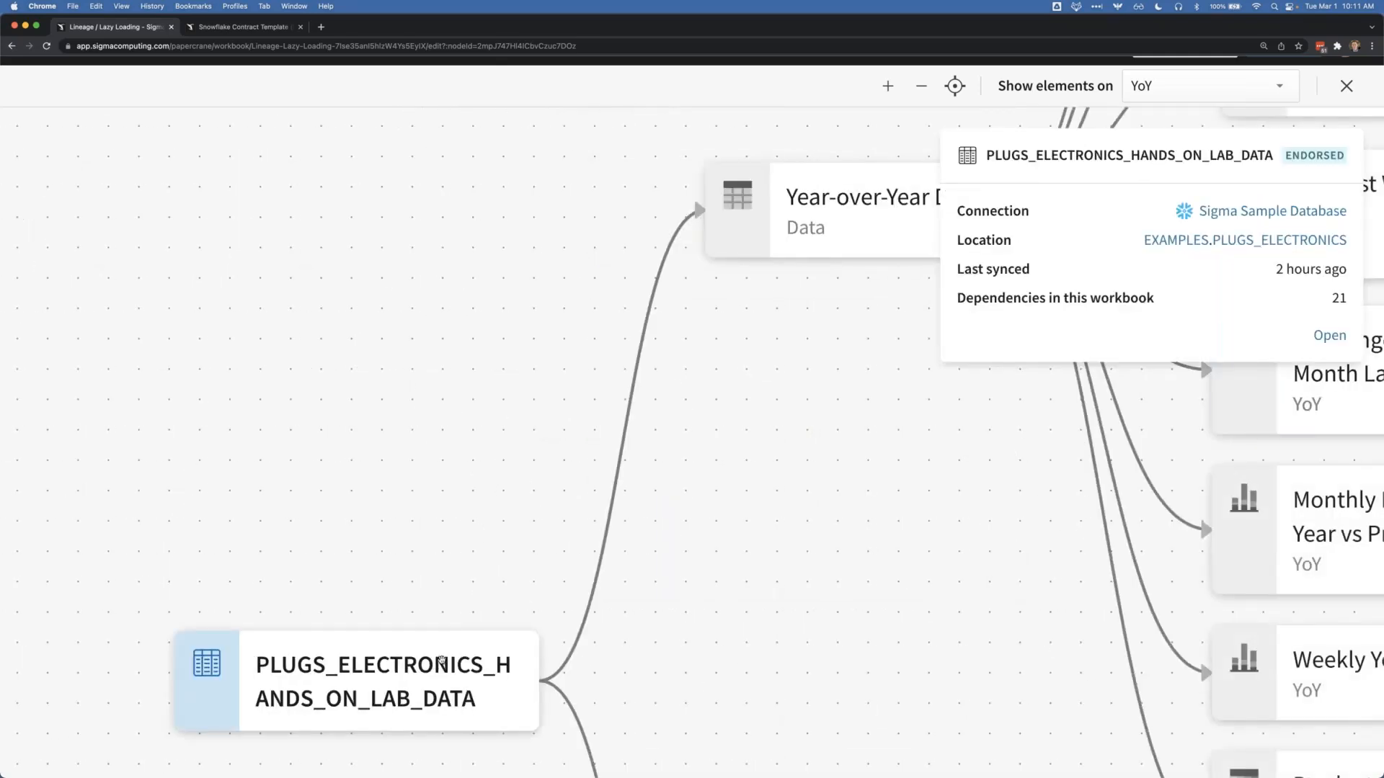
{"action": "left_click", "coordinate": [1245, 385]}
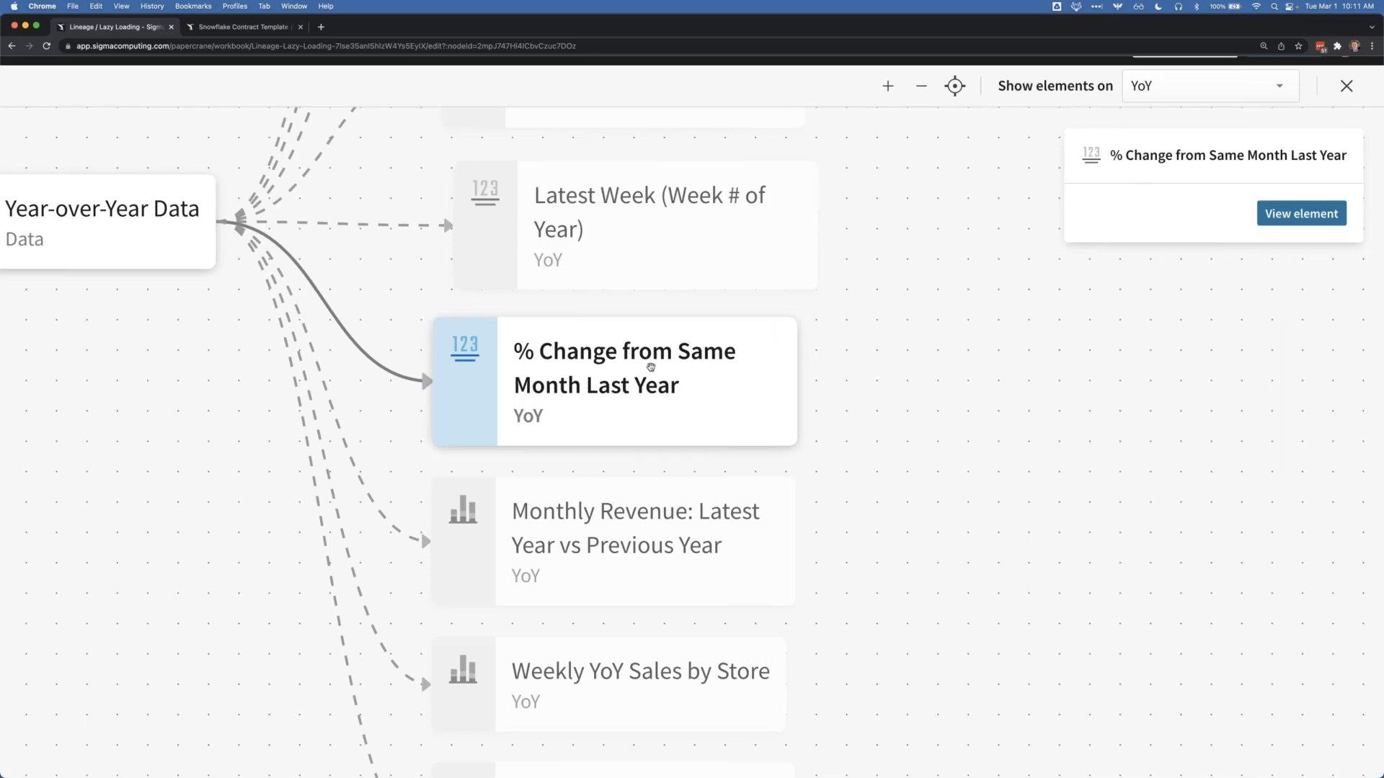
{"action": "left_click_drag", "start_coordinate": [651, 367], "coordinate": [667, 368]}
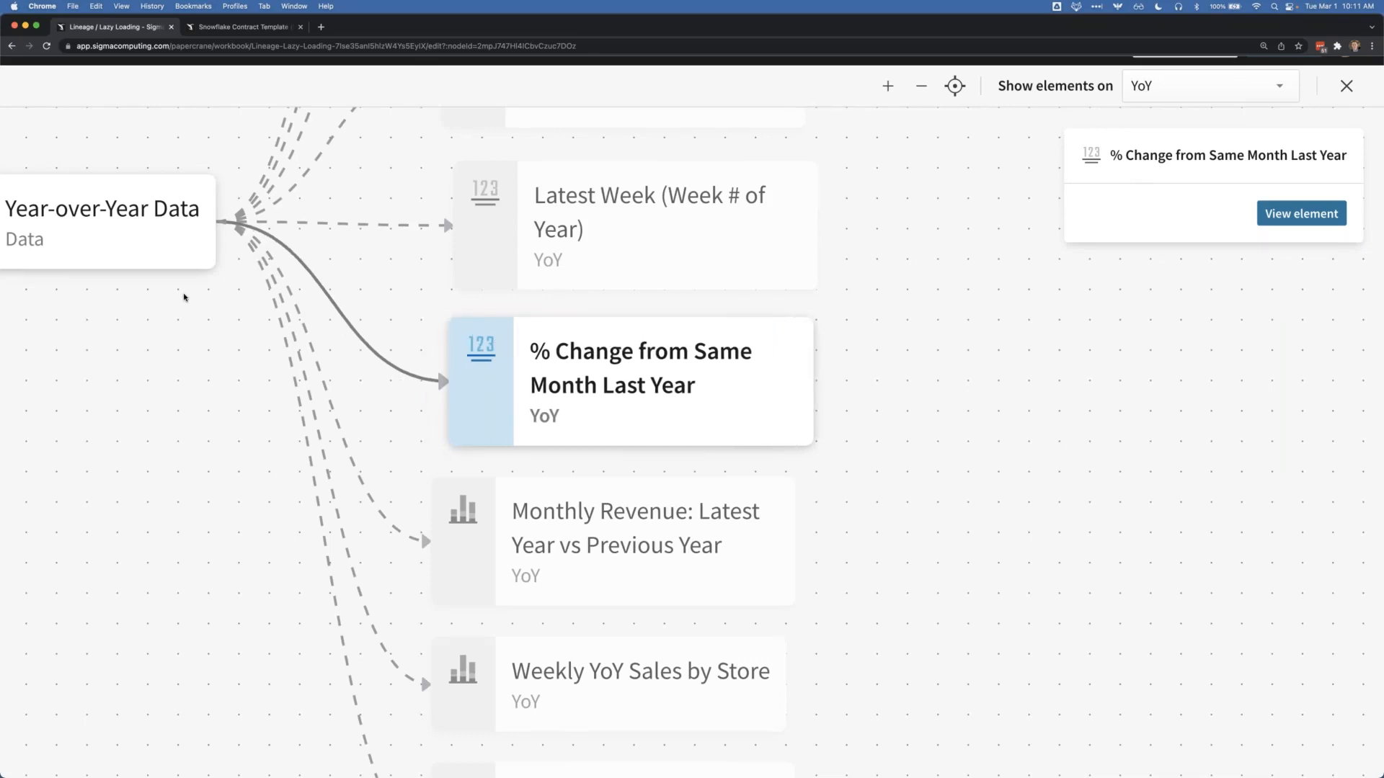
Step: Bring the % Change from Same Month Last Year and Latest Week (Week # of Year) nodes into line with the chart nodes below them
{"action": "scroll", "coordinate": [186, 296], "scroll_direction": "left", "scroll_amount": 5}
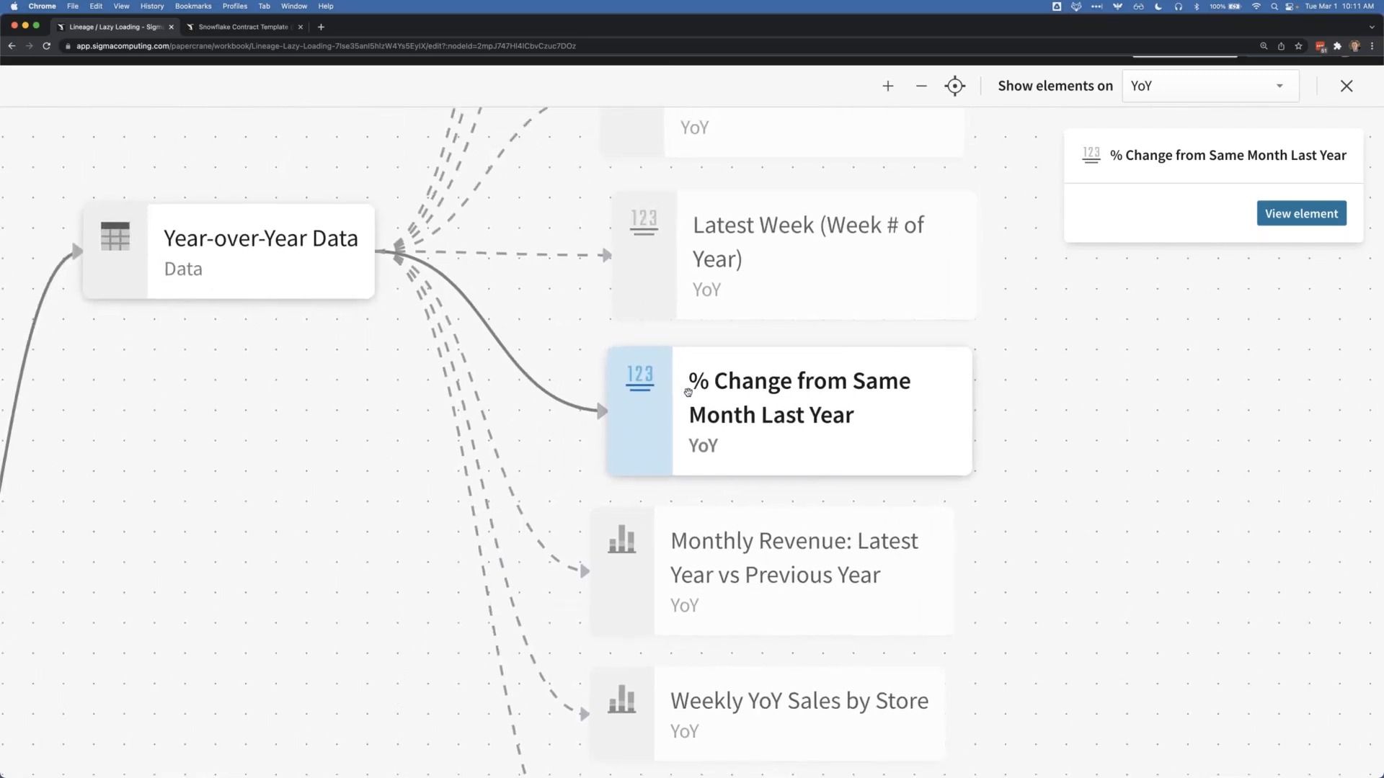
{"action": "left_click_drag", "start_coordinate": [688, 392], "coordinate": [629, 400]}
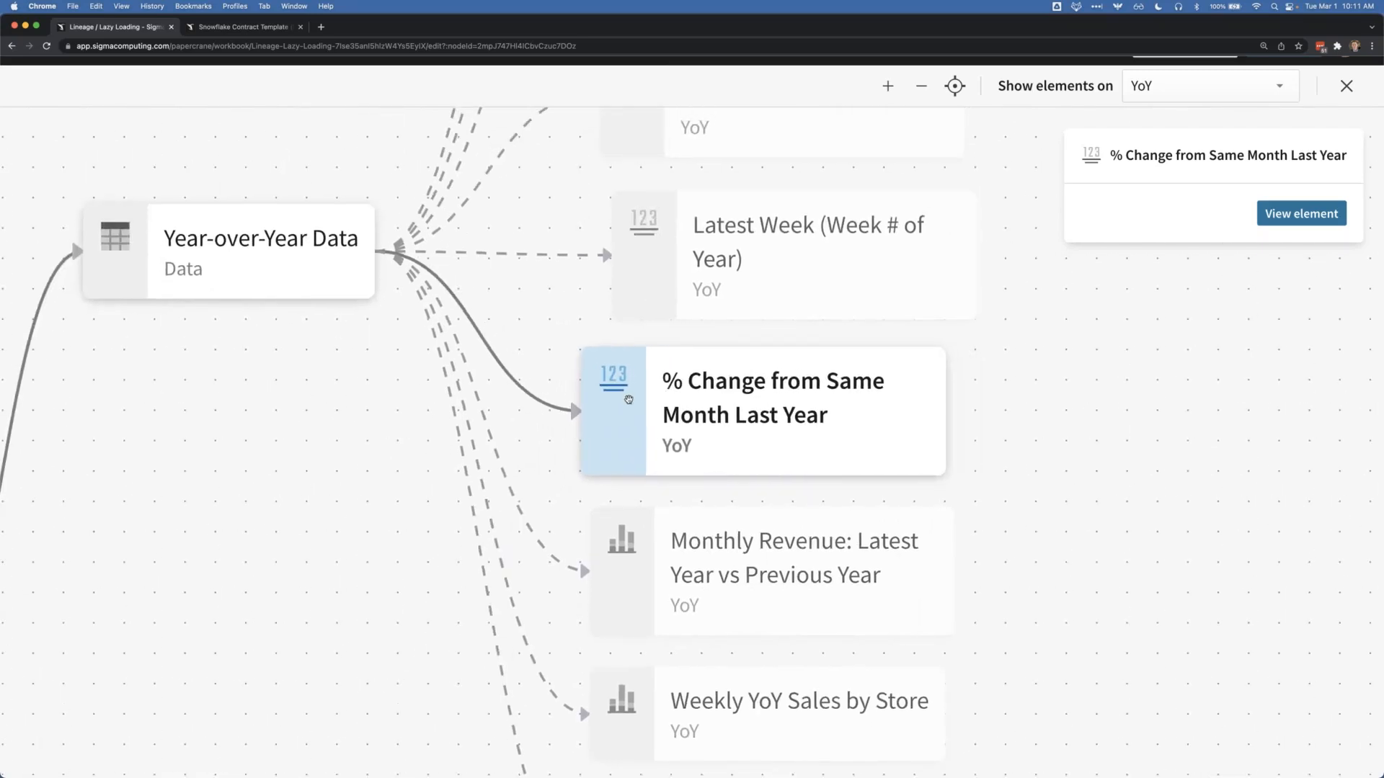
{"action": "left_click_drag", "start_coordinate": [673, 314], "coordinate": [656, 320]}
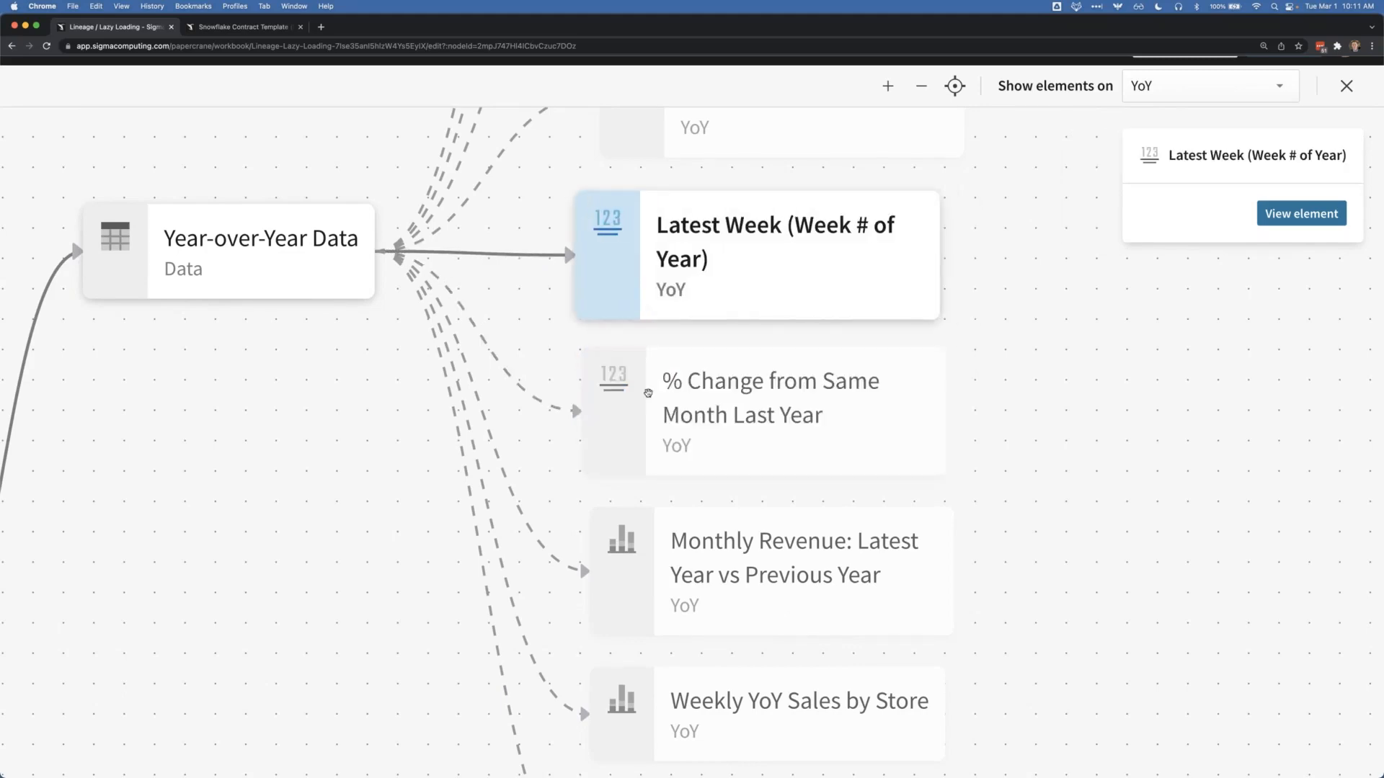
{"action": "left_click", "coordinate": [648, 393]}
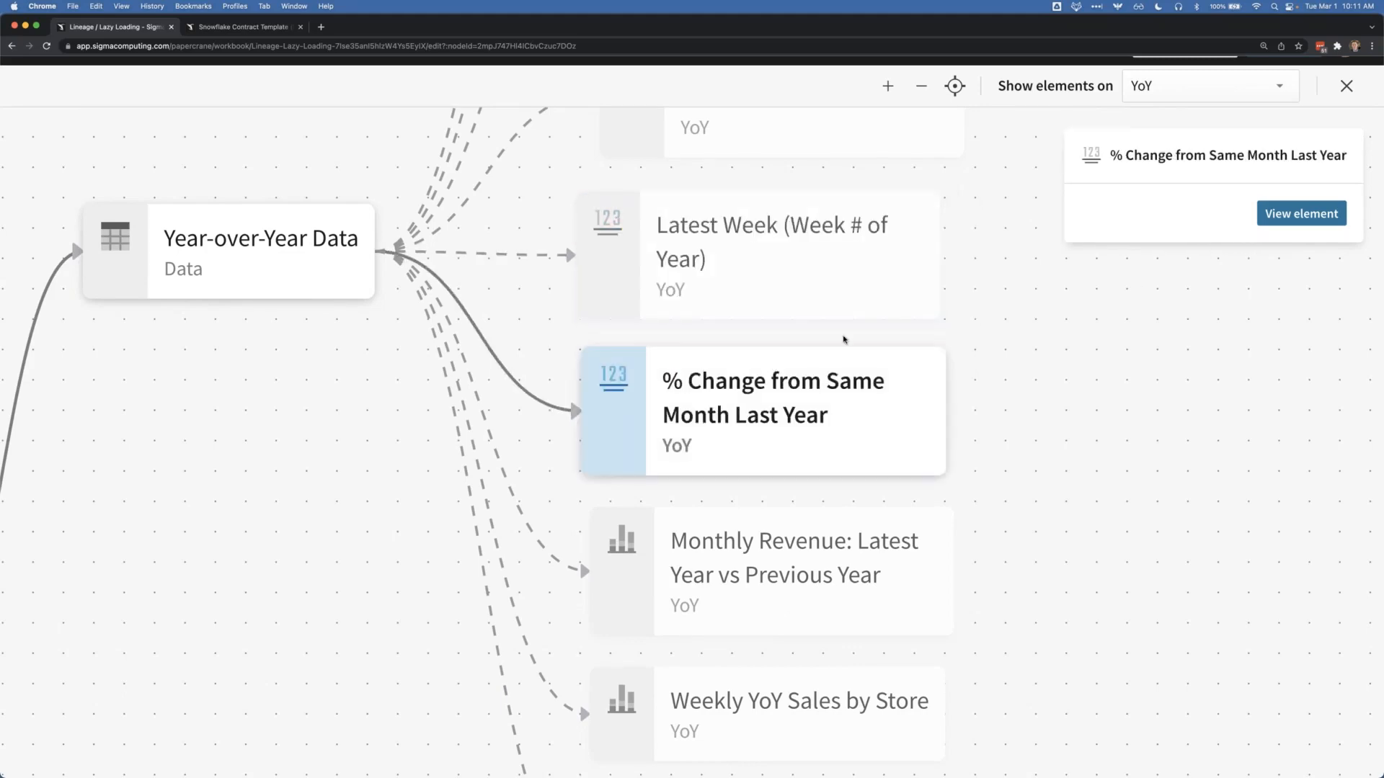
{"action": "left_click_drag", "start_coordinate": [746, 392], "coordinate": [748, 393]}
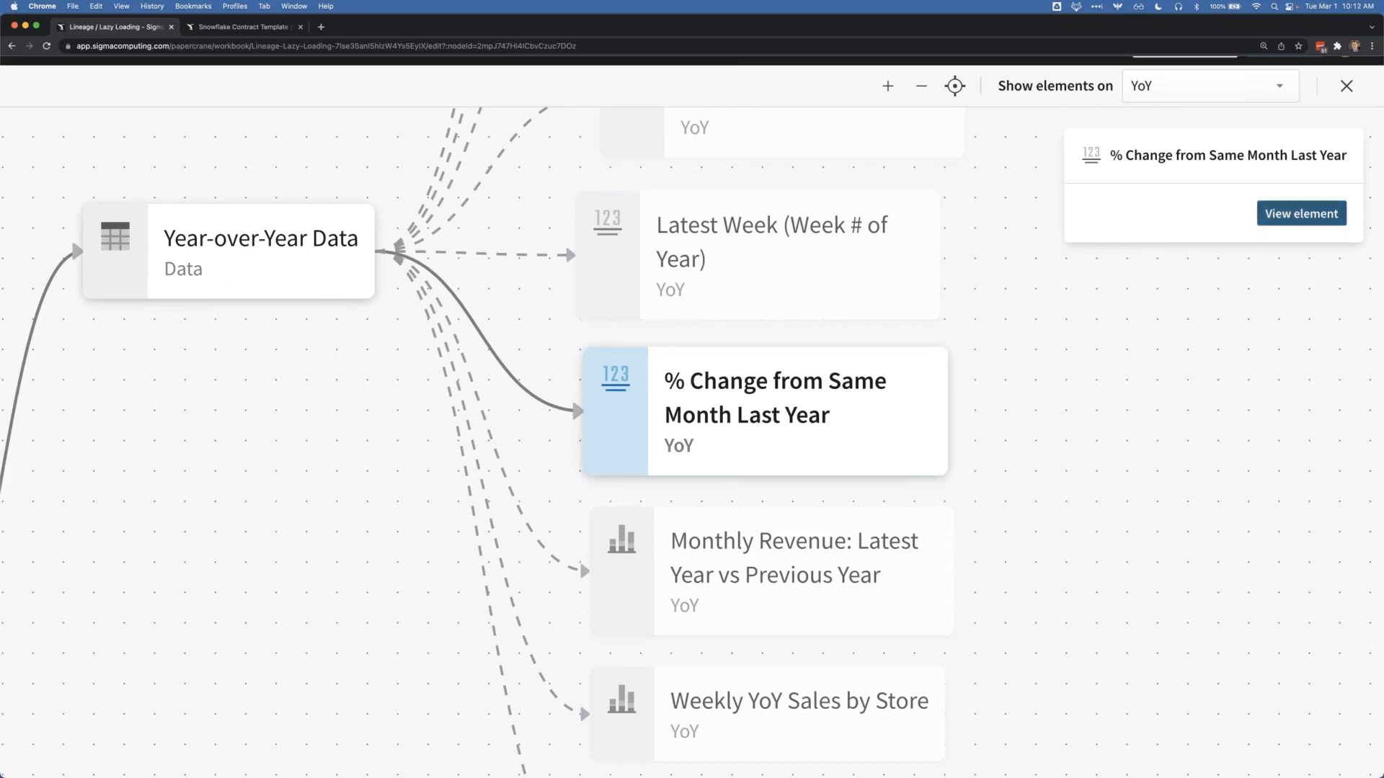
Step: View the % Change from Same Month Last Year element on its page, and return to the lineage view
{"action": "left_click", "coordinate": [1337, 210]}
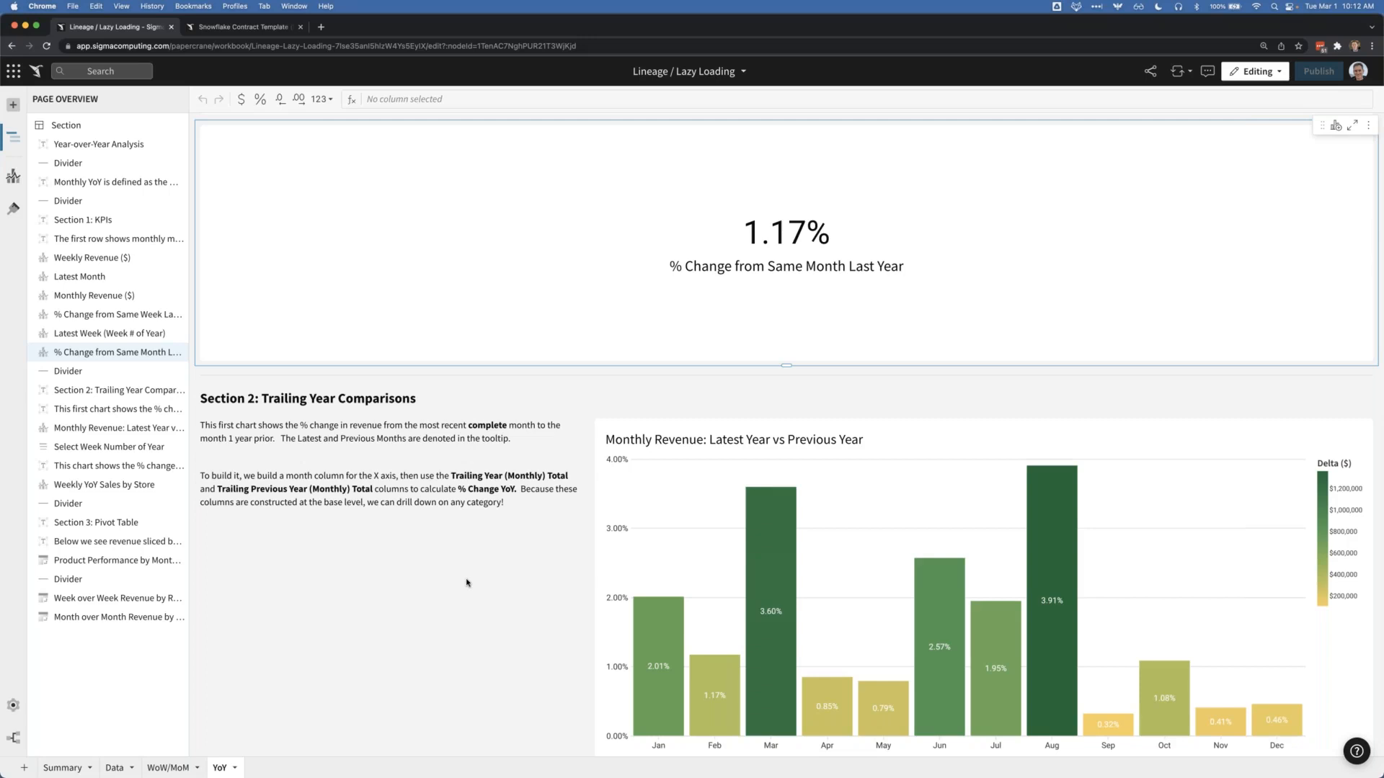
{"action": "left_click", "coordinate": [13, 738]}
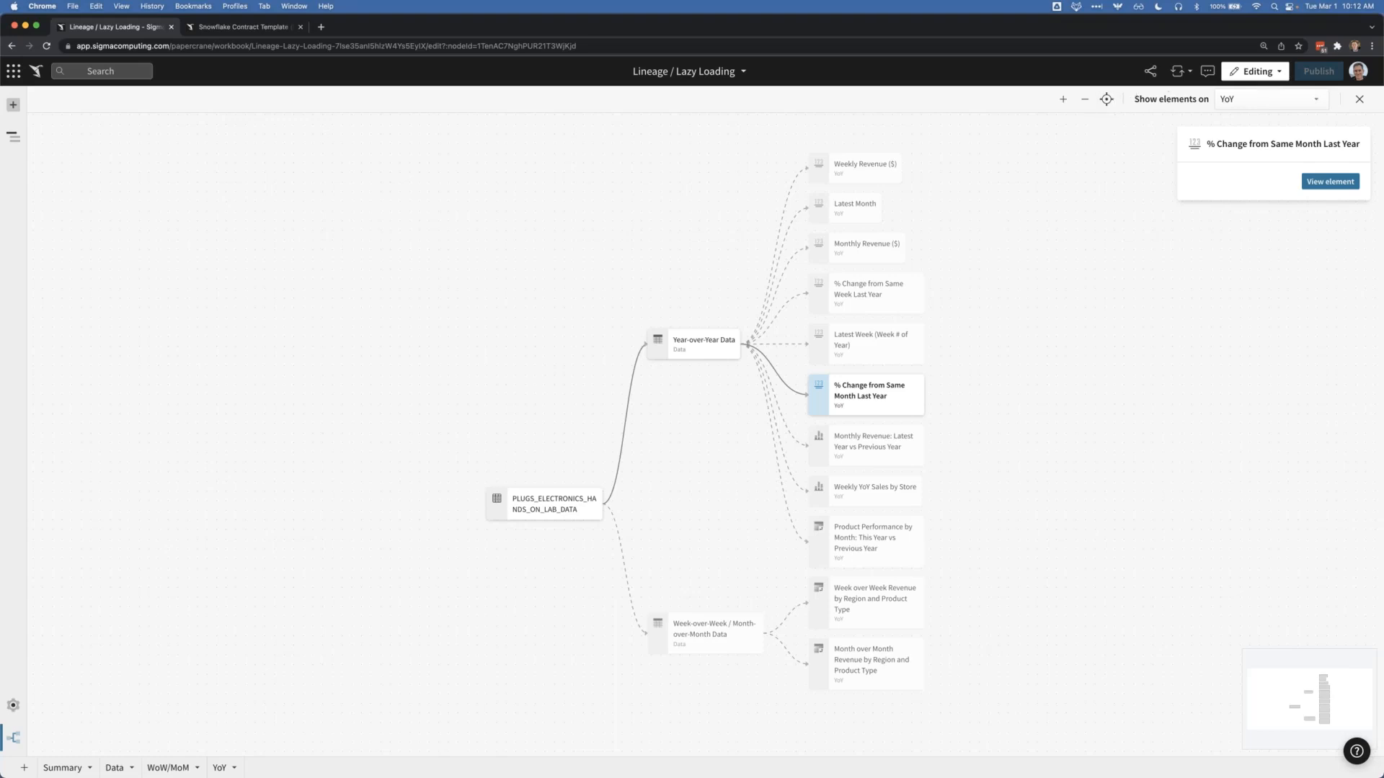
Step: Trace the lineage of the Latest Month element and fit the whole graph in view
{"action": "scroll", "coordinate": [858, 204], "scroll_direction": "up", "scroll_amount": 5}
{"action": "left_click", "coordinate": [854, 207]}
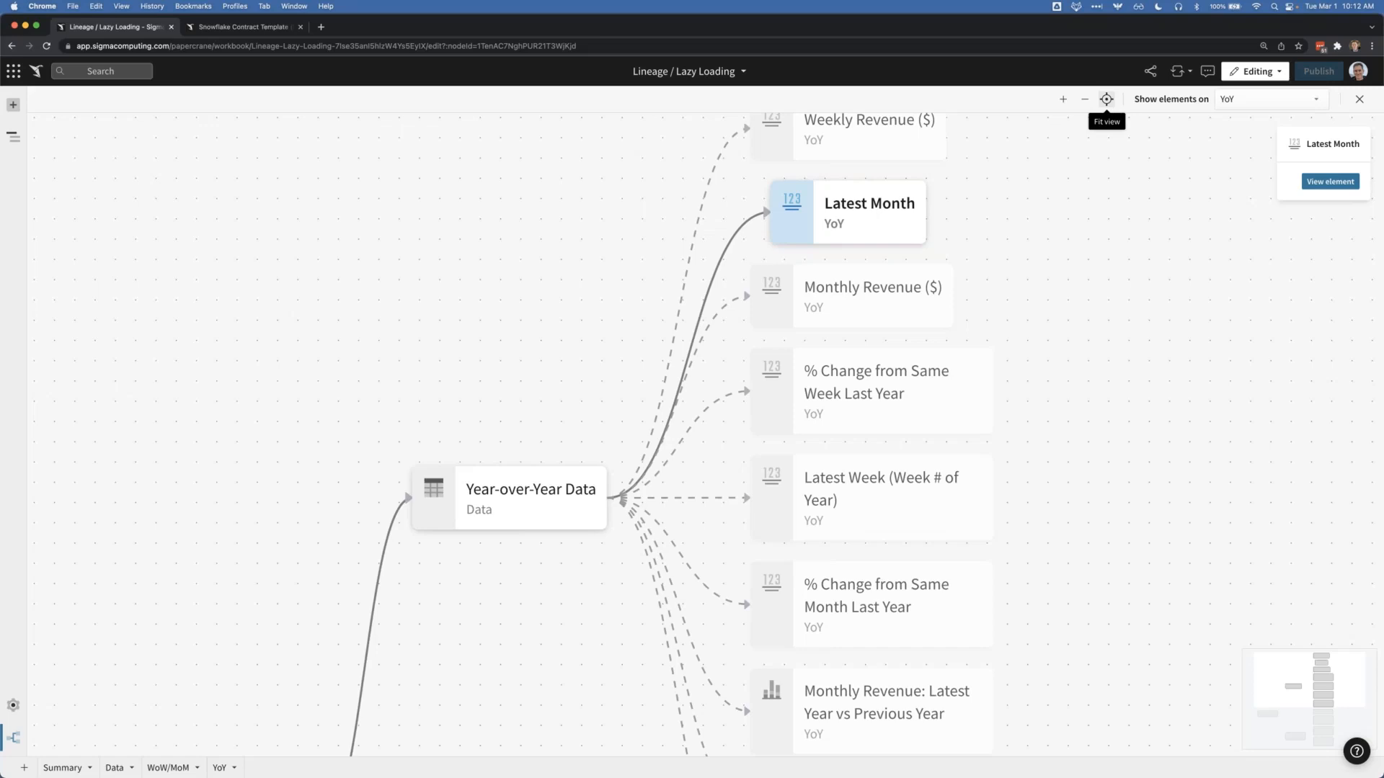
{"action": "left_click", "coordinate": [1107, 99]}
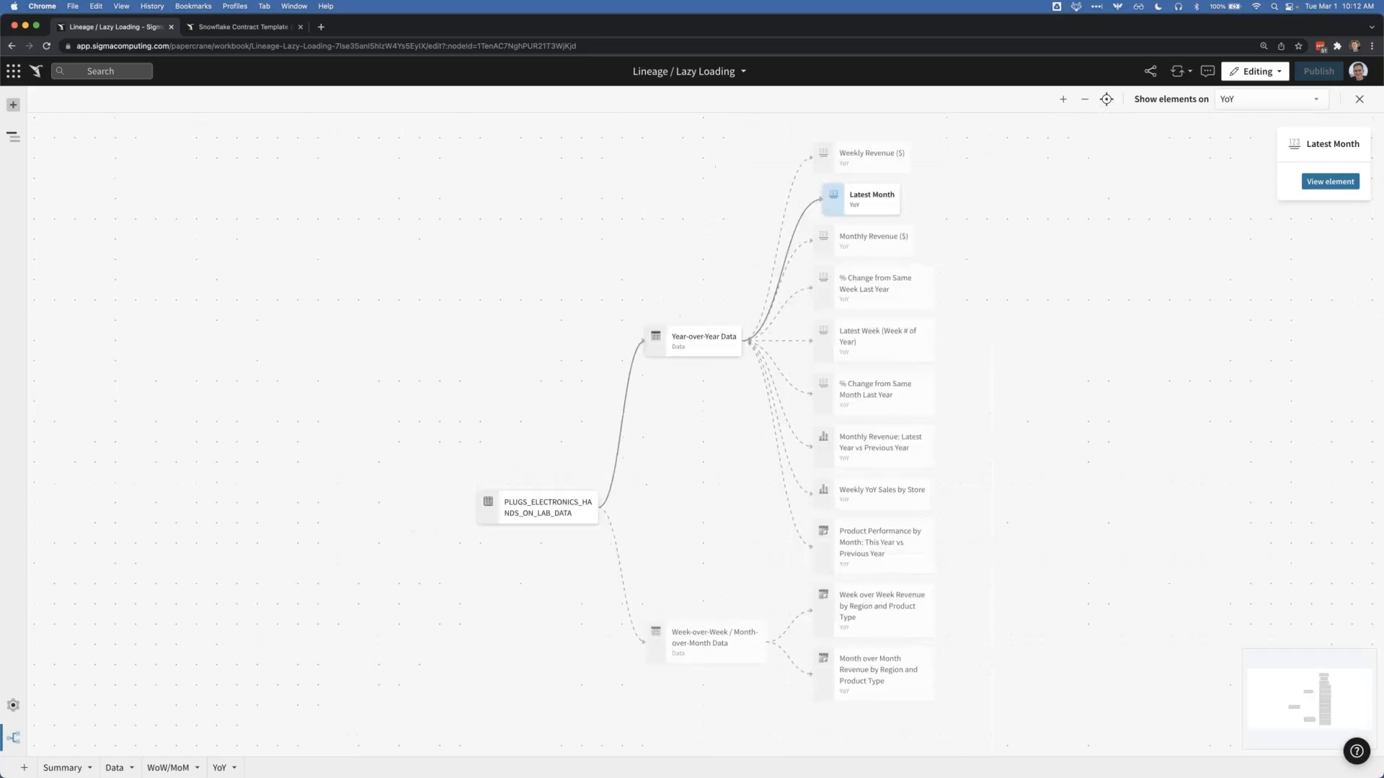
Step: Show the lineage for elements on the Data page, on all pages and on the Summary page in turn
{"action": "left_click", "coordinate": [1230, 99]}
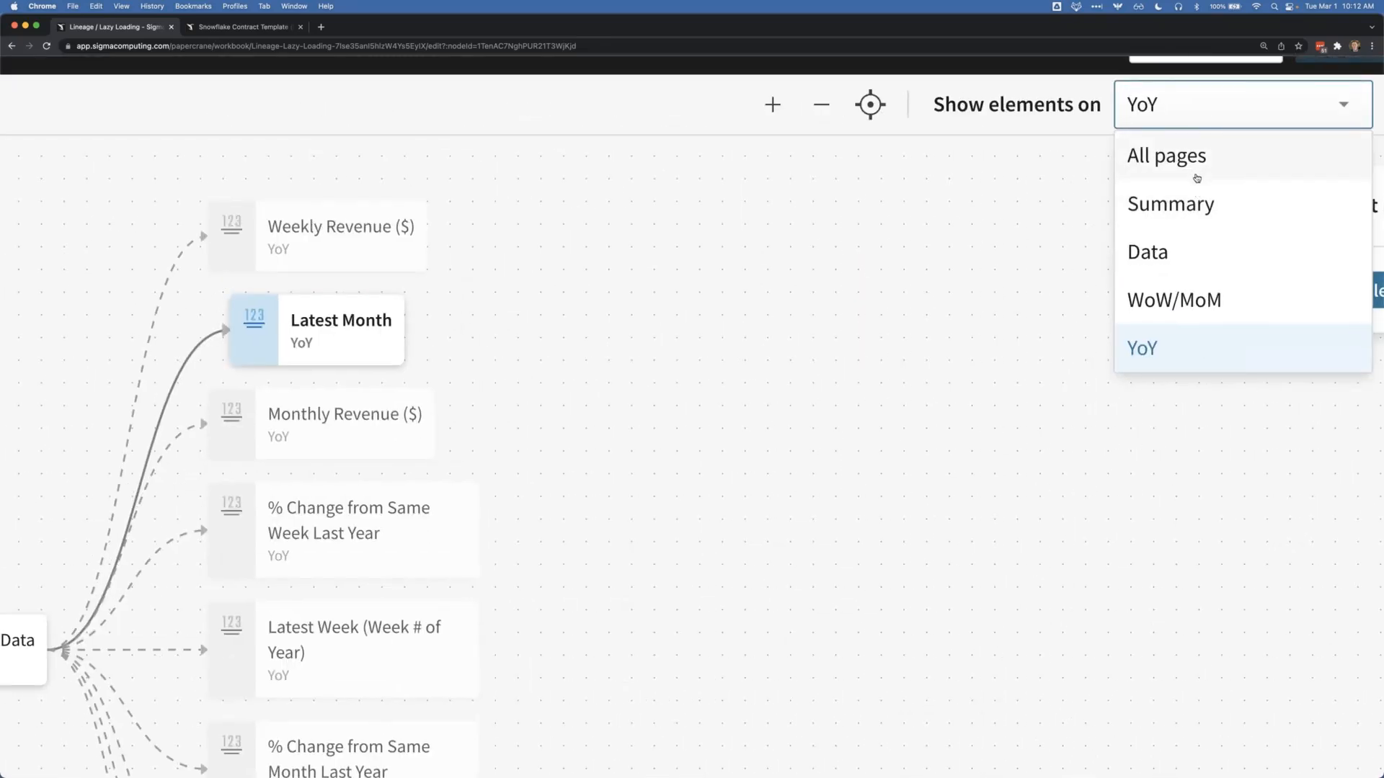
{"action": "key", "text": "Down"}
{"action": "key", "text": "Return"}
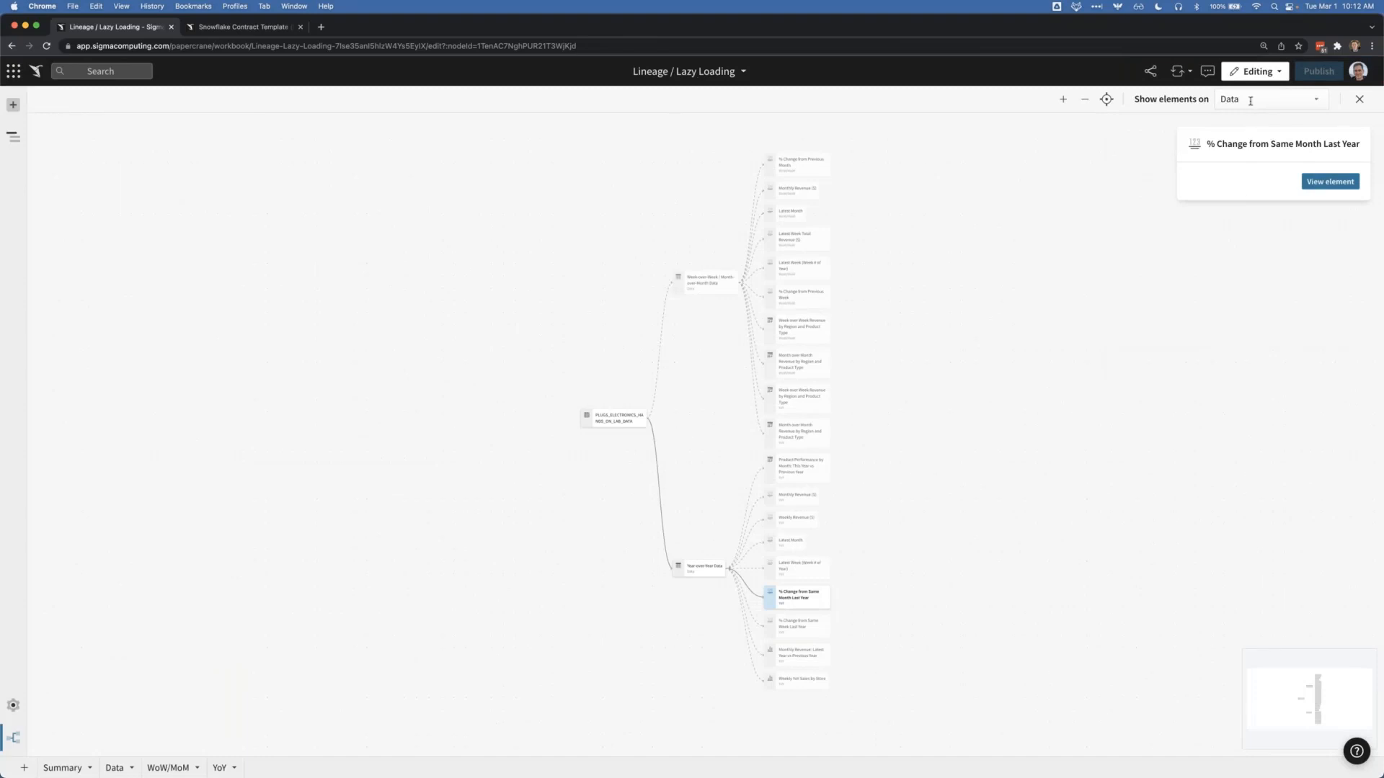
{"action": "left_click", "coordinate": [1250, 101]}
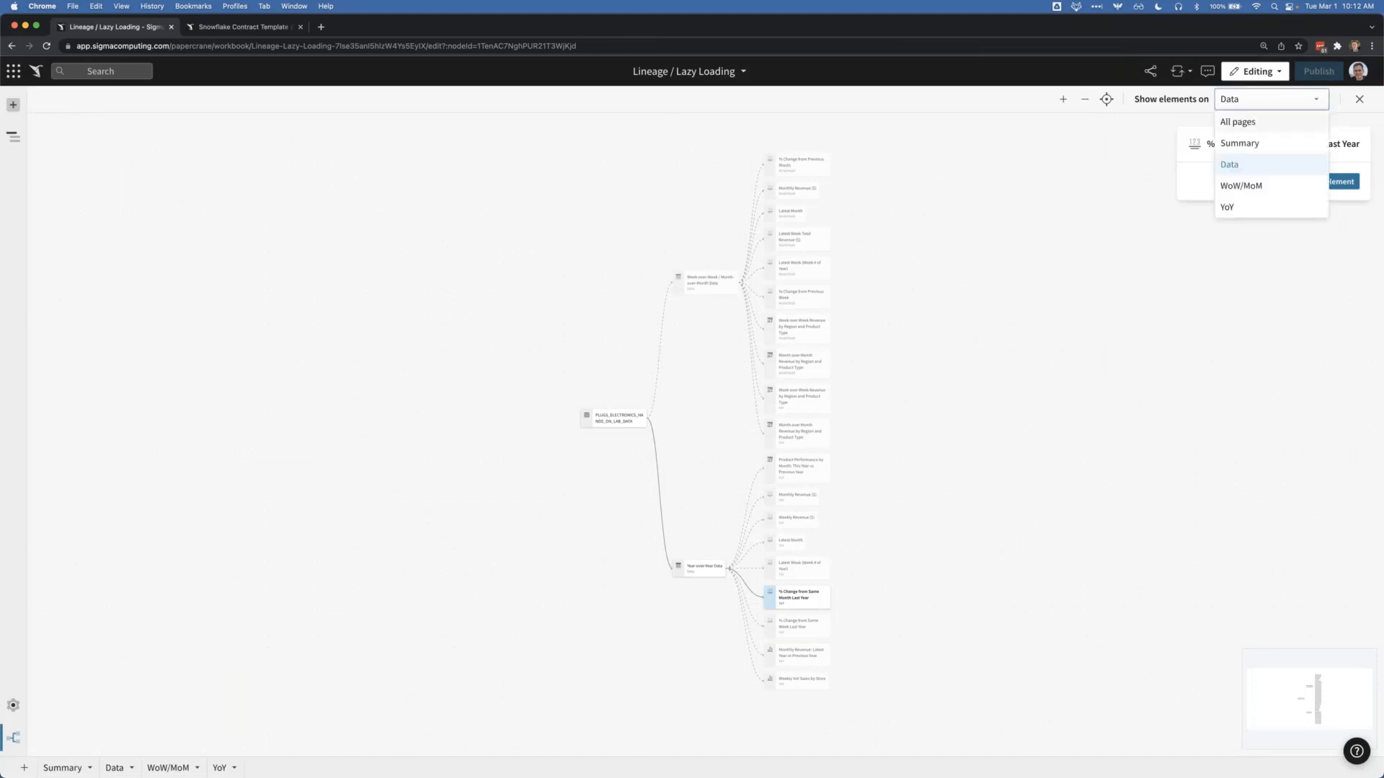
{"action": "left_click", "coordinate": [1240, 121]}
{"action": "left_click", "coordinate": [1247, 99]}
{"action": "key", "text": "Down"}
{"action": "key", "text": "Return"}
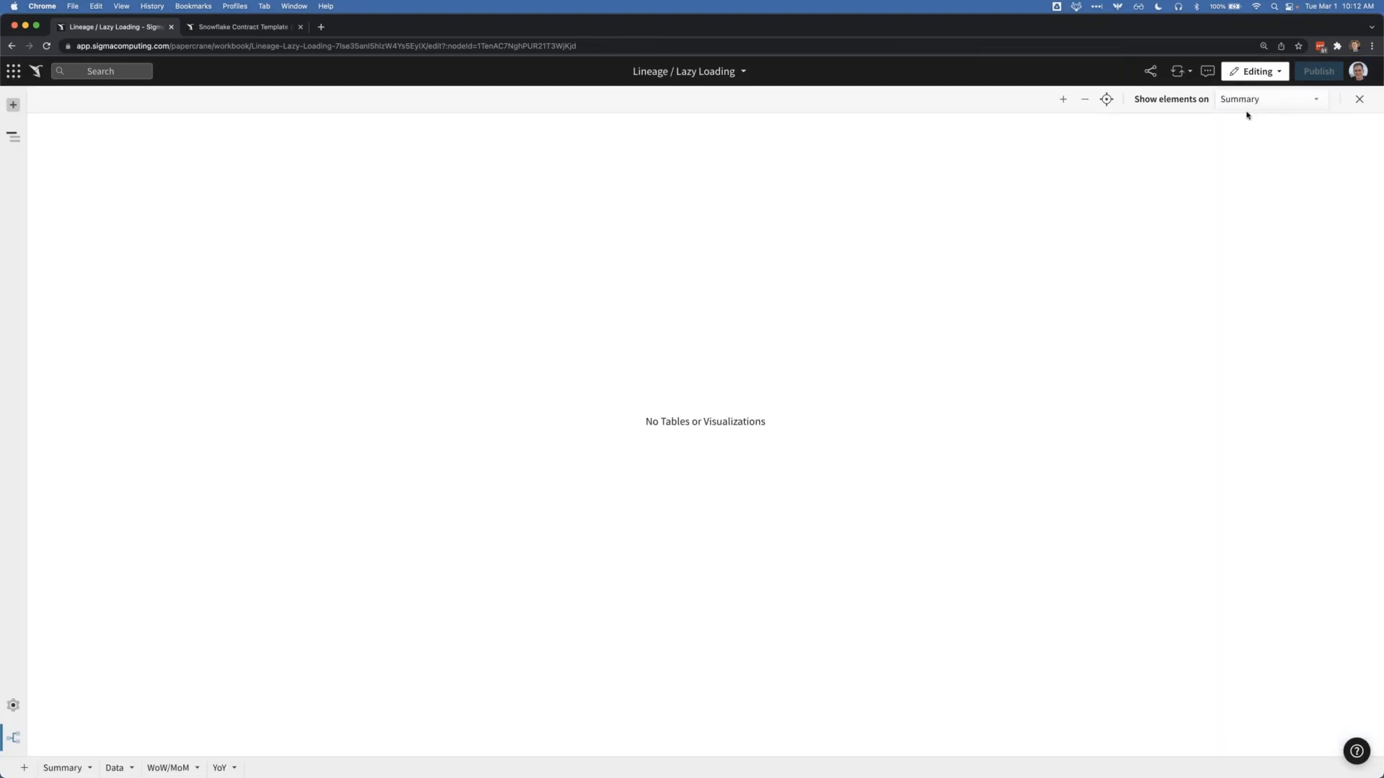
Step: Show the lineage for elements on the Data, YoY and WoW/MoM pages in turn
{"action": "left_click", "coordinate": [1247, 105]}
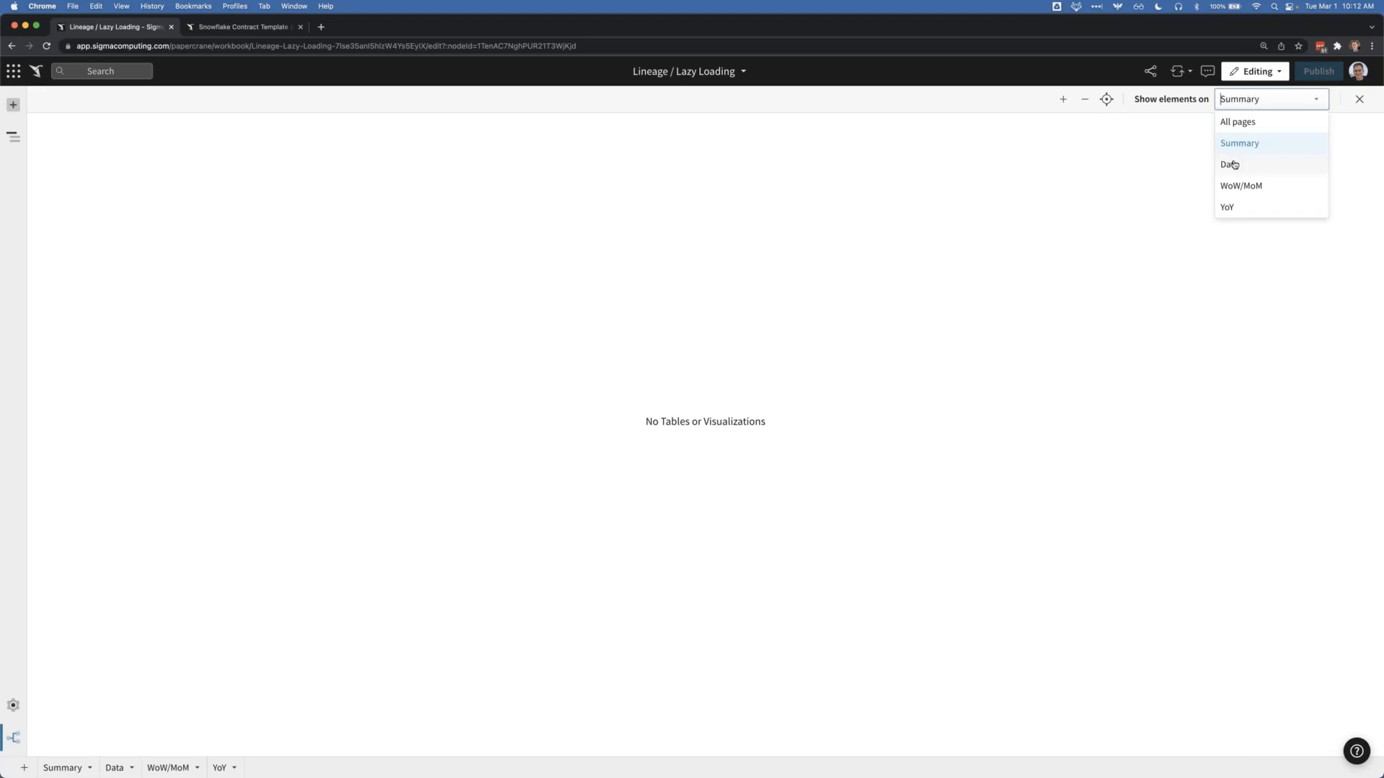
{"action": "left_click", "coordinate": [1234, 164]}
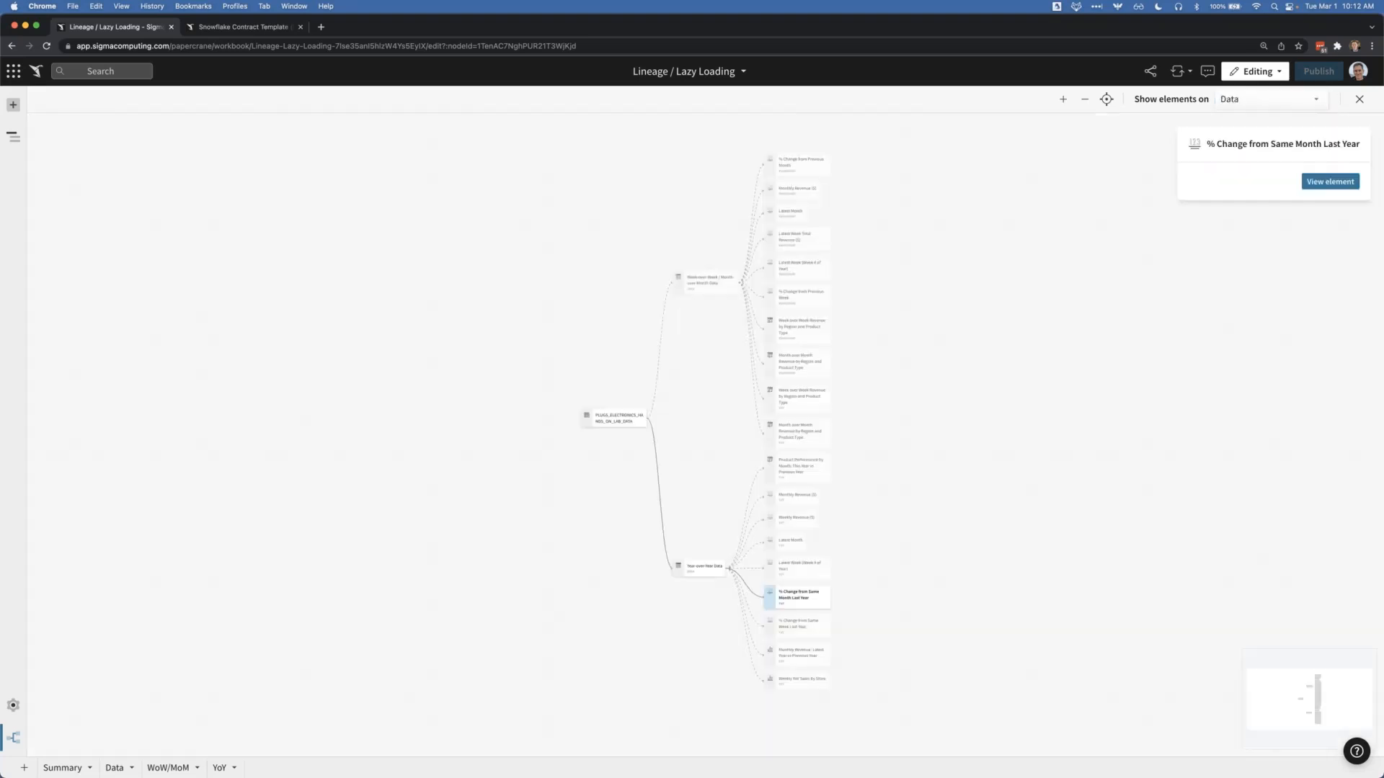
{"action": "left_click", "coordinate": [1254, 99]}
{"action": "key", "text": "Return"}
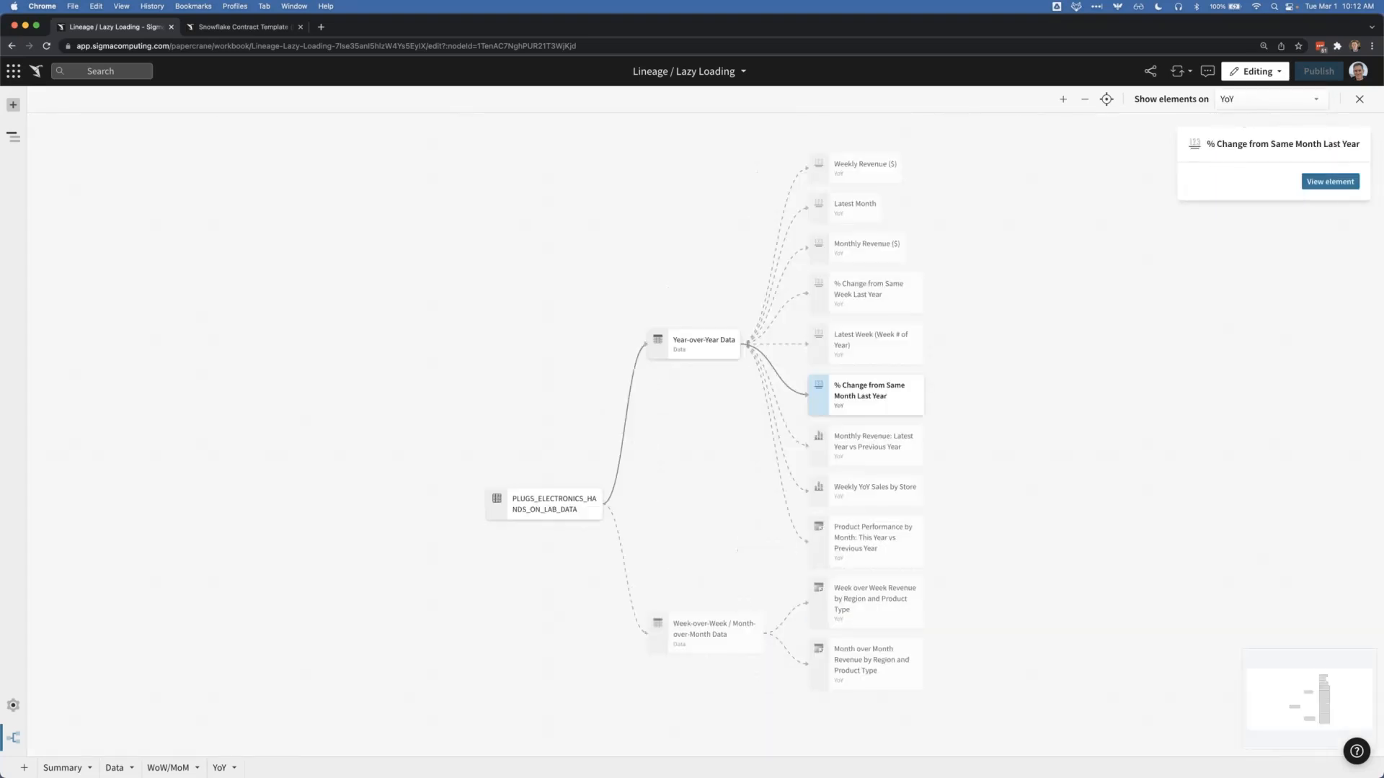
{"action": "left_click", "coordinate": [1244, 102]}
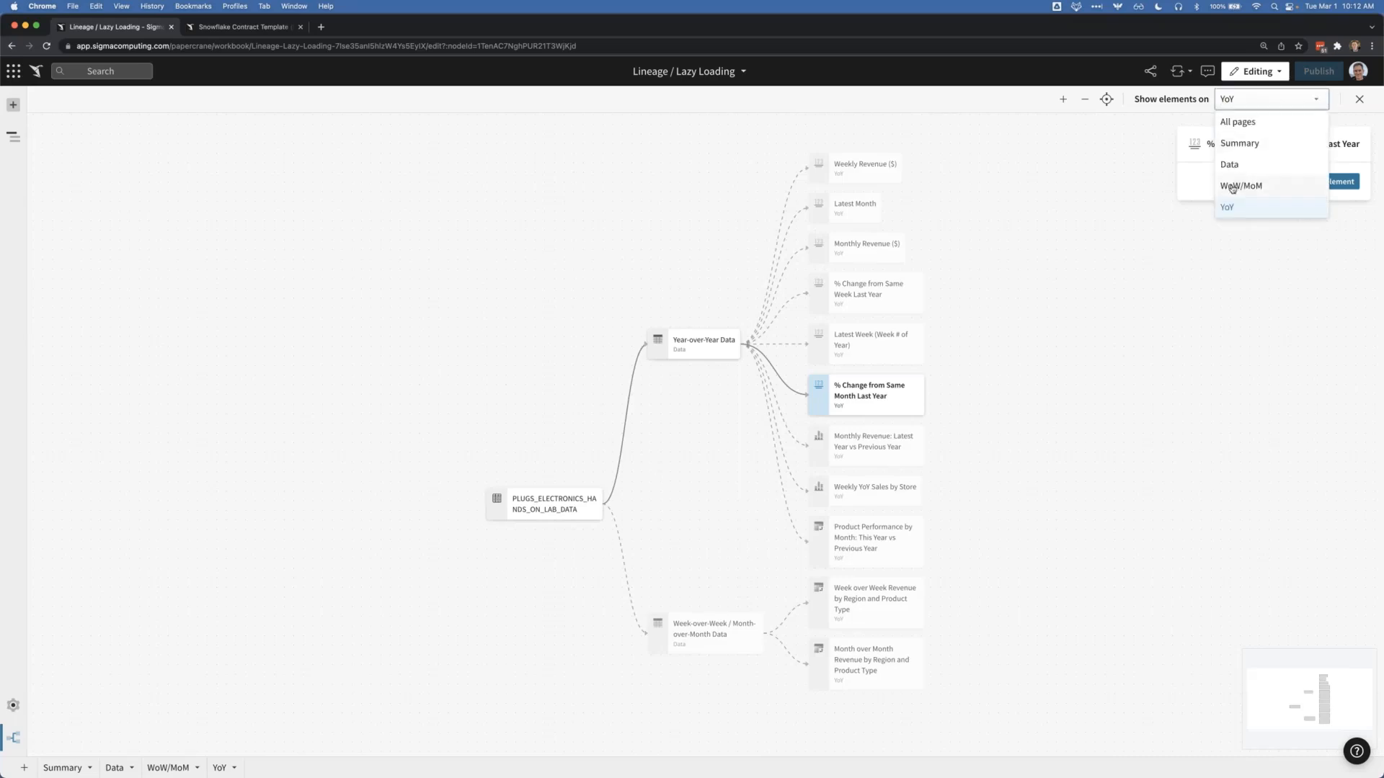
{"action": "left_click", "coordinate": [1231, 185]}
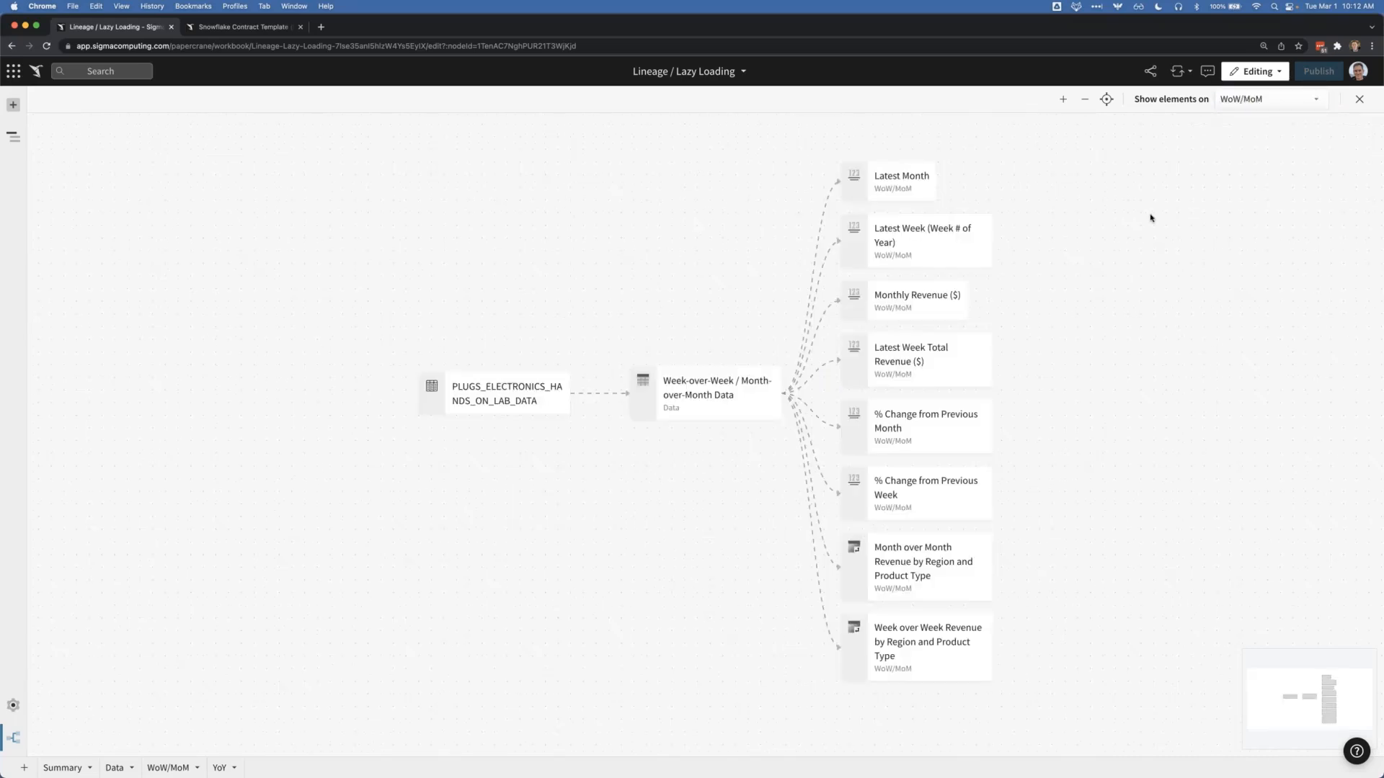
Step: Close the lineage view and return to the WoW/MoM page
{"action": "left_click", "coordinate": [1359, 100]}
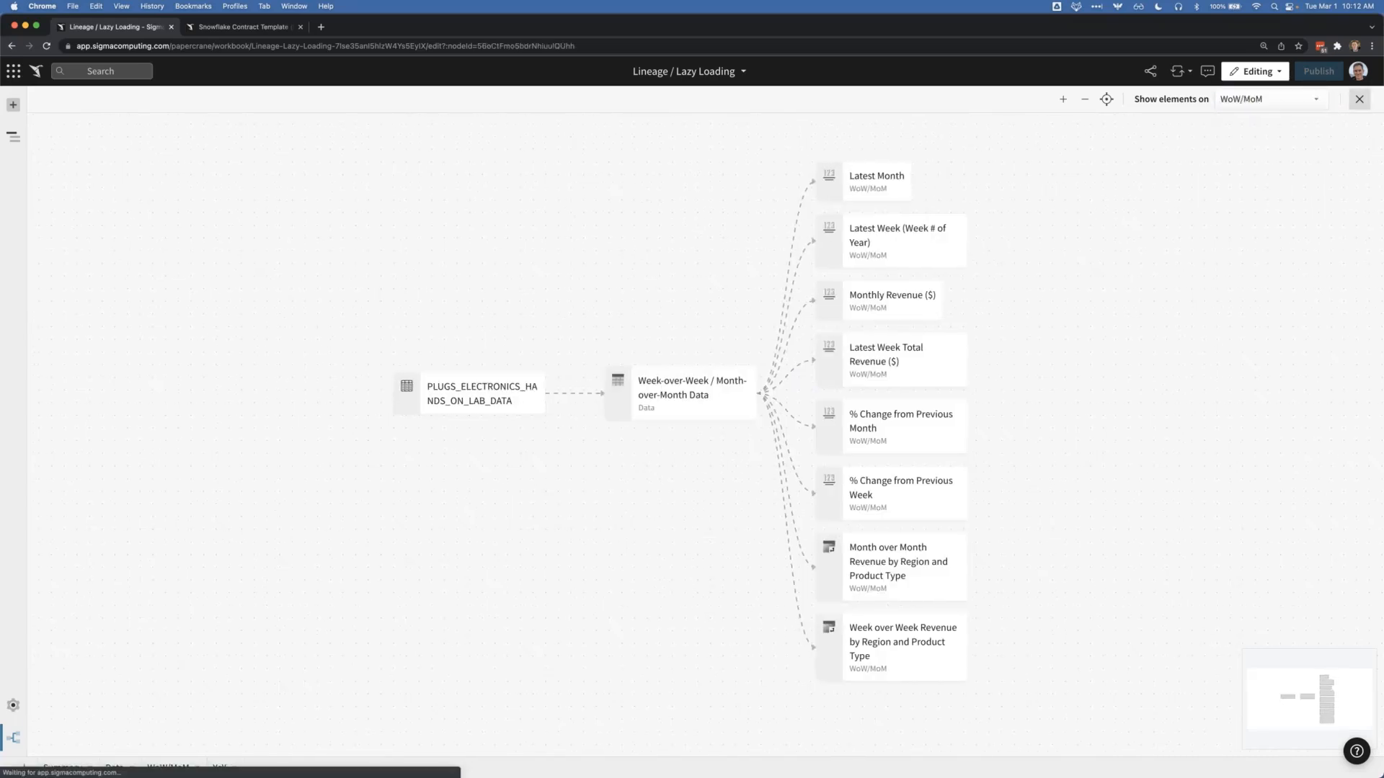
{"action": "left_click", "coordinate": [12, 740]}
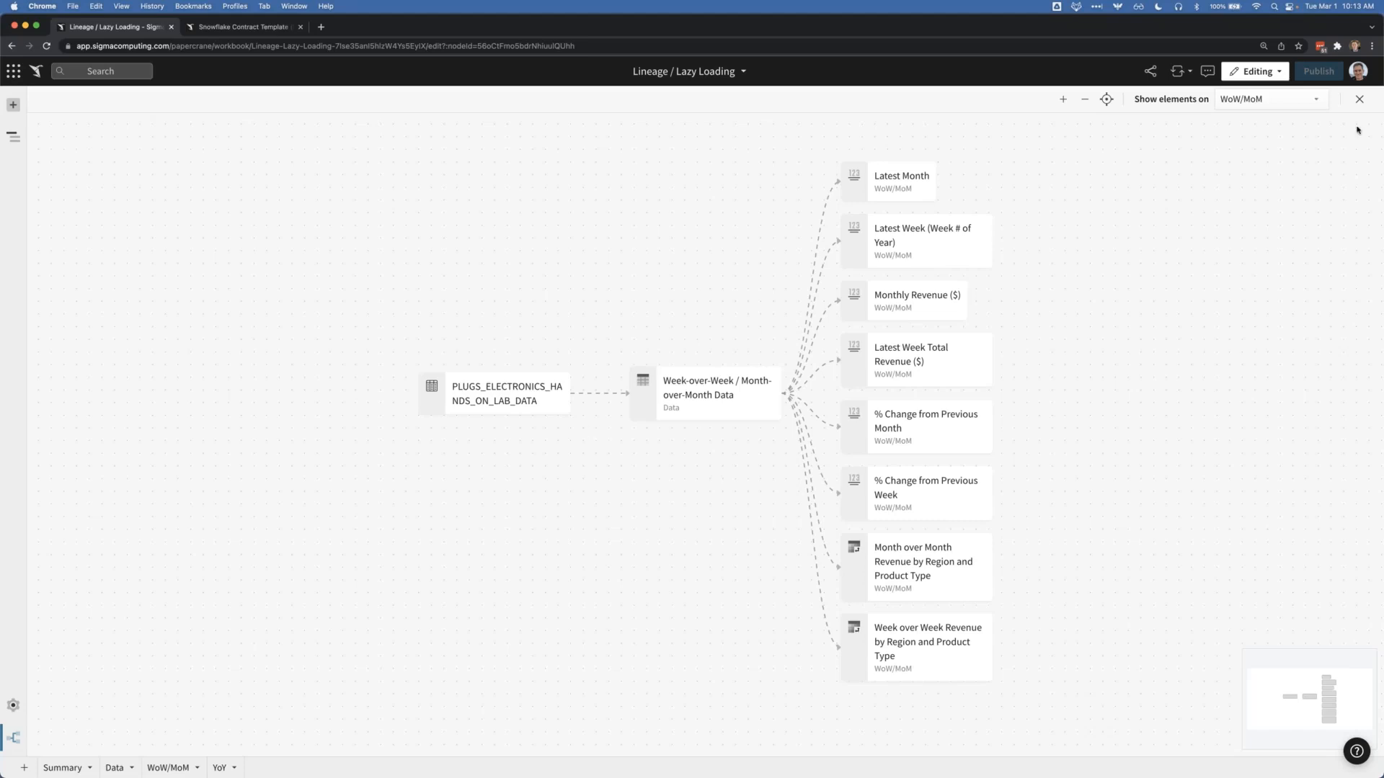
{"action": "left_click", "coordinate": [13, 738]}
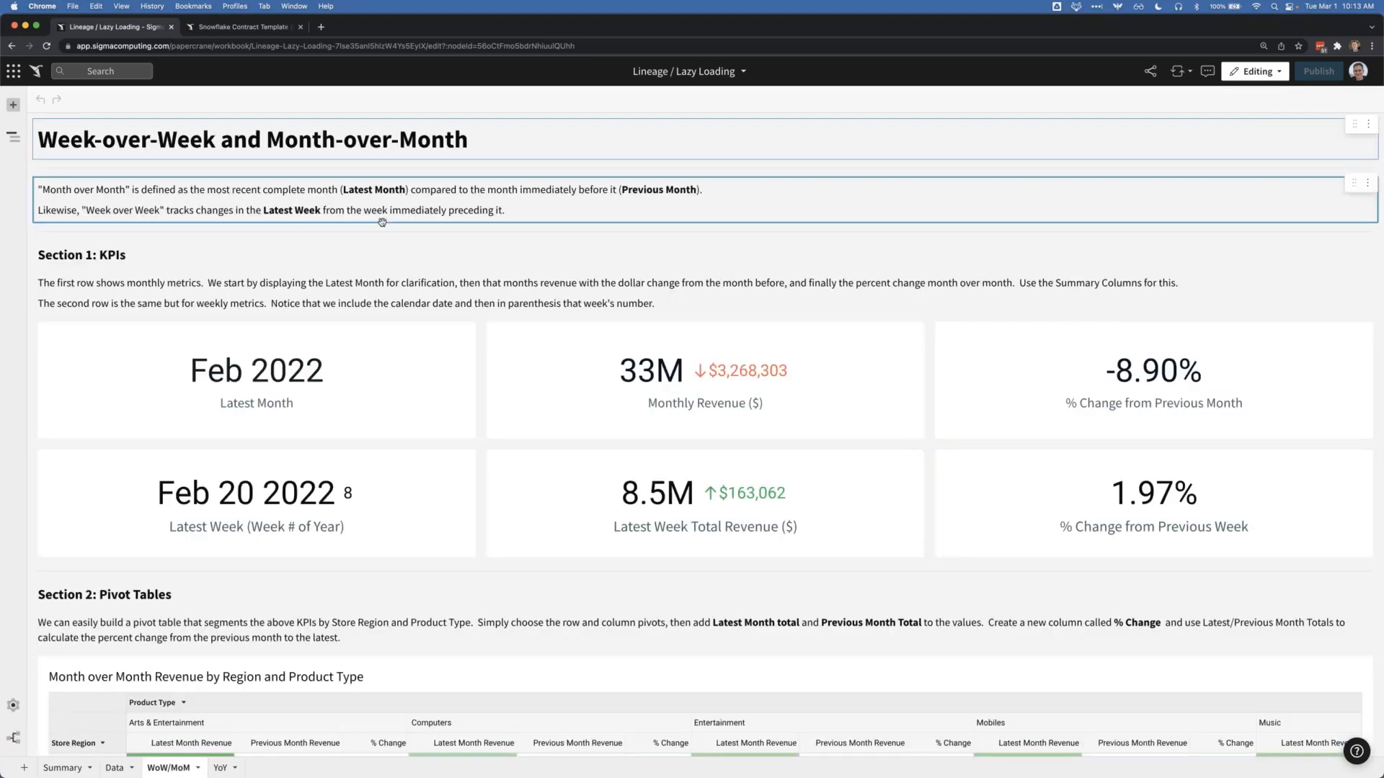
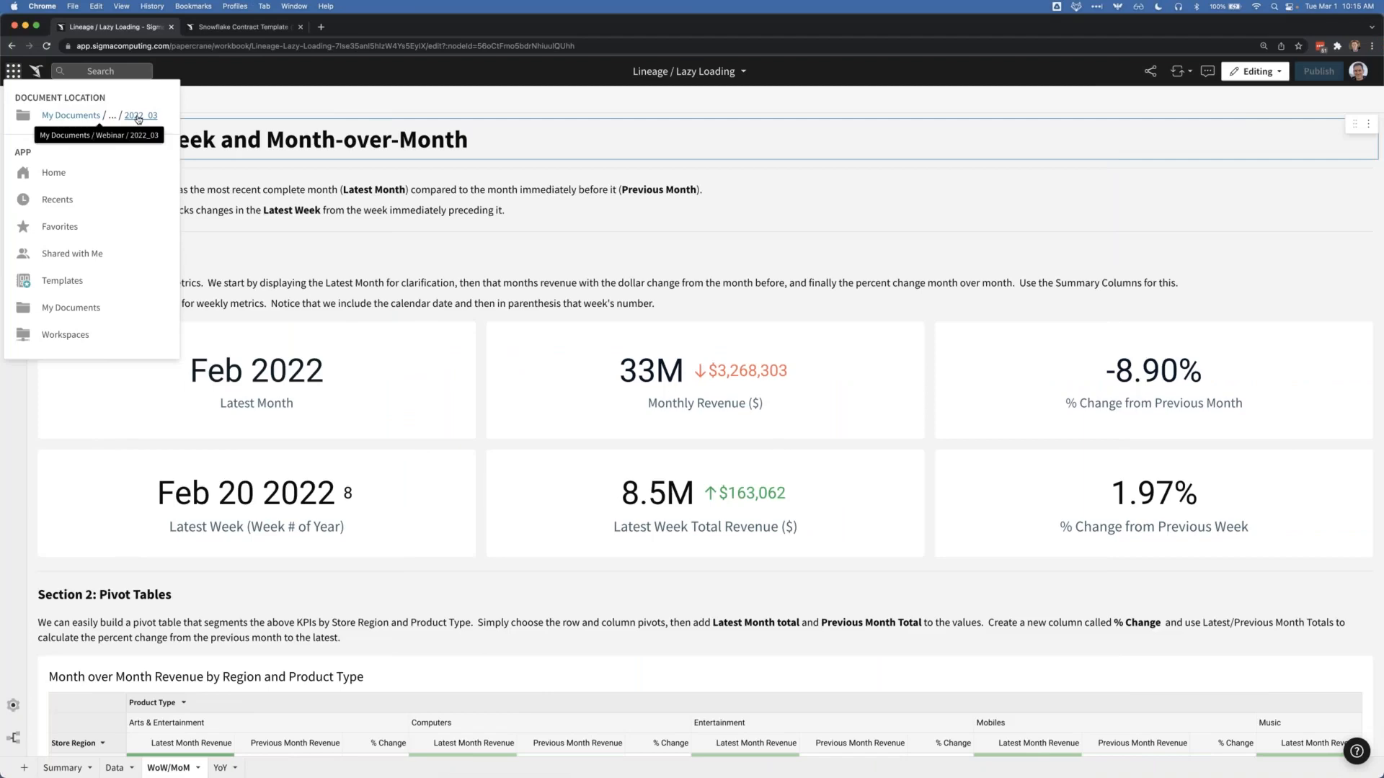
Step: Open the Viz / Top N / Controls / GSheets / Cell Copy workbook from the 2022_03 folder and go to its Visualizations page
{"action": "left_click", "coordinate": [138, 117]}
{"action": "left_click", "coordinate": [306, 266]}
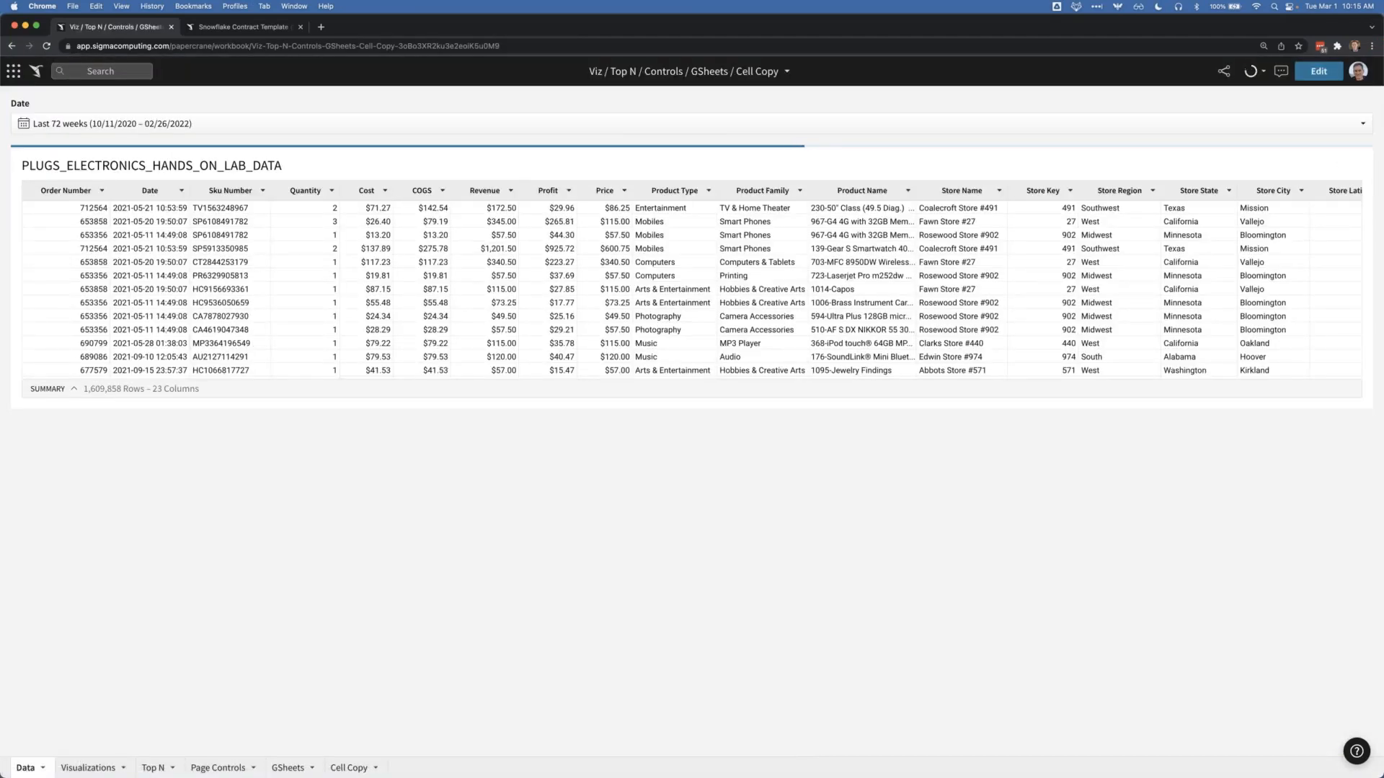
{"action": "left_click", "coordinate": [87, 768]}
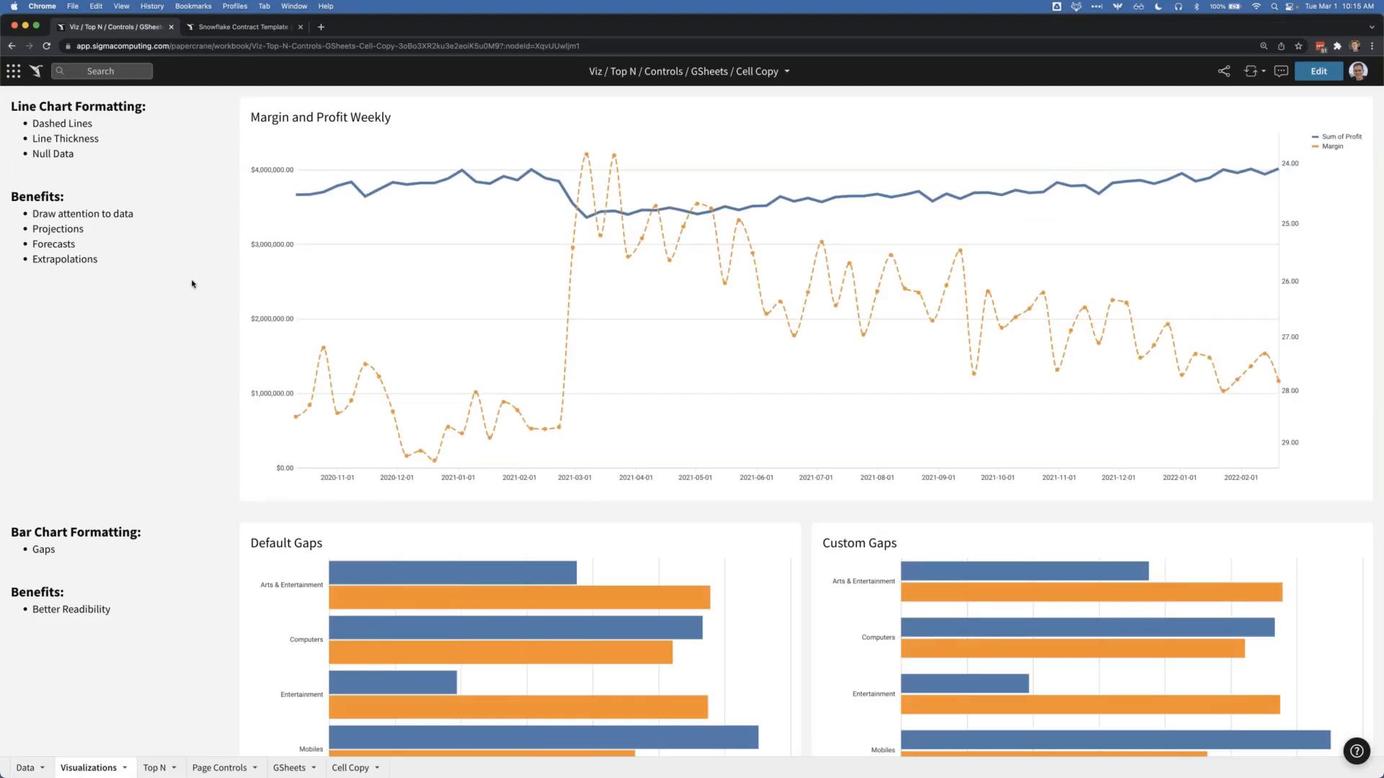
Step: Start editing the workbook and open the line shape formatting of the Margin and Profit Weekly chart
{"action": "mouse_move", "coordinate": [352, 288]}
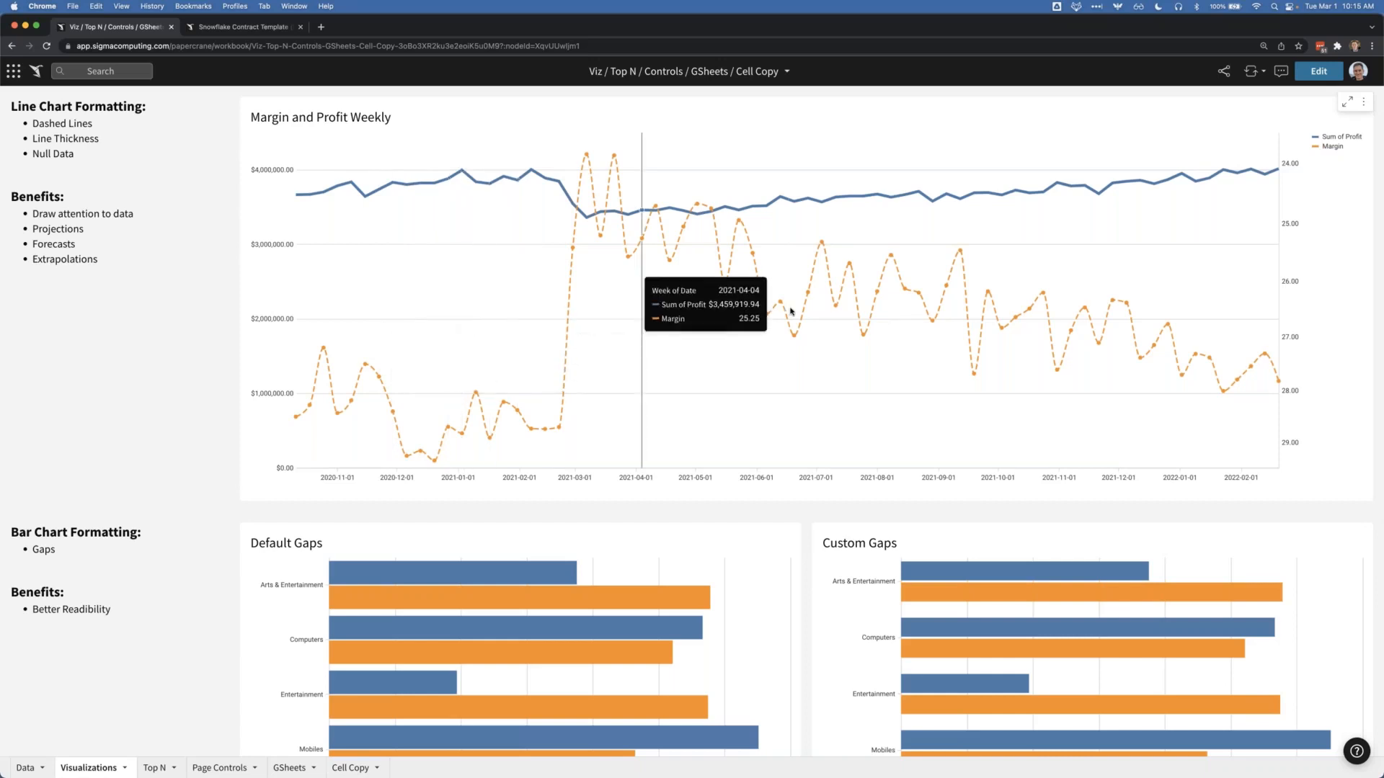
{"action": "left_click", "coordinate": [1319, 70]}
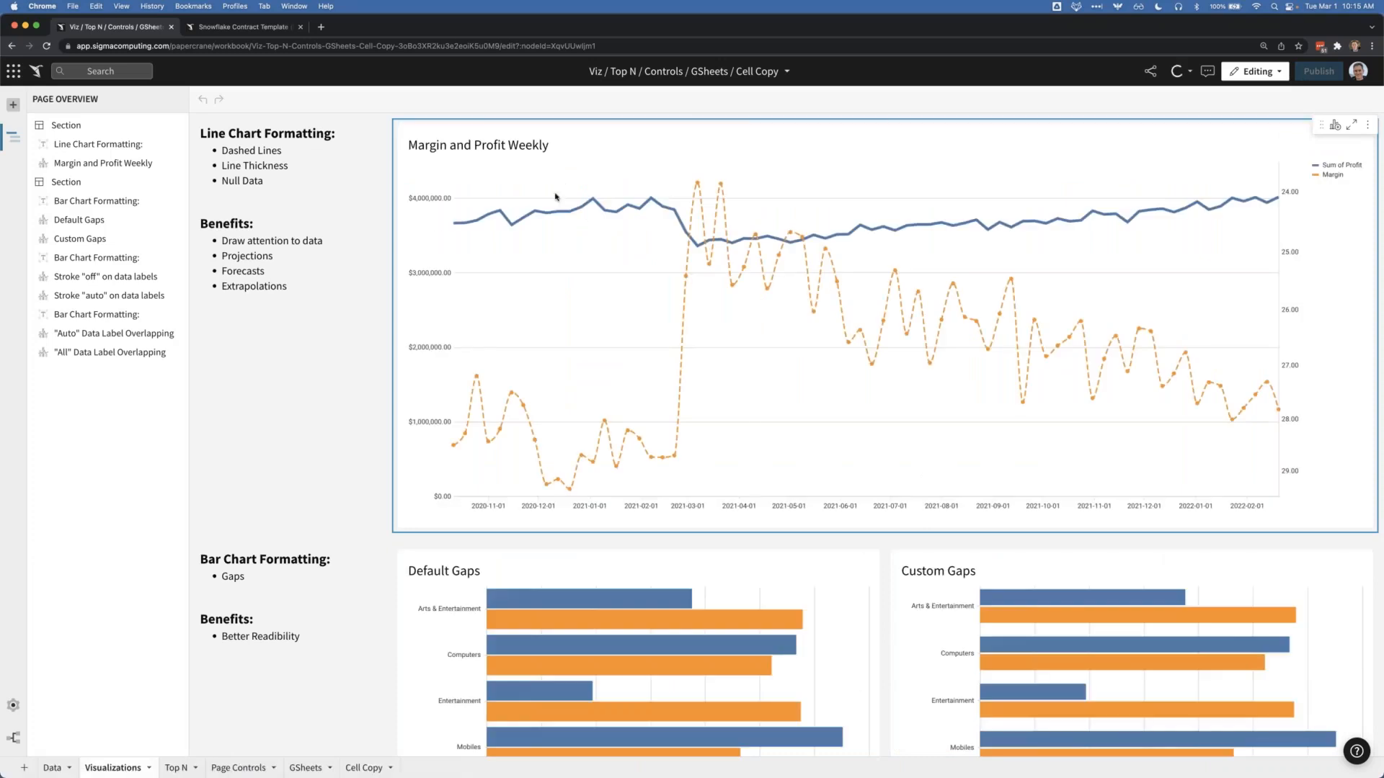
{"action": "left_click", "coordinate": [418, 235]}
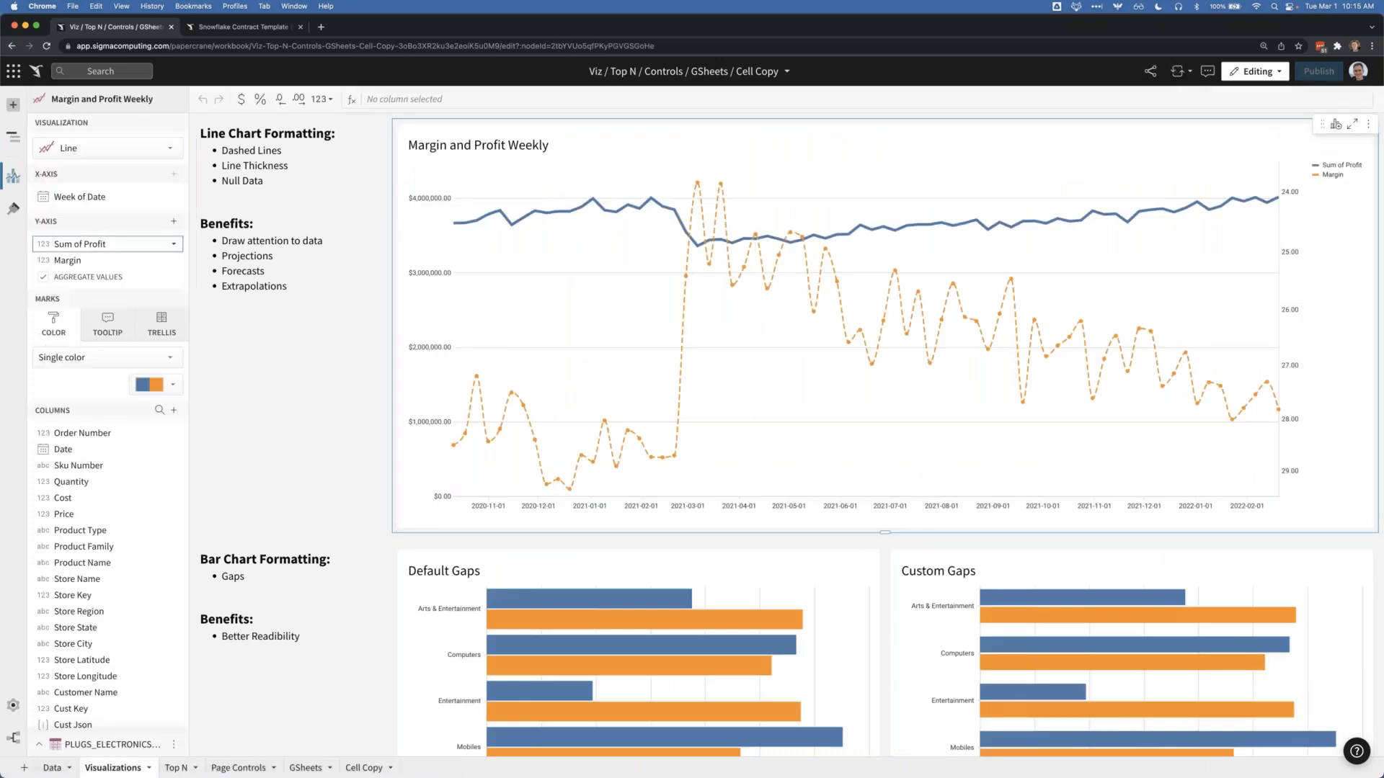
{"action": "left_click", "coordinate": [9, 214]}
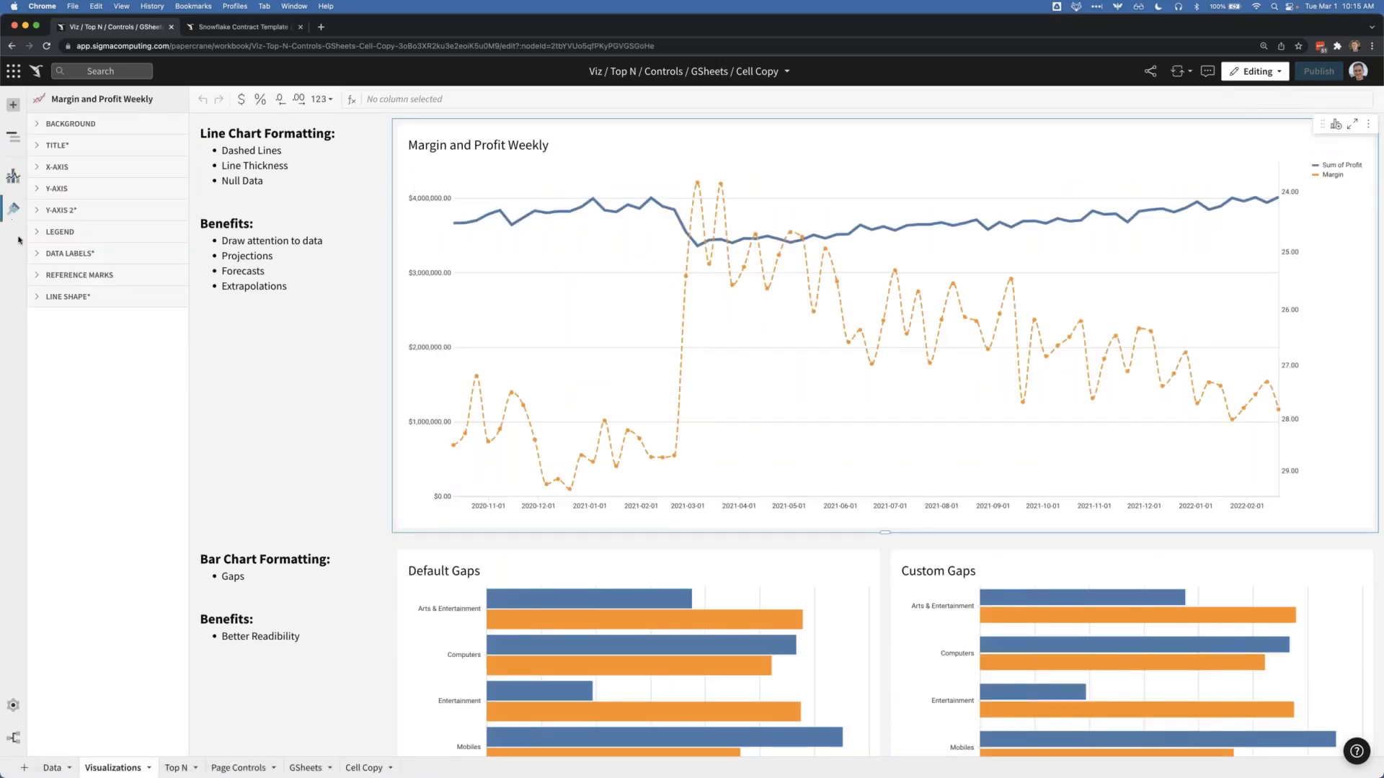
{"action": "left_click", "coordinate": [35, 296]}
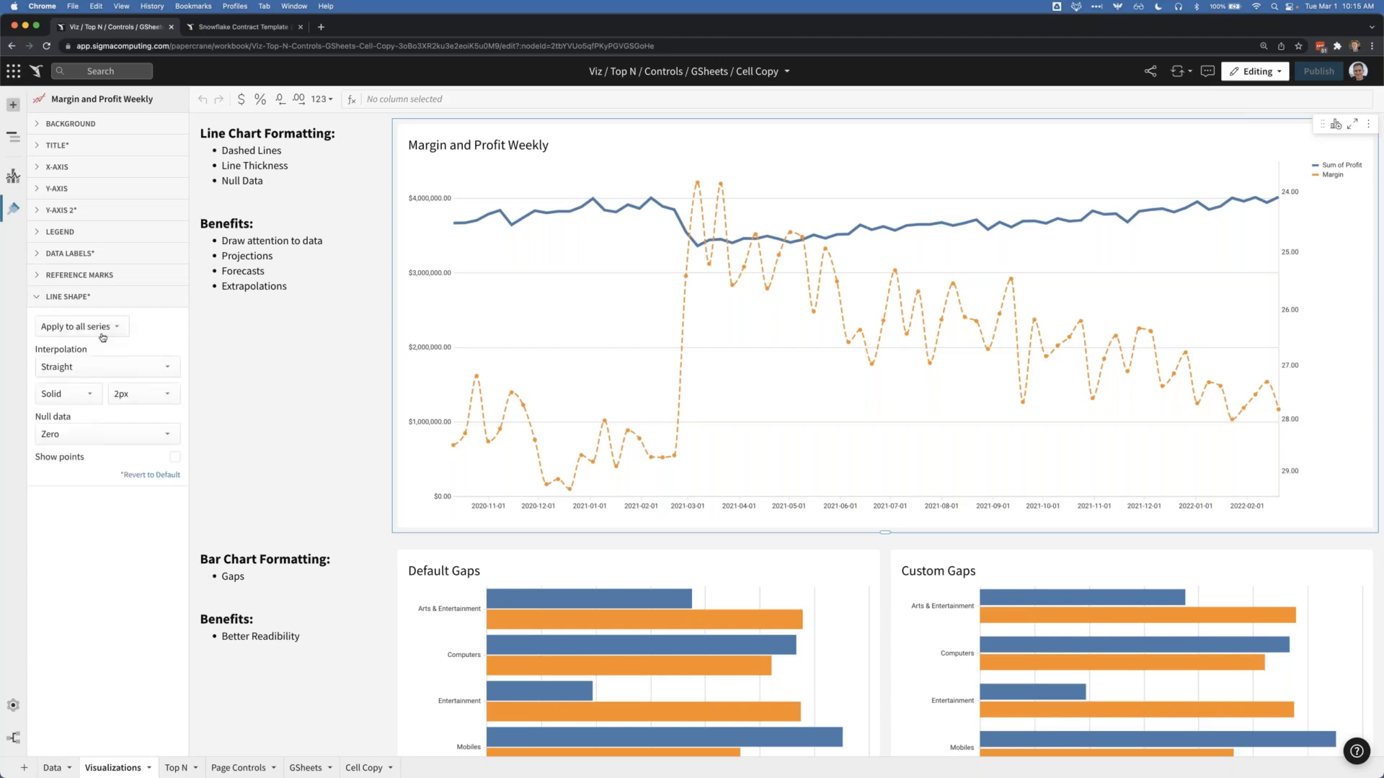
Step: Examine the line style, thickness and null data options available for all series in the chart's line shape formatting
{"action": "left_click", "coordinate": [52, 395]}
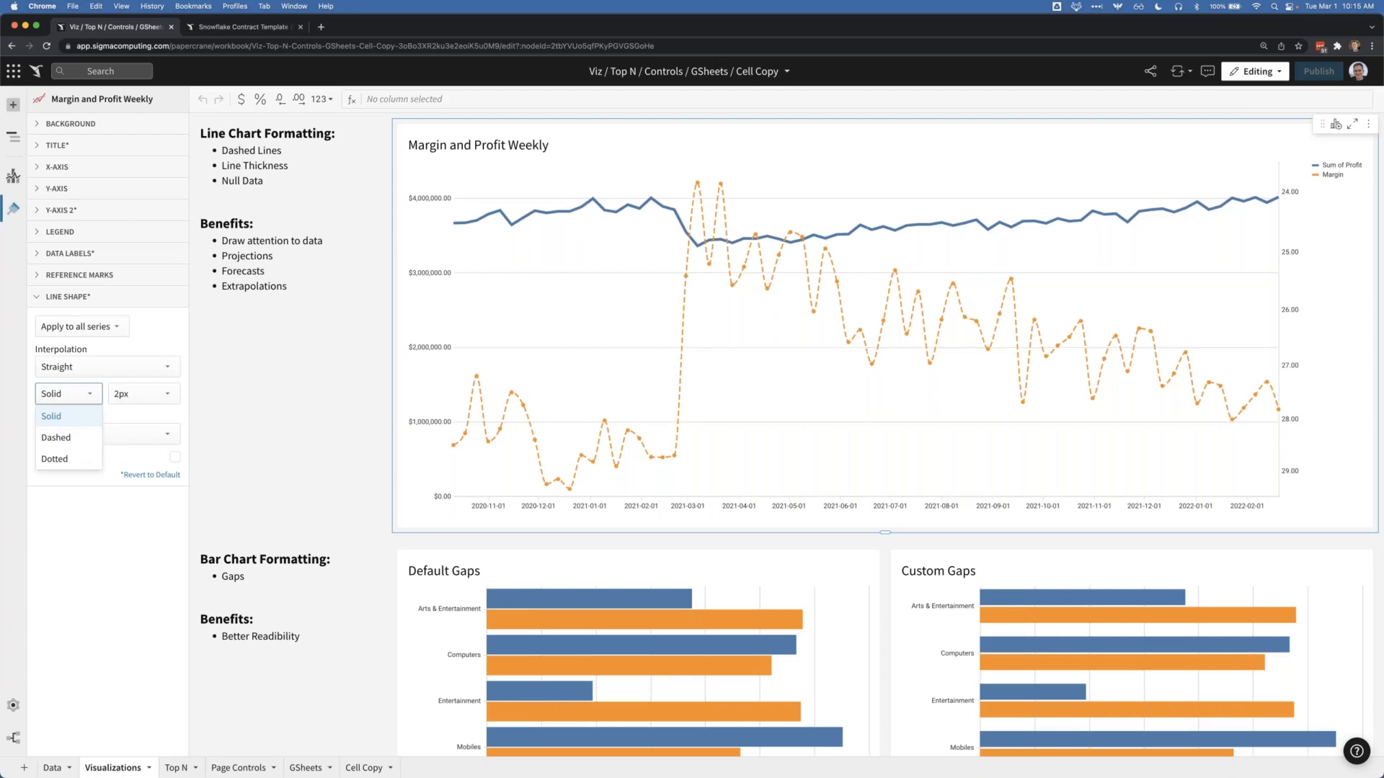
{"action": "left_click", "coordinate": [101, 393]}
{"action": "left_click", "coordinate": [137, 396]}
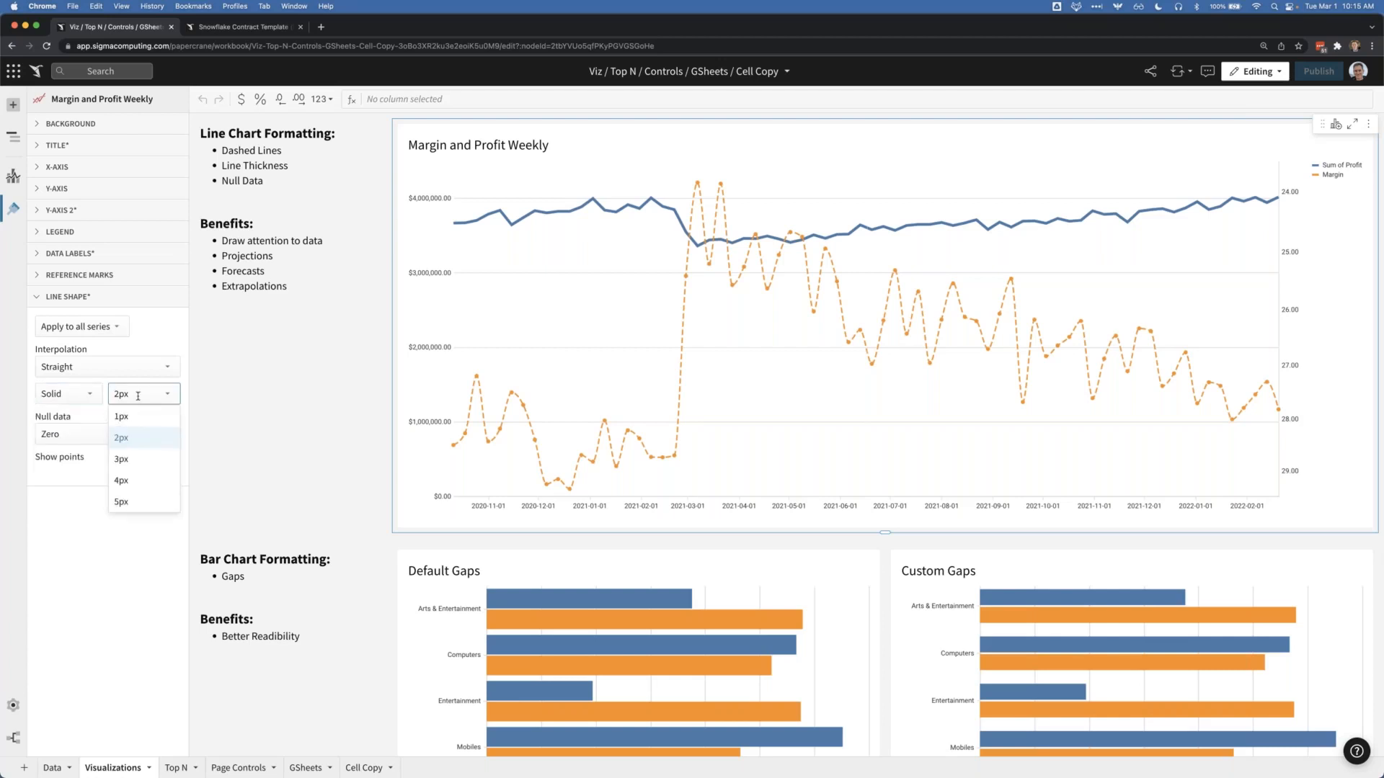
{"action": "left_click", "coordinate": [138, 396]}
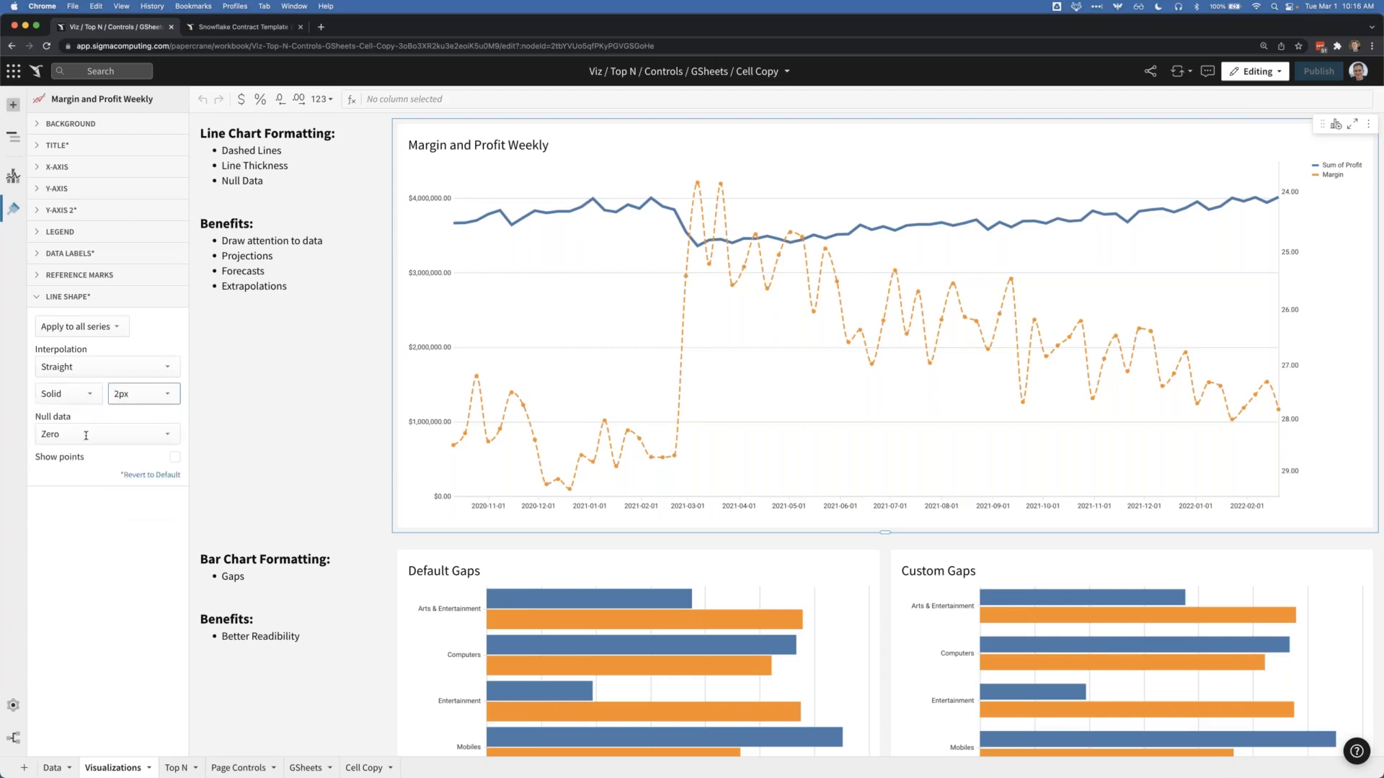
{"action": "left_click", "coordinate": [86, 435]}
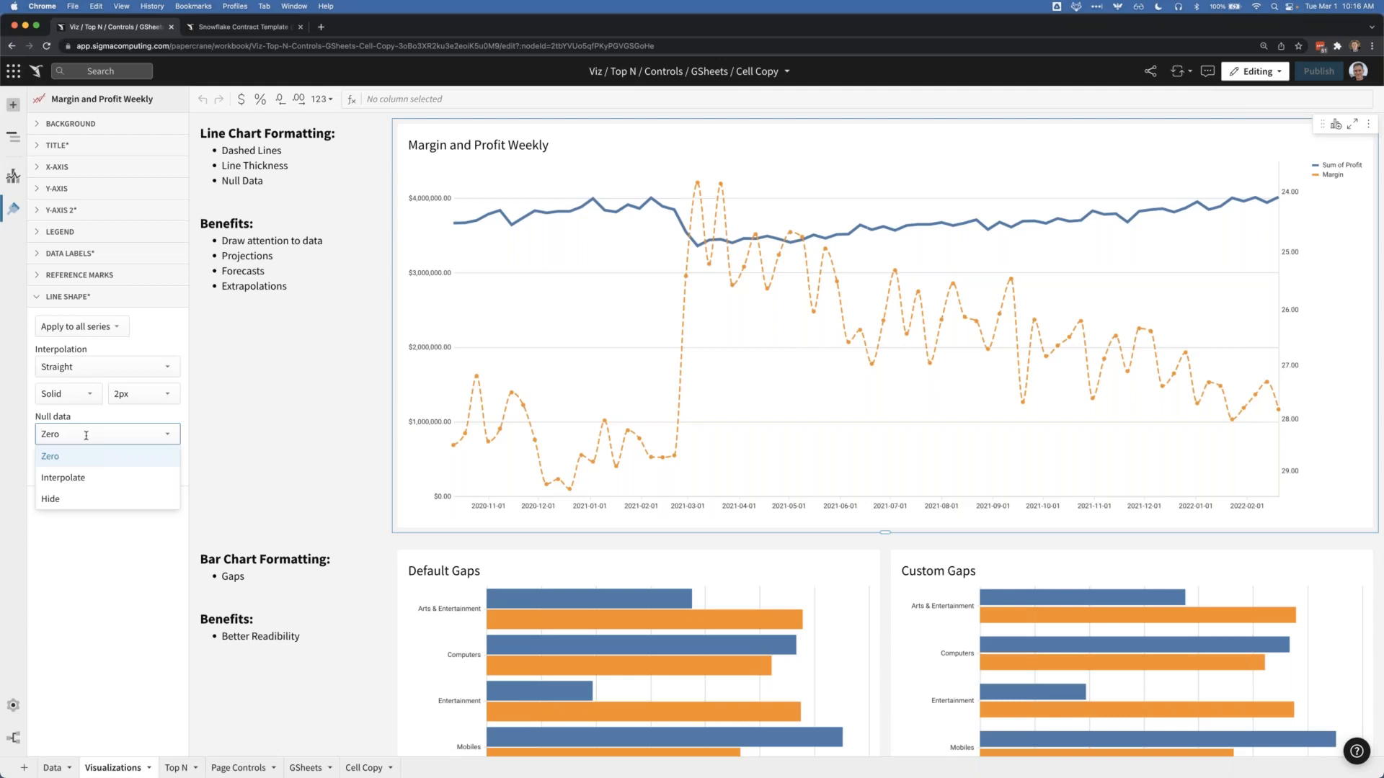
{"action": "left_click", "coordinate": [85, 436]}
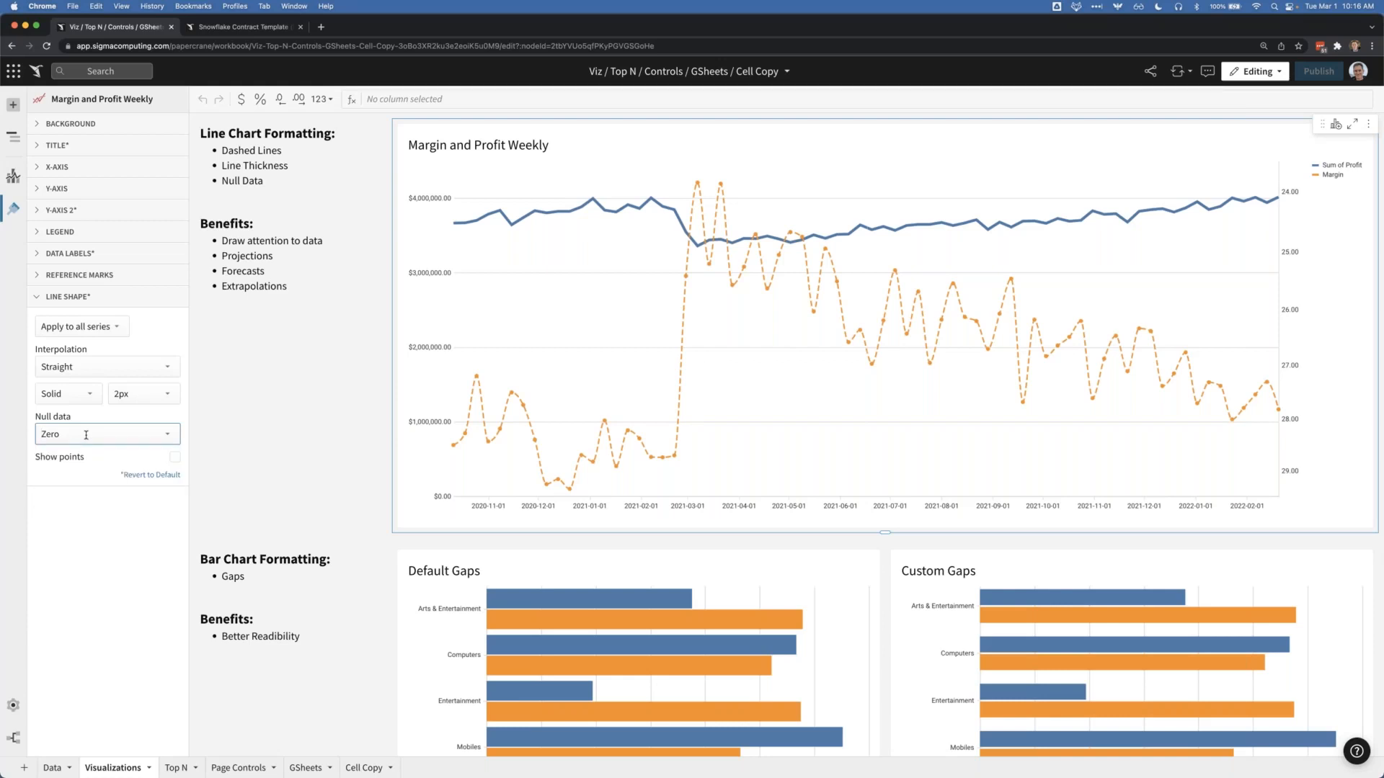
Step: Review the line shape settings of the Sum of Profit series and the Margin series, and collapse the line shape section
{"action": "left_click", "coordinate": [94, 324]}
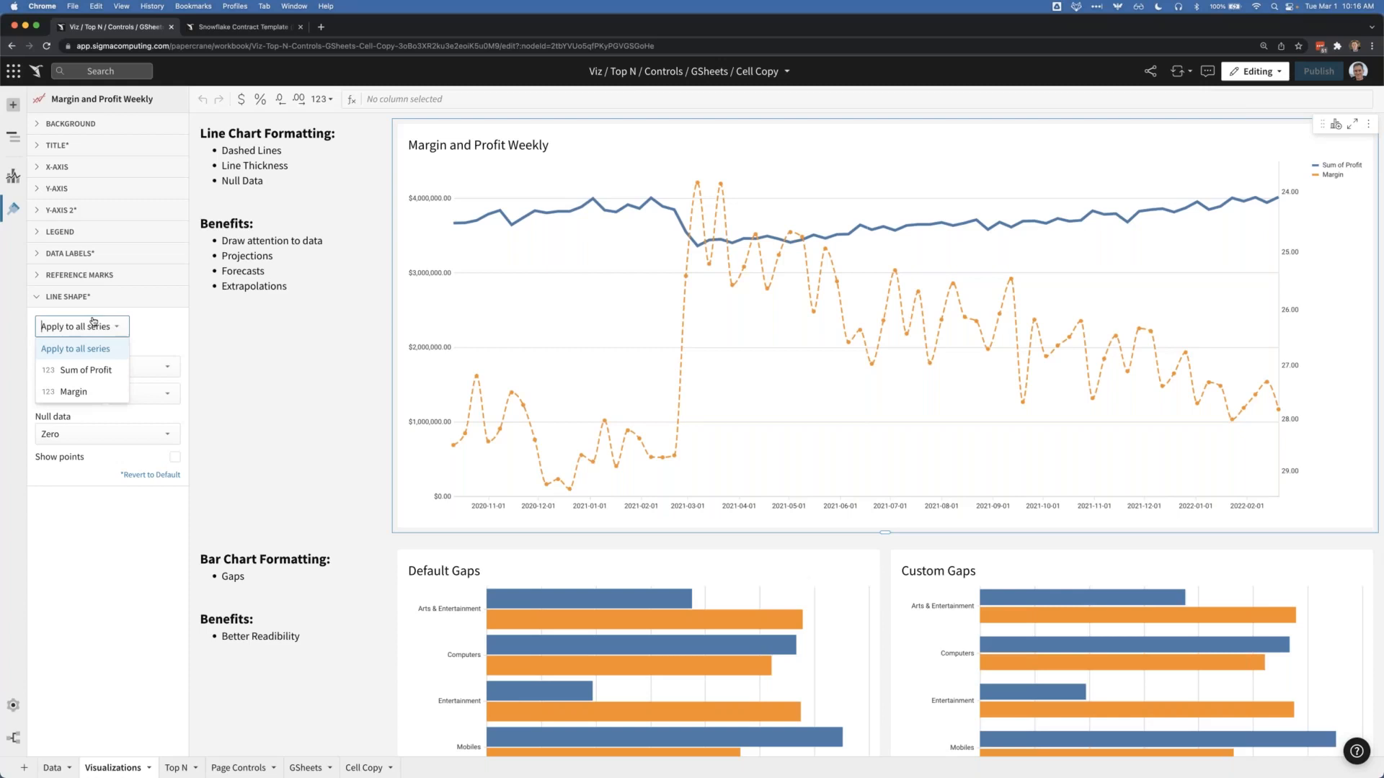
{"action": "left_click", "coordinate": [82, 370]}
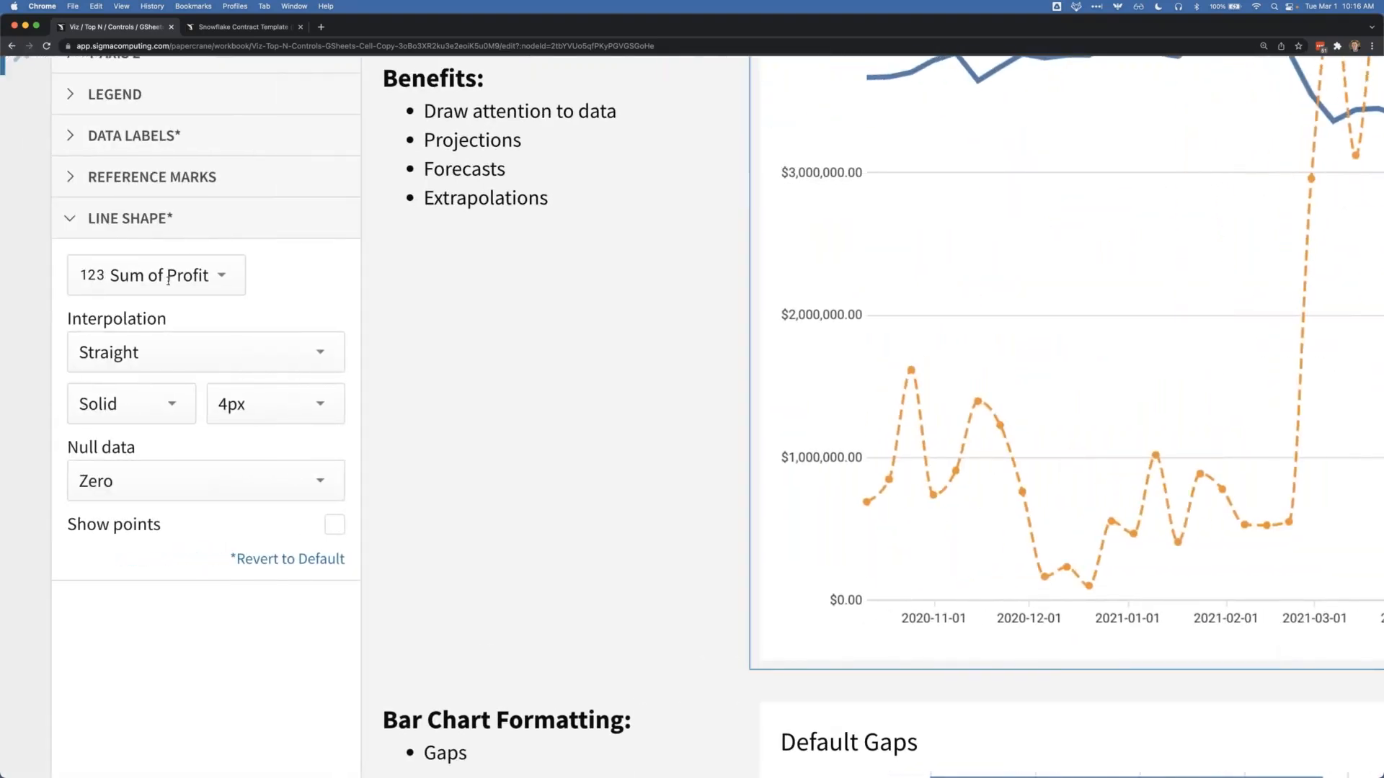
{"action": "left_click", "coordinate": [168, 280]}
{"action": "left_click", "coordinate": [137, 401]}
{"action": "scroll", "coordinate": [147, 513], "scroll_direction": "up", "scroll_amount": 5}
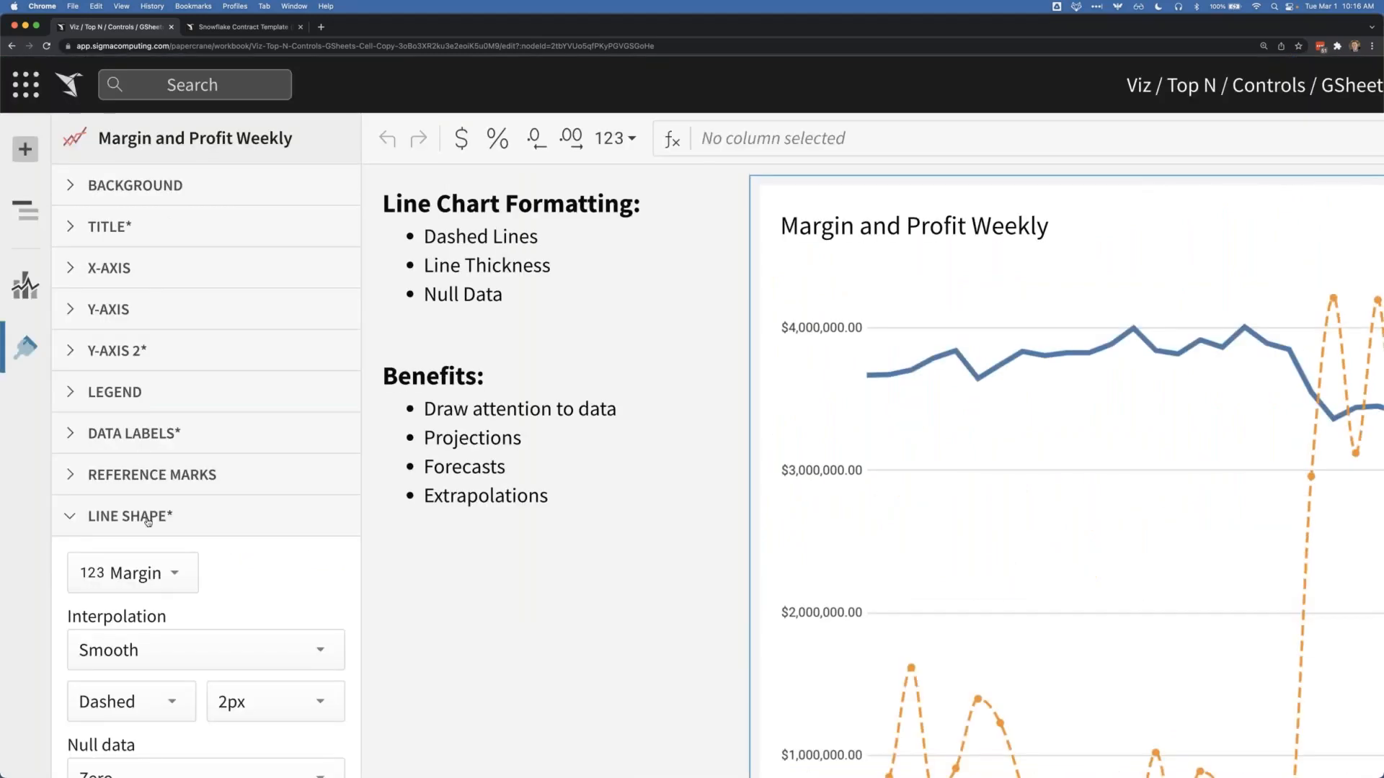
{"action": "scroll", "coordinate": [148, 520], "scroll_direction": "down", "scroll_amount": 2}
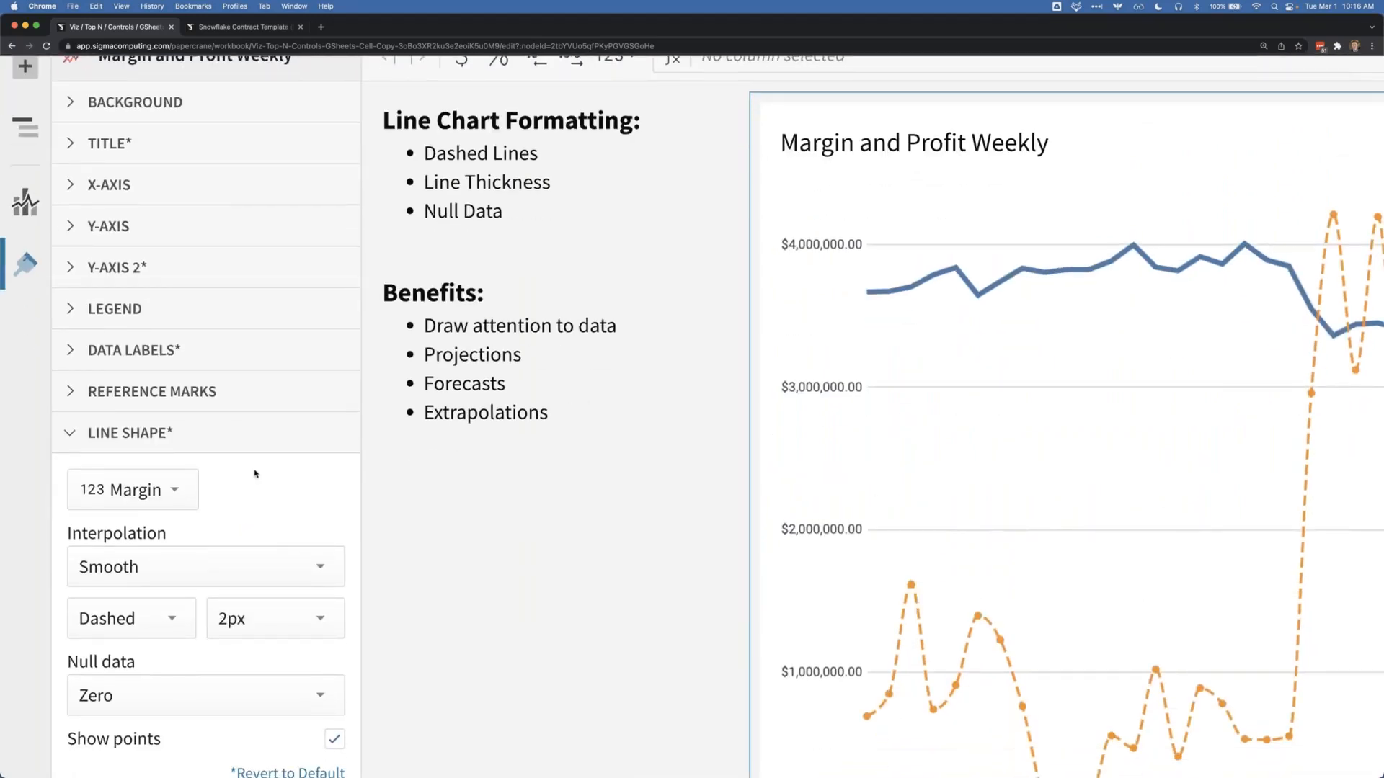
{"action": "scroll", "coordinate": [255, 473], "scroll_direction": "down", "scroll_amount": 5}
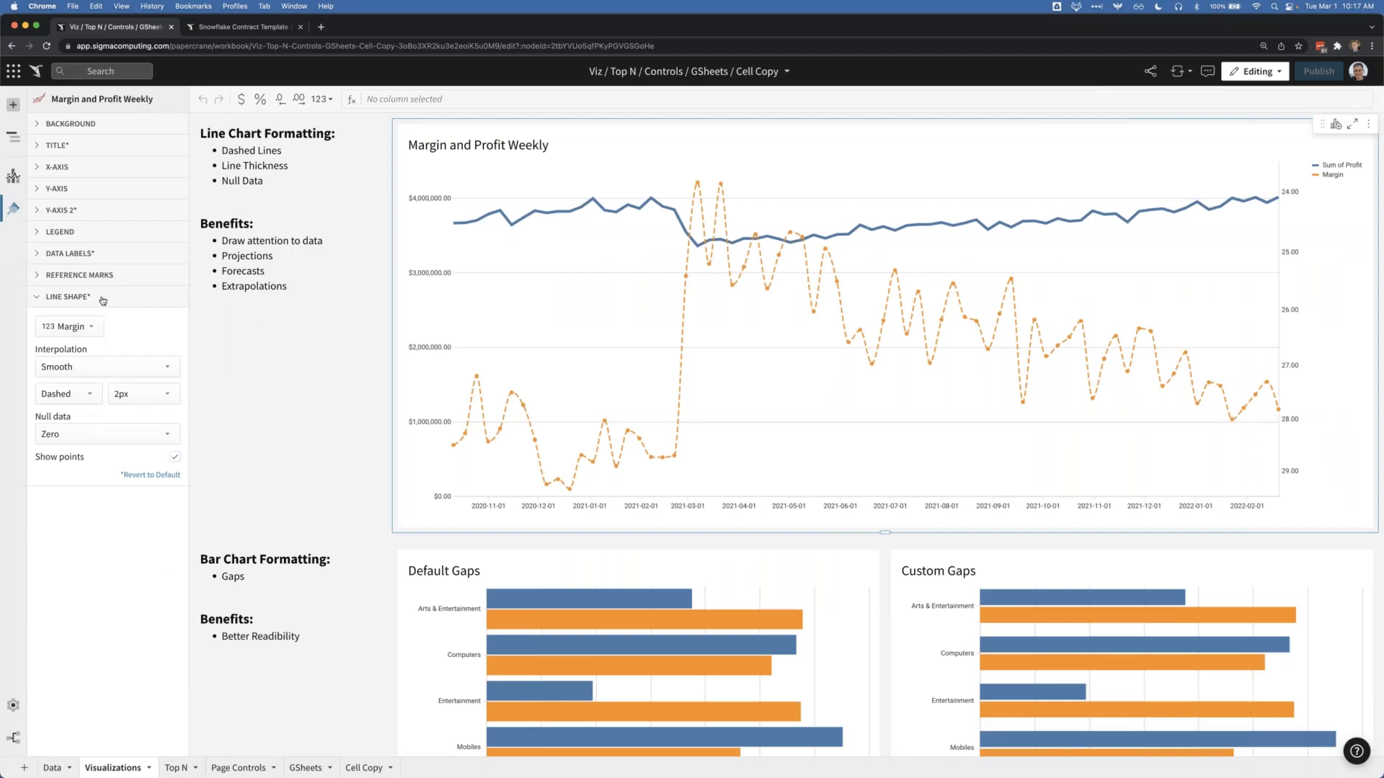
{"action": "left_click", "coordinate": [93, 301]}
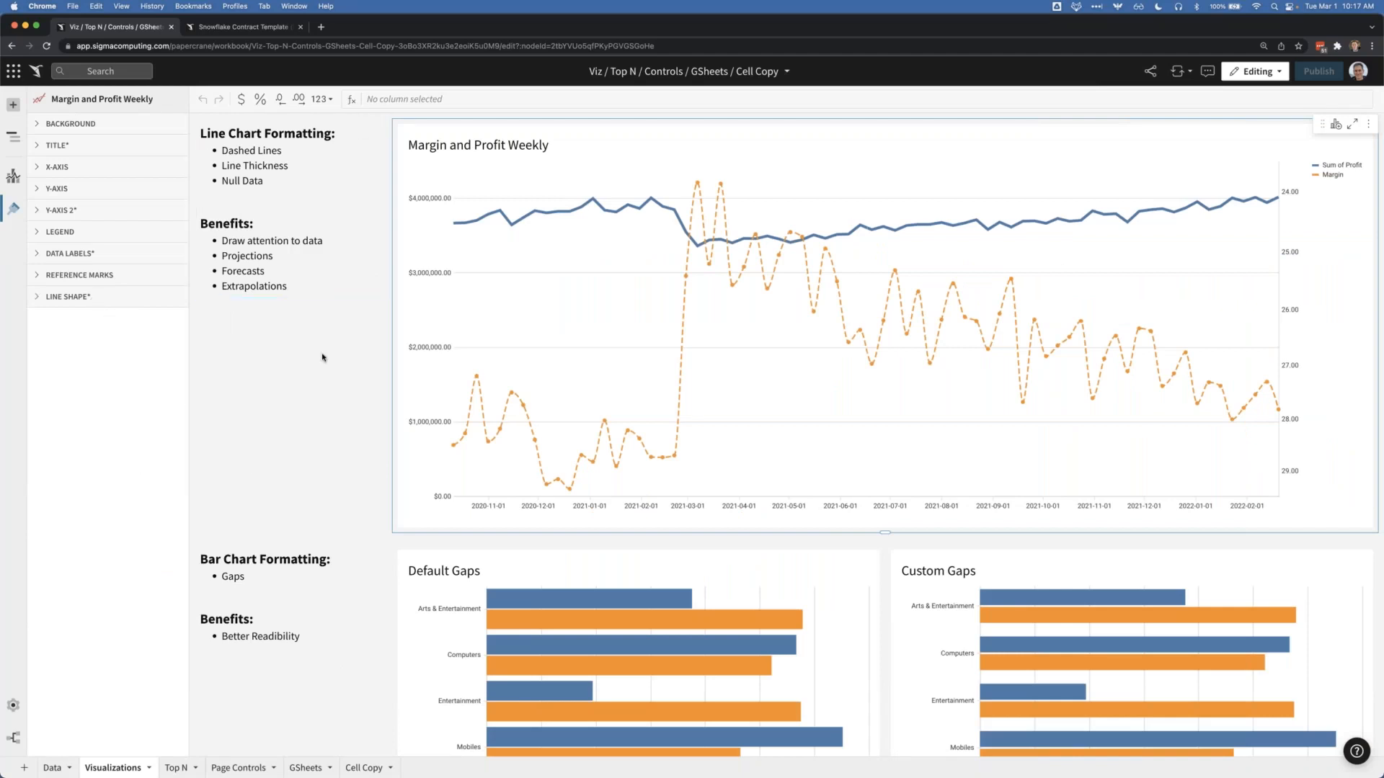
Step: Select the Custom Gaps bar chart and open its gap formatting settings
{"action": "scroll", "coordinate": [322, 365], "scroll_direction": "down", "scroll_amount": 1}
{"action": "scroll", "coordinate": [322, 365], "scroll_direction": "down", "scroll_amount": 5}
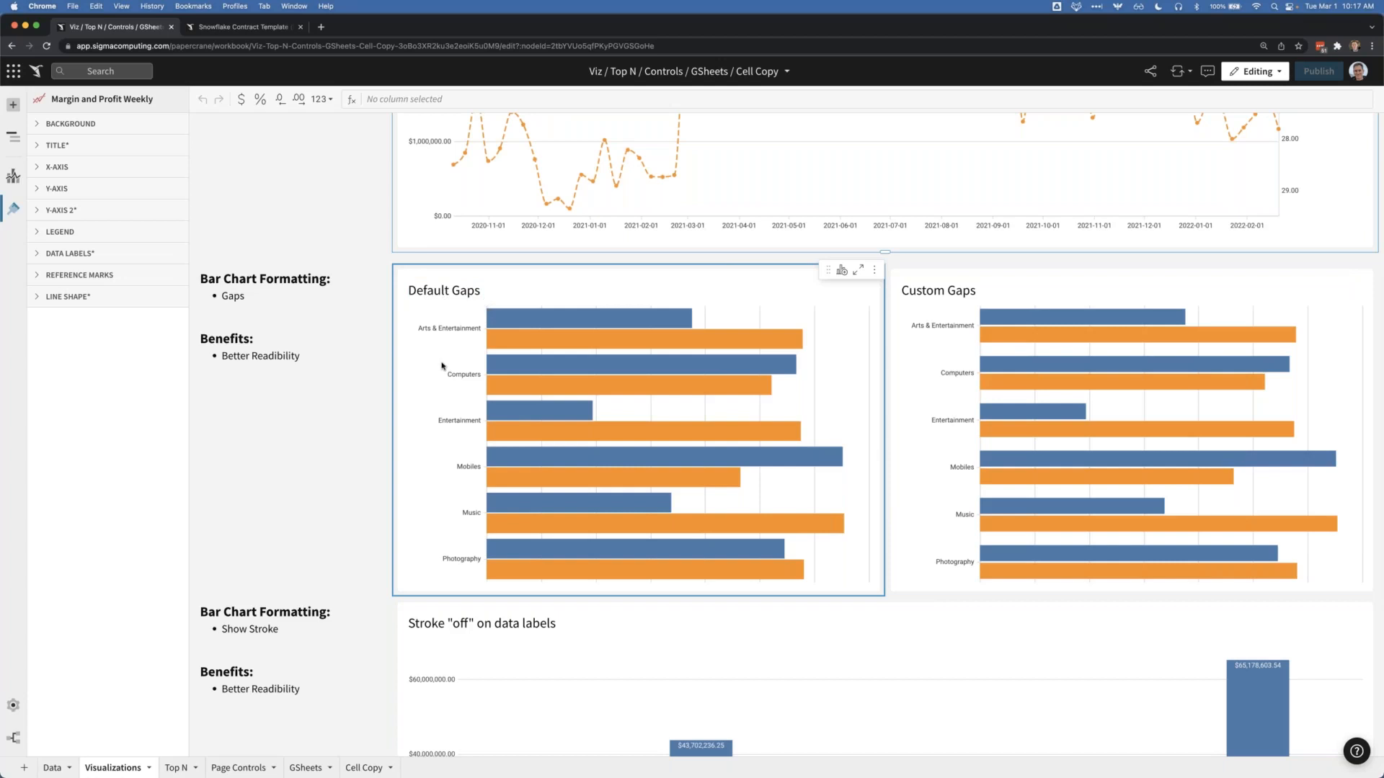
{"action": "mouse_move", "coordinate": [540, 365]}
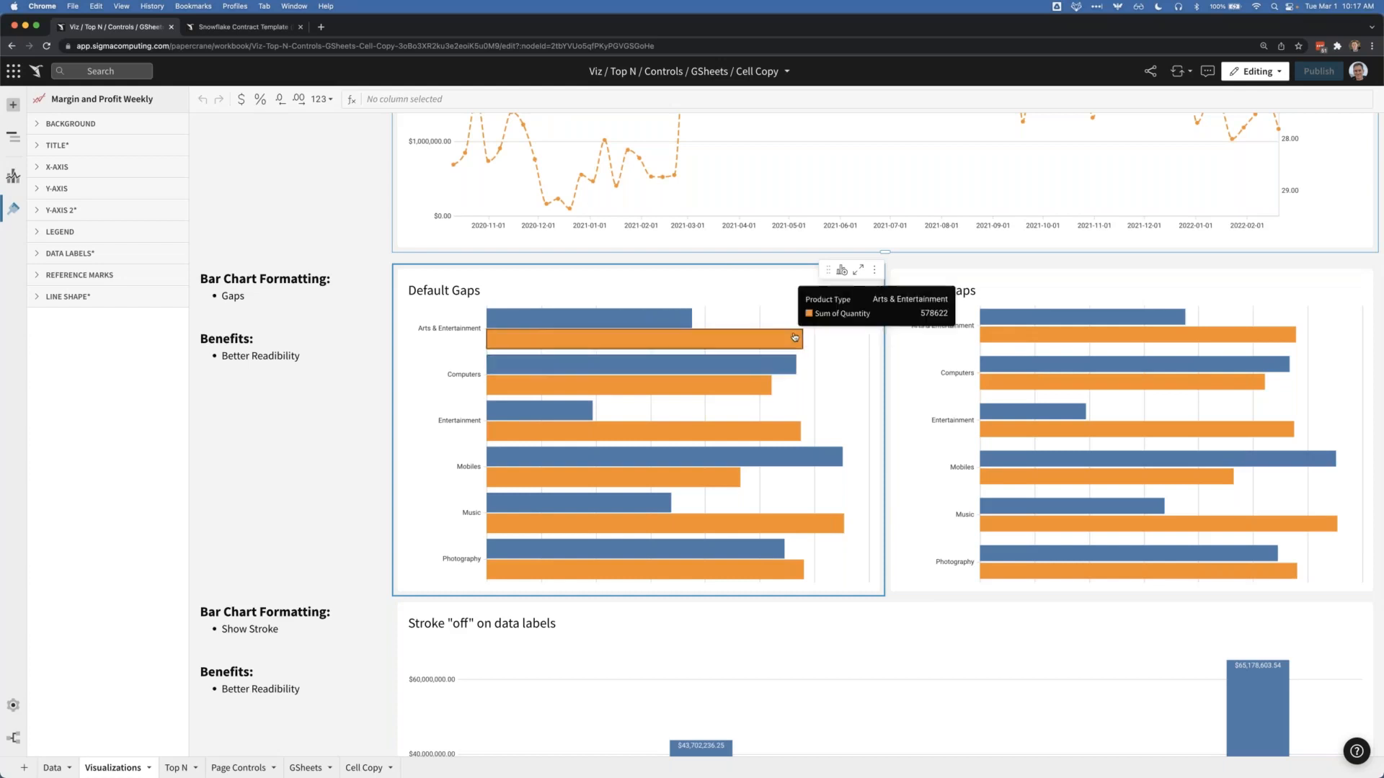
{"action": "left_click", "coordinate": [927, 363]}
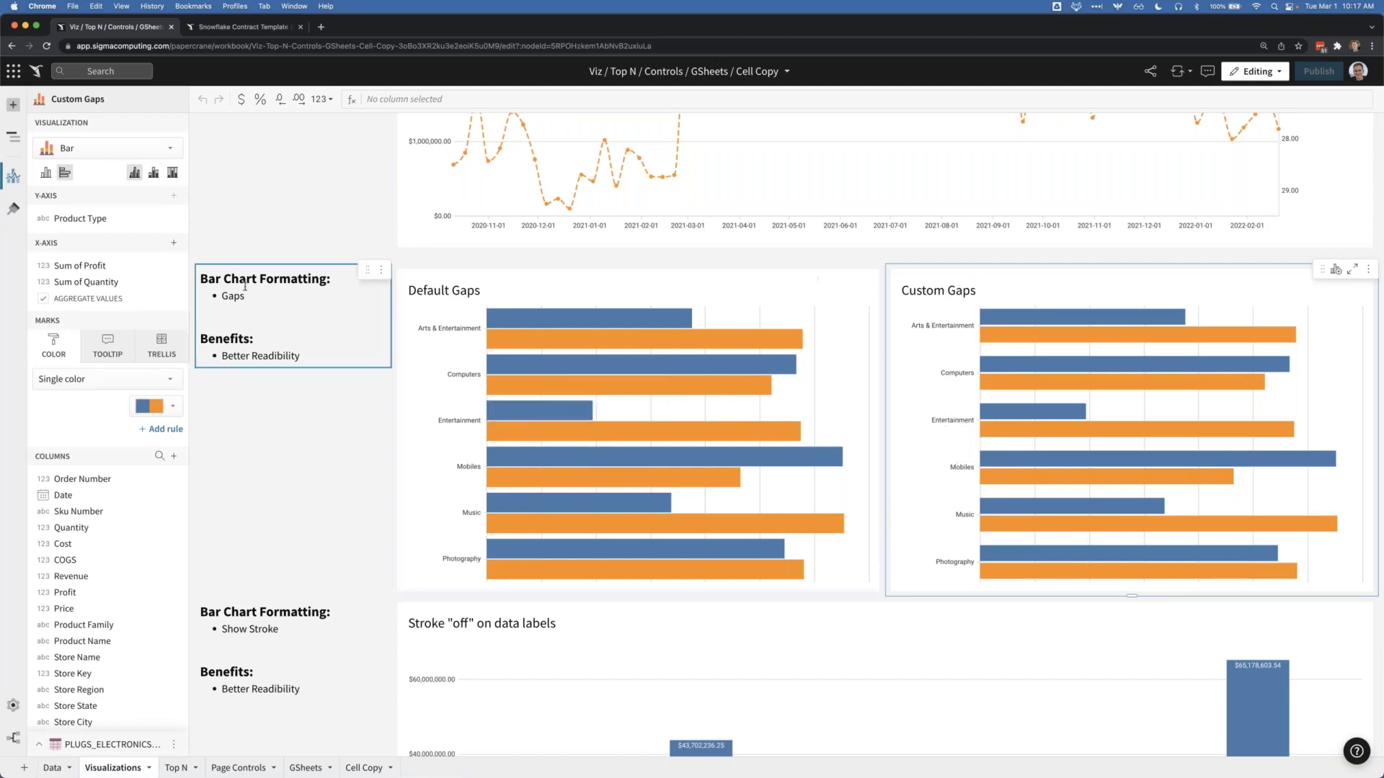
{"action": "left_click", "coordinate": [13, 208]}
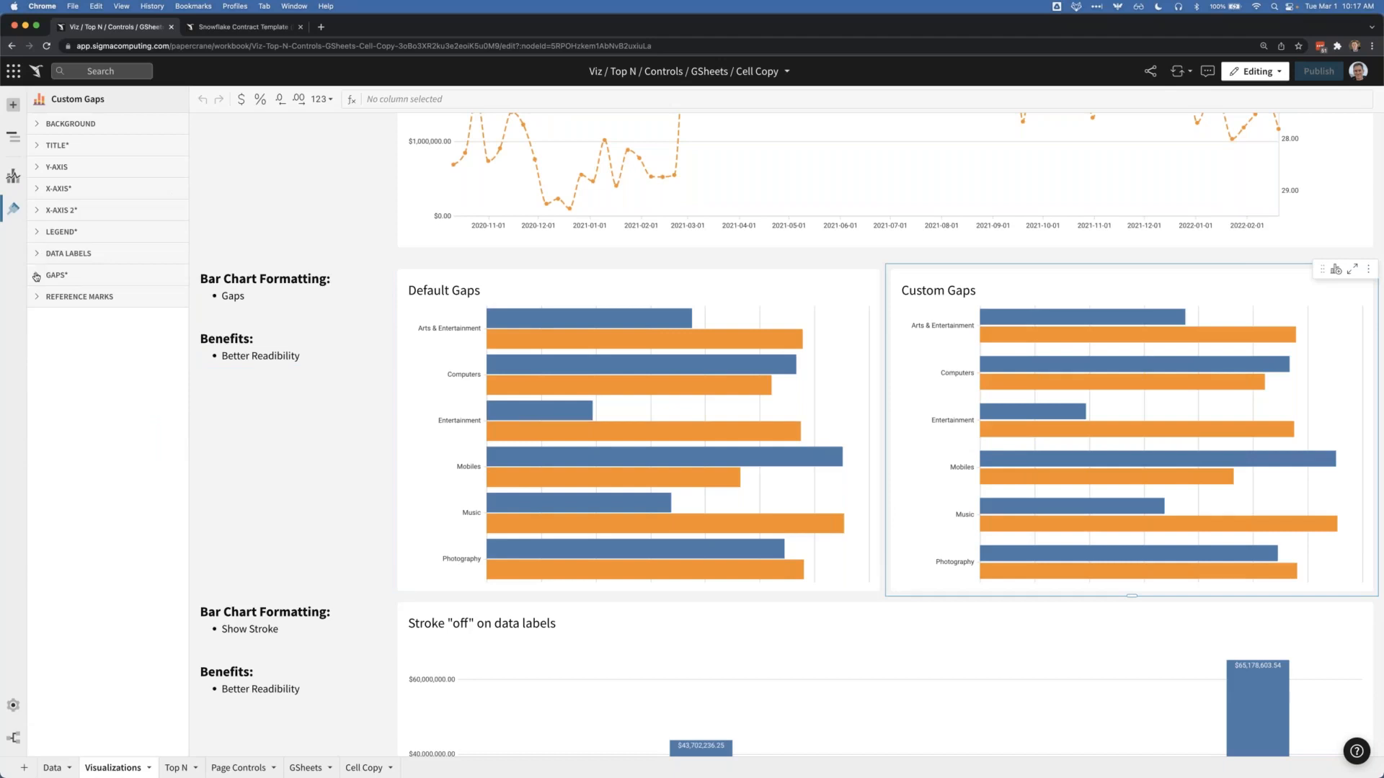
{"action": "left_click", "coordinate": [36, 276]}
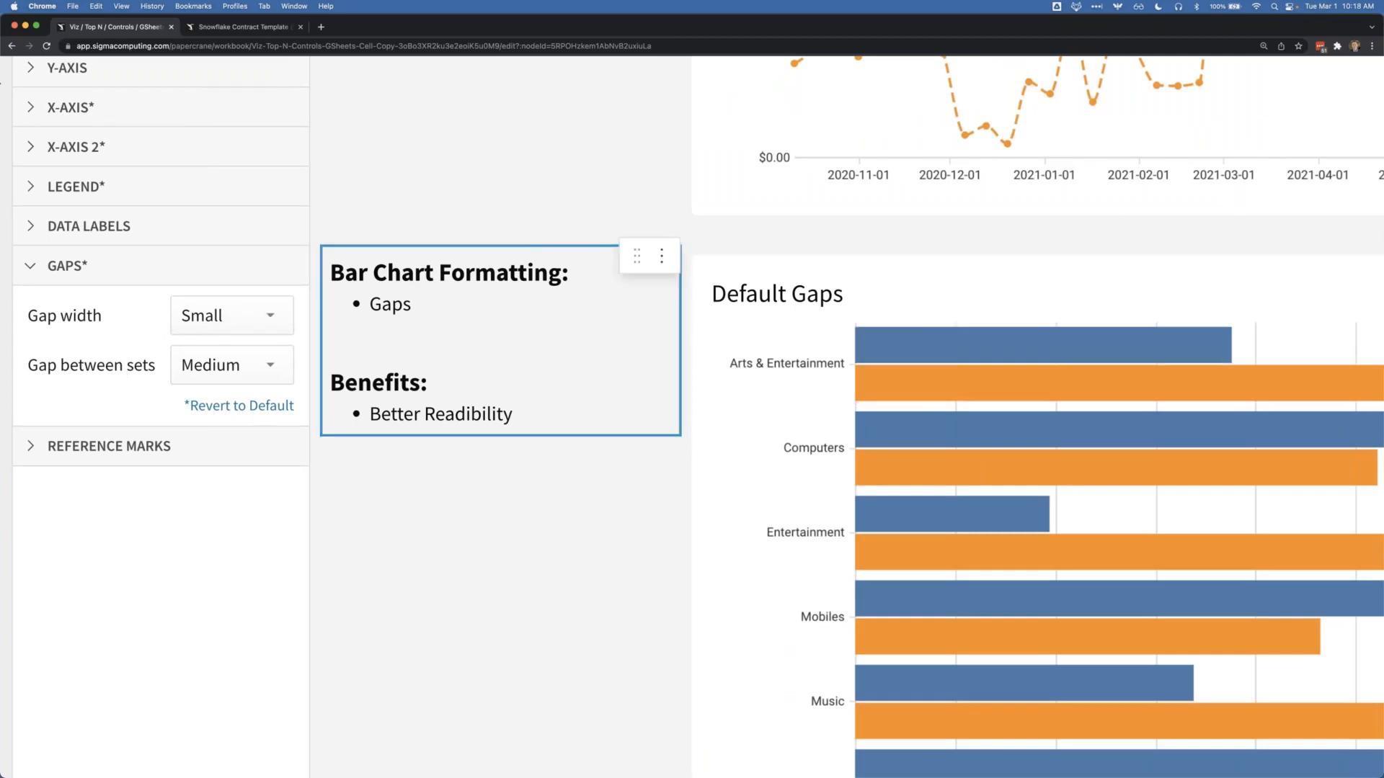
{"action": "scroll", "coordinate": [339, 323], "scroll_direction": "right", "scroll_amount": 1}
{"action": "scroll", "coordinate": [339, 323], "scroll_direction": "down", "scroll_amount": 2}
{"action": "scroll", "coordinate": [339, 323], "scroll_direction": "down", "scroll_amount": 2}
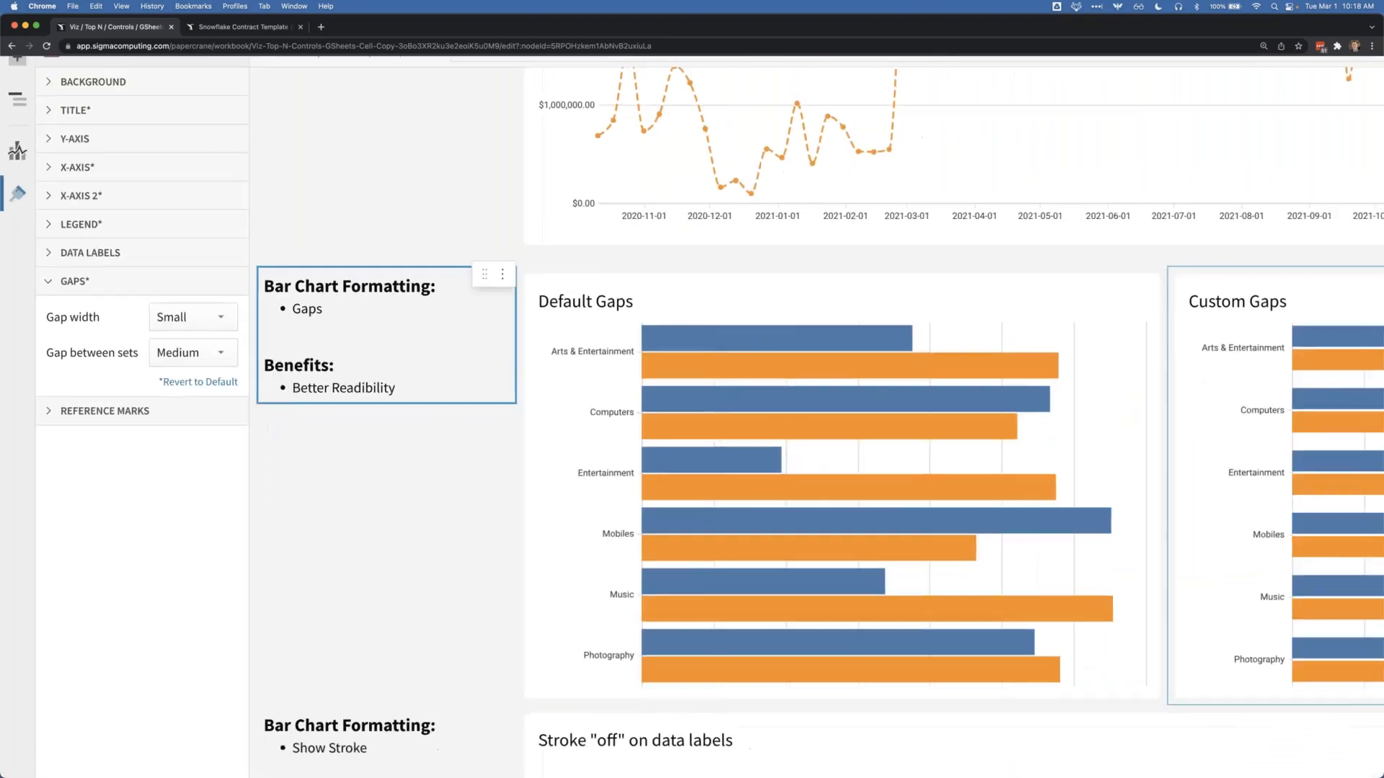
{"action": "scroll", "coordinate": [338, 323], "scroll_direction": "right", "scroll_amount": 1}
{"action": "scroll", "coordinate": [339, 323], "scroll_direction": "down", "scroll_amount": 3}
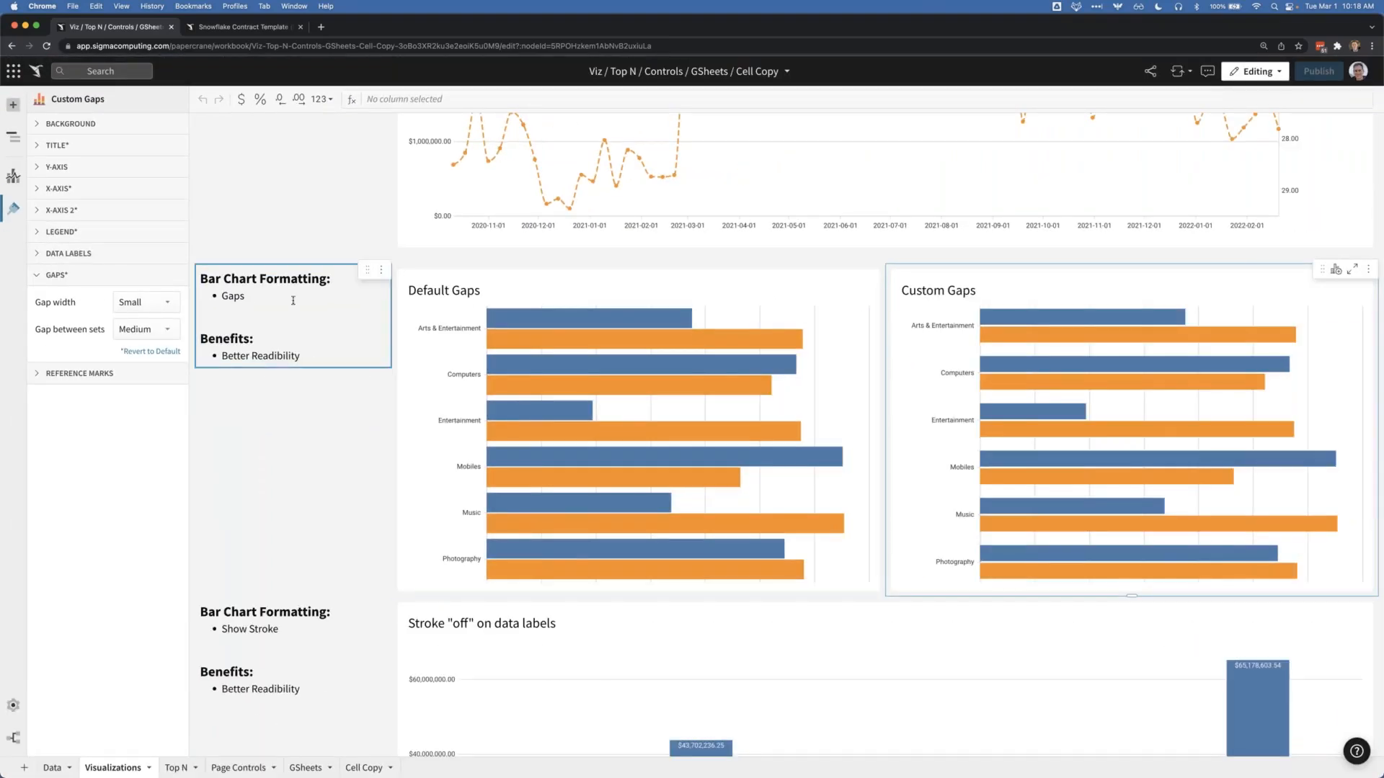
Step: Try the Auto, Small, Medium and Large gap widths on the Custom Gaps chart and set the gap width back to Small
{"action": "left_click", "coordinate": [139, 302]}
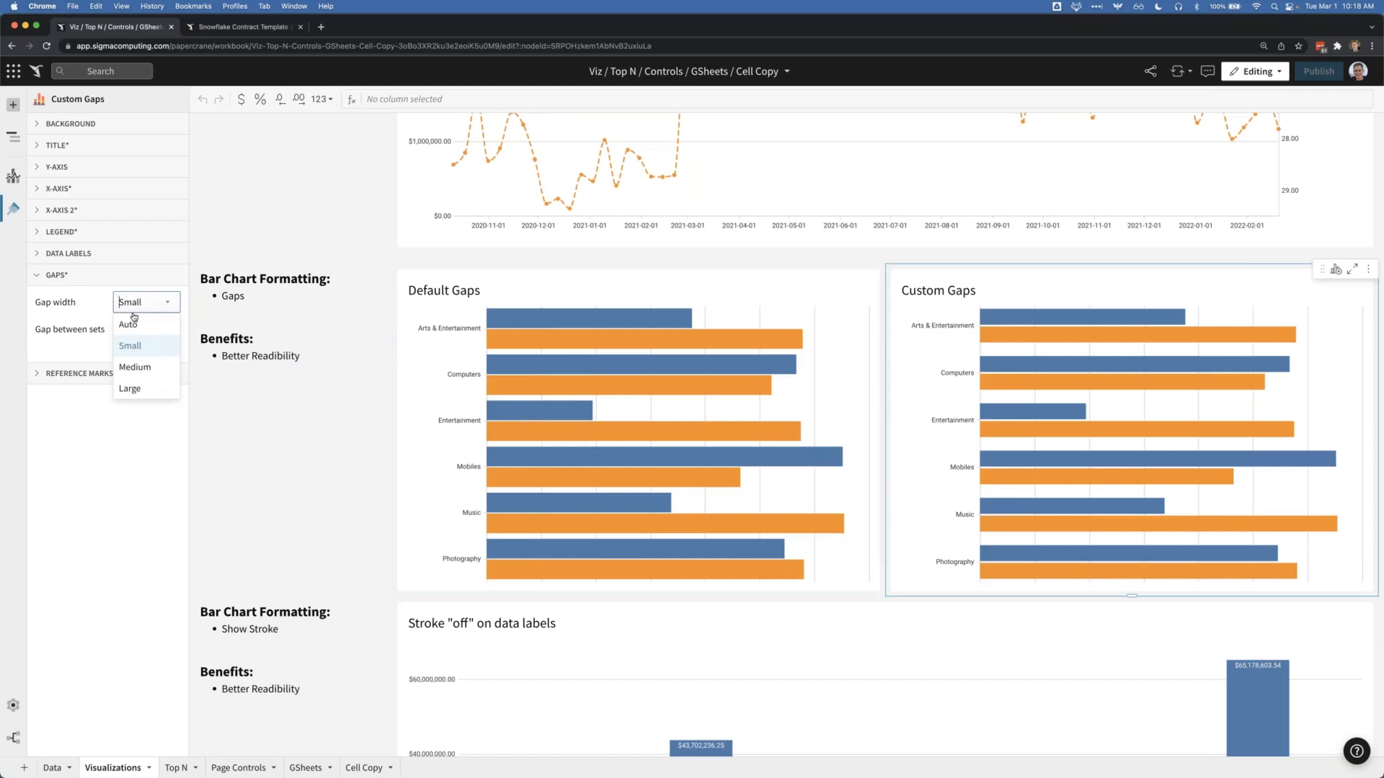
{"action": "left_click", "coordinate": [130, 326]}
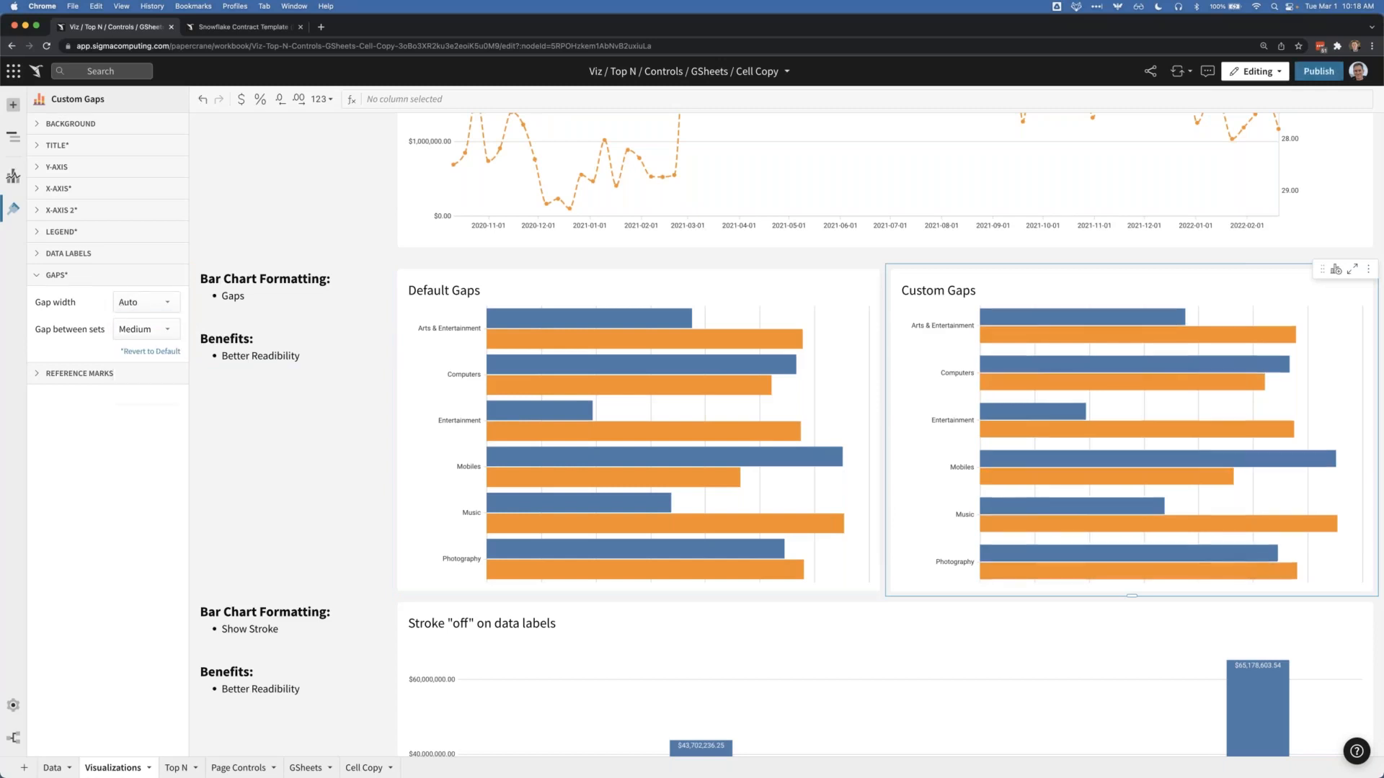
{"action": "left_click", "coordinate": [145, 302]}
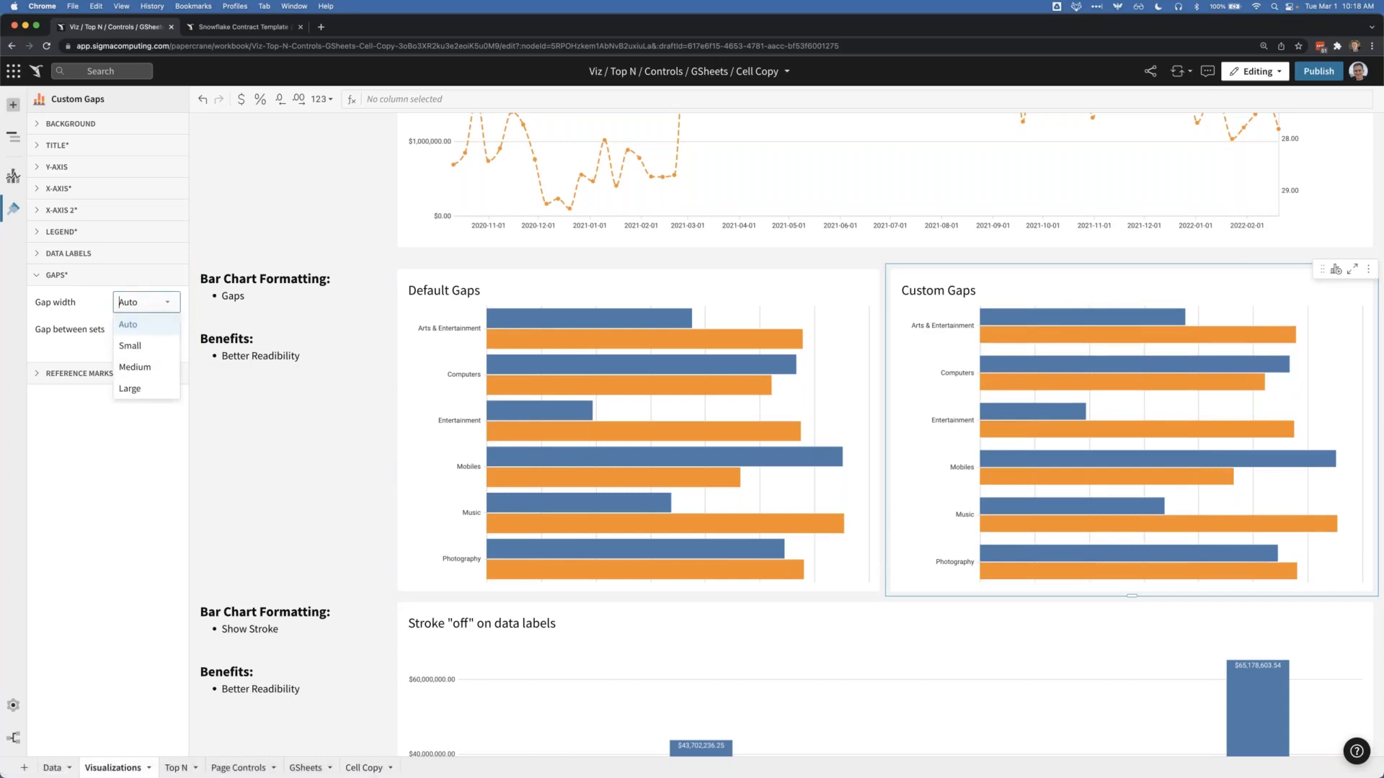
{"action": "left_click", "coordinate": [143, 348]}
{"action": "mouse_move", "coordinate": [1002, 382]}
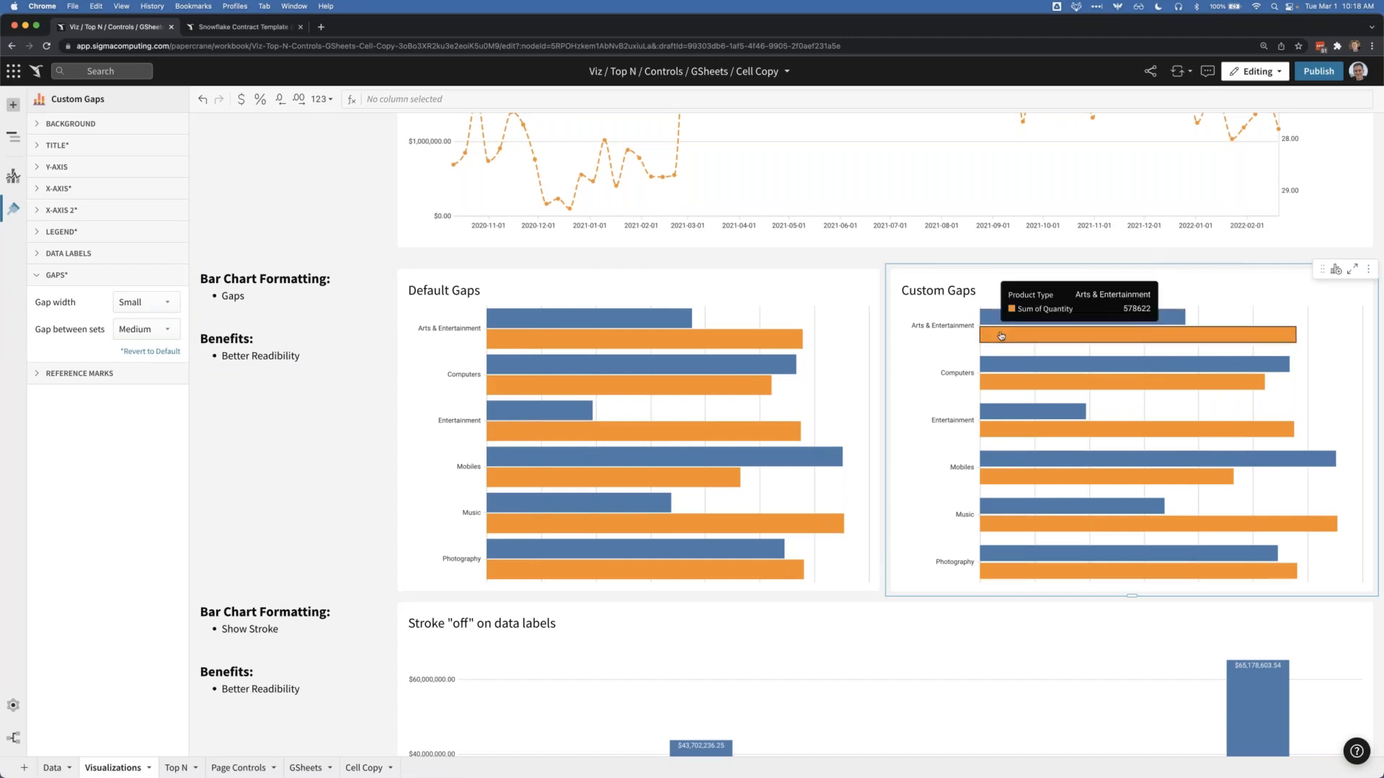
{"action": "mouse_move", "coordinate": [1001, 329]}
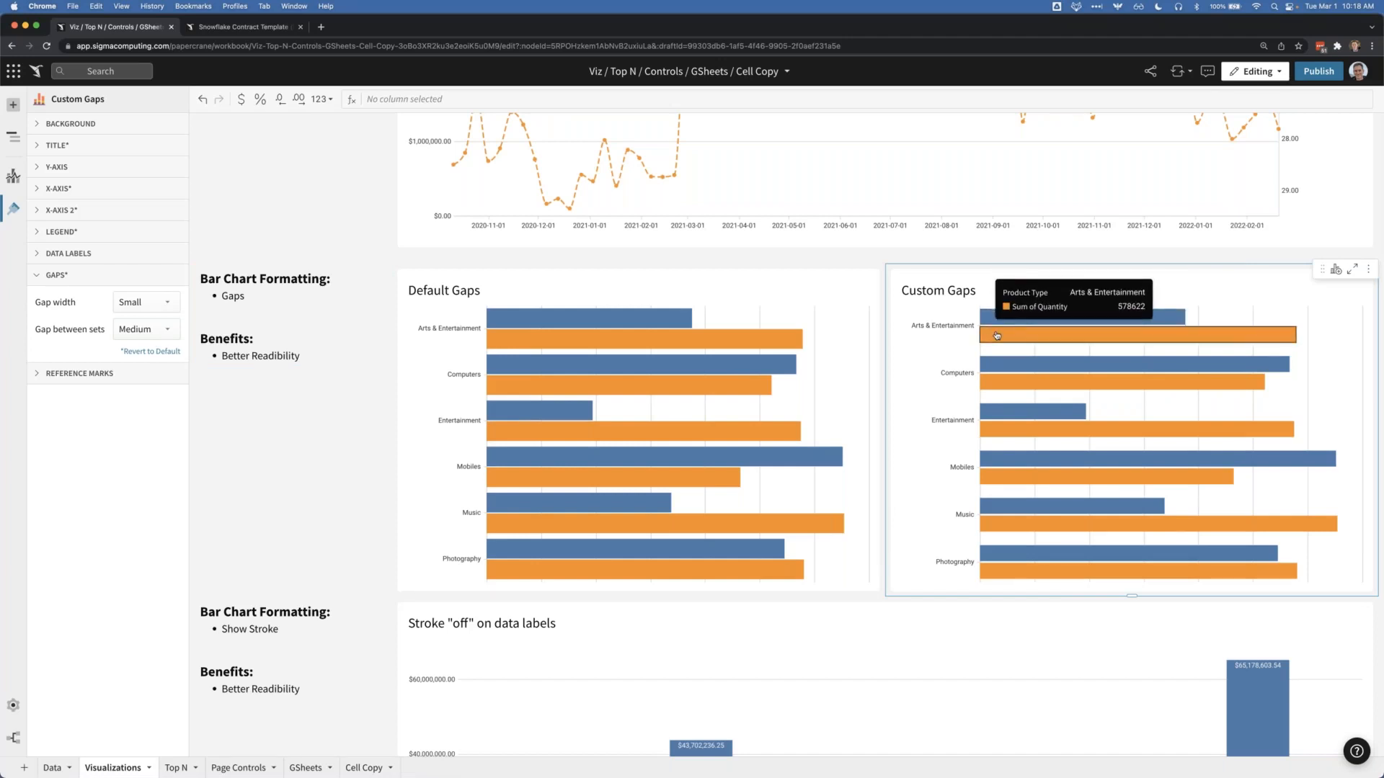
{"action": "left_click", "coordinate": [126, 303]}
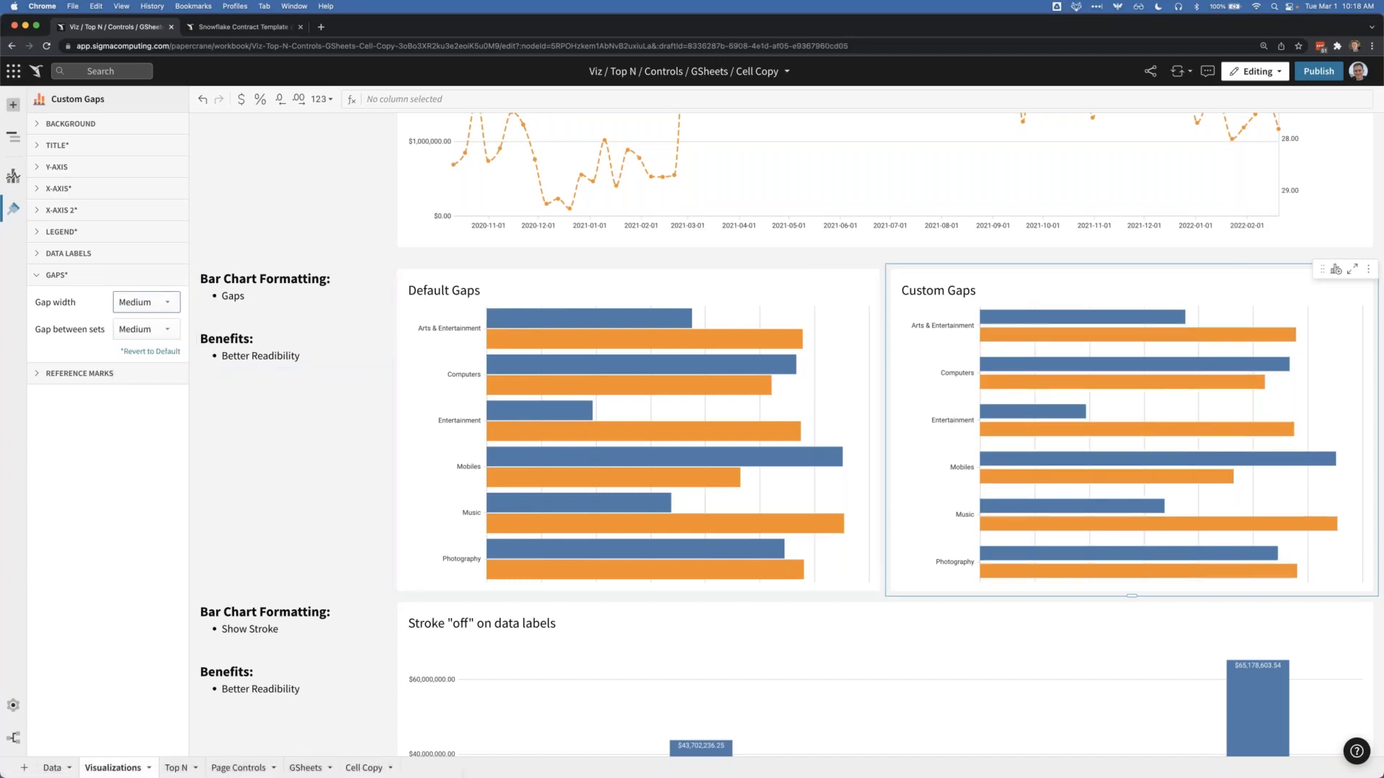
{"action": "left_click", "coordinate": [145, 302]}
{"action": "left_click", "coordinate": [140, 388]}
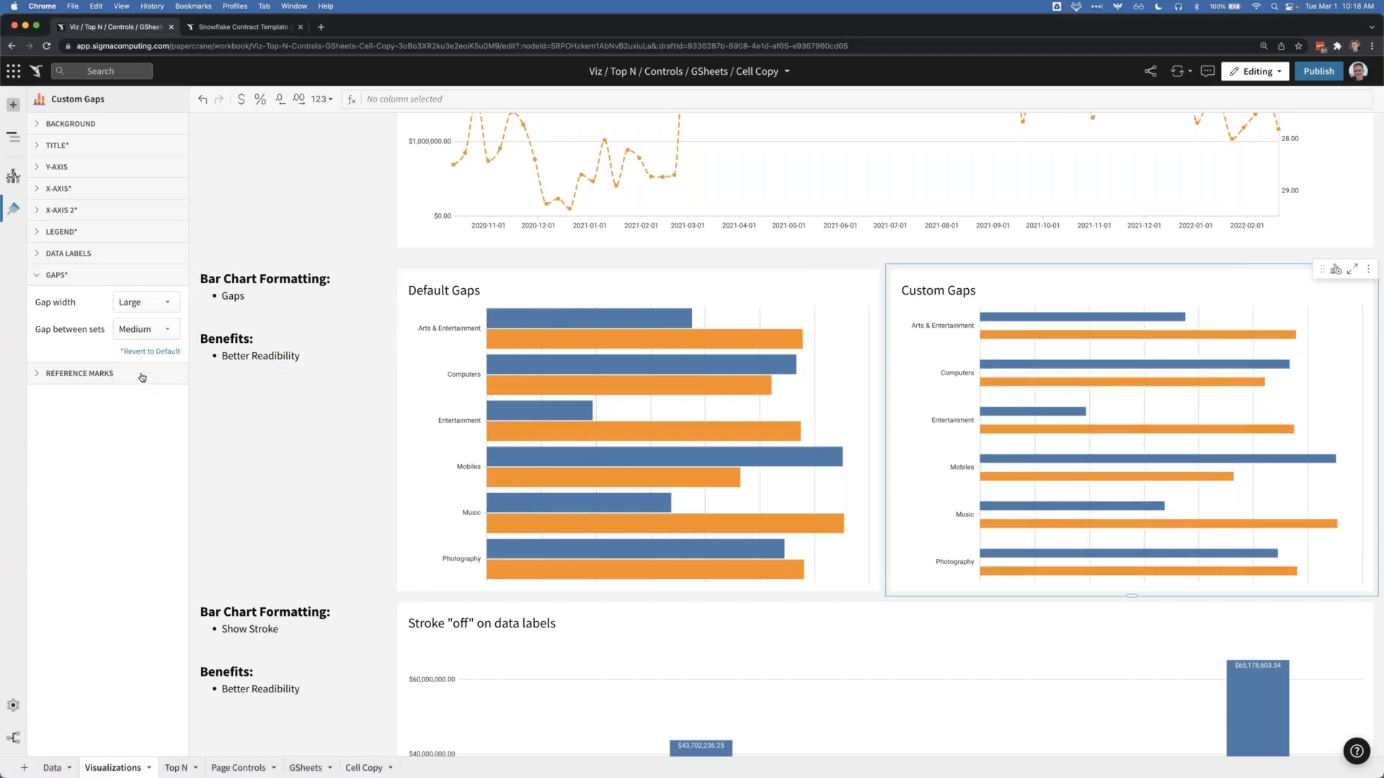
{"action": "left_click", "coordinate": [144, 308]}
{"action": "left_click", "coordinate": [153, 347]}
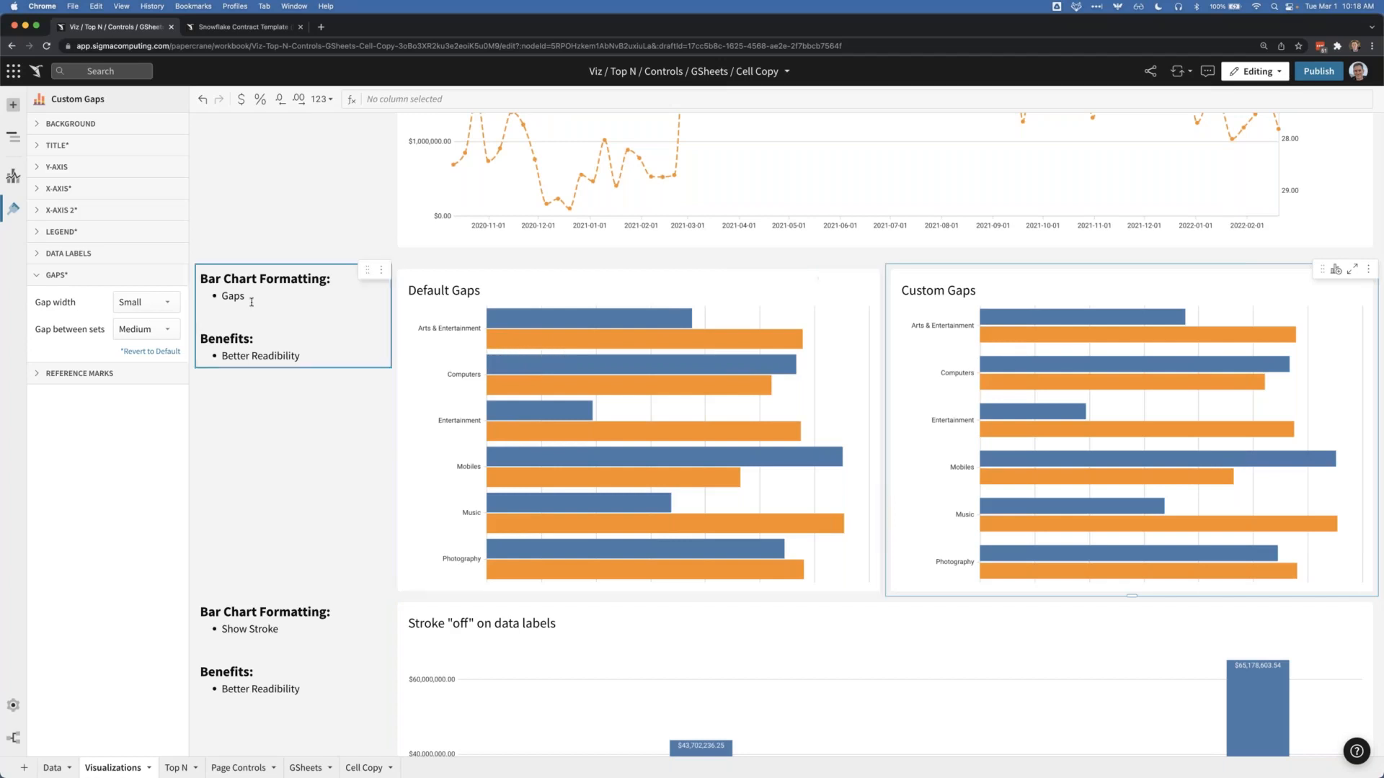
Step: Try Auto, Small, Medium and Large for the gap between sets on the Custom Gaps chart and set it back to Medium
{"action": "left_click", "coordinate": [140, 330]}
{"action": "left_click", "coordinate": [128, 351]}
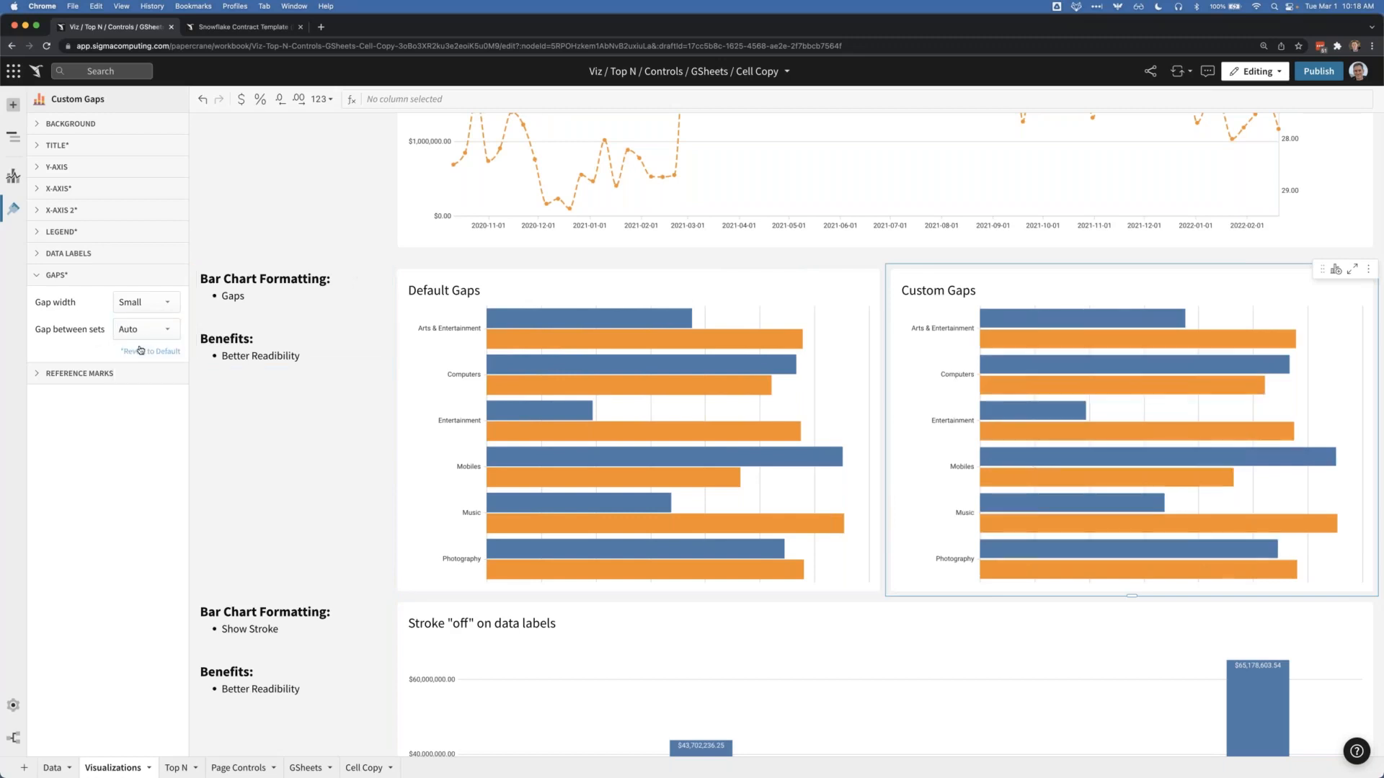
{"action": "left_click", "coordinate": [140, 330]}
{"action": "left_click", "coordinate": [136, 373]}
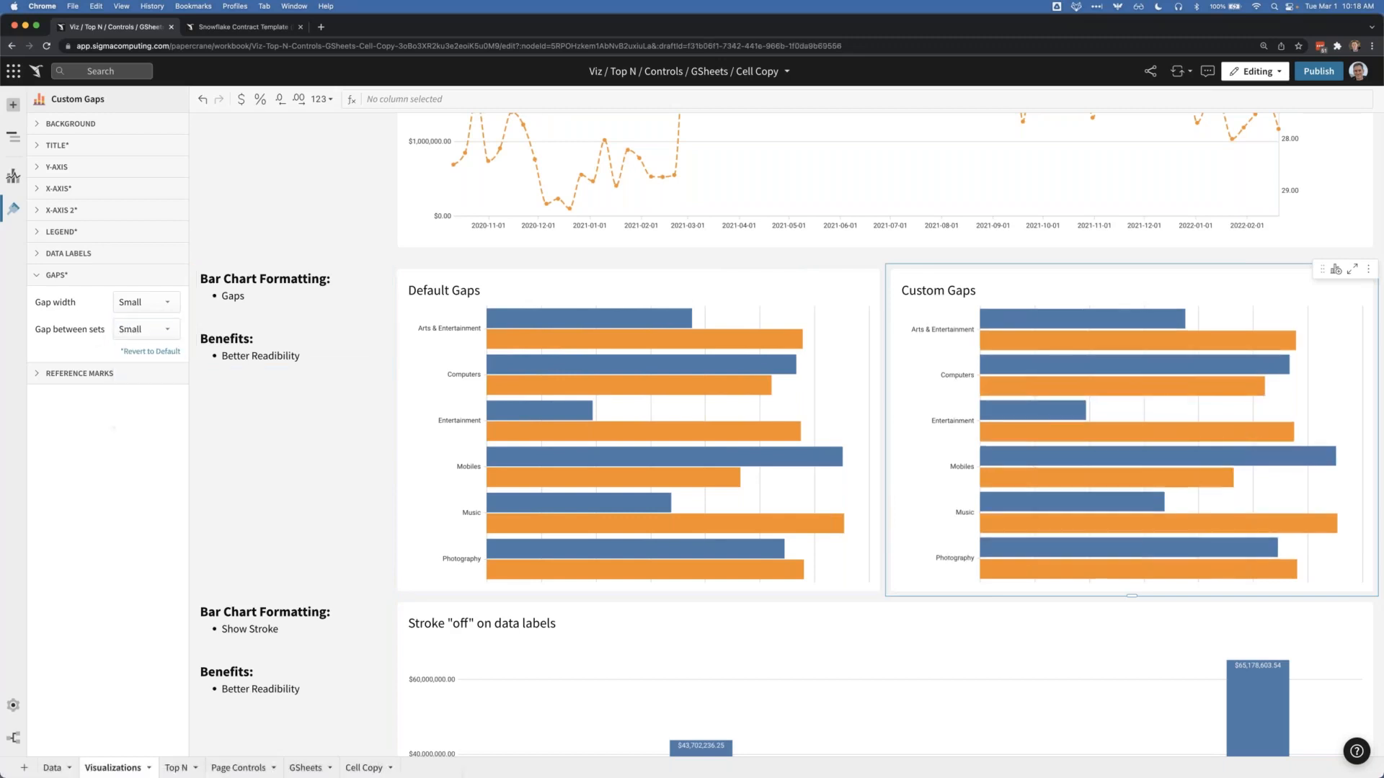
{"action": "left_click", "coordinate": [143, 329]}
{"action": "left_click", "coordinate": [136, 394]}
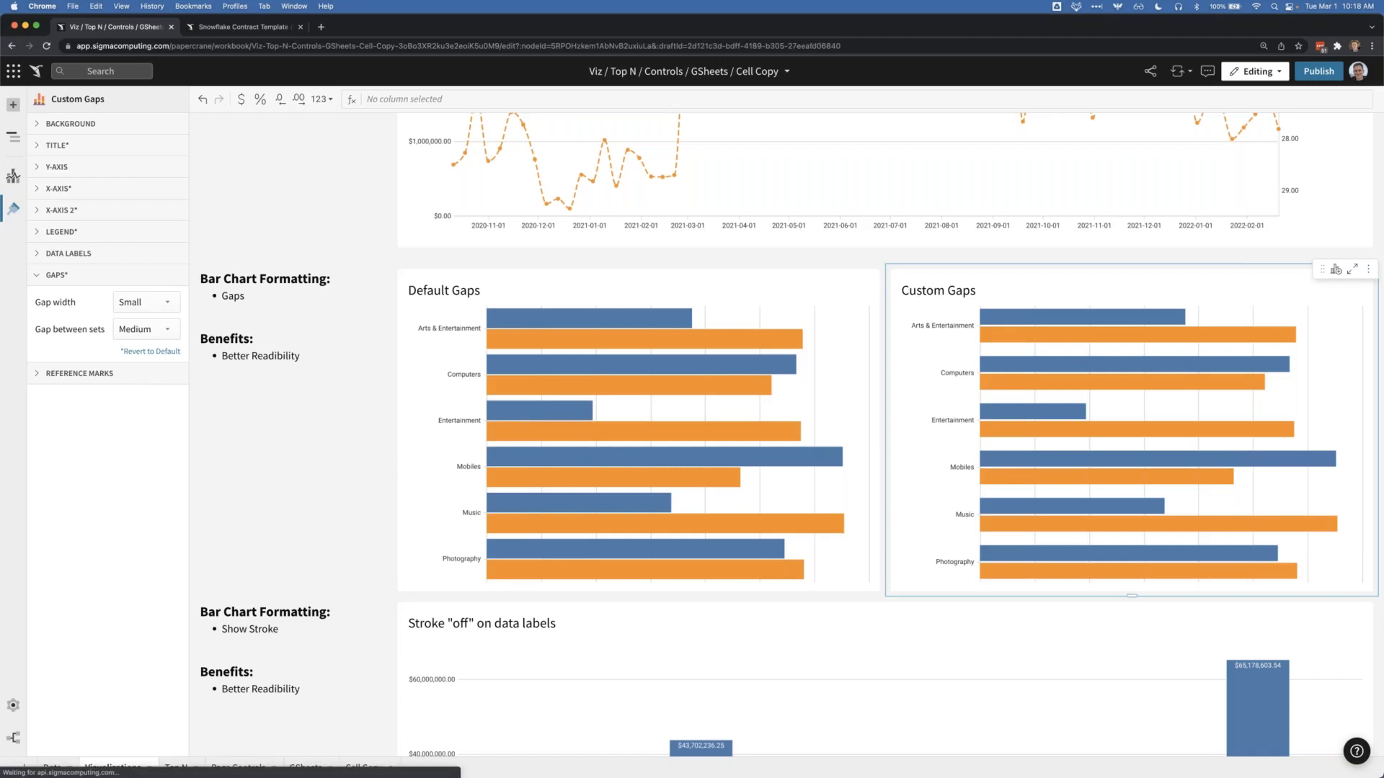
{"action": "left_click", "coordinate": [146, 332]}
{"action": "left_click", "coordinate": [133, 414]}
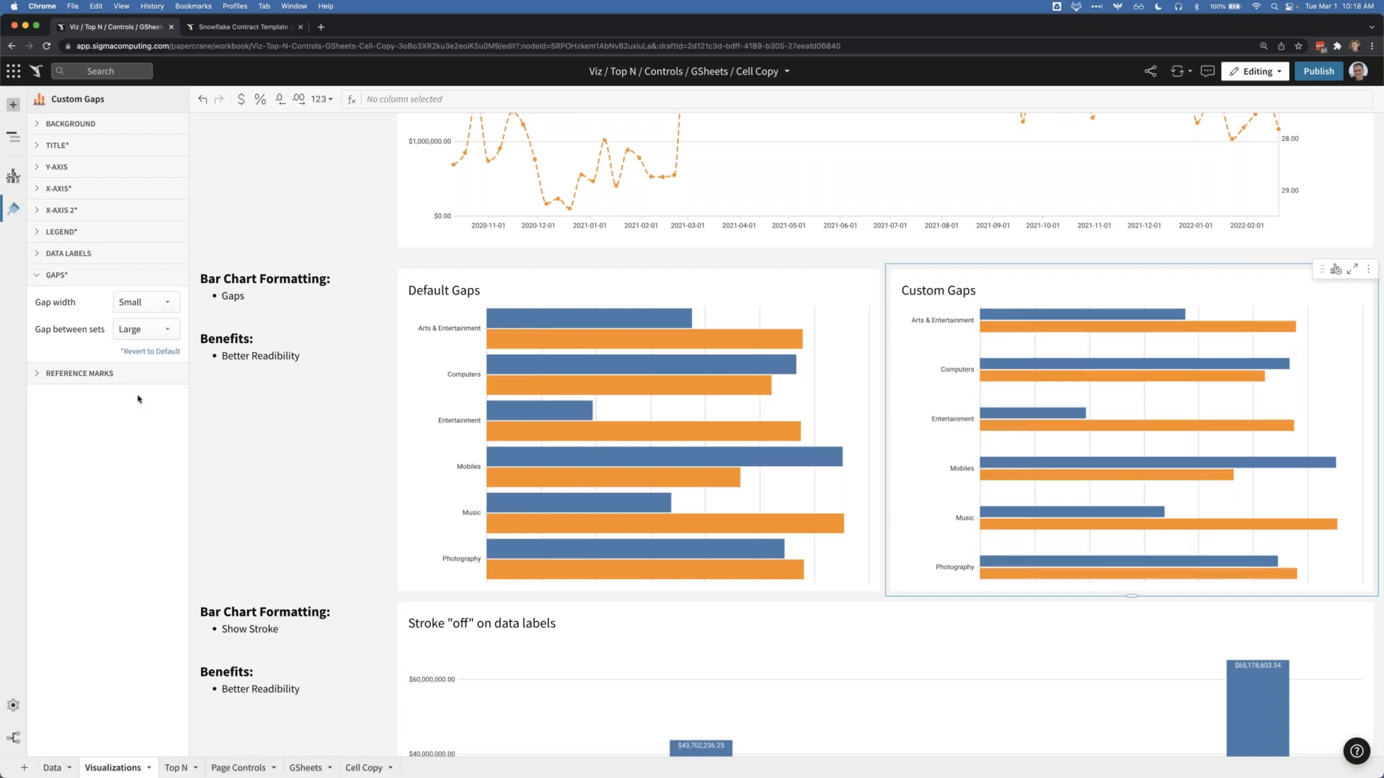
{"action": "left_click", "coordinate": [120, 329]}
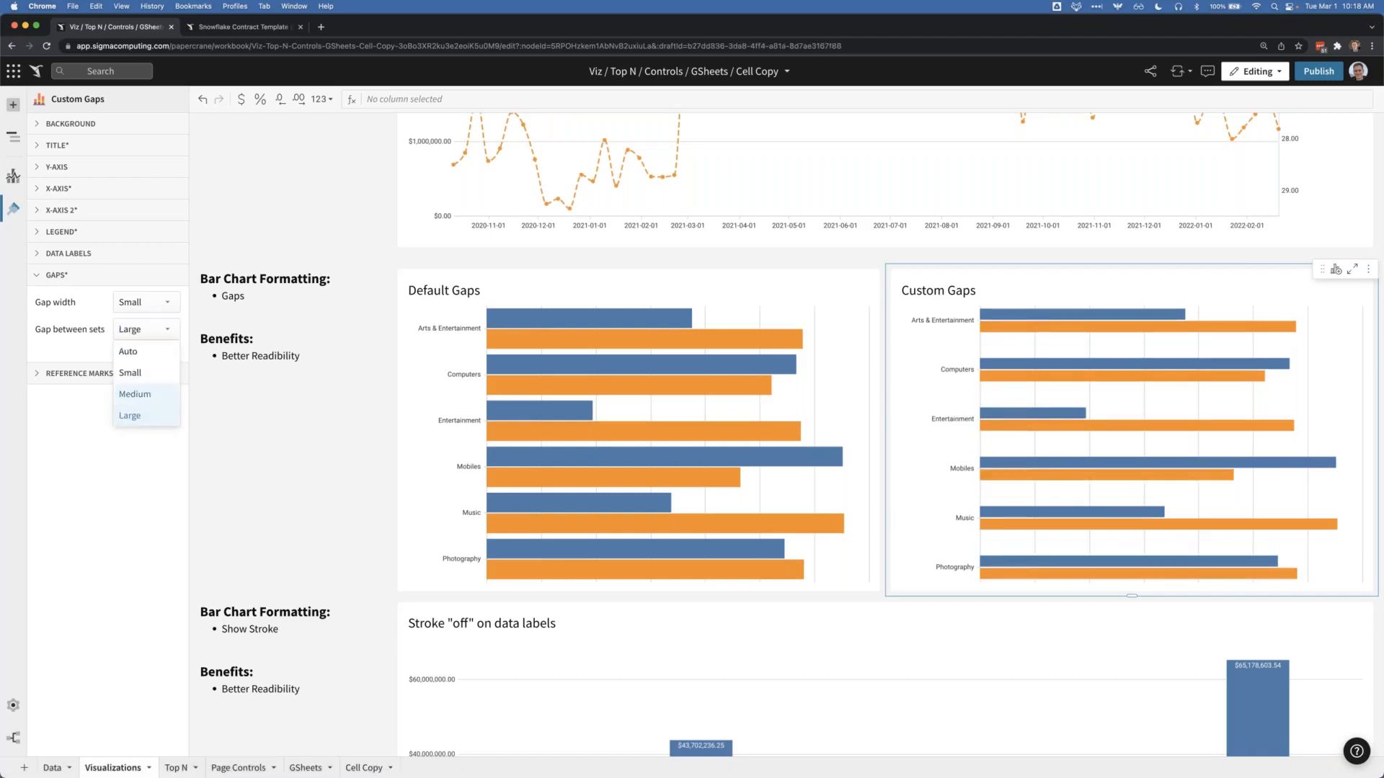
{"action": "left_click", "coordinate": [134, 394]}
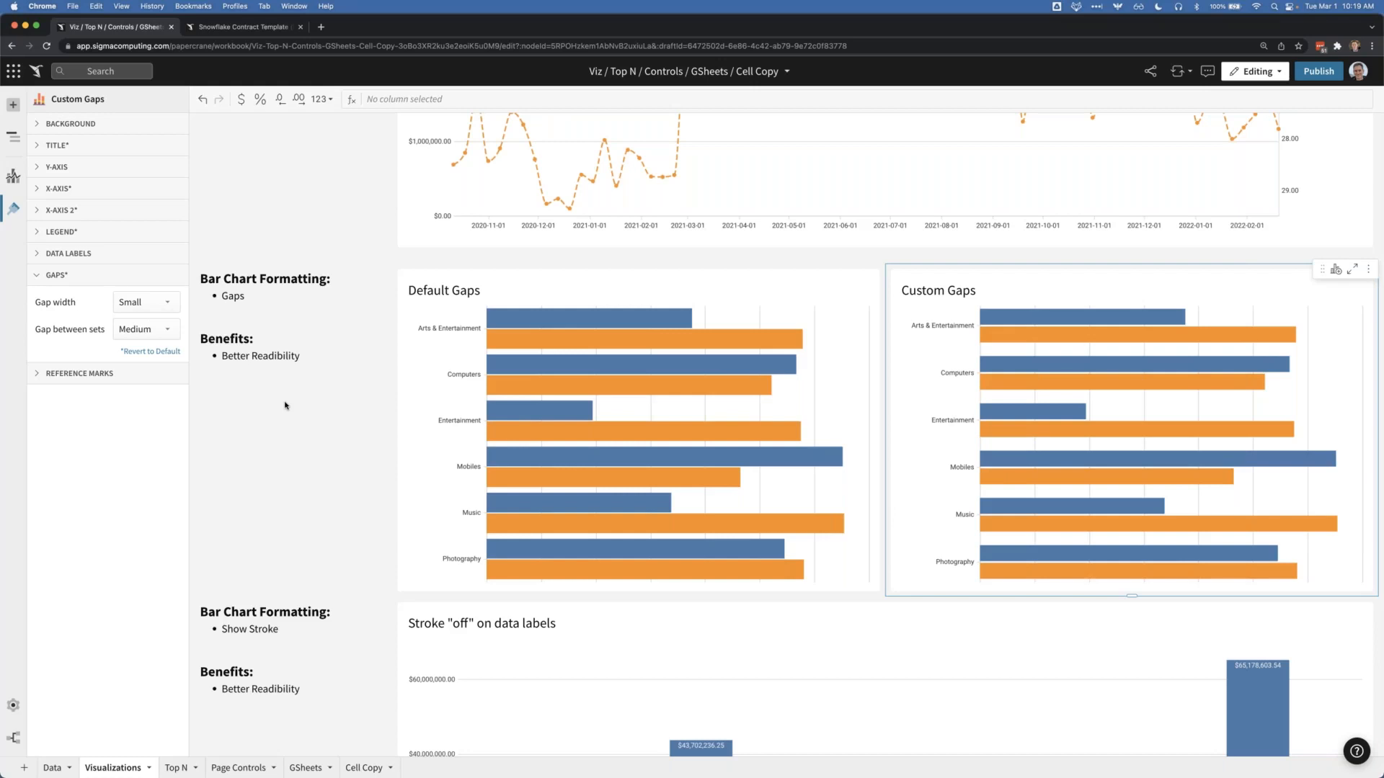
Step: Deselect the Custom Gaps chart and switch the workbook draft from editing to preview mode
{"action": "left_click", "coordinate": [285, 405]}
{"action": "scroll", "coordinate": [284, 409], "scroll_direction": "down", "scroll_amount": 5}
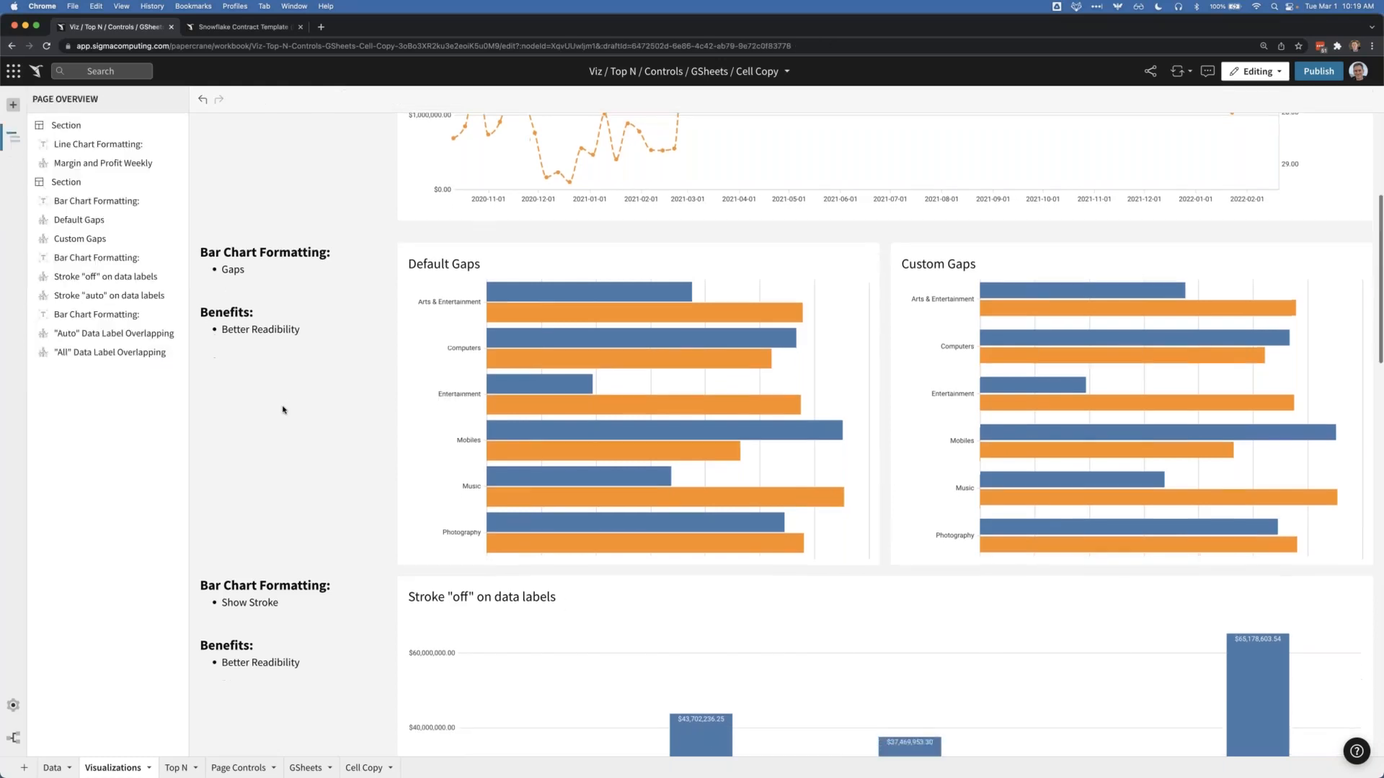
{"action": "scroll", "coordinate": [284, 409], "scroll_direction": "down", "scroll_amount": 3}
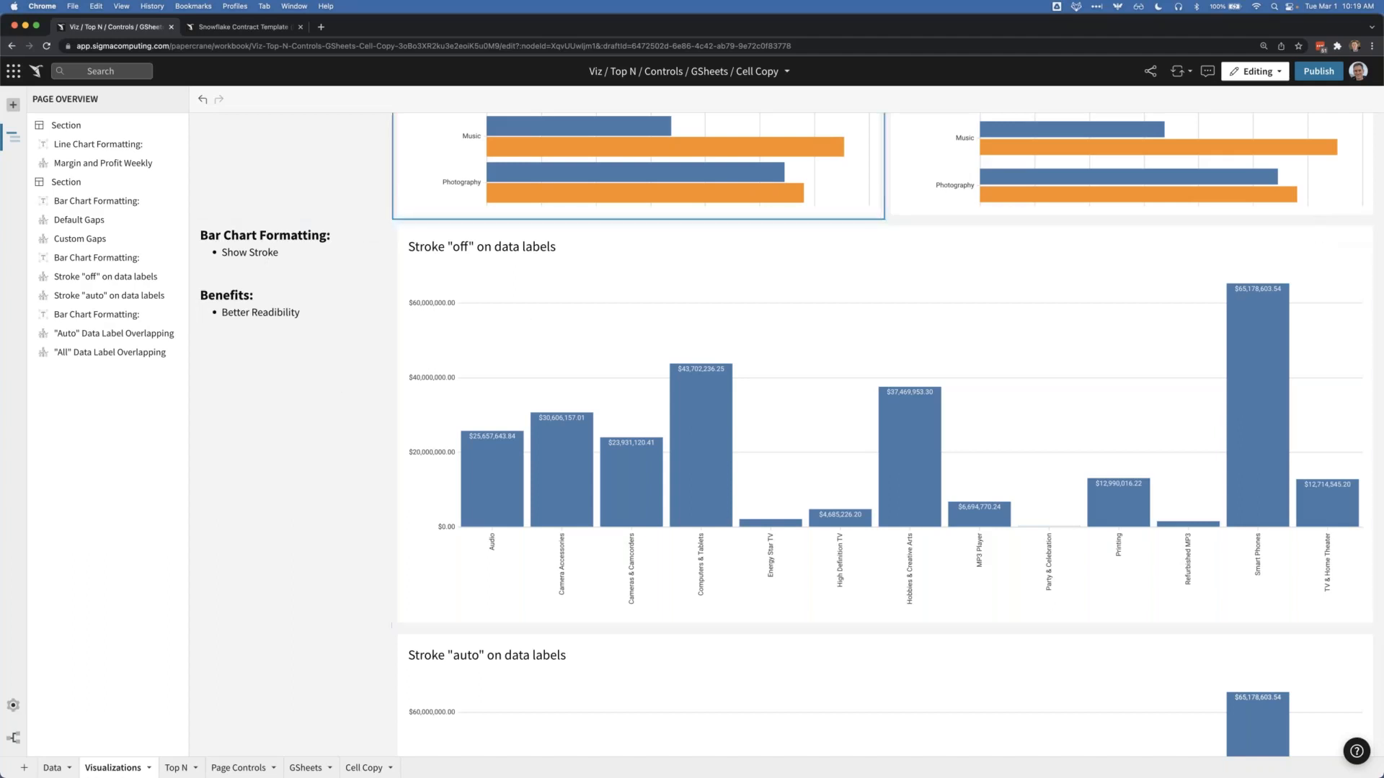
{"action": "left_click", "coordinate": [1254, 72]}
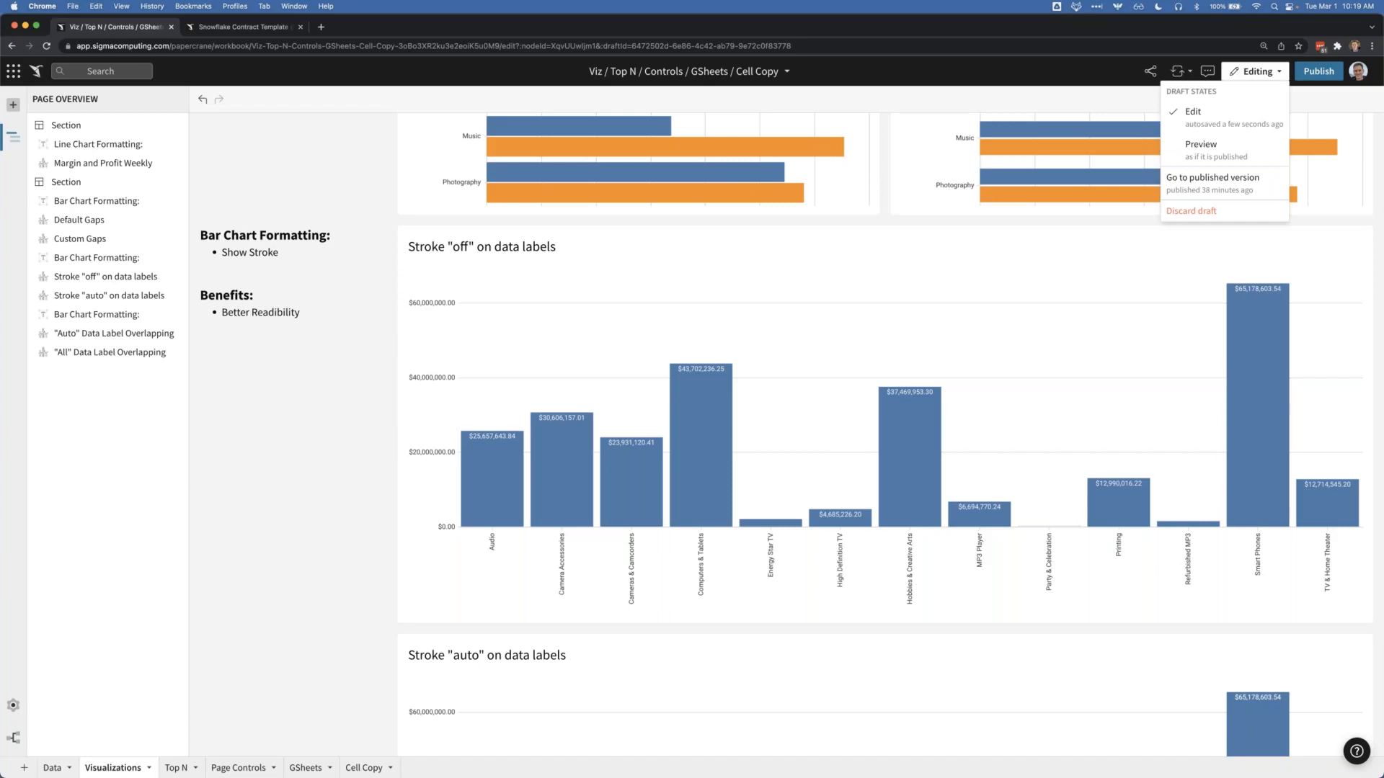
{"action": "left_click", "coordinate": [1215, 152]}
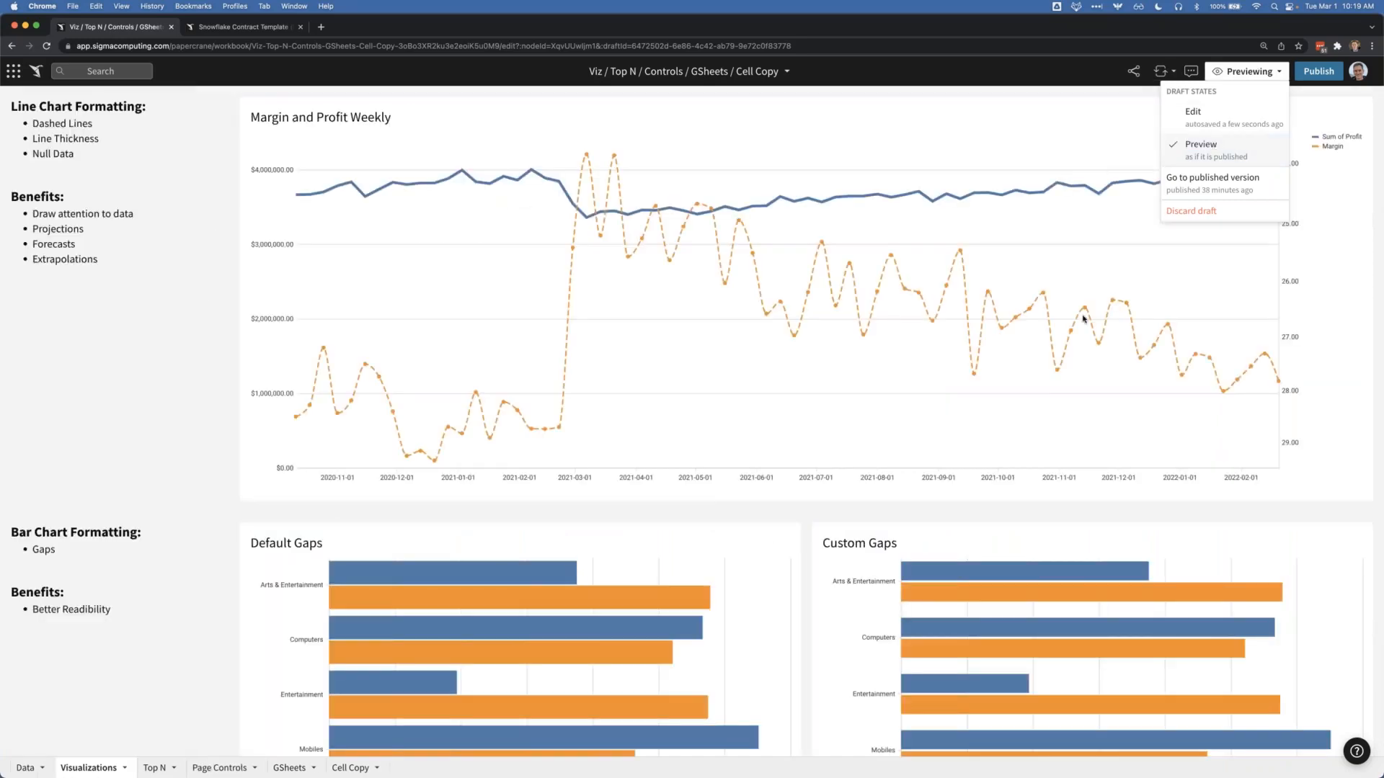
Step: Examine the data labels on the Stroke "off" and Stroke "auto" bar charts in the preview
{"action": "scroll", "coordinate": [1042, 397], "scroll_direction": "down", "scroll_amount": 10}
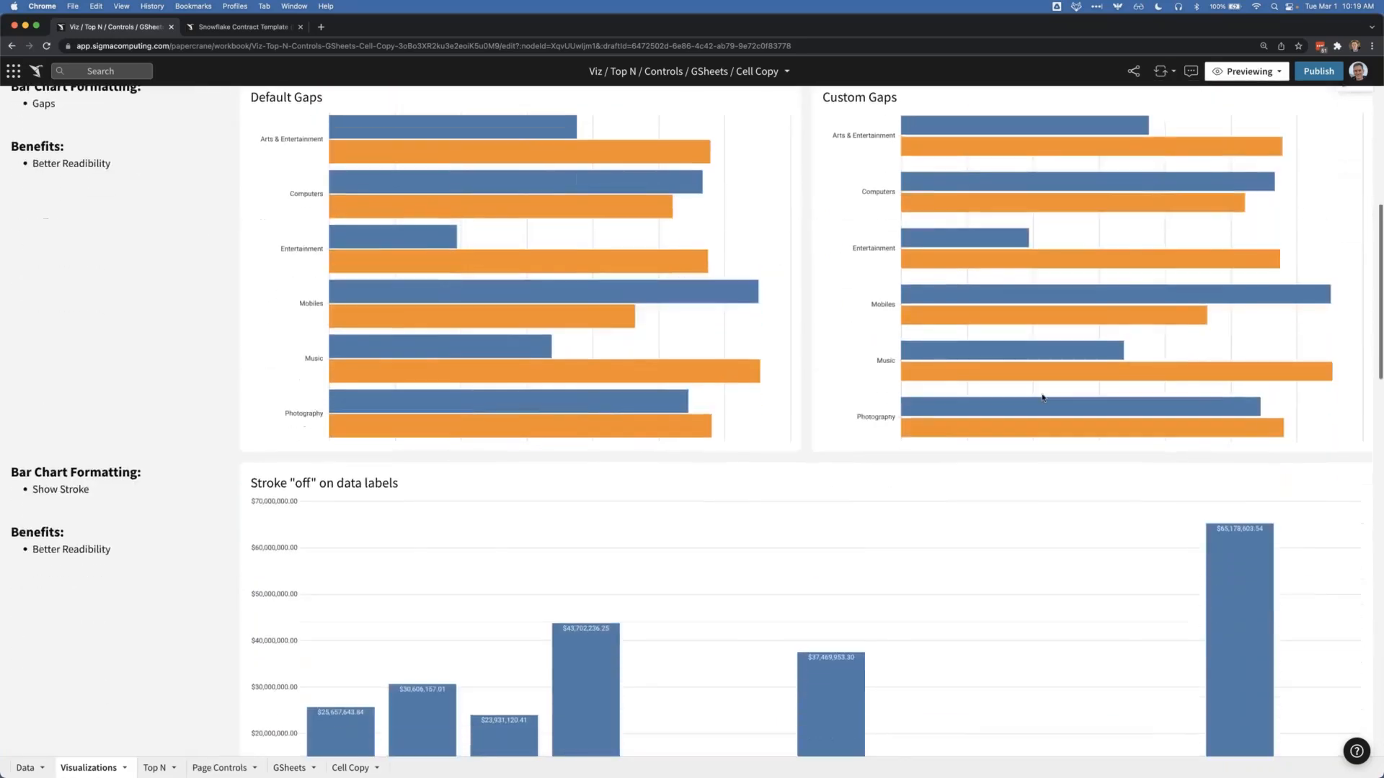
{"action": "scroll", "coordinate": [1042, 397], "scroll_direction": "down", "scroll_amount": 4}
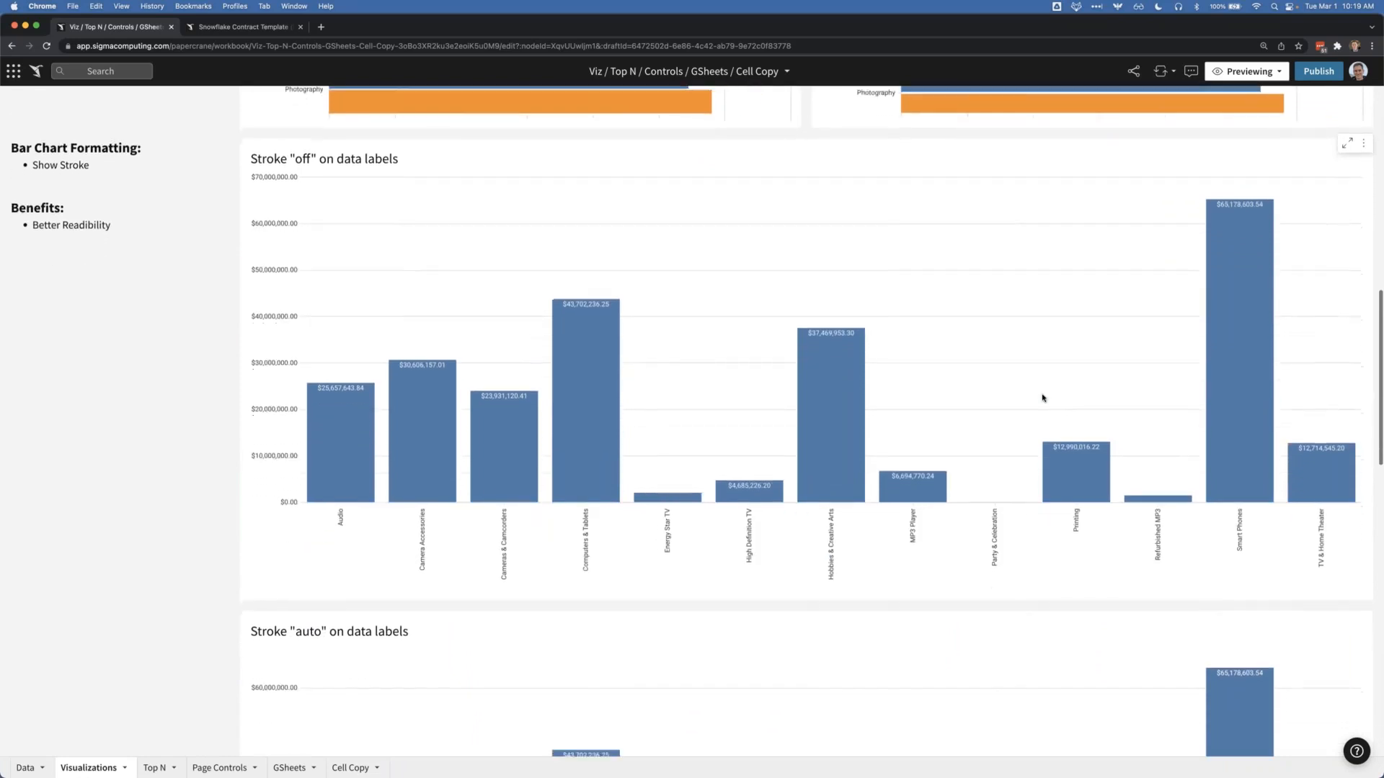
{"action": "scroll", "coordinate": [1042, 397], "scroll_direction": "up", "scroll_amount": 2}
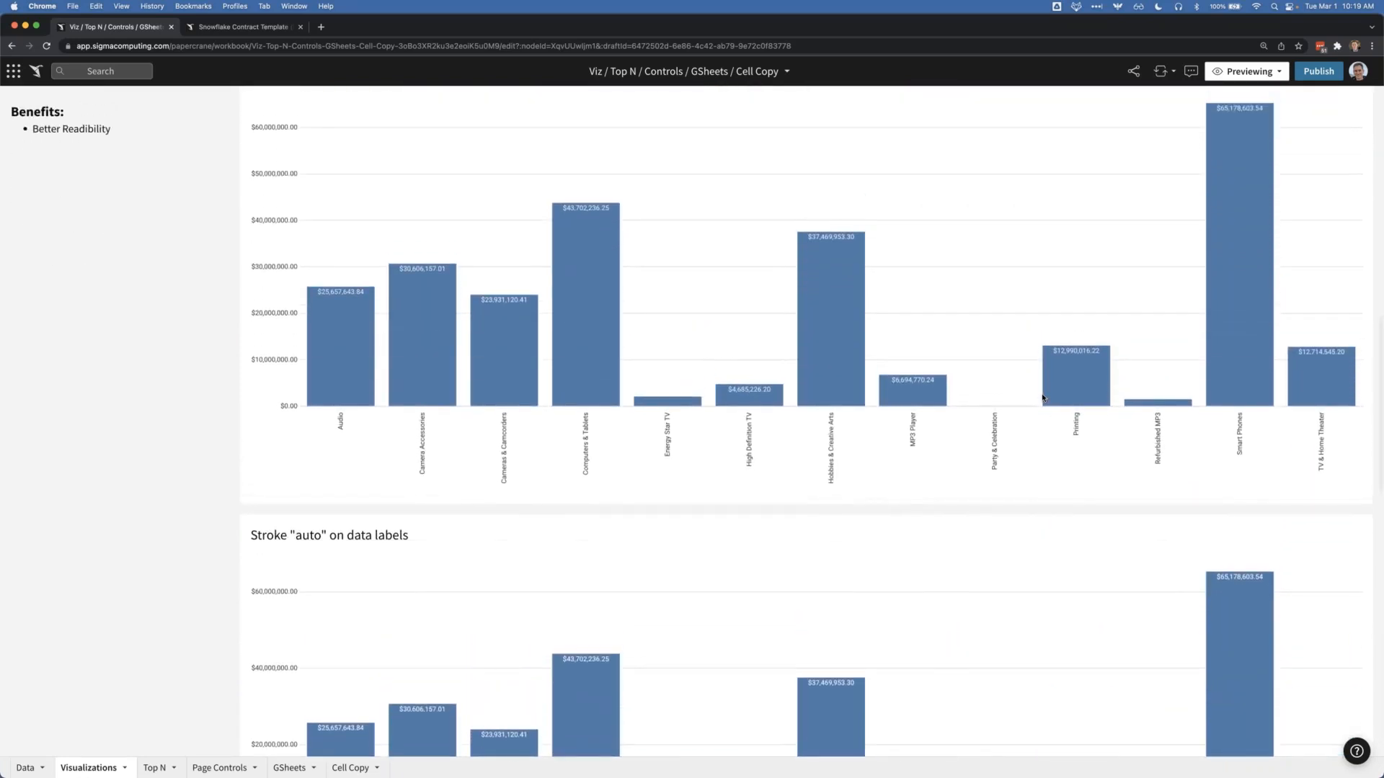
{"action": "scroll", "coordinate": [1043, 397], "scroll_direction": "up", "scroll_amount": 2}
{"action": "scroll", "coordinate": [1042, 397], "scroll_direction": "up", "scroll_amount": 2}
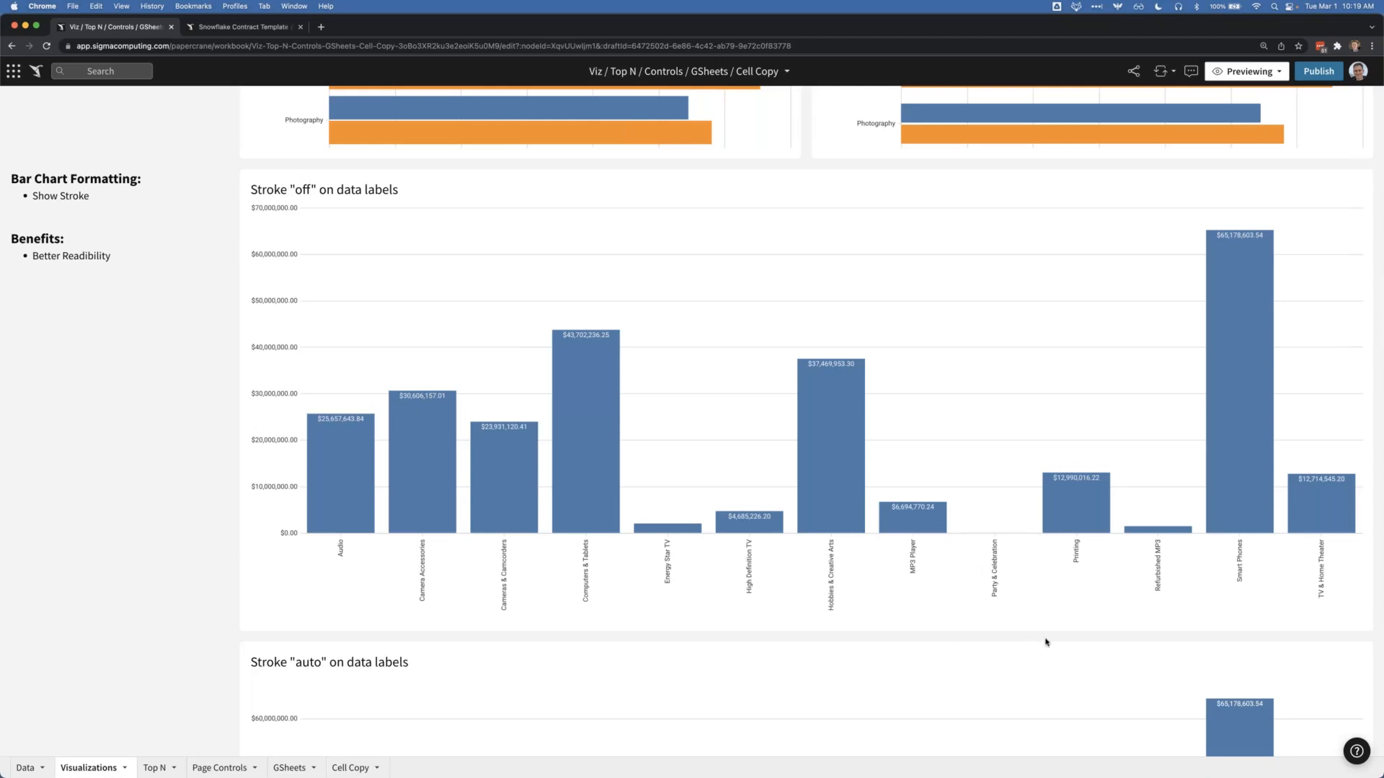
{"action": "scroll", "coordinate": [1046, 641], "scroll_direction": "down", "scroll_amount": 1}
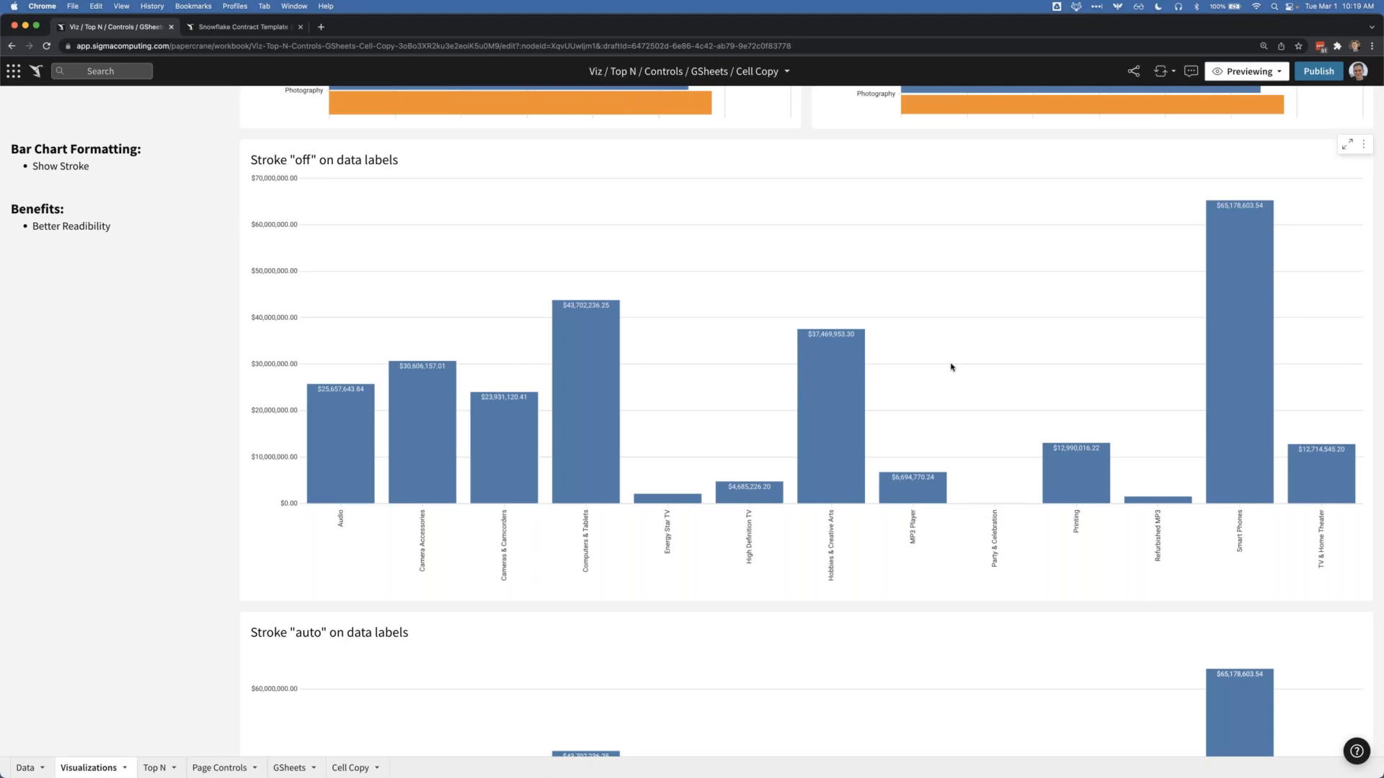
{"action": "scroll", "coordinate": [952, 367], "scroll_direction": "down", "scroll_amount": 2}
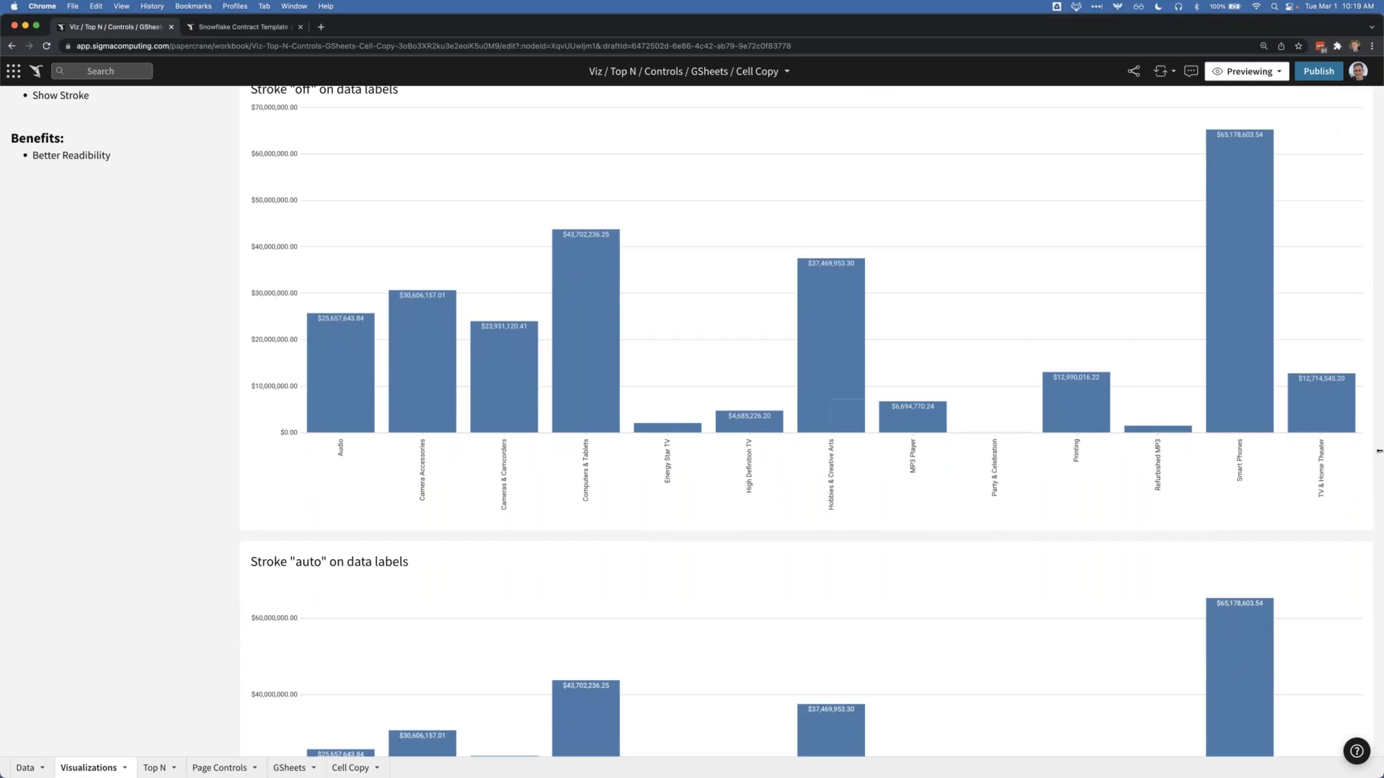
Step: Narrow the browser window in stages and compare the data labels of the Stroke "off" and Stroke "auto" charts at close range
{"action": "left_click_drag", "start_coordinate": [1379, 451], "coordinate": [1103, 471]}
{"action": "mouse_move", "coordinate": [647, 222]}
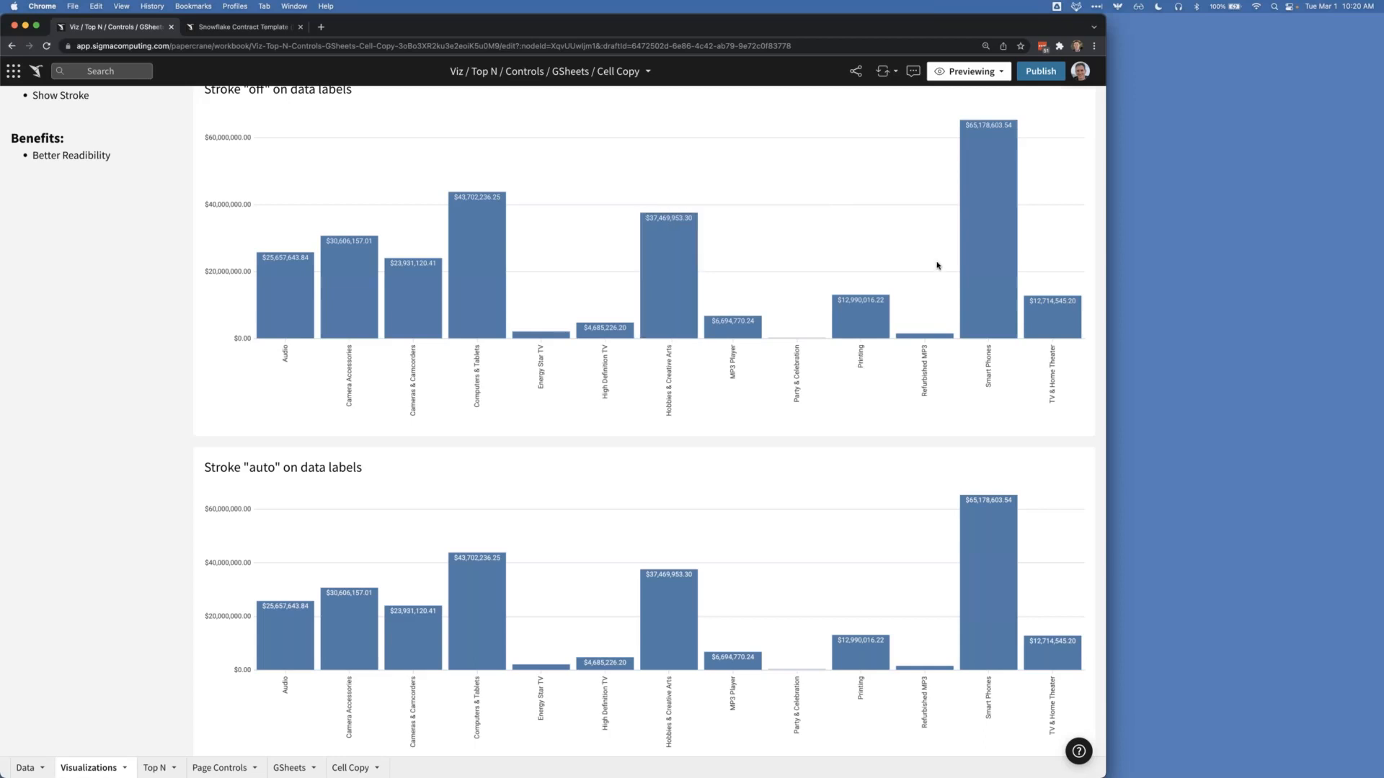
{"action": "left_click_drag", "start_coordinate": [1073, 266], "coordinate": [890, 267]}
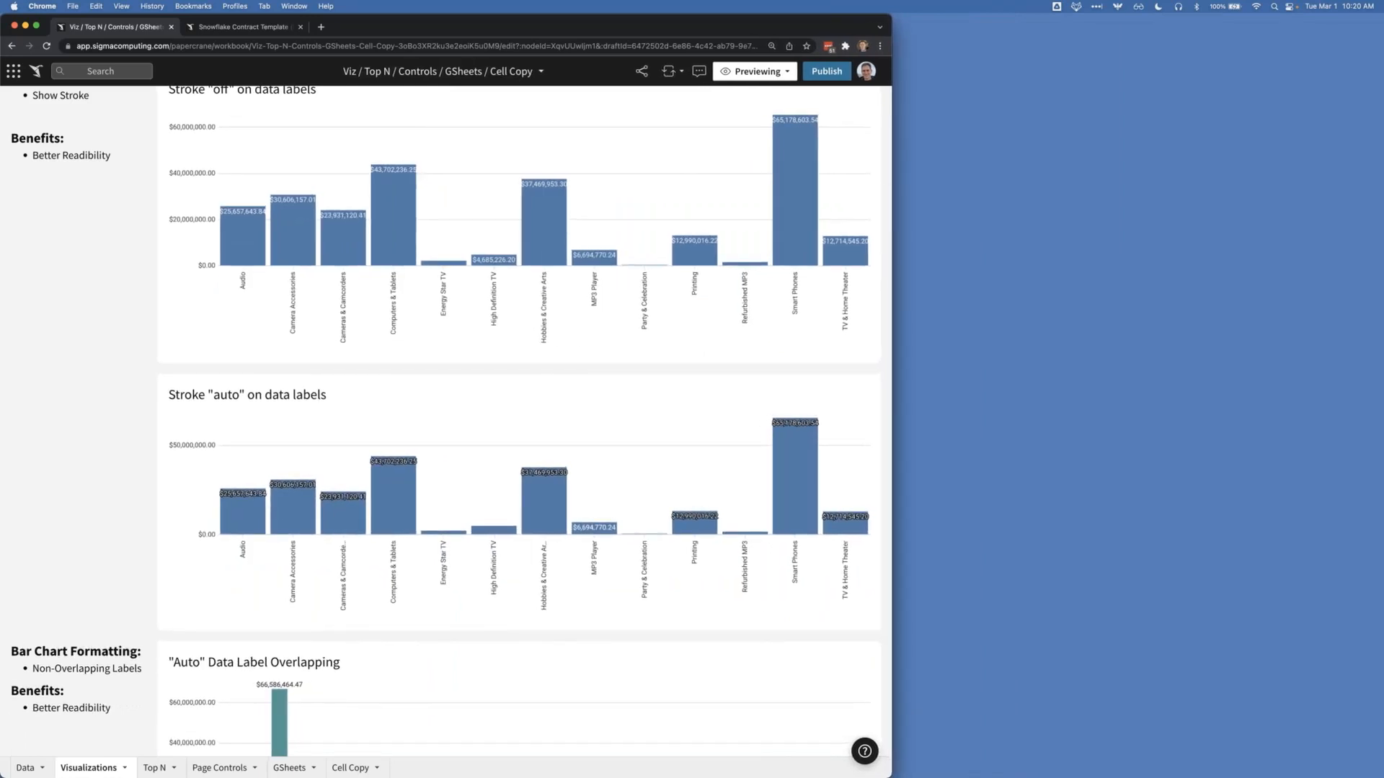
{"action": "scroll", "coordinate": [637, 192], "scroll_direction": "up", "scroll_amount": 5}
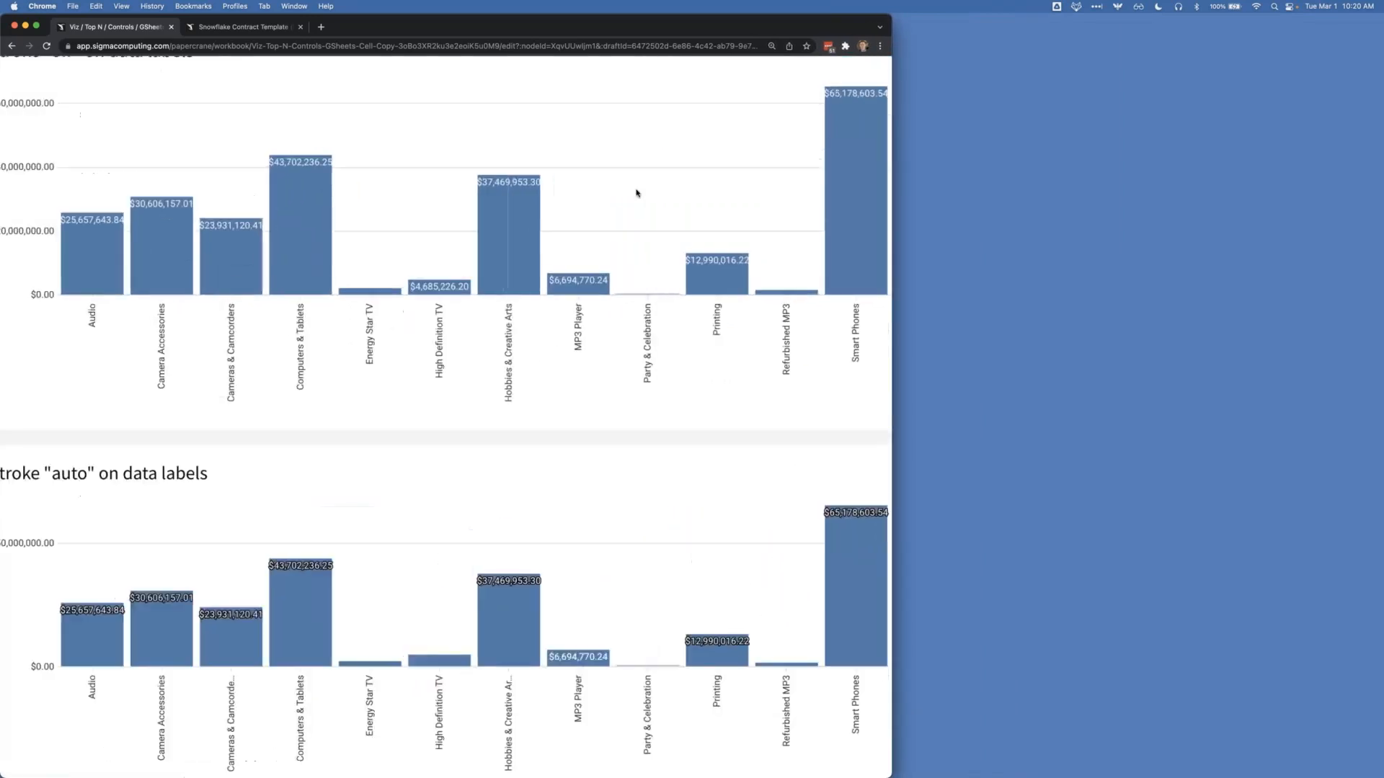
{"action": "scroll", "coordinate": [636, 193], "scroll_direction": "up", "scroll_amount": 3}
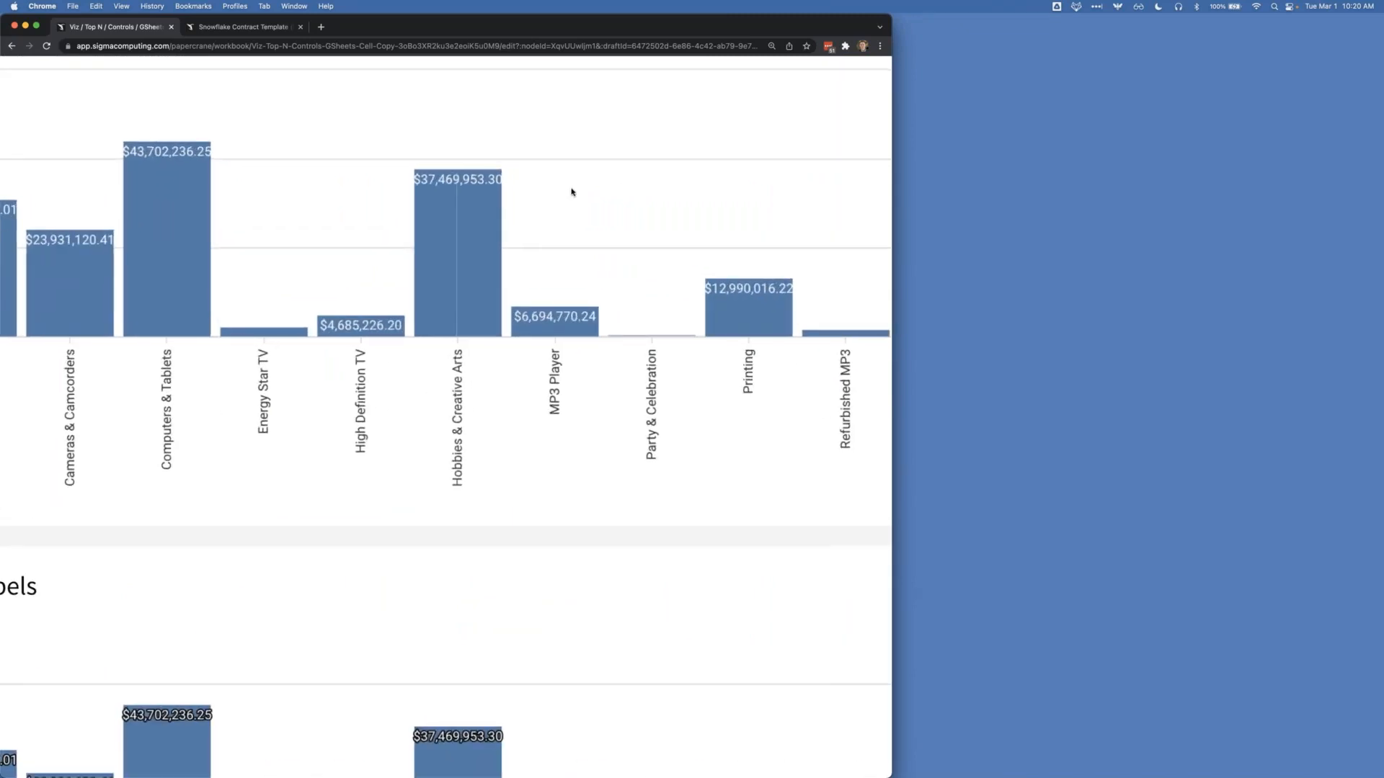
{"action": "mouse_move", "coordinate": [467, 182]}
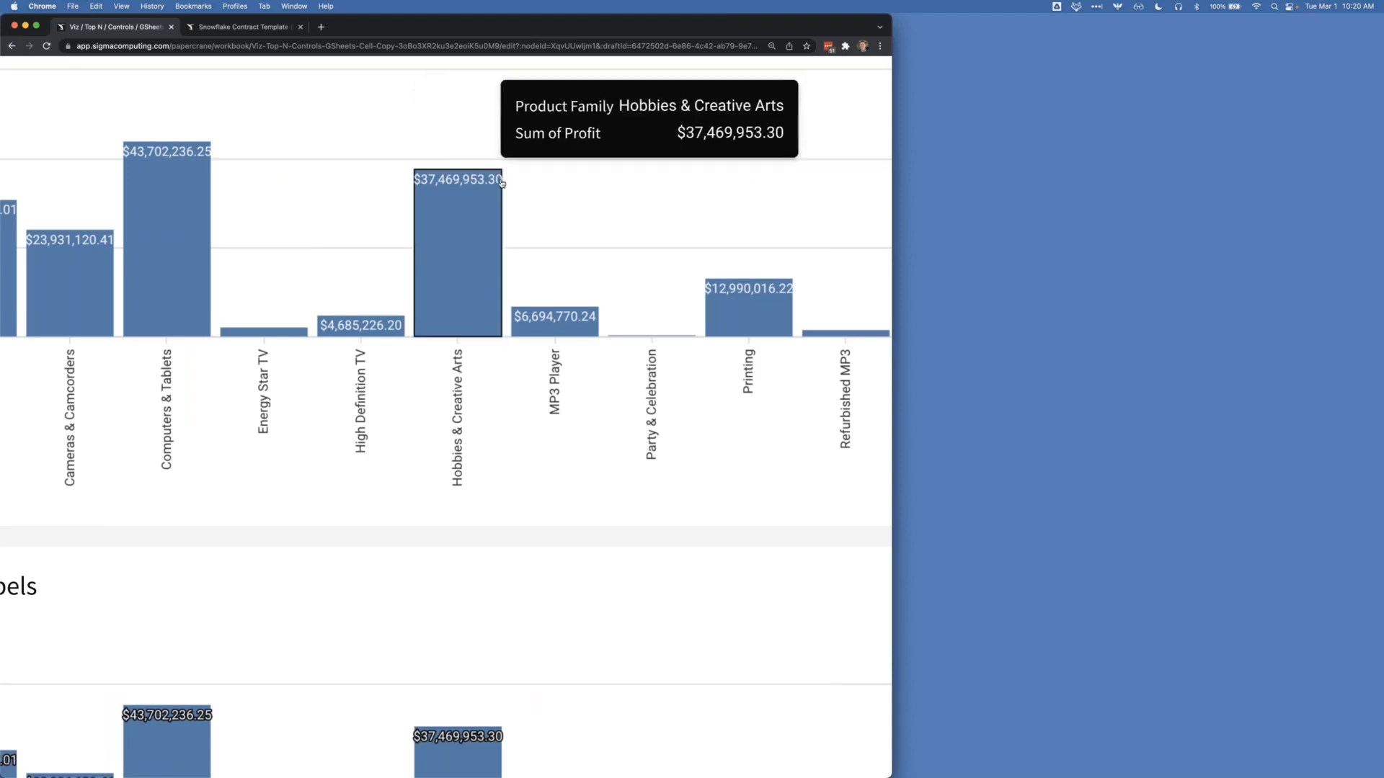
{"action": "left_click_drag", "start_coordinate": [892, 217], "coordinate": [695, 216]}
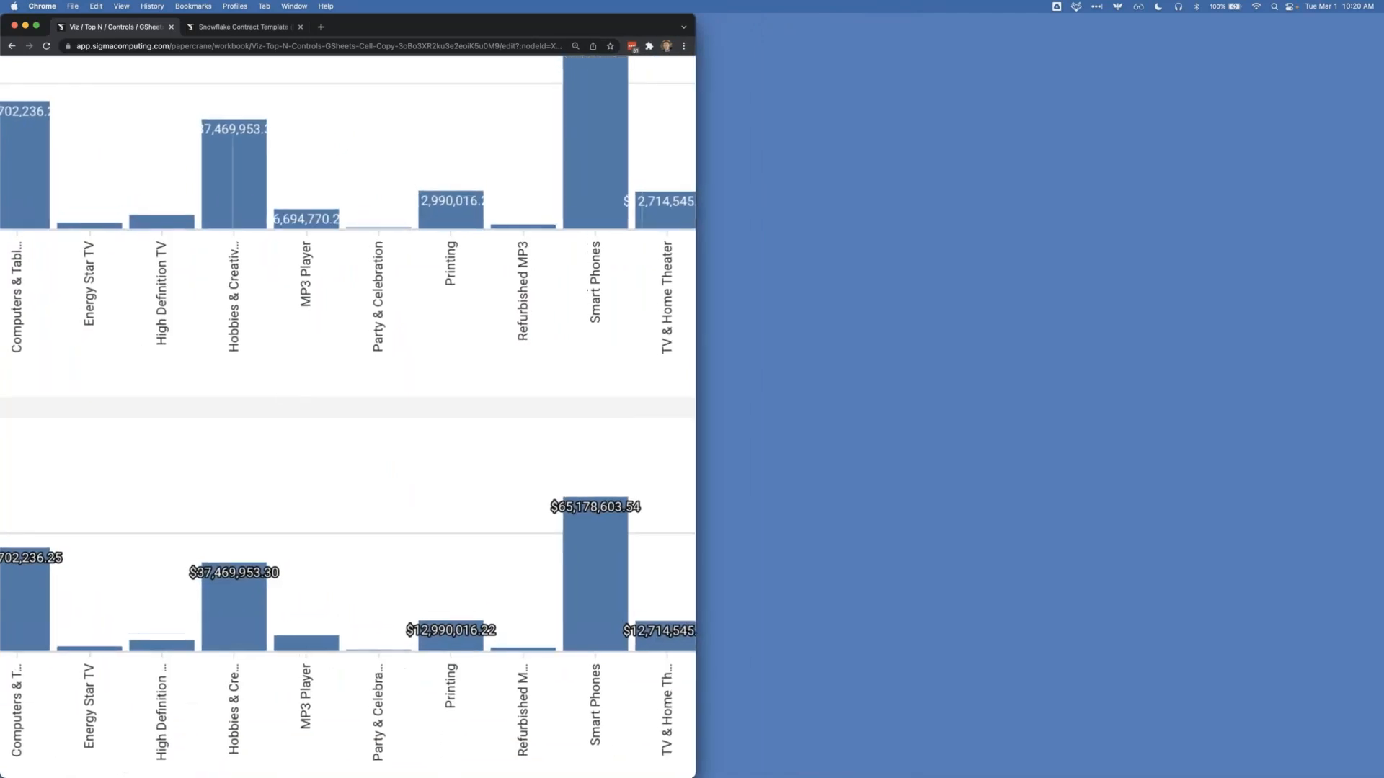
{"action": "mouse_move", "coordinate": [253, 132]}
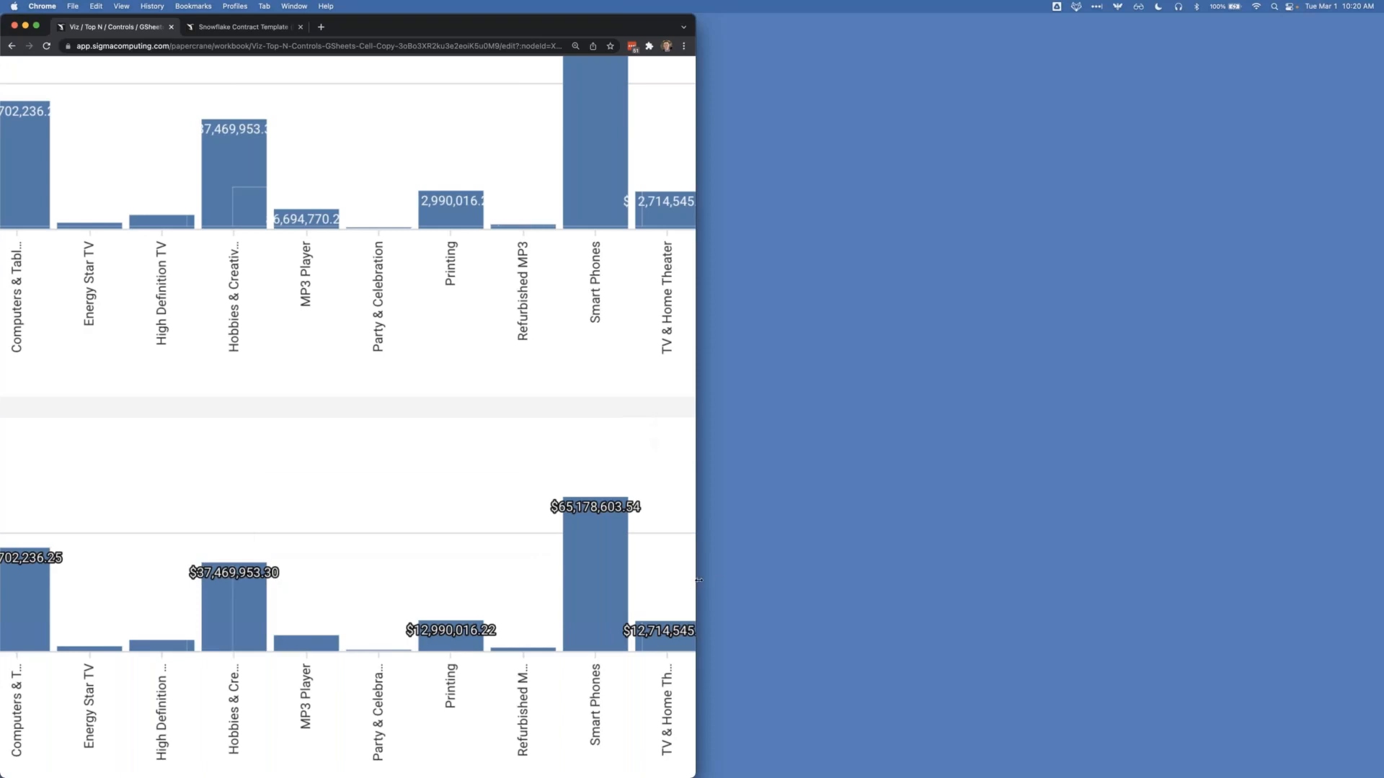
Step: Widen the browser window slightly and inspect the labels on the Hobbies & Creative Arts and MP3 Player bars of the Stroke "auto" chart
{"action": "left_click_drag", "start_coordinate": [697, 580], "coordinate": [906, 561]}
{"action": "scroll", "coordinate": [452, 417], "scroll_direction": "down", "scroll_amount": 5}
{"action": "scroll", "coordinate": [453, 417], "scroll_direction": "right", "scroll_amount": 3}
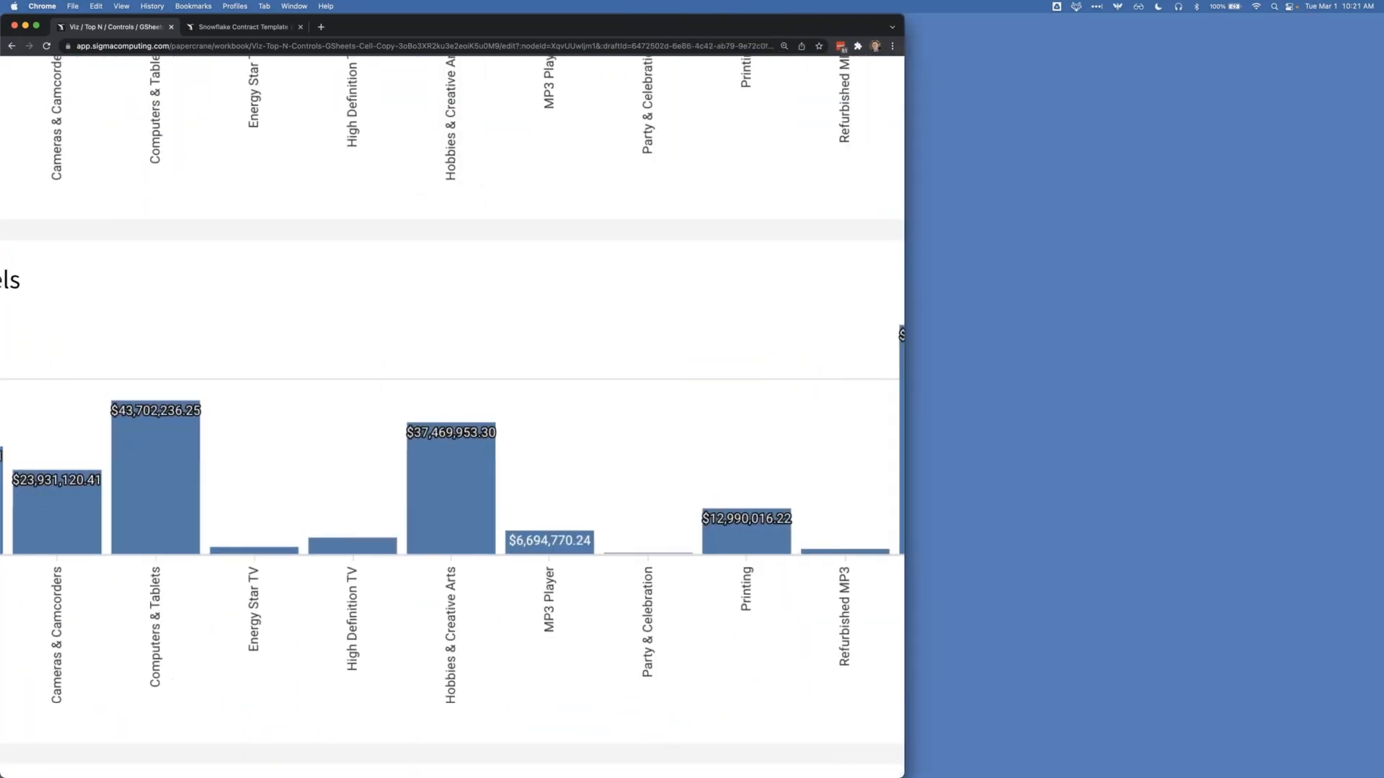
{"action": "scroll", "coordinate": [334, 500], "scroll_direction": "right", "scroll_amount": 2}
{"action": "mouse_move", "coordinate": [231, 434]}
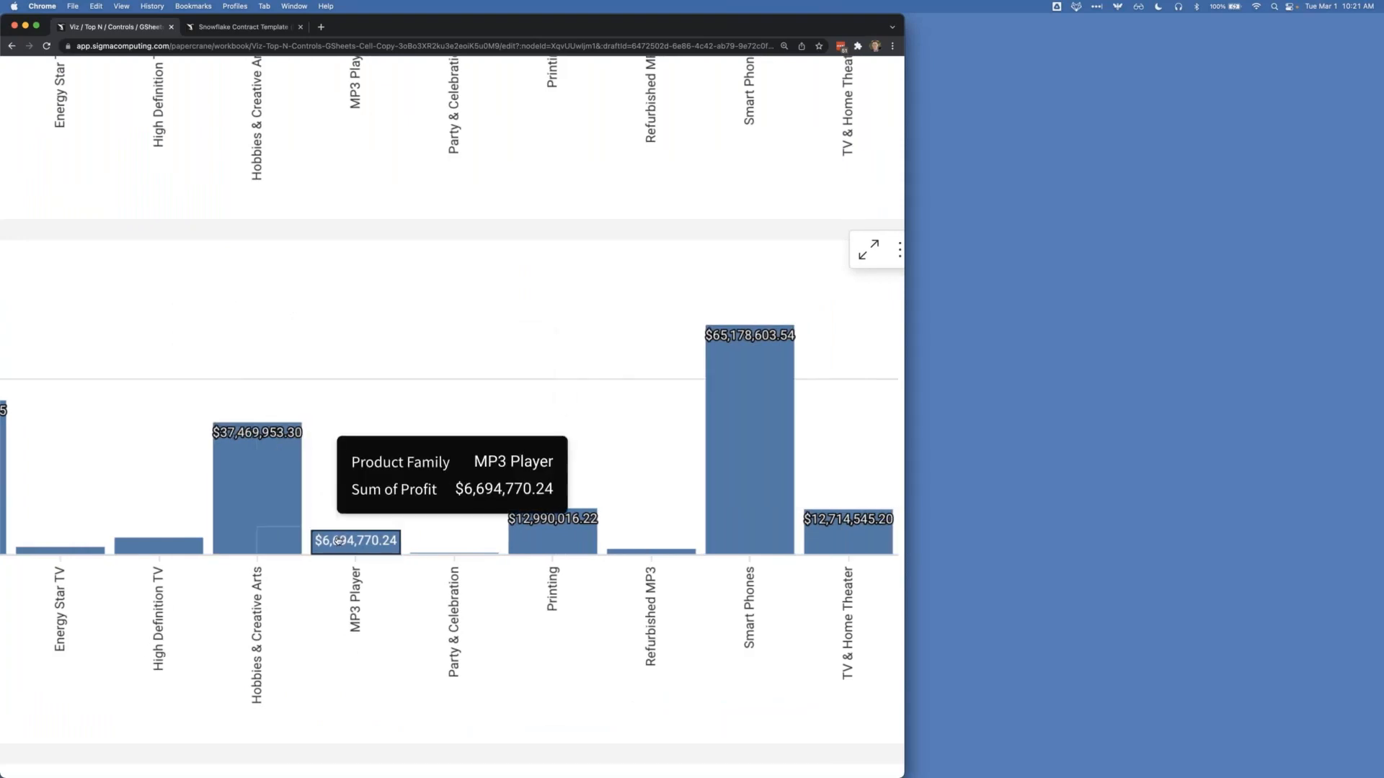
{"action": "mouse_move", "coordinate": [371, 539]}
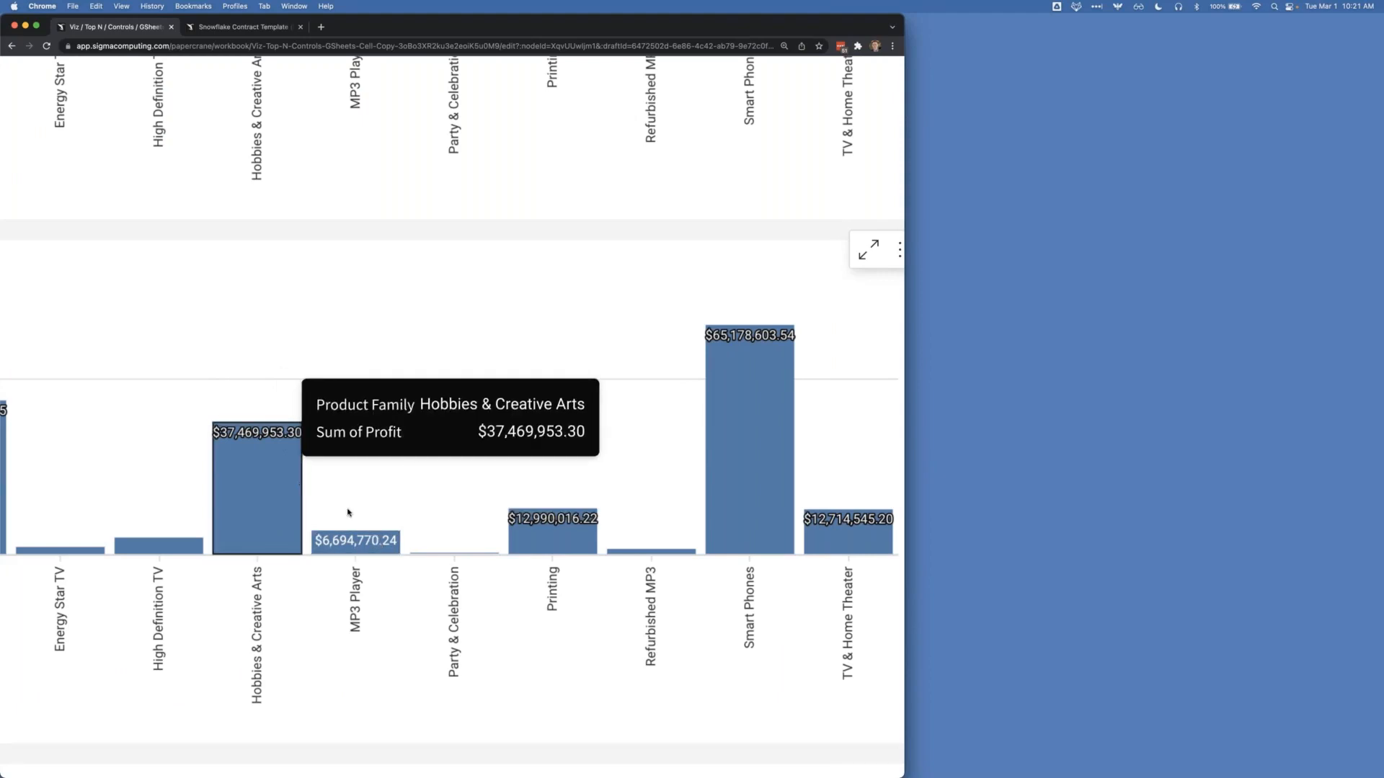
{"action": "scroll", "coordinate": [651, 347], "scroll_direction": "down", "scroll_amount": 5}
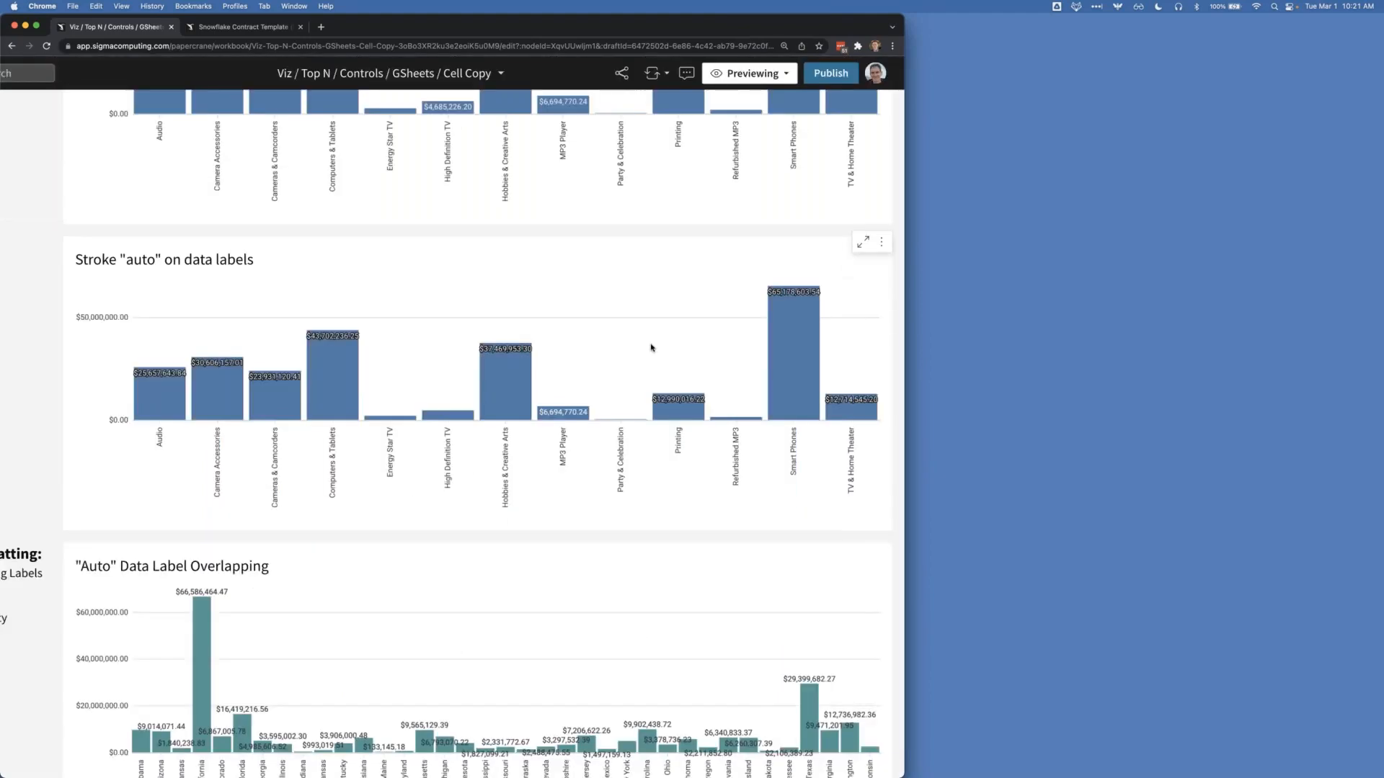
{"action": "scroll", "coordinate": [612, 328], "scroll_direction": "up", "scroll_amount": 1}
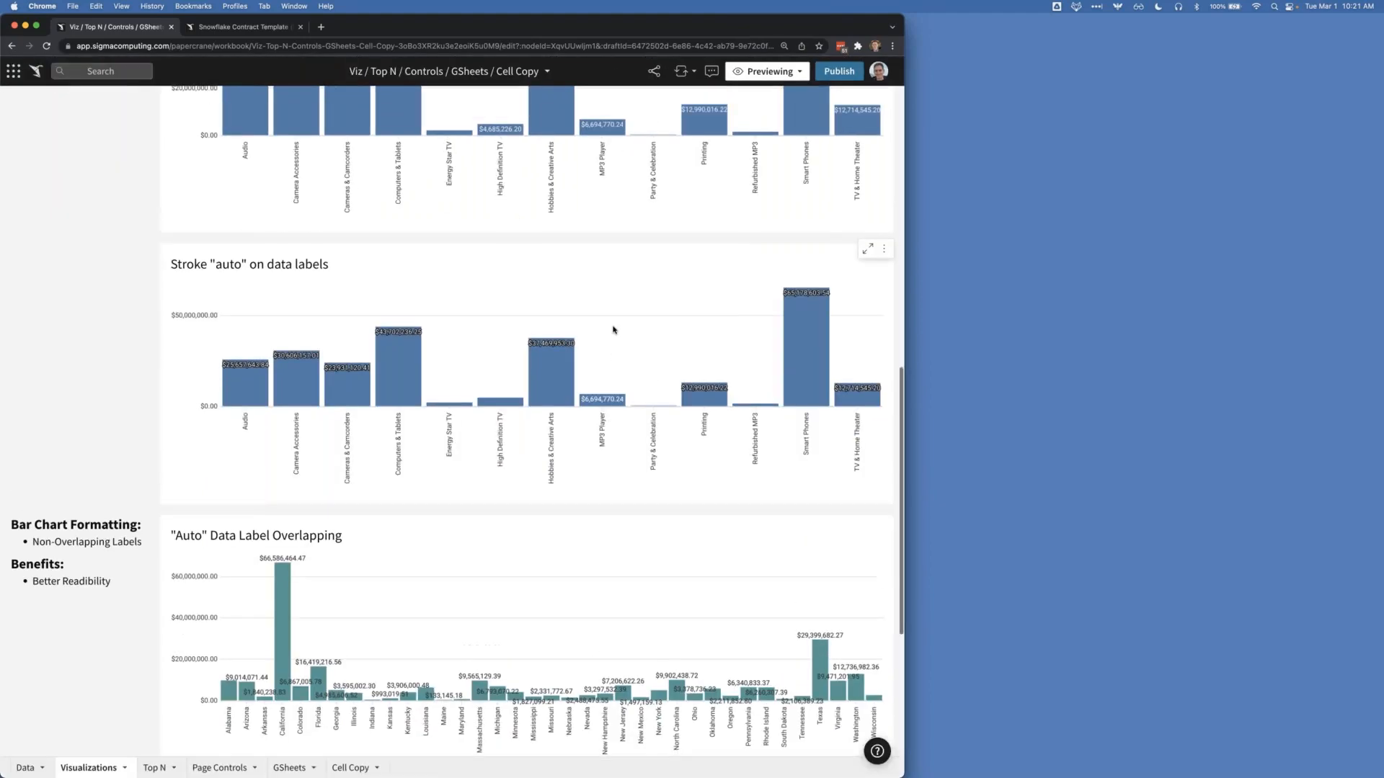
Step: Return the workbook to edit mode and open the data label formatting settings of the Stroke "auto" chart
{"action": "left_click", "coordinate": [770, 70]}
{"action": "left_click", "coordinate": [748, 111]}
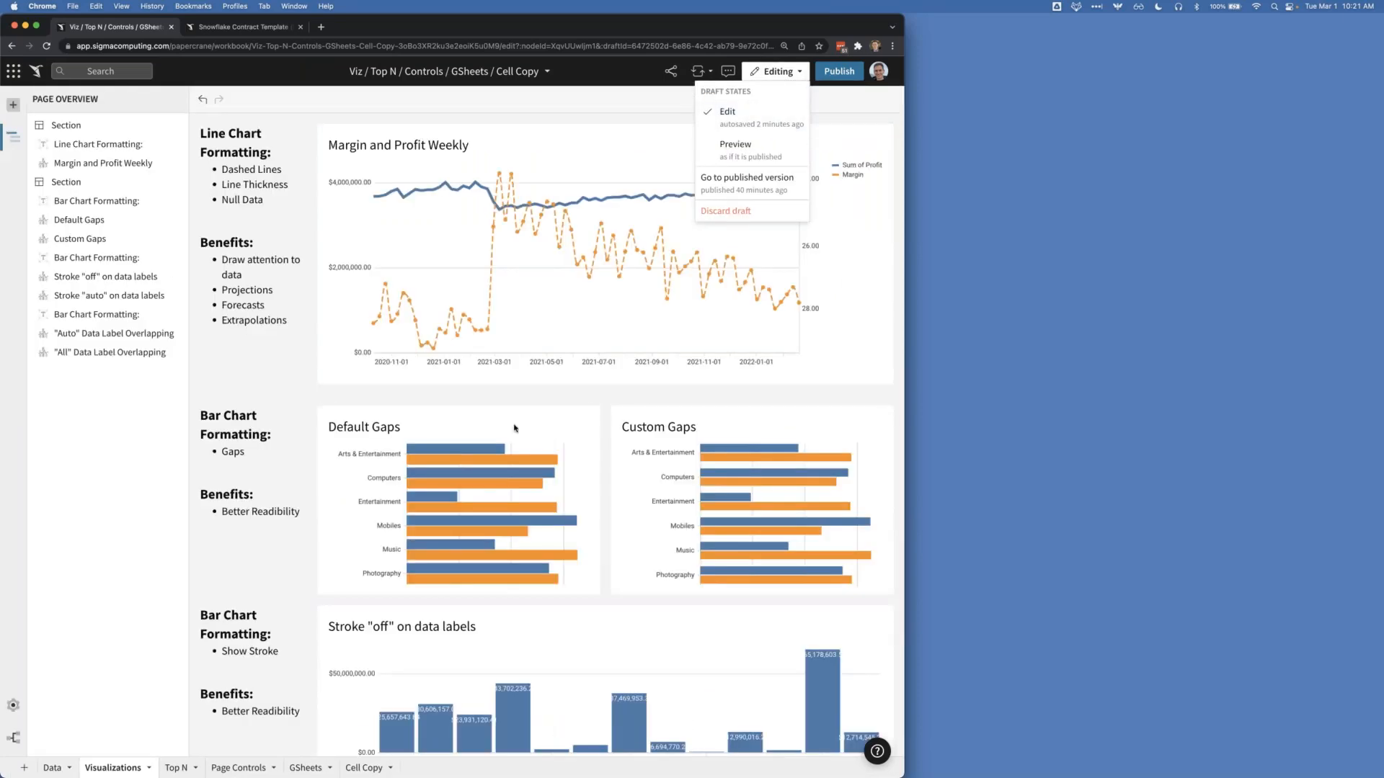
{"action": "scroll", "coordinate": [639, 402], "scroll_direction": "down", "scroll_amount": 7}
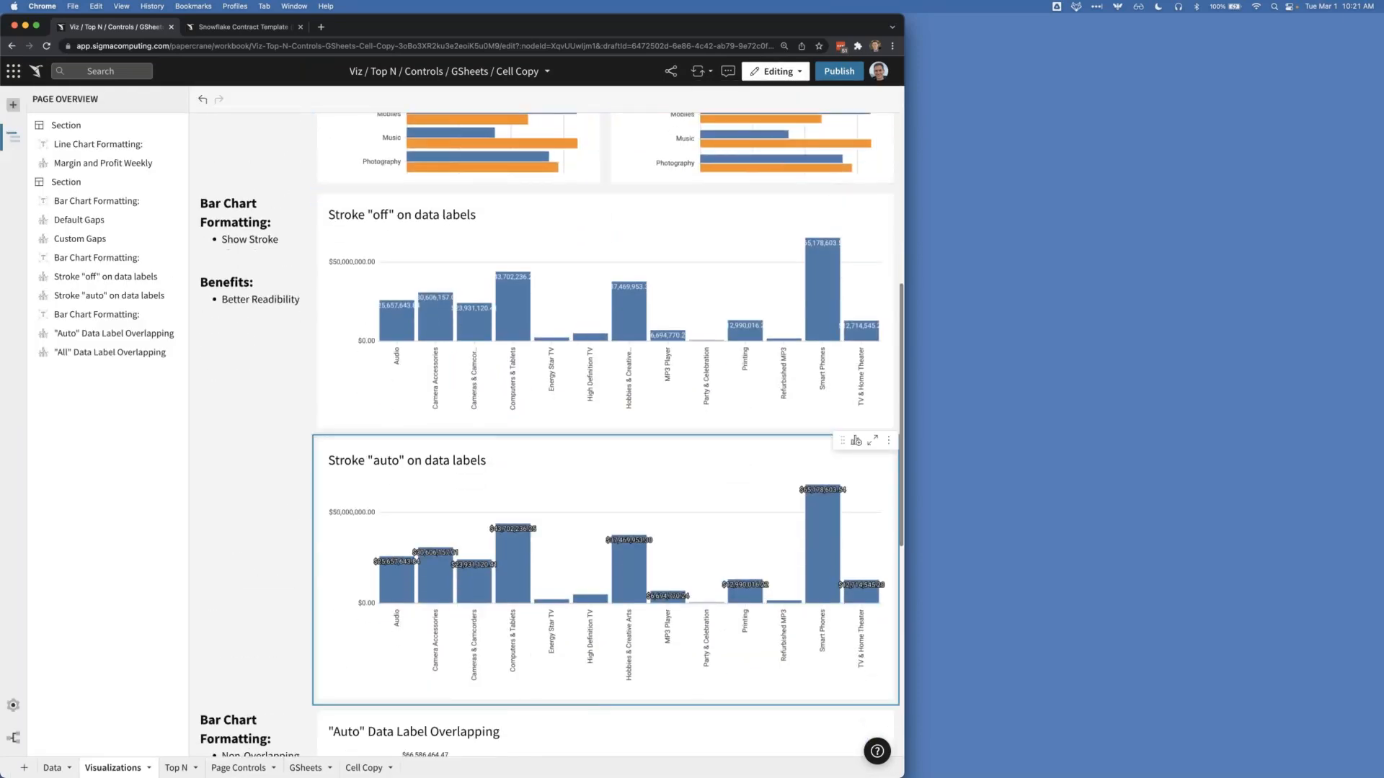
{"action": "left_click", "coordinate": [618, 473]}
{"action": "left_click", "coordinate": [10, 210]}
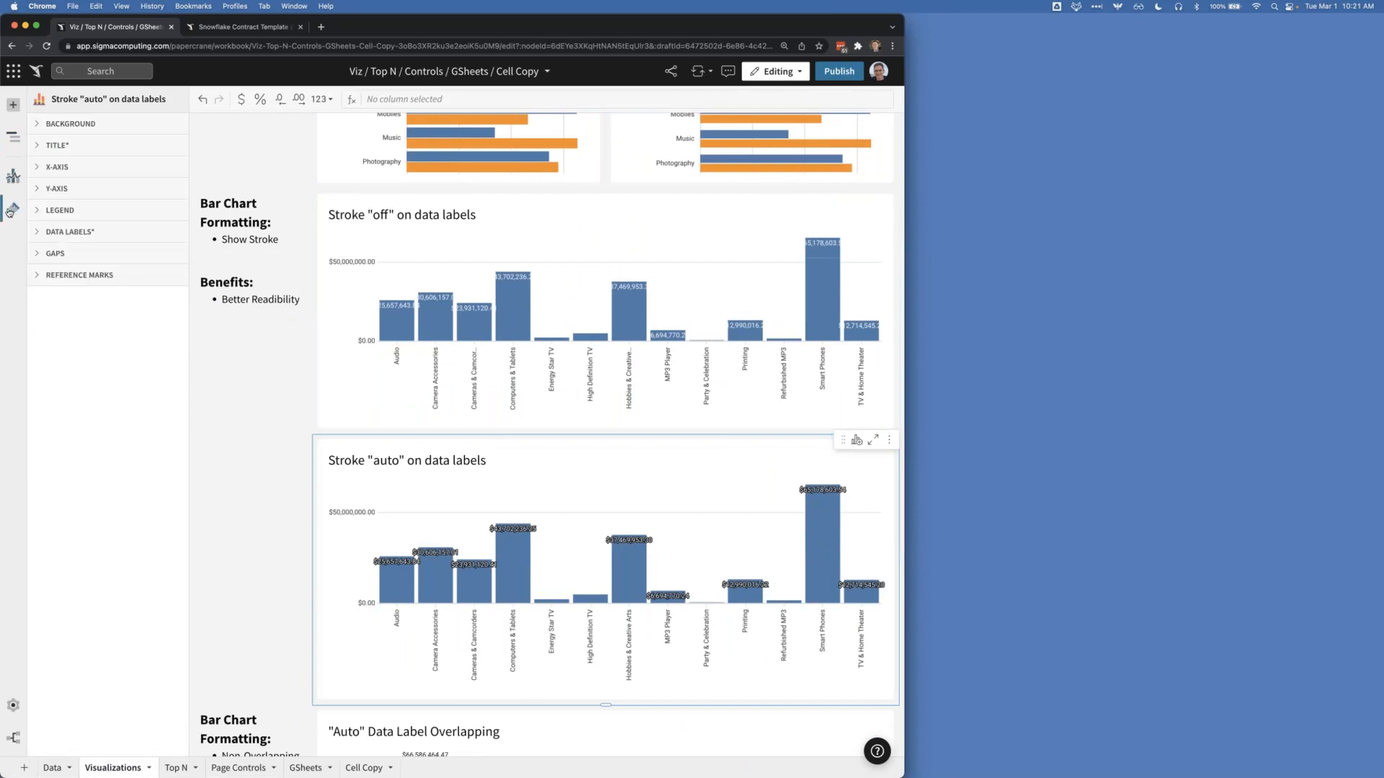
{"action": "left_click", "coordinate": [36, 233]}
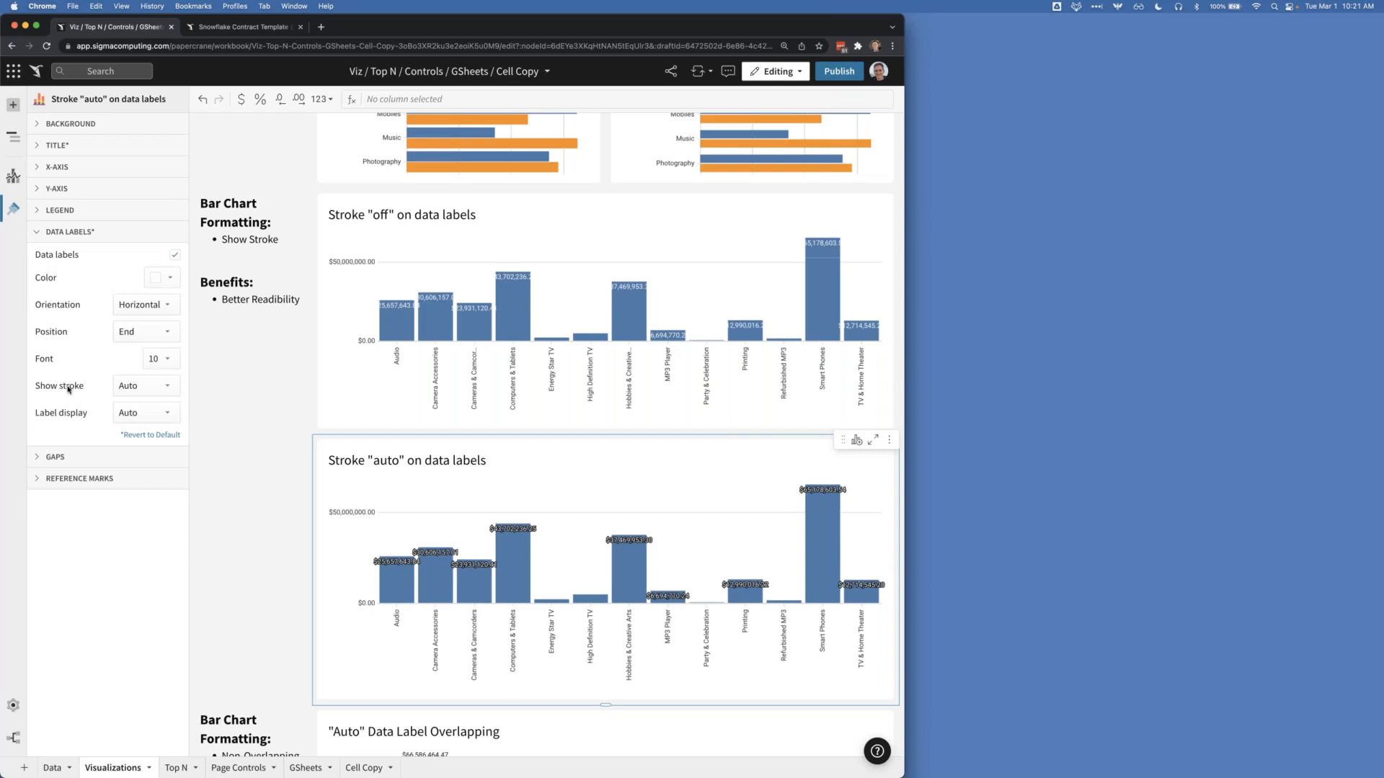
Step: Set Show stroke to On for the data labels of the Stroke "auto" chart
{"action": "scroll", "coordinate": [68, 389], "scroll_direction": "up", "scroll_amount": 2}
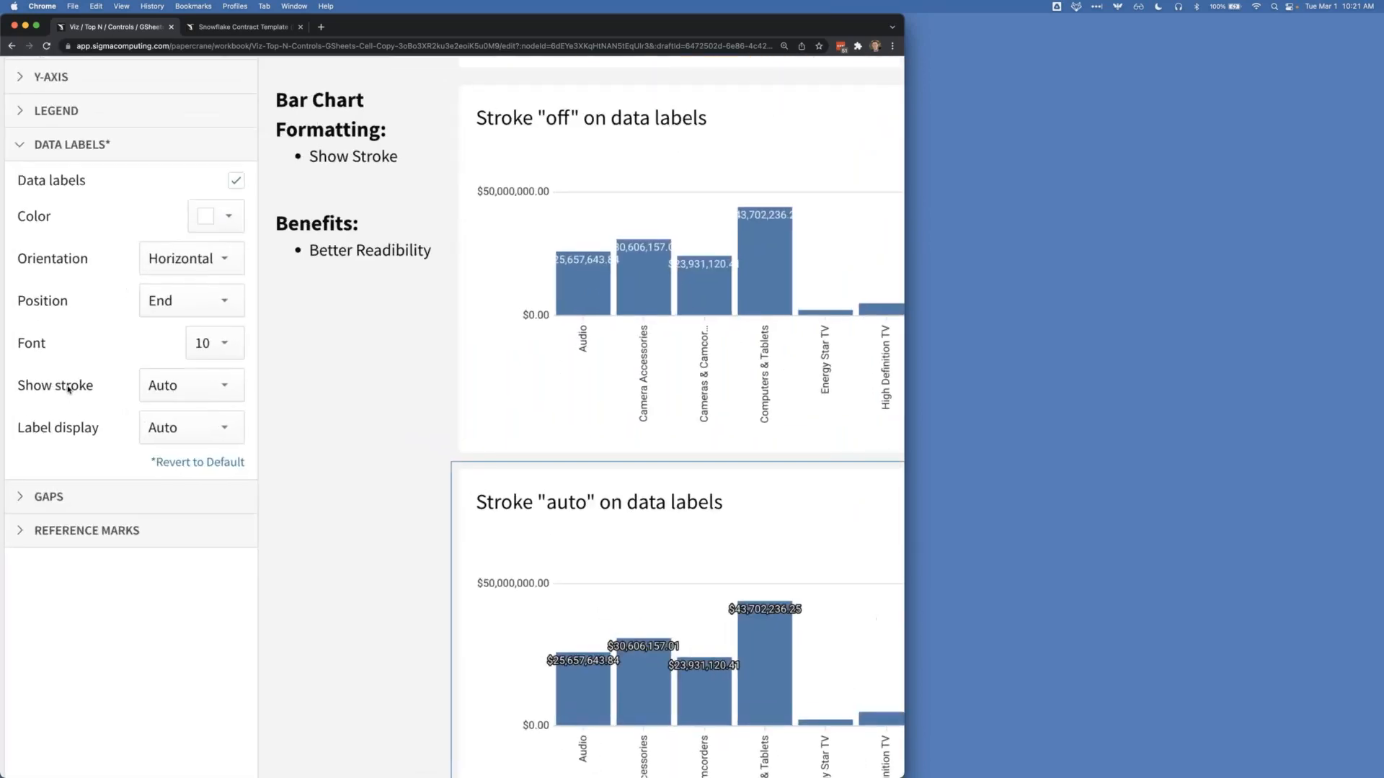
{"action": "left_click", "coordinate": [192, 385]}
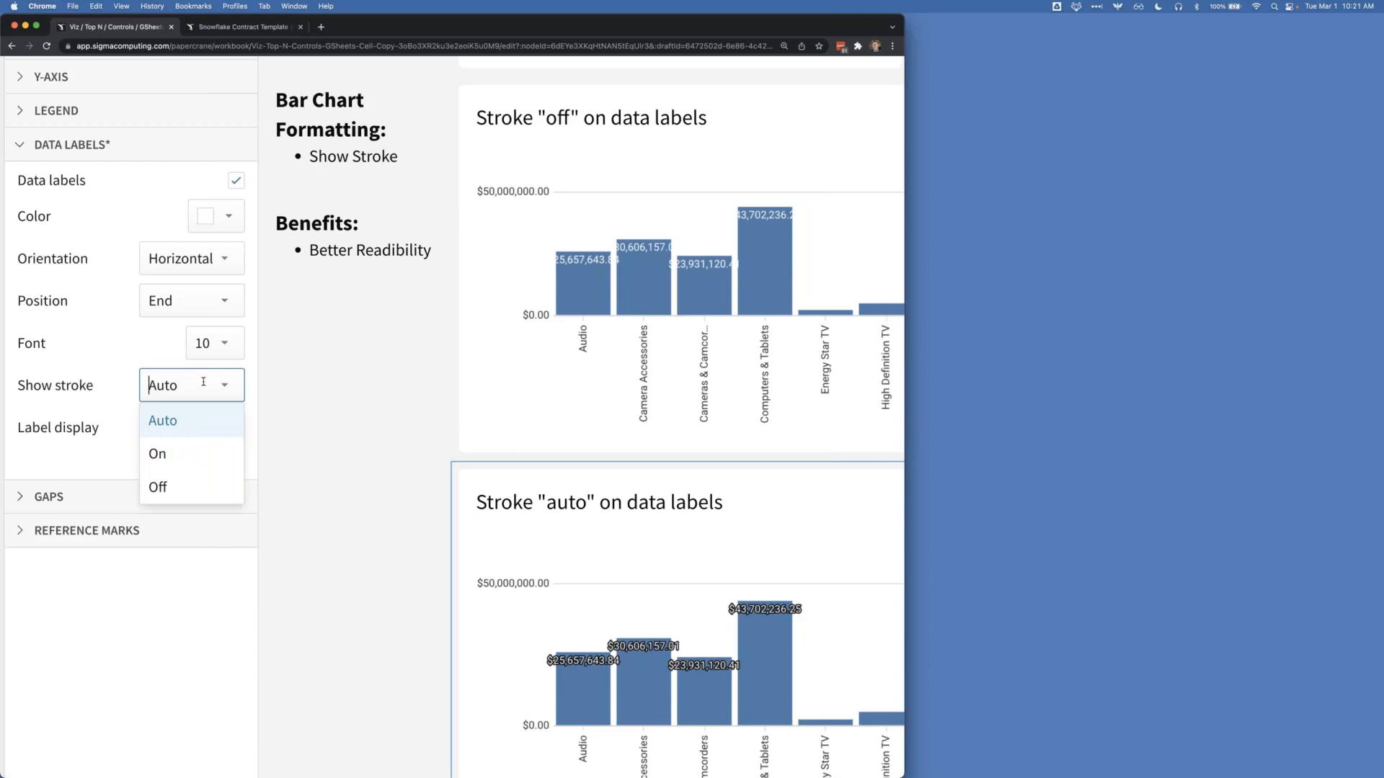
{"action": "left_click", "coordinate": [167, 454]}
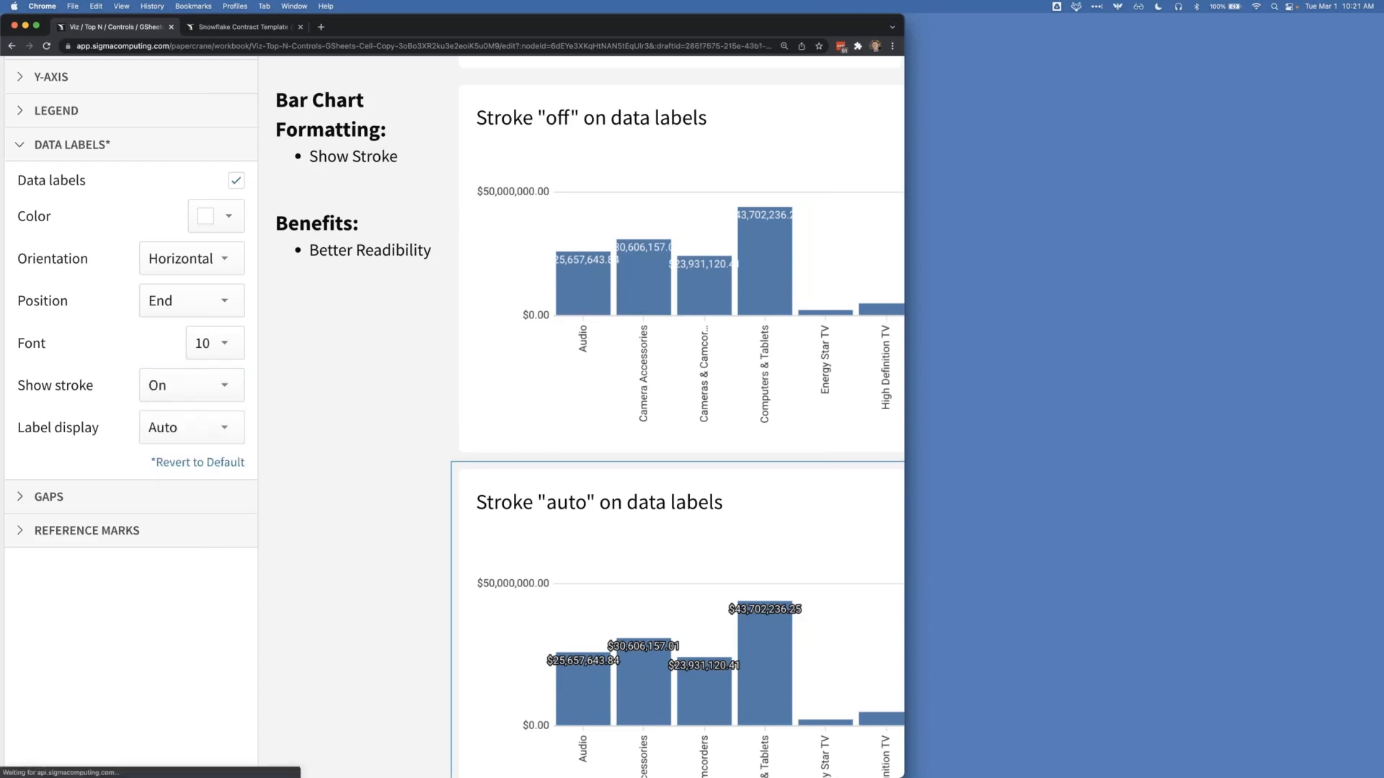
{"action": "scroll", "coordinate": [167, 454], "scroll_direction": "down", "scroll_amount": 2}
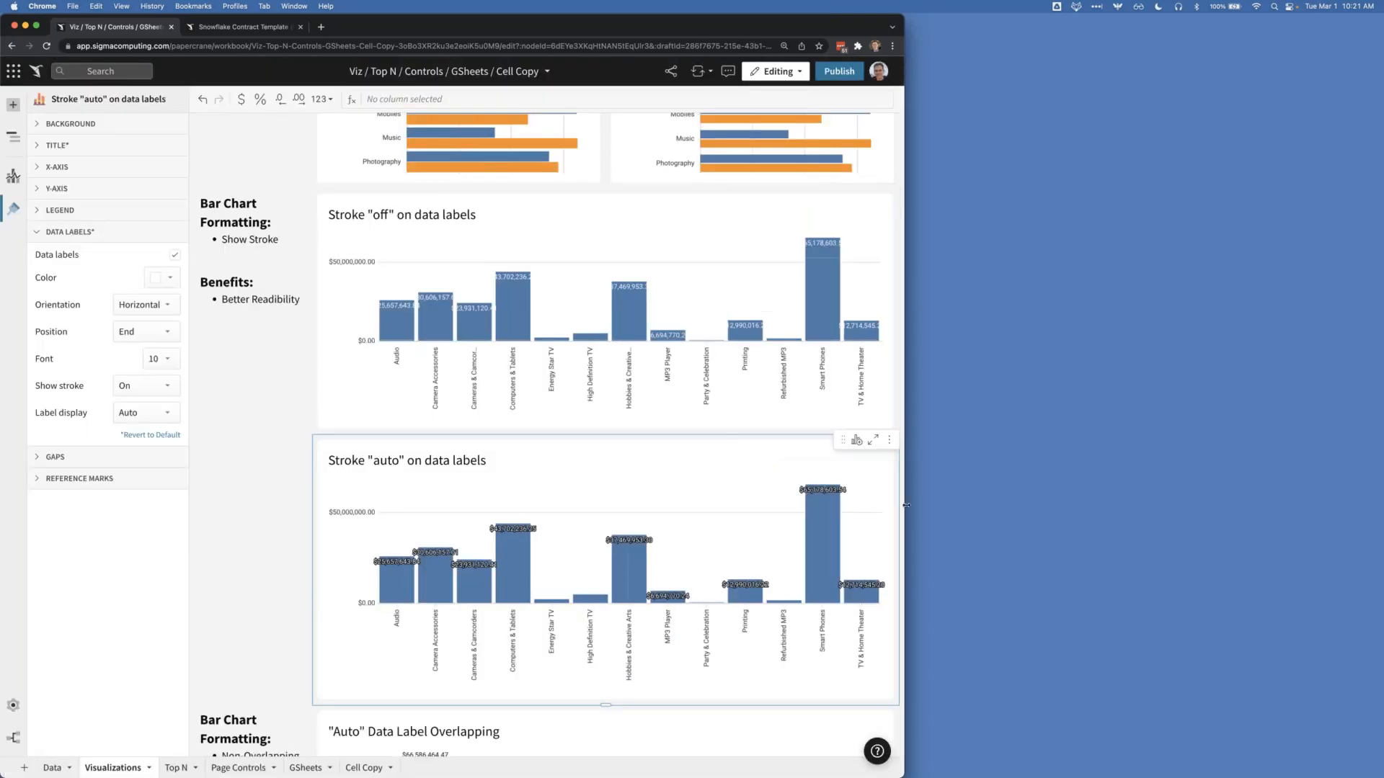
Step: Widen the browser window to nearly full screen width and examine the stroked labels on the Stroke "auto" chart
{"action": "left_click_drag", "start_coordinate": [906, 503], "coordinate": [1253, 518]}
{"action": "scroll", "coordinate": [1122, 519], "scroll_direction": "down", "scroll_amount": 4}
{"action": "scroll", "coordinate": [1149, 491], "scroll_direction": "down", "scroll_amount": 3}
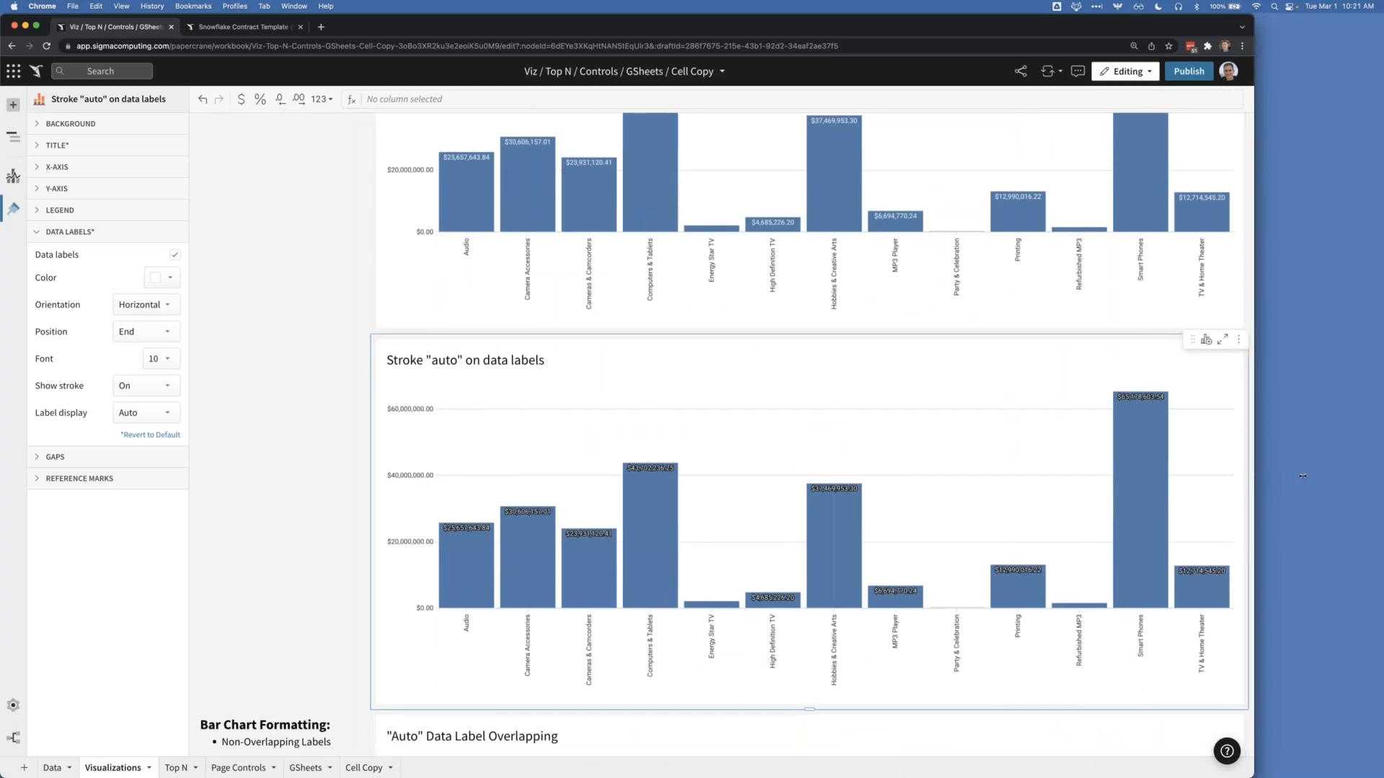
{"action": "left_click_drag", "start_coordinate": [1255, 474], "coordinate": [1302, 475]}
Step: Reopen the Stroke "auto" chart's data label formatting and set Show stroke back to Auto
{"action": "left_click", "coordinate": [553, 416]}
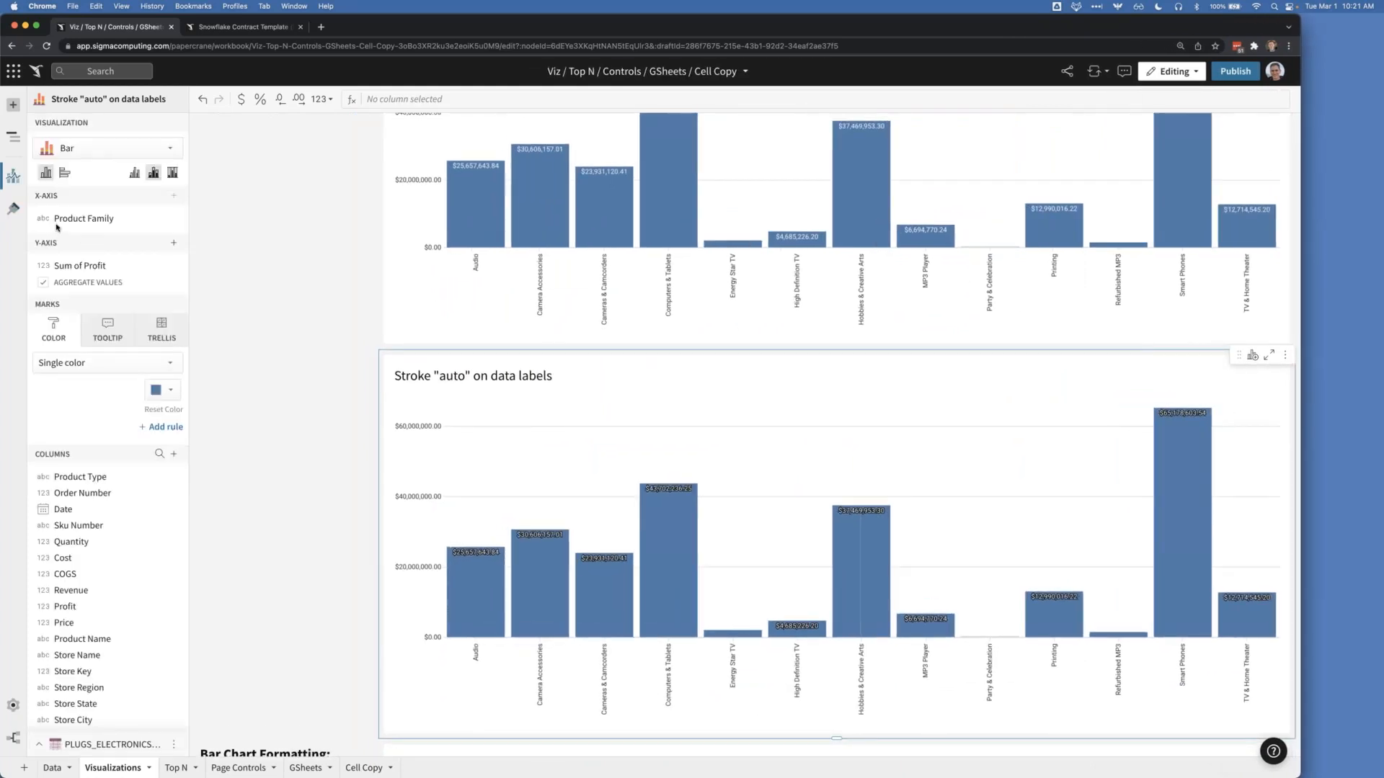
{"action": "left_click", "coordinate": [13, 209]}
{"action": "left_click", "coordinate": [79, 253]}
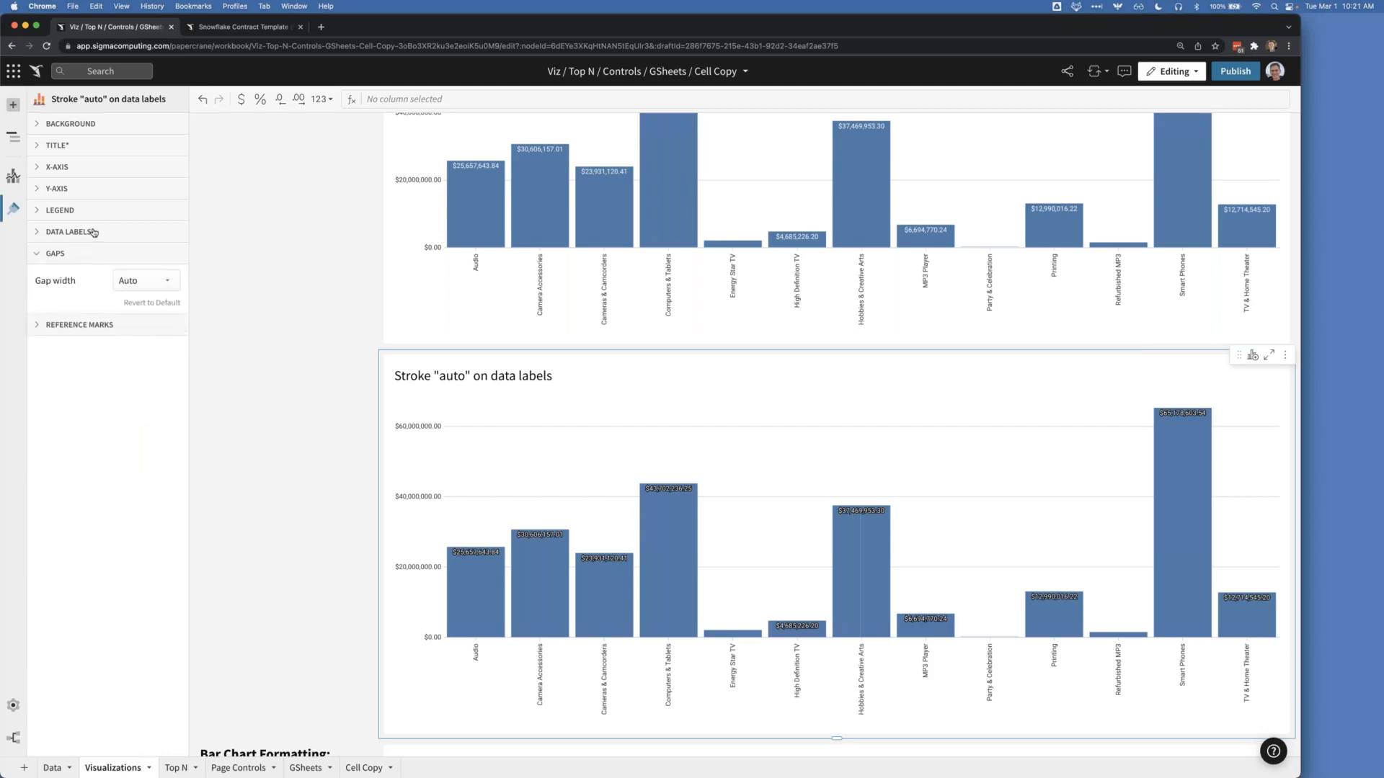
{"action": "left_click", "coordinate": [92, 232]}
{"action": "left_click", "coordinate": [145, 387]}
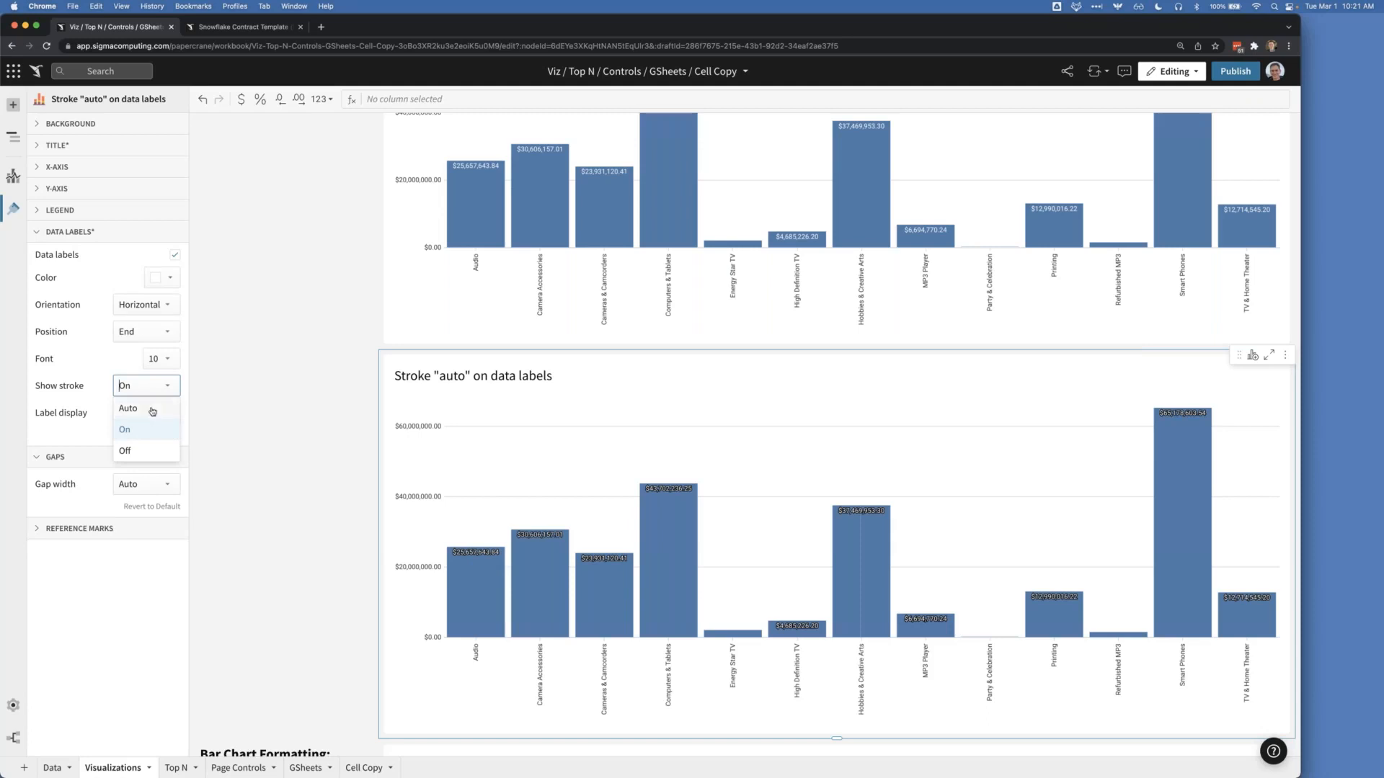
{"action": "left_click", "coordinate": [128, 408]}
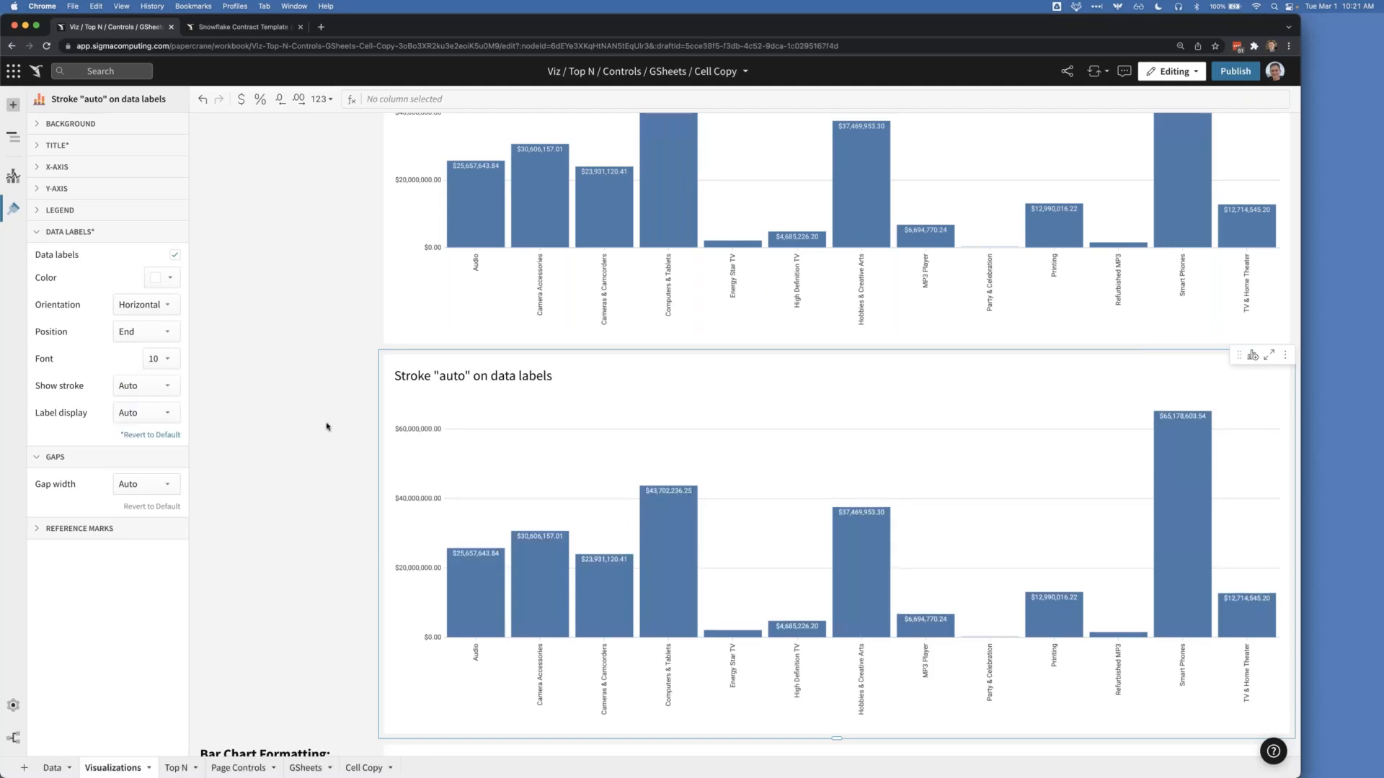
Step: Compare the "Auto" and "All" Data Label Overlapping charts and examine the "All" chart's overlapping labels around Alabama and Arizona up close
{"action": "scroll", "coordinate": [326, 427], "scroll_direction": "down", "scroll_amount": 5}
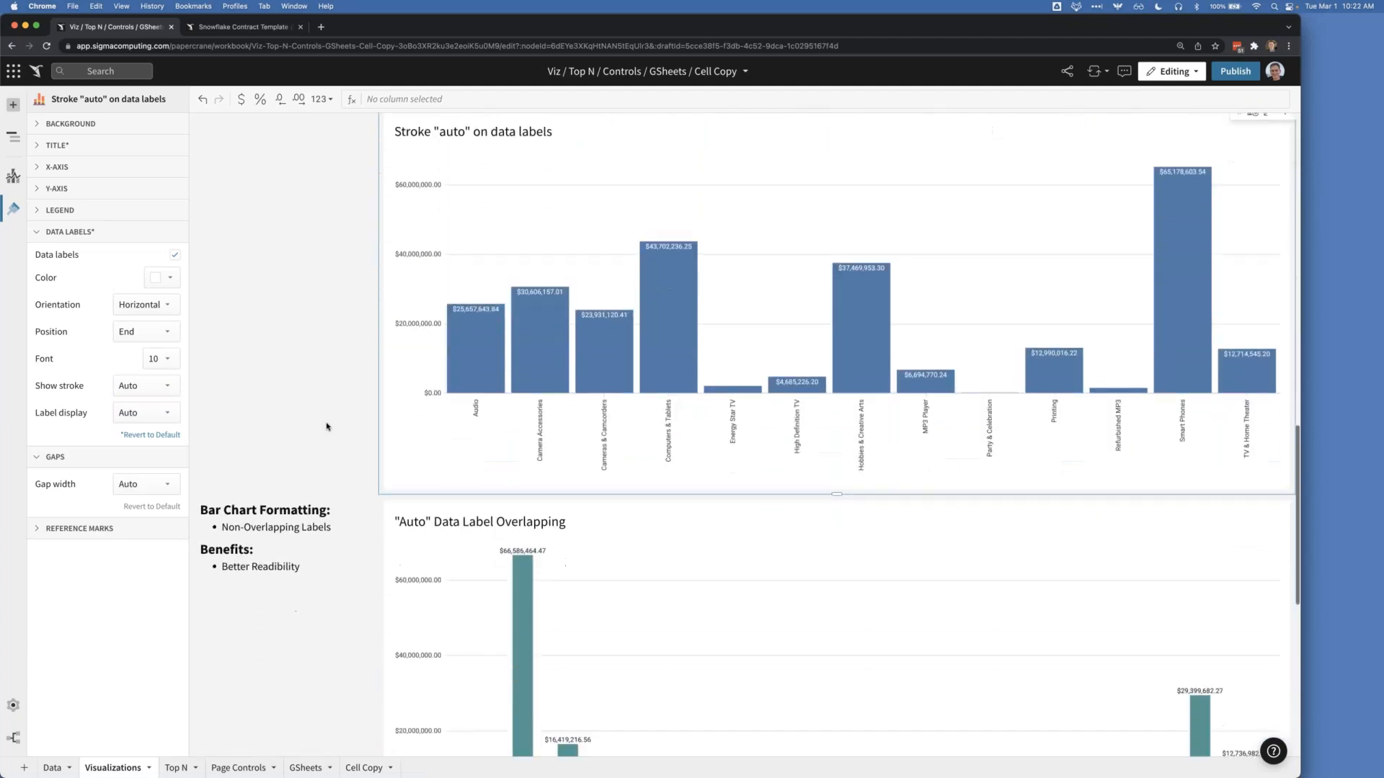
{"action": "scroll", "coordinate": [326, 427], "scroll_direction": "down", "scroll_amount": 4}
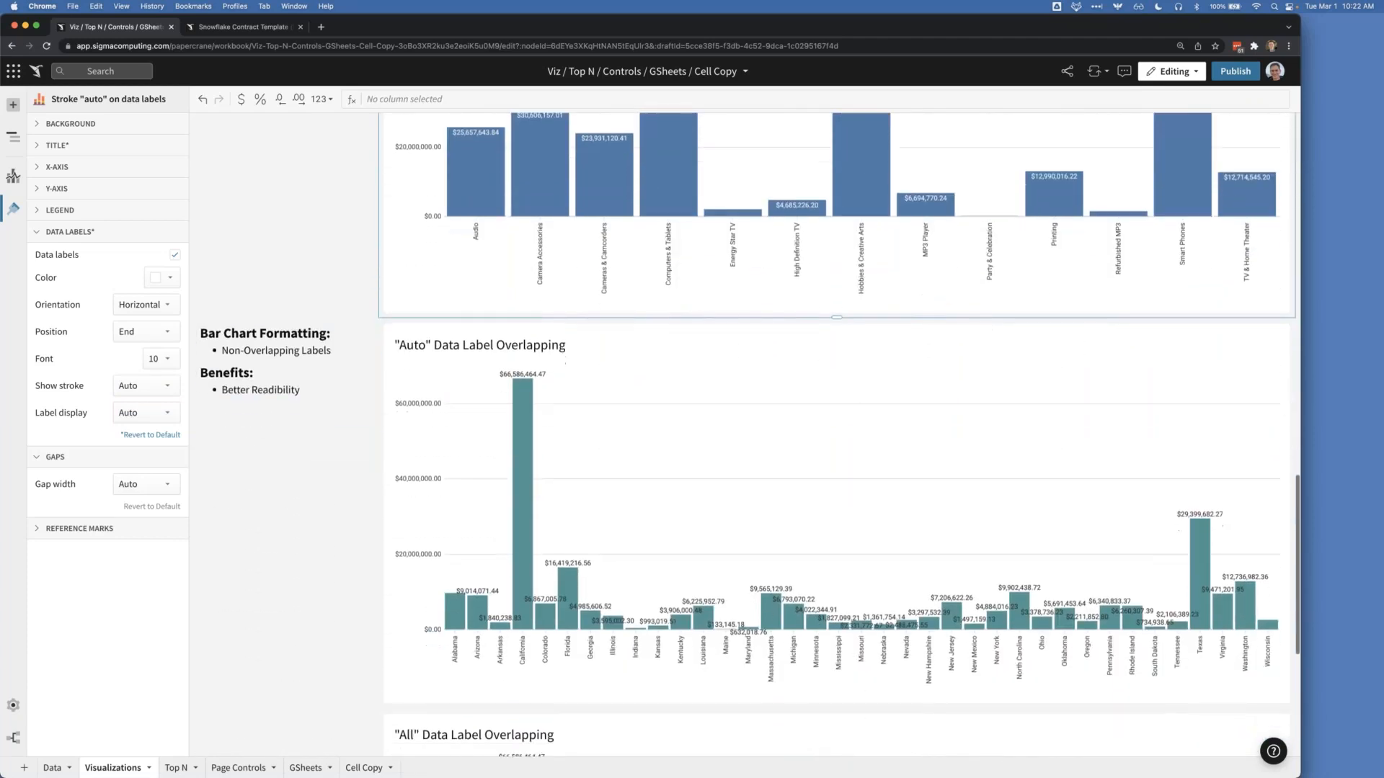
{"action": "scroll", "coordinate": [748, 434], "scroll_direction": "down", "scroll_amount": 2}
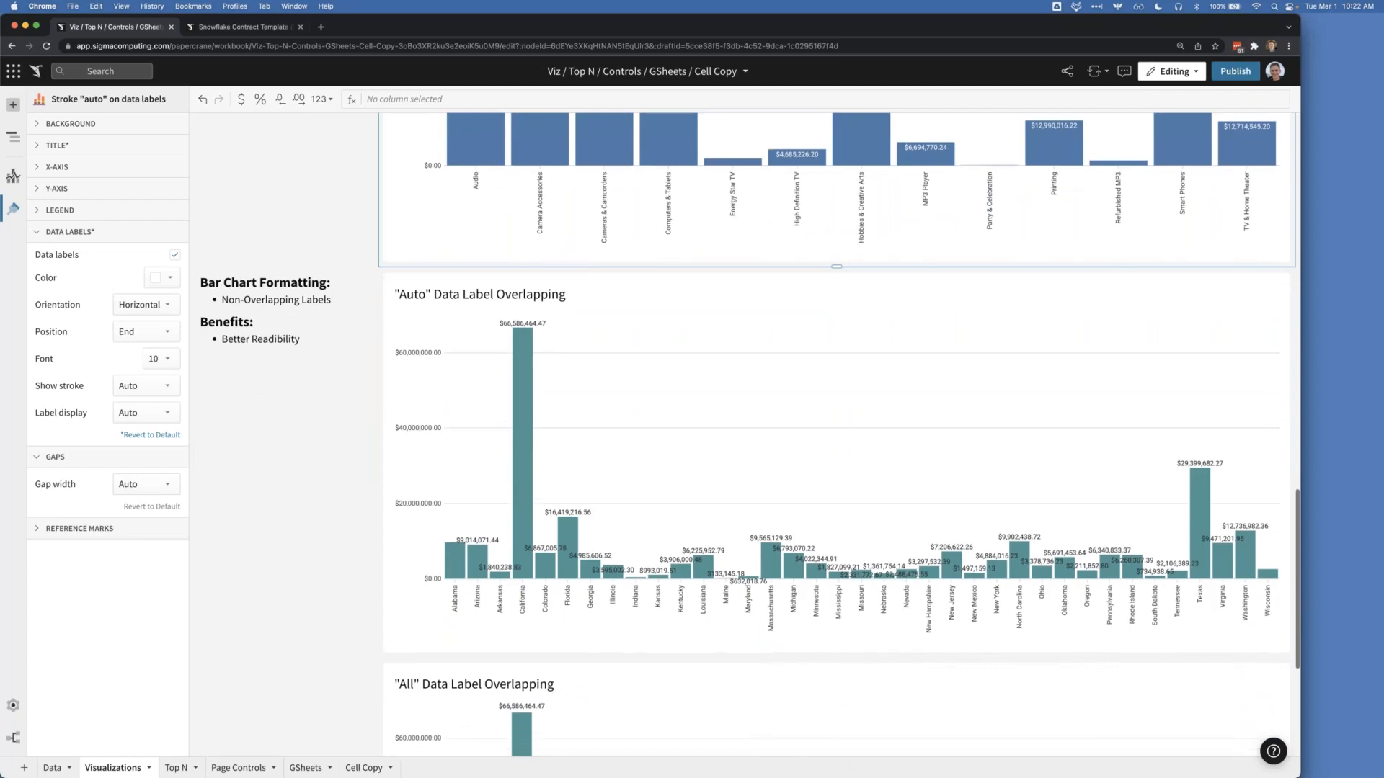
{"action": "scroll", "coordinate": [748, 425], "scroll_direction": "down", "scroll_amount": 3}
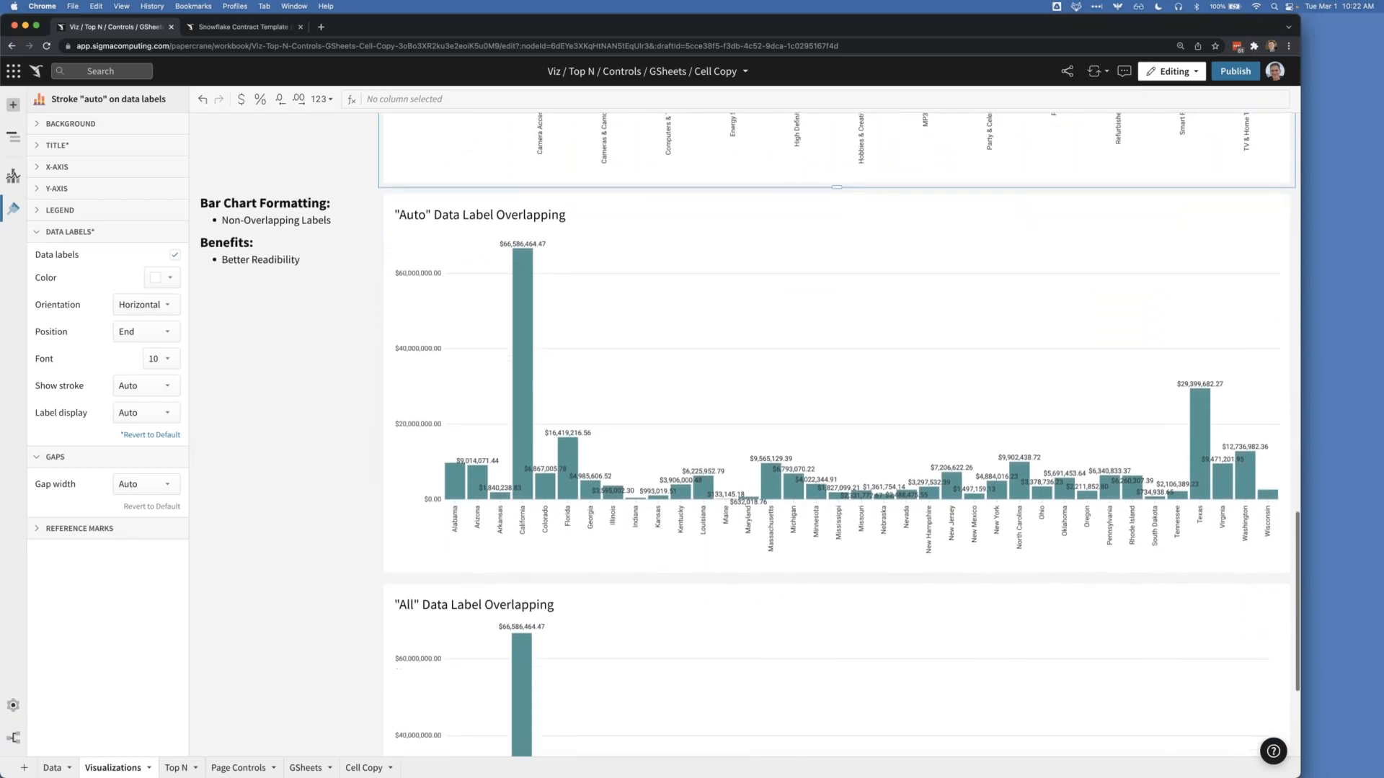
{"action": "scroll", "coordinate": [748, 425], "scroll_direction": "down", "scroll_amount": 2}
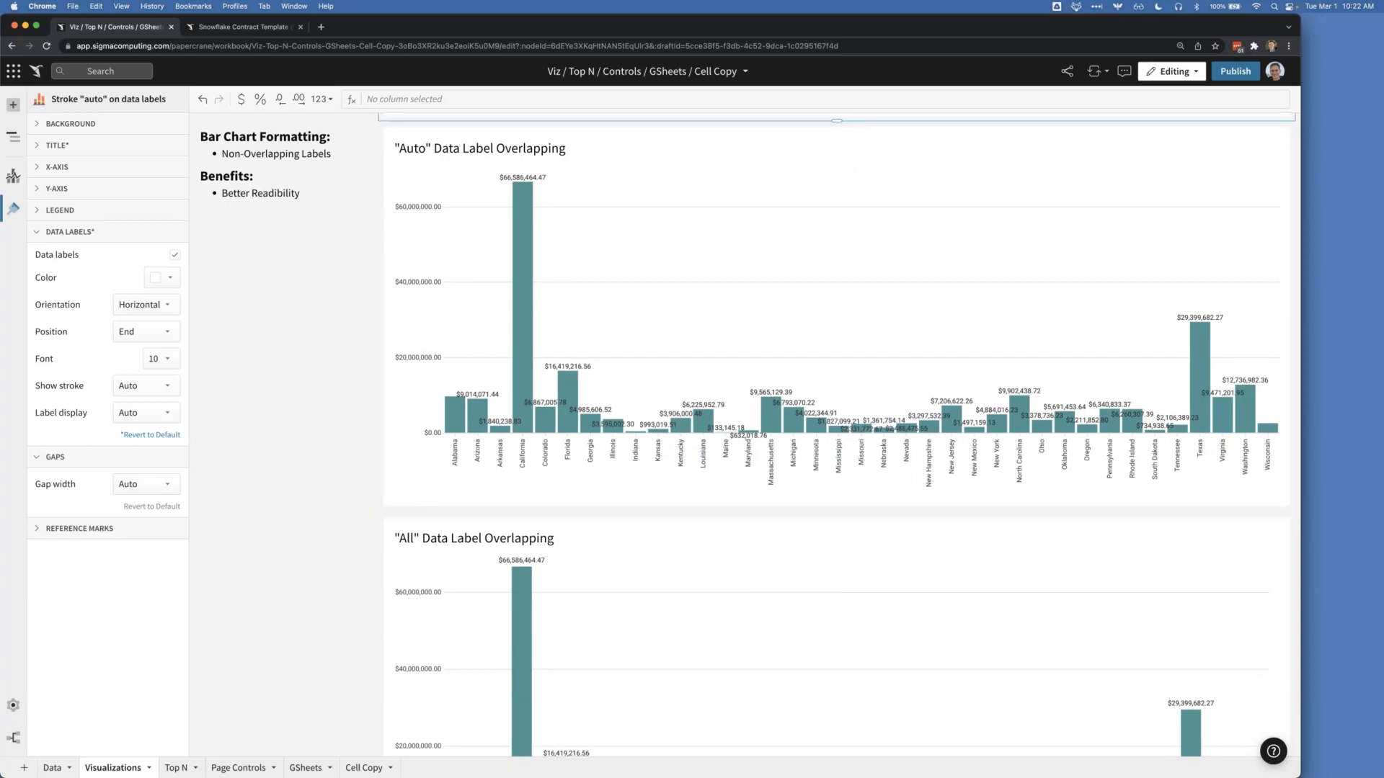
{"action": "scroll", "coordinate": [392, 442], "scroll_direction": "down", "scroll_amount": 3}
{"action": "scroll", "coordinate": [356, 479], "scroll_direction": "down", "scroll_amount": 2}
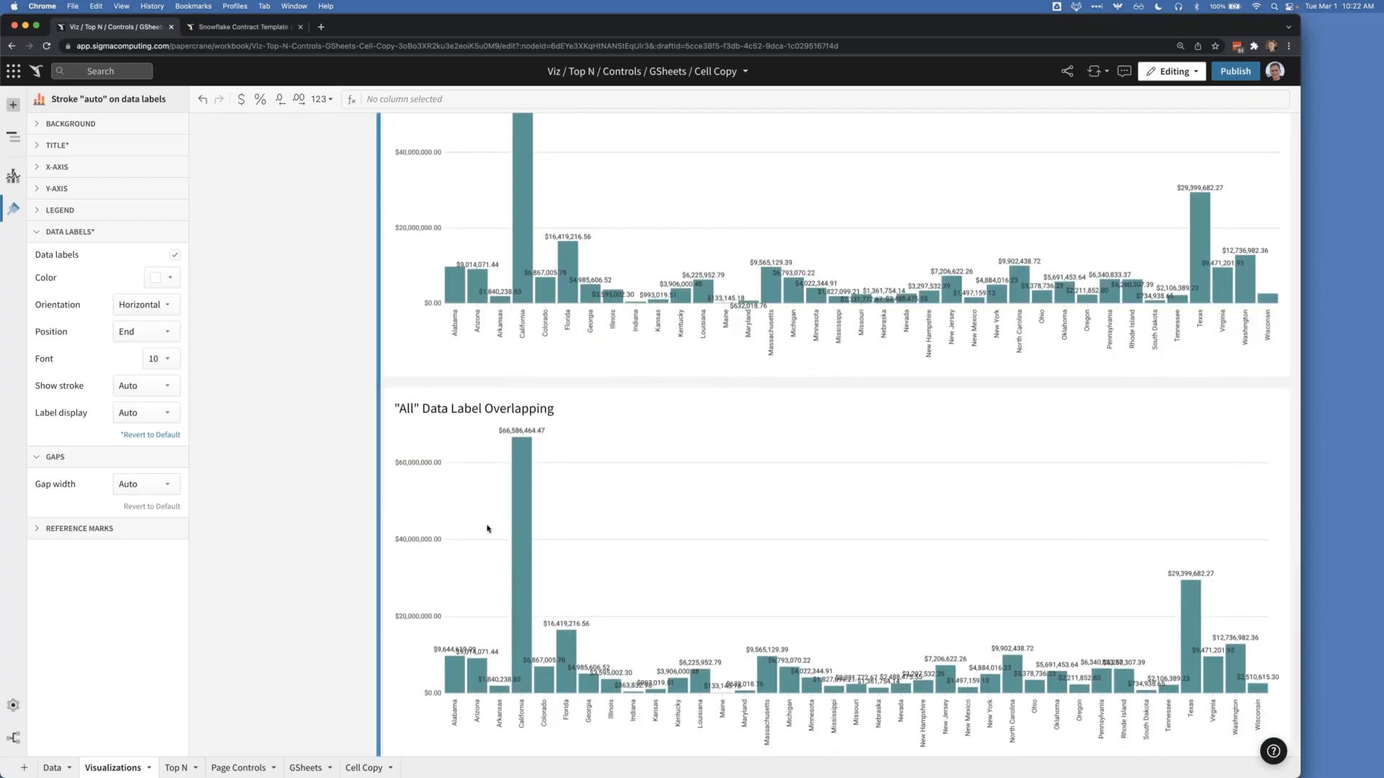
{"action": "scroll", "coordinate": [472, 568], "scroll_direction": "down", "scroll_amount": 2}
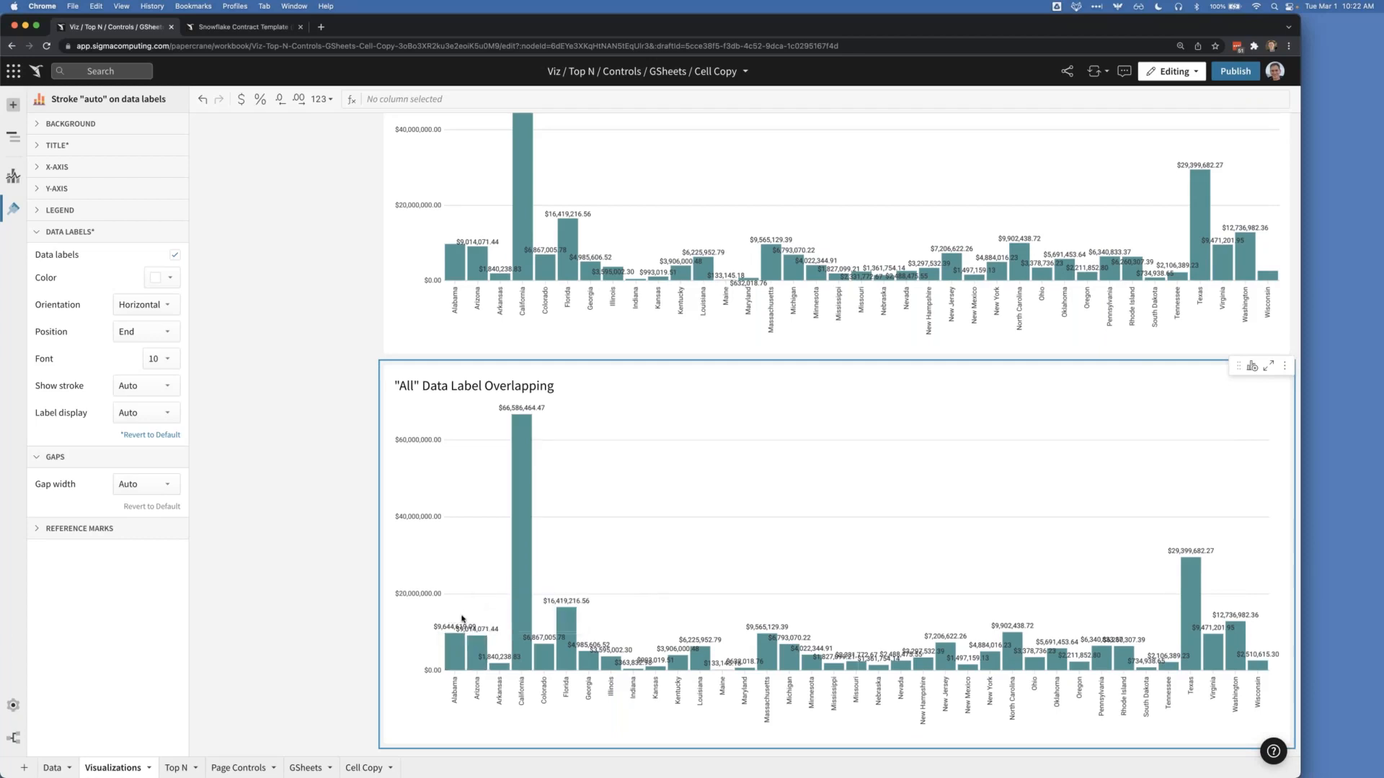
{"action": "mouse_move", "coordinate": [455, 638]}
{"action": "scroll", "coordinate": [486, 631], "scroll_direction": "up", "scroll_amount": 5}
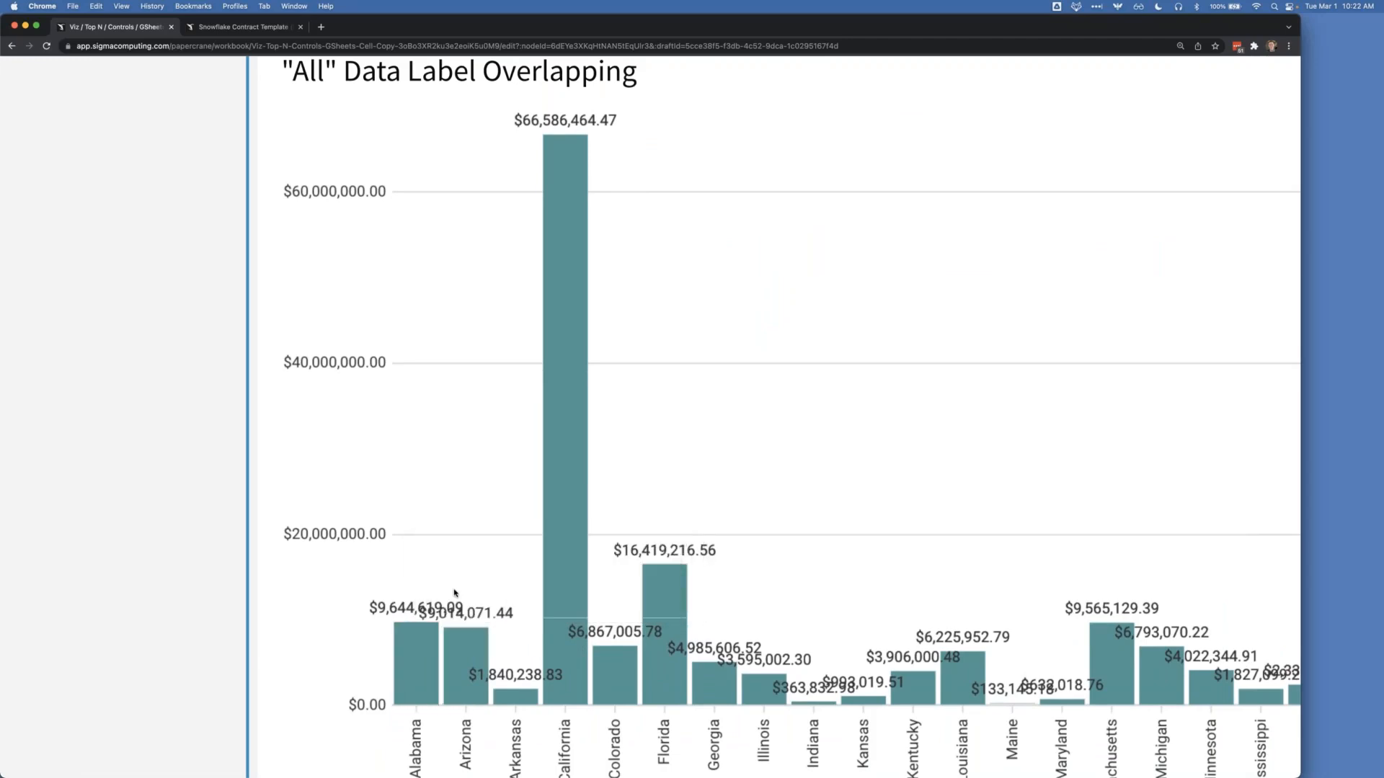
{"action": "scroll", "coordinate": [454, 594], "scroll_direction": "down", "scroll_amount": 6}
{"action": "scroll", "coordinate": [485, 526], "scroll_direction": "up", "scroll_amount": 1}
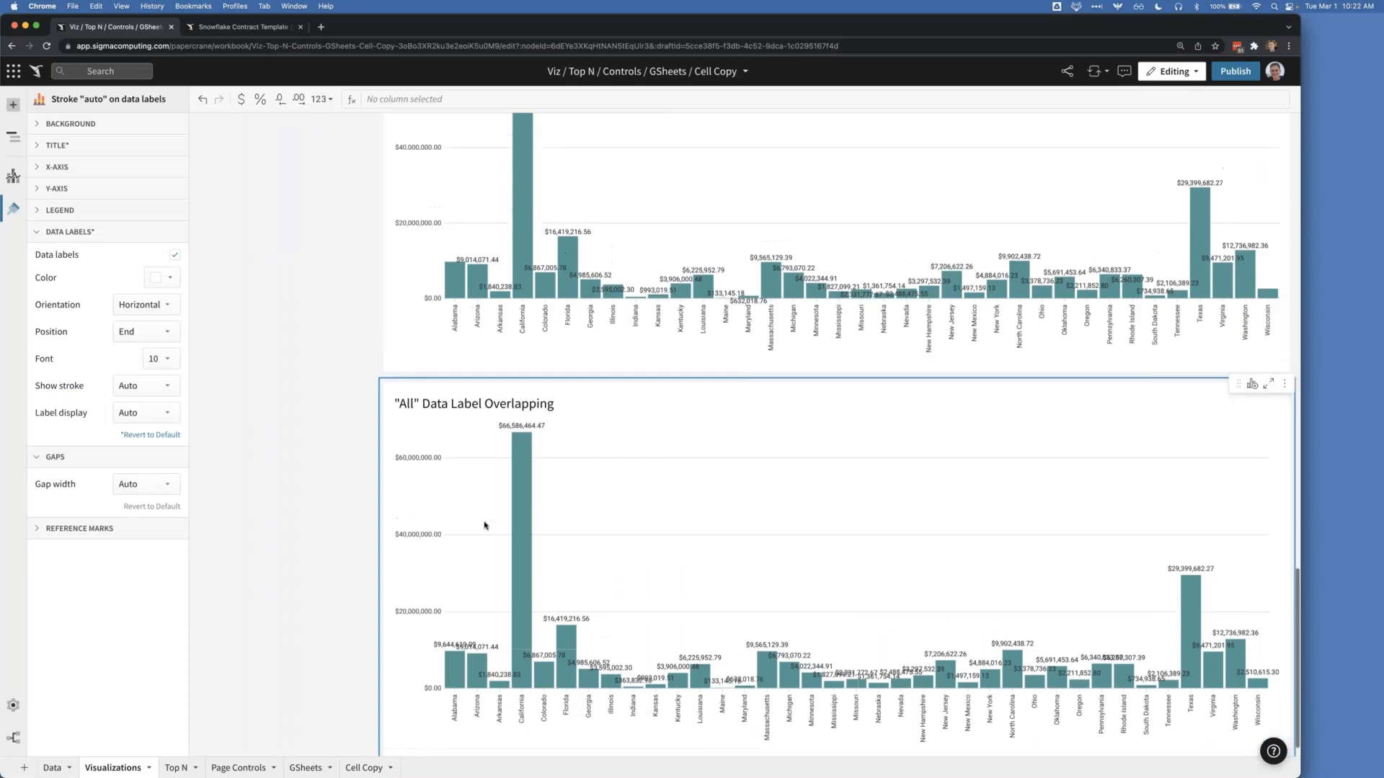
Step: Examine the labels above the Alabama and Arizona bars of the "Auto" Data Label Overlapping chart up close
{"action": "scroll", "coordinate": [486, 525], "scroll_direction": "up", "scroll_amount": 3}
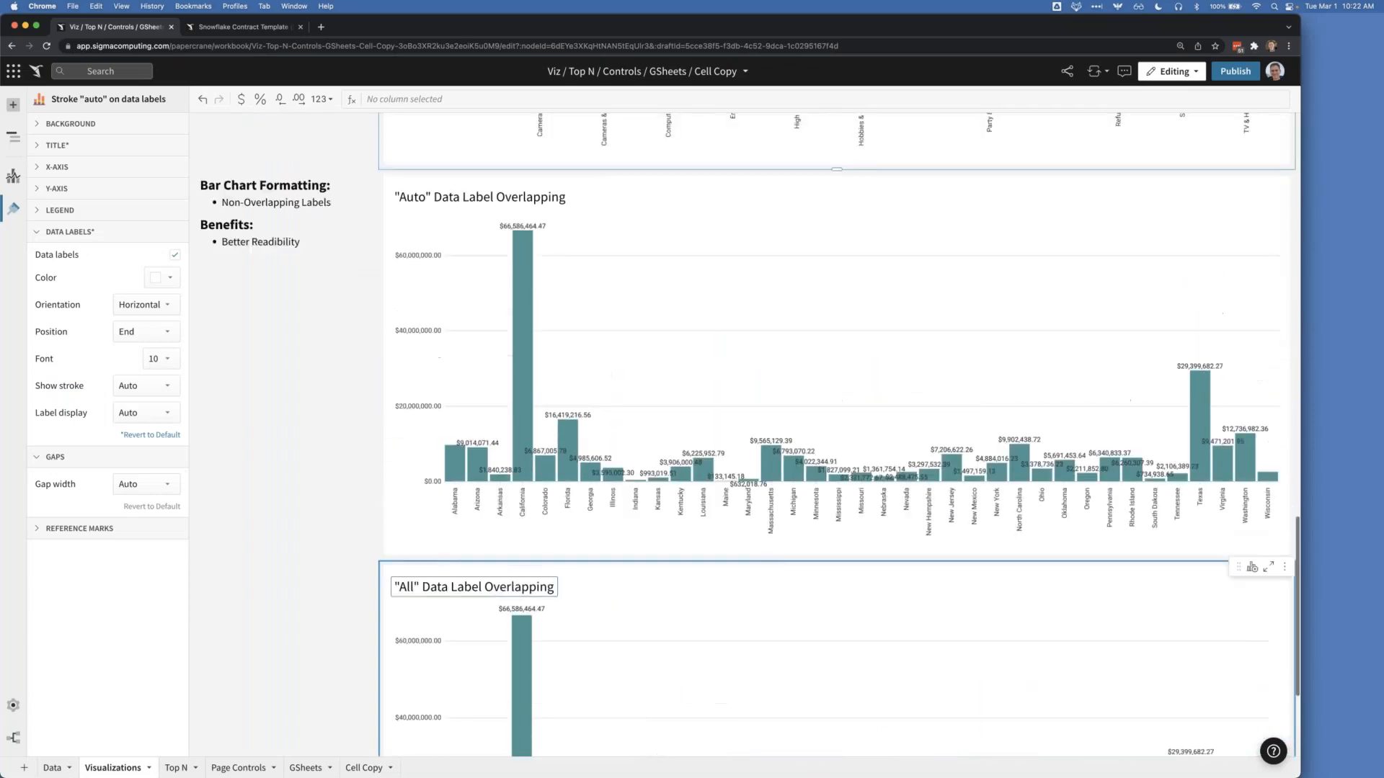
{"action": "scroll", "coordinate": [491, 474], "scroll_direction": "up", "scroll_amount": 1}
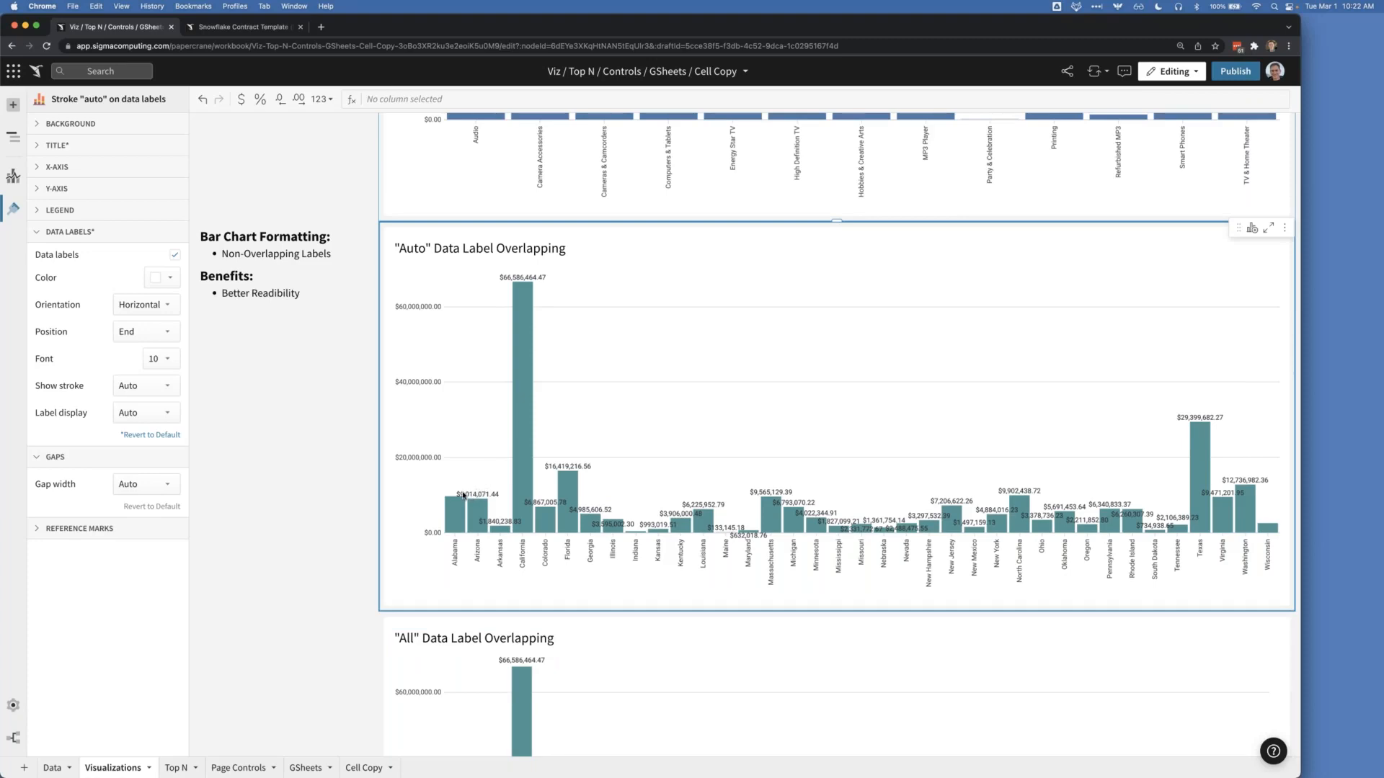
{"action": "scroll", "coordinate": [463, 495], "scroll_direction": "up", "scroll_amount": 5}
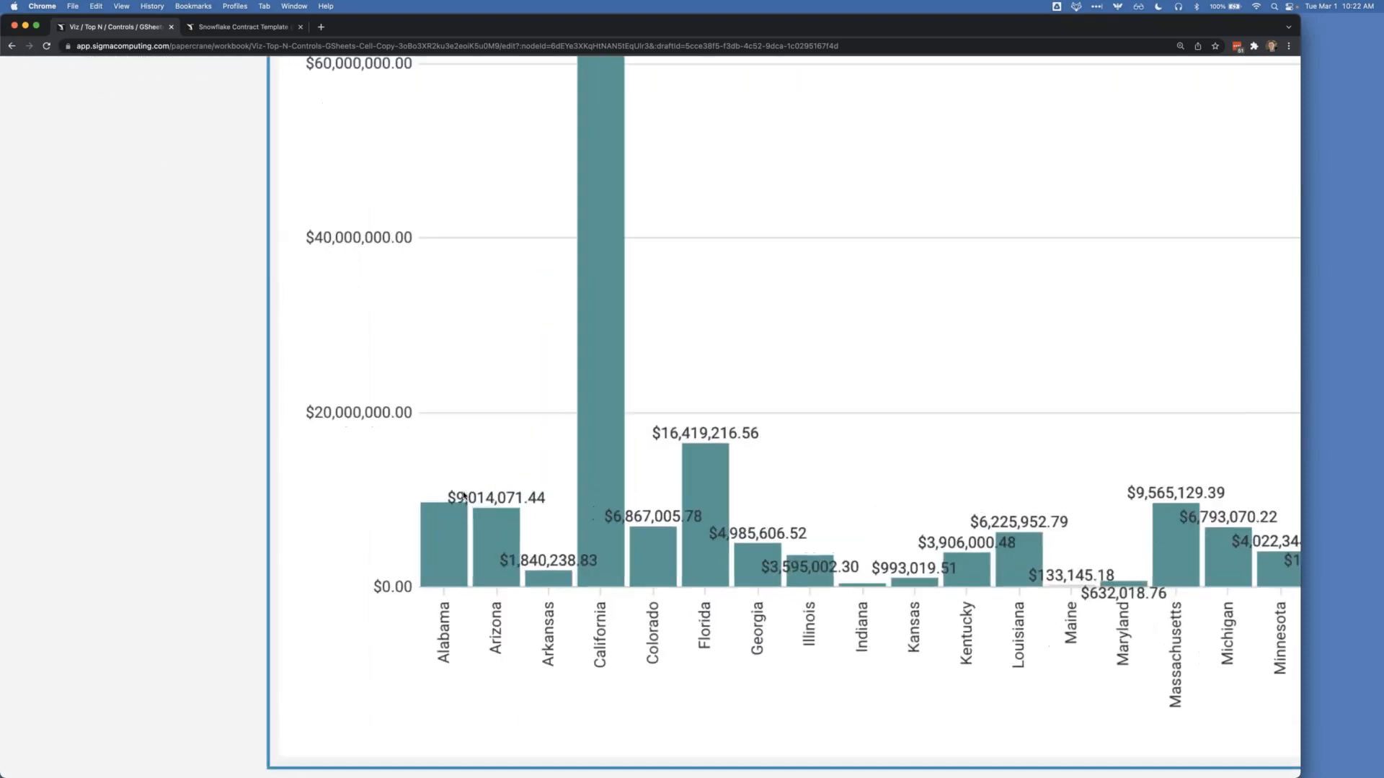
{"action": "mouse_move", "coordinate": [439, 530]}
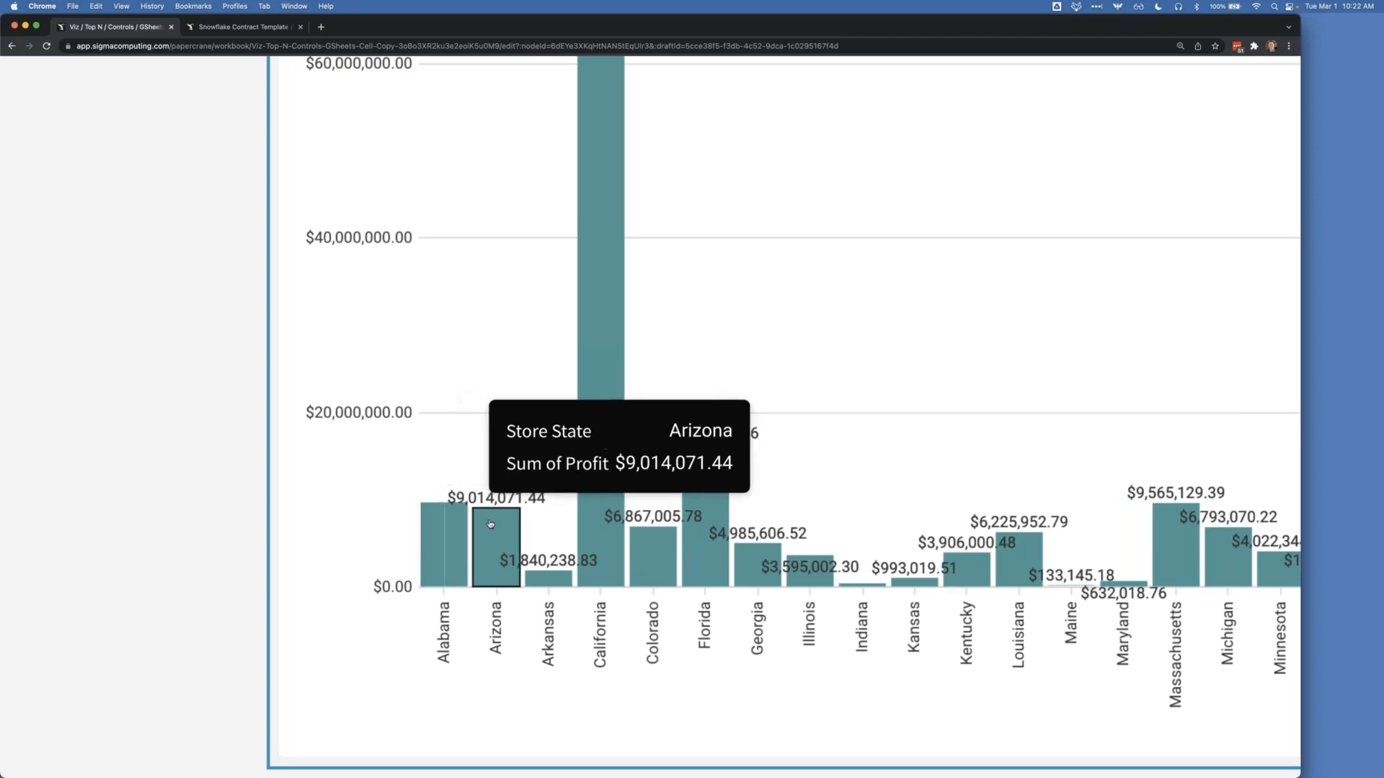
{"action": "scroll", "coordinate": [567, 516], "scroll_direction": "down", "scroll_amount": 5}
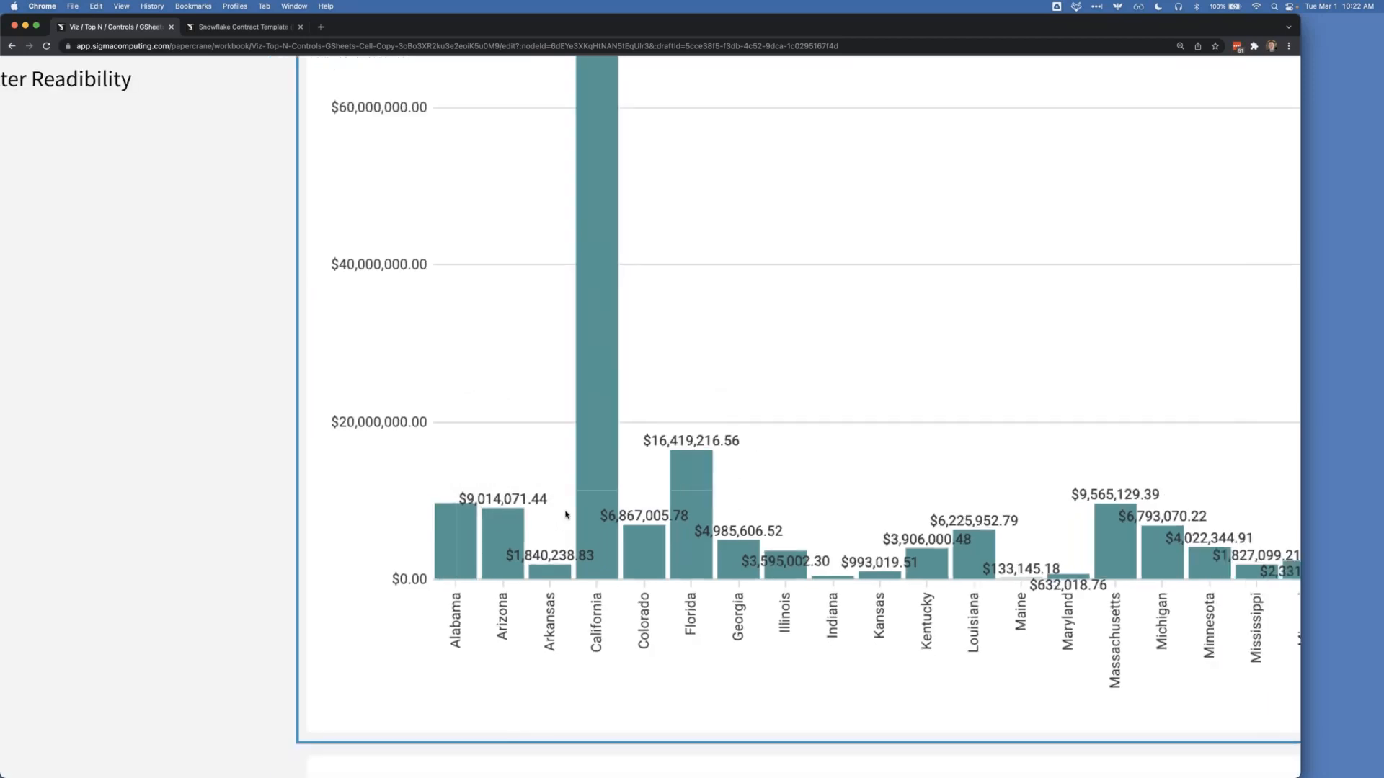
Step: Open the data label formatting of the "Auto" Data Label Overlapping chart and switch its data labels off and on again
{"action": "left_click", "coordinate": [488, 372]}
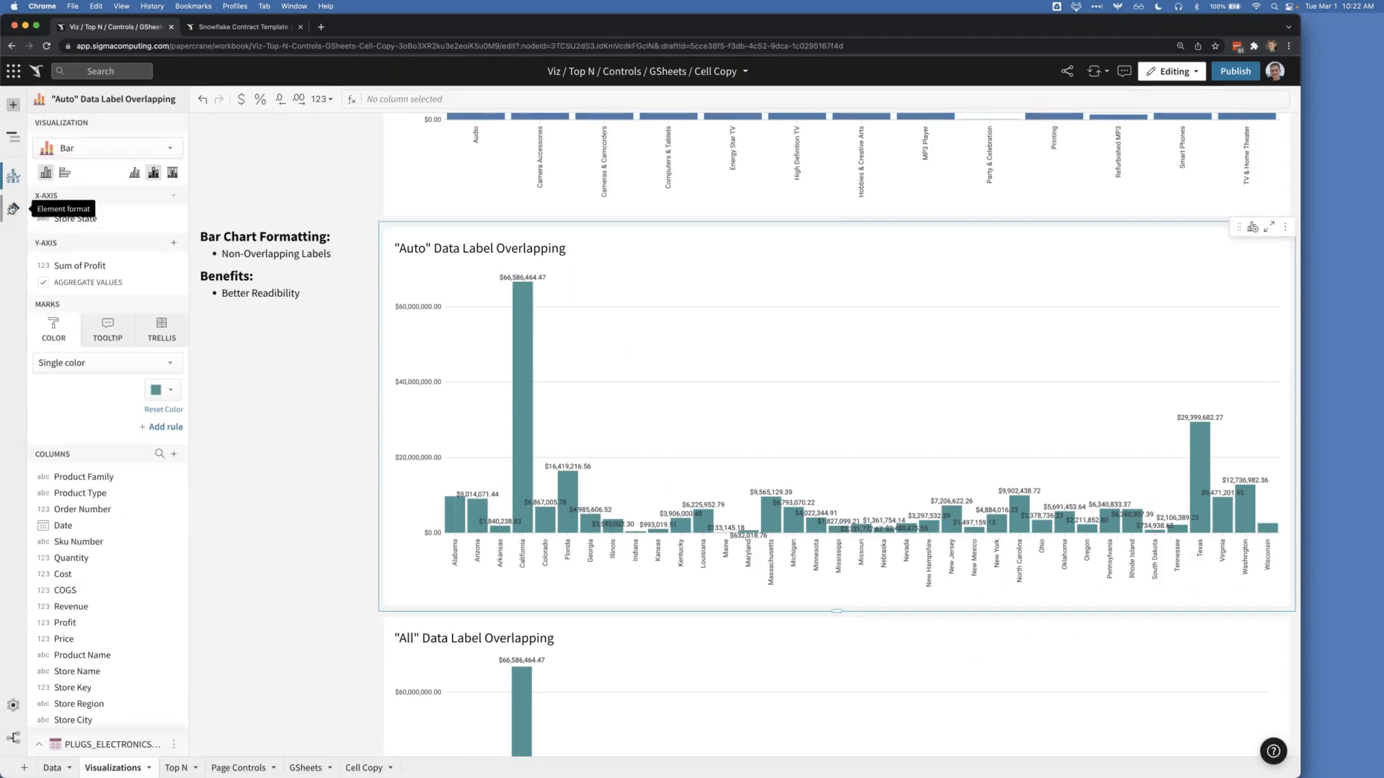
{"action": "left_click", "coordinate": [12, 208]}
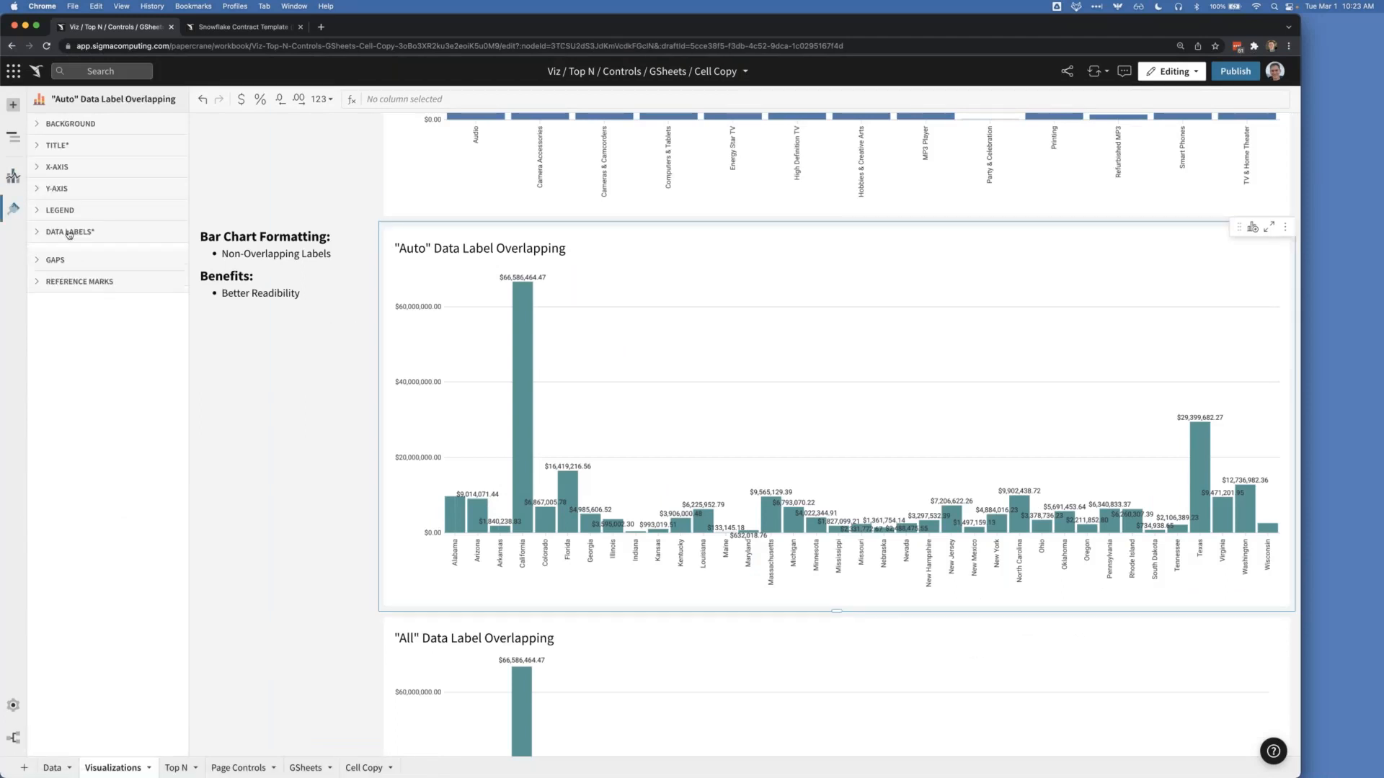
{"action": "left_click", "coordinate": [68, 231]}
{"action": "left_click", "coordinate": [173, 256]}
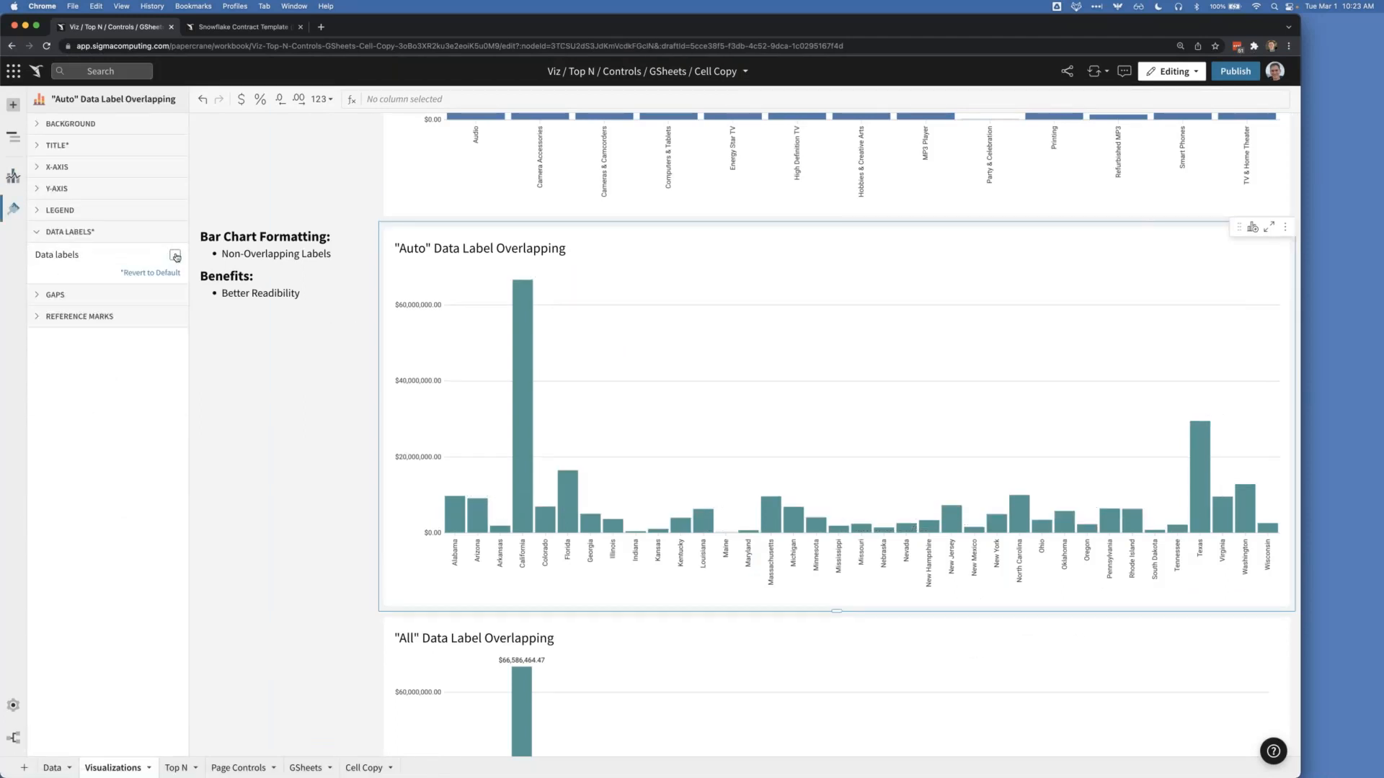
{"action": "left_click", "coordinate": [175, 256]}
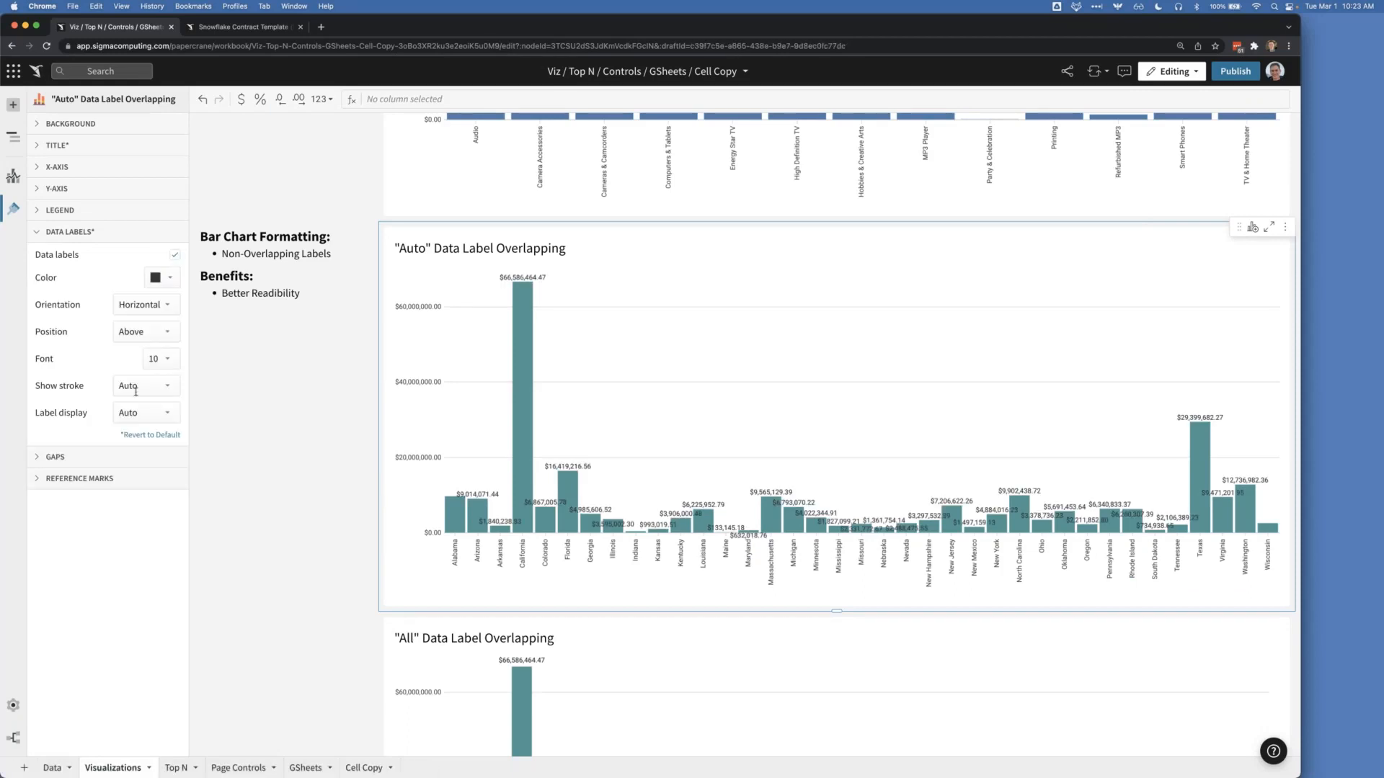
Step: Set the "Auto" overlapping chart's Label display to All, then return it to Auto
{"action": "left_click", "coordinate": [127, 414]}
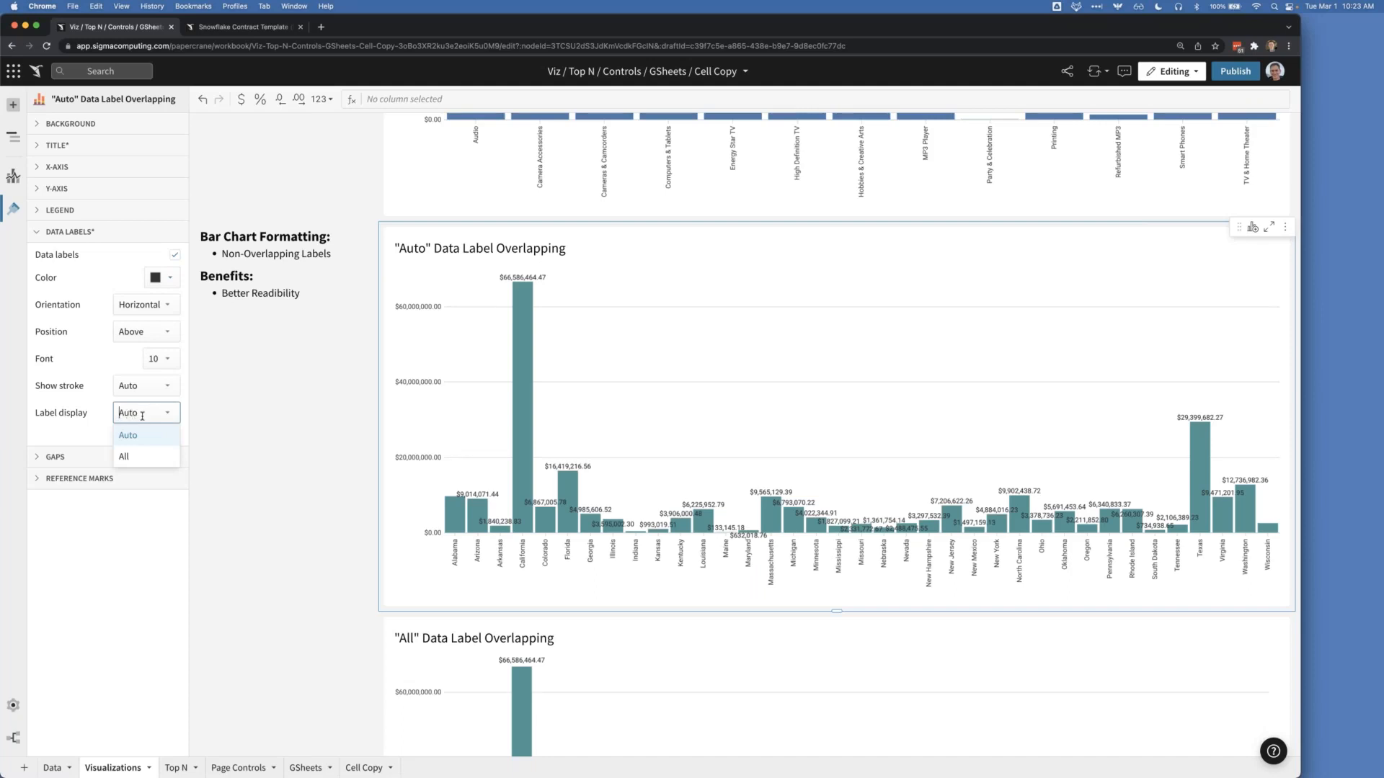
{"action": "left_click", "coordinate": [131, 457]}
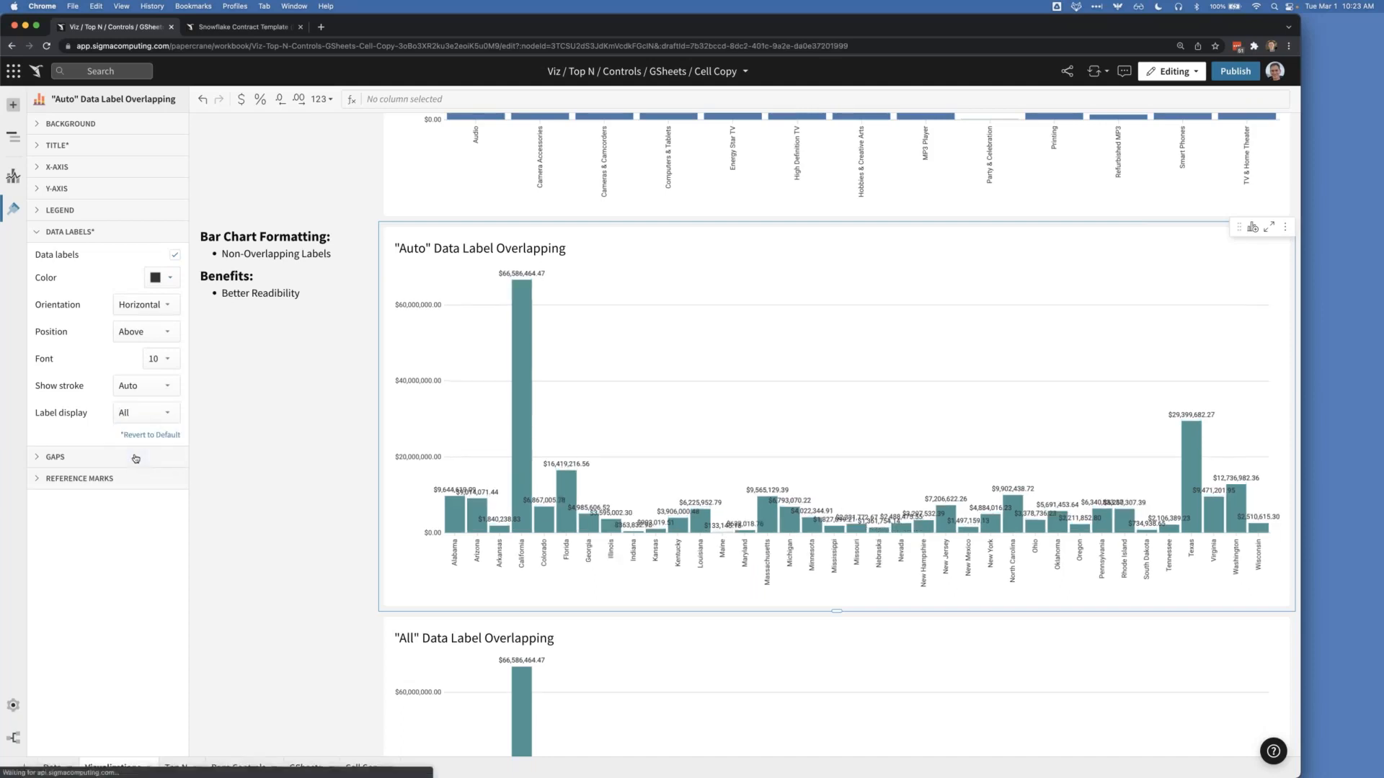
{"action": "left_click", "coordinate": [141, 415]}
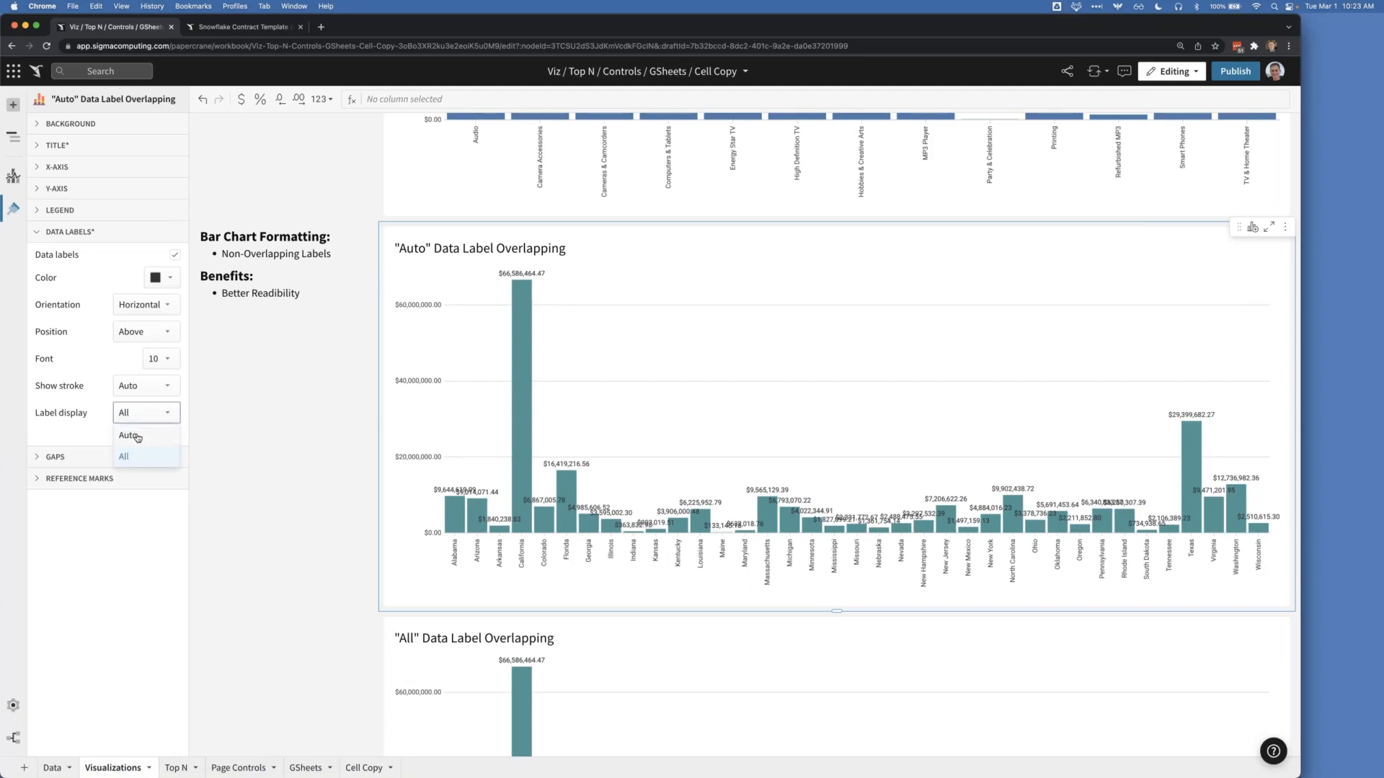
{"action": "left_click", "coordinate": [137, 437]}
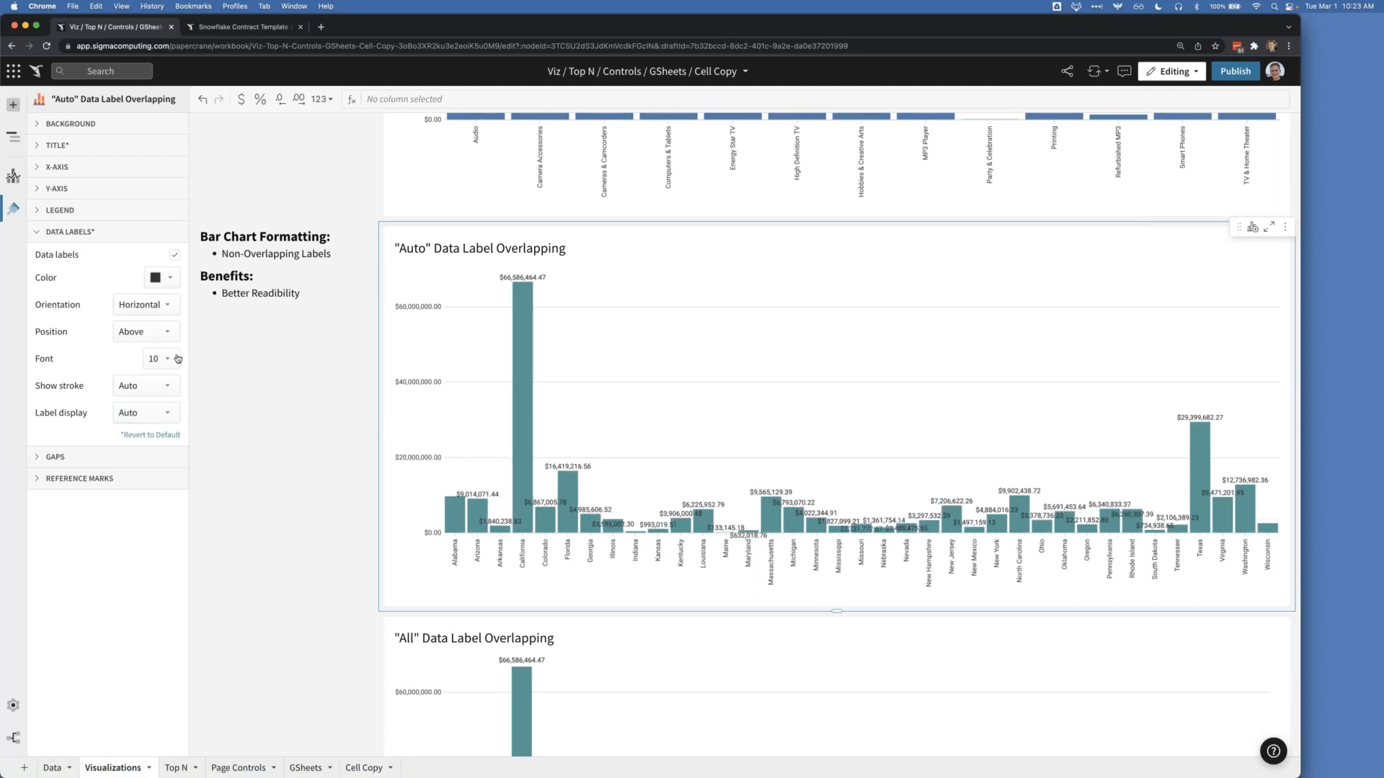
Step: Enlarge the "Auto" overlapping chart's data label font to 32 and then 48, and set Label display to All
{"action": "left_click", "coordinate": [176, 359]}
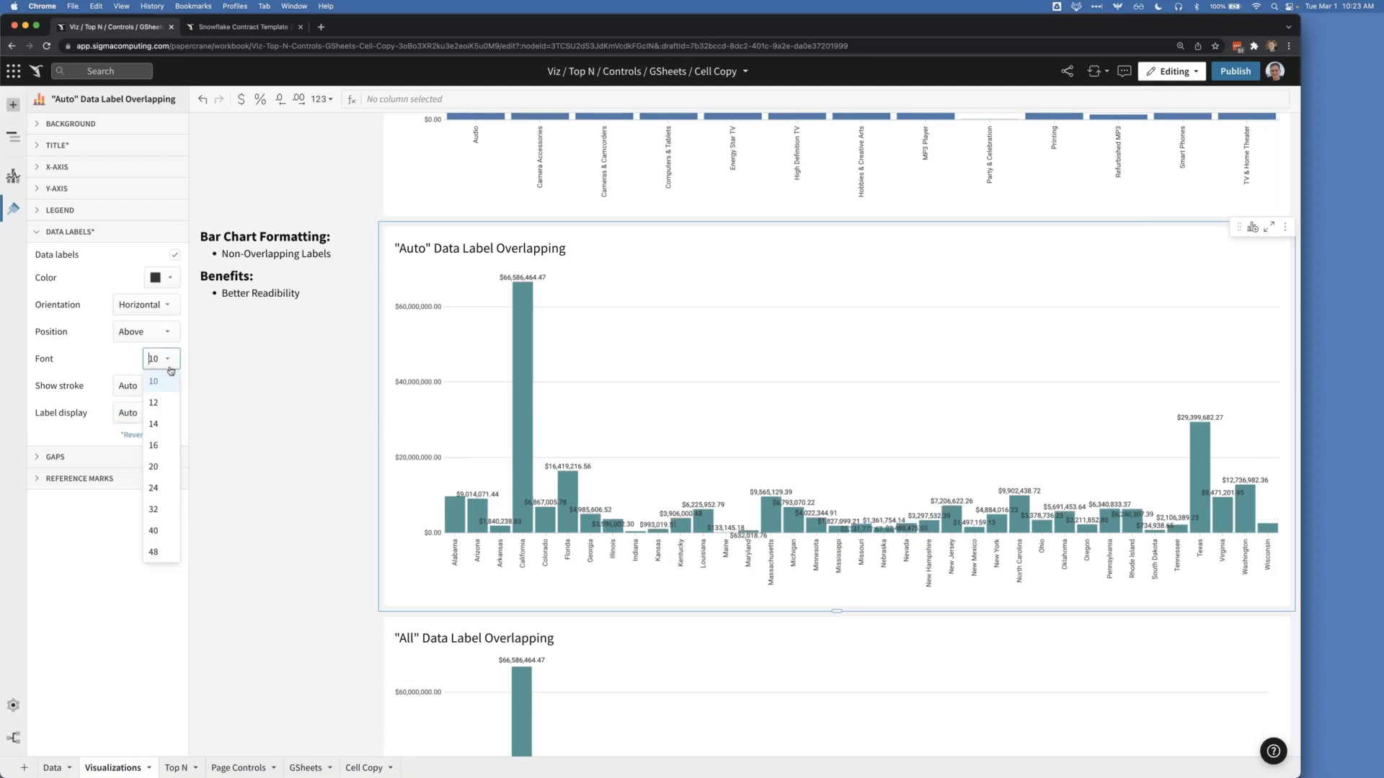
{"action": "left_click", "coordinate": [154, 509]}
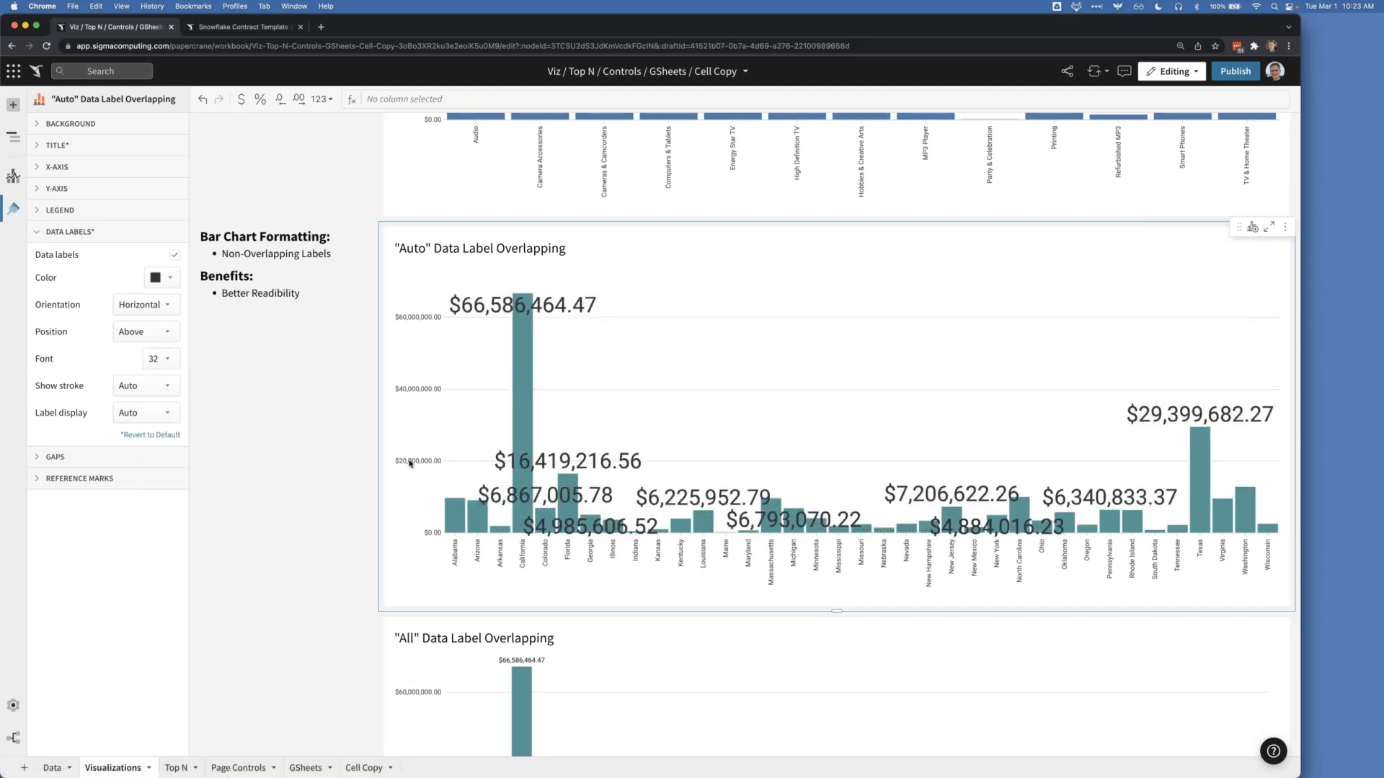
{"action": "left_click", "coordinate": [164, 359]}
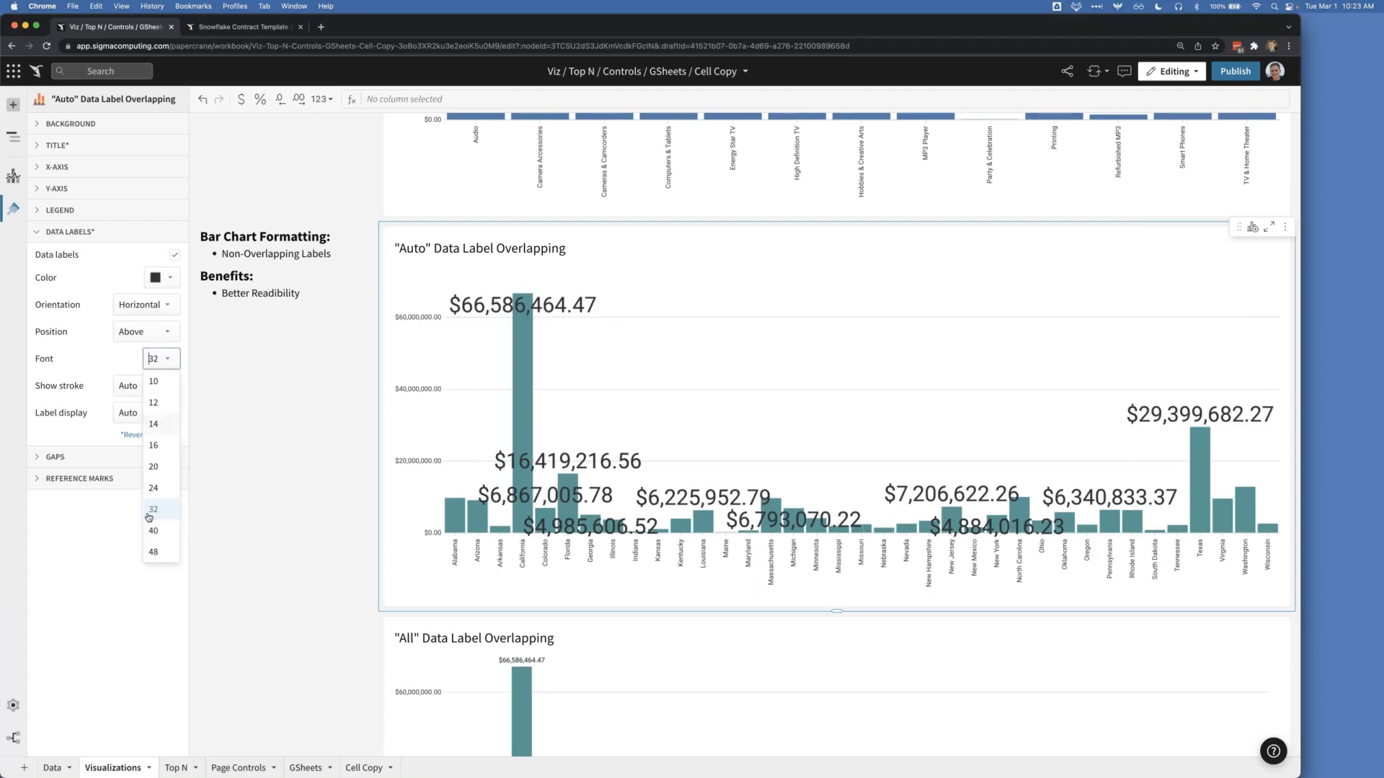
{"action": "left_click", "coordinate": [157, 551]}
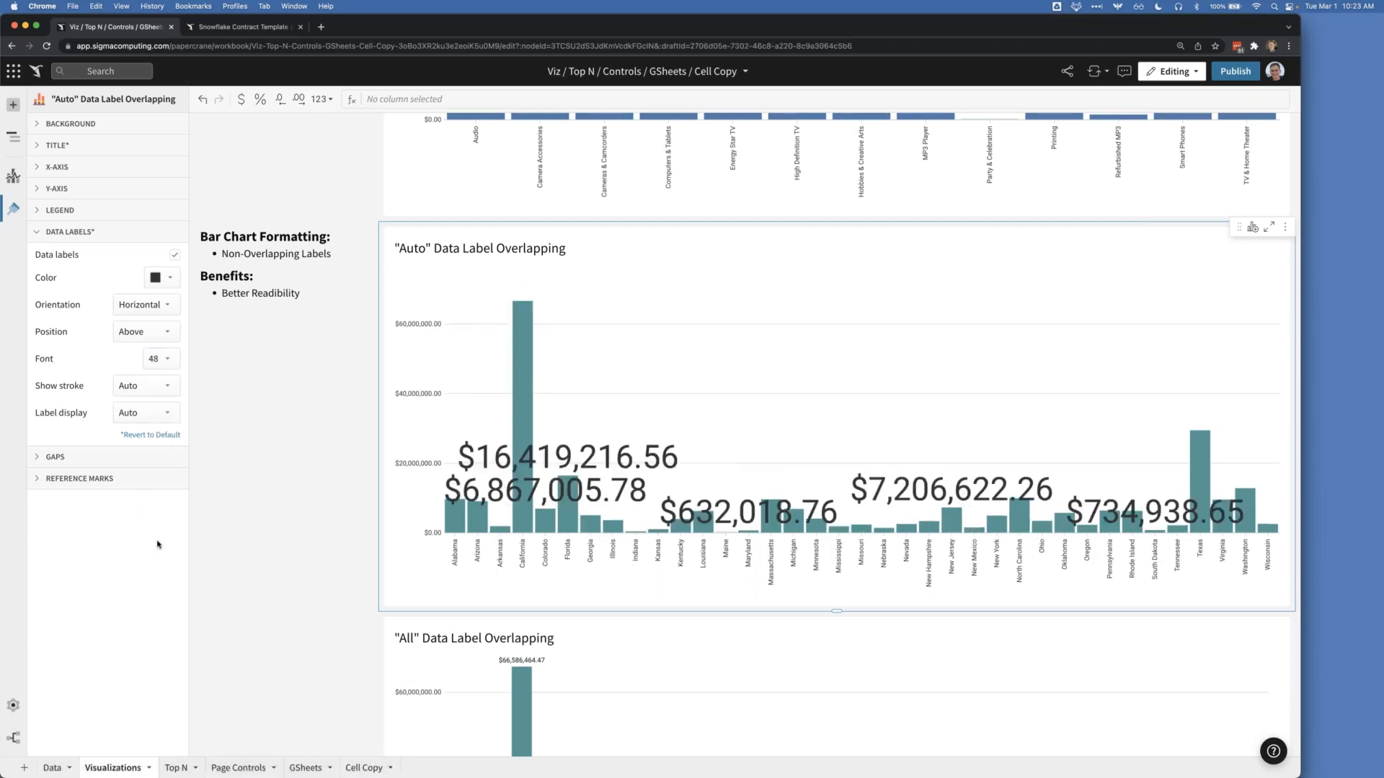
{"action": "left_click", "coordinate": [164, 364]}
{"action": "left_click", "coordinate": [164, 364]}
{"action": "left_click", "coordinate": [135, 413]}
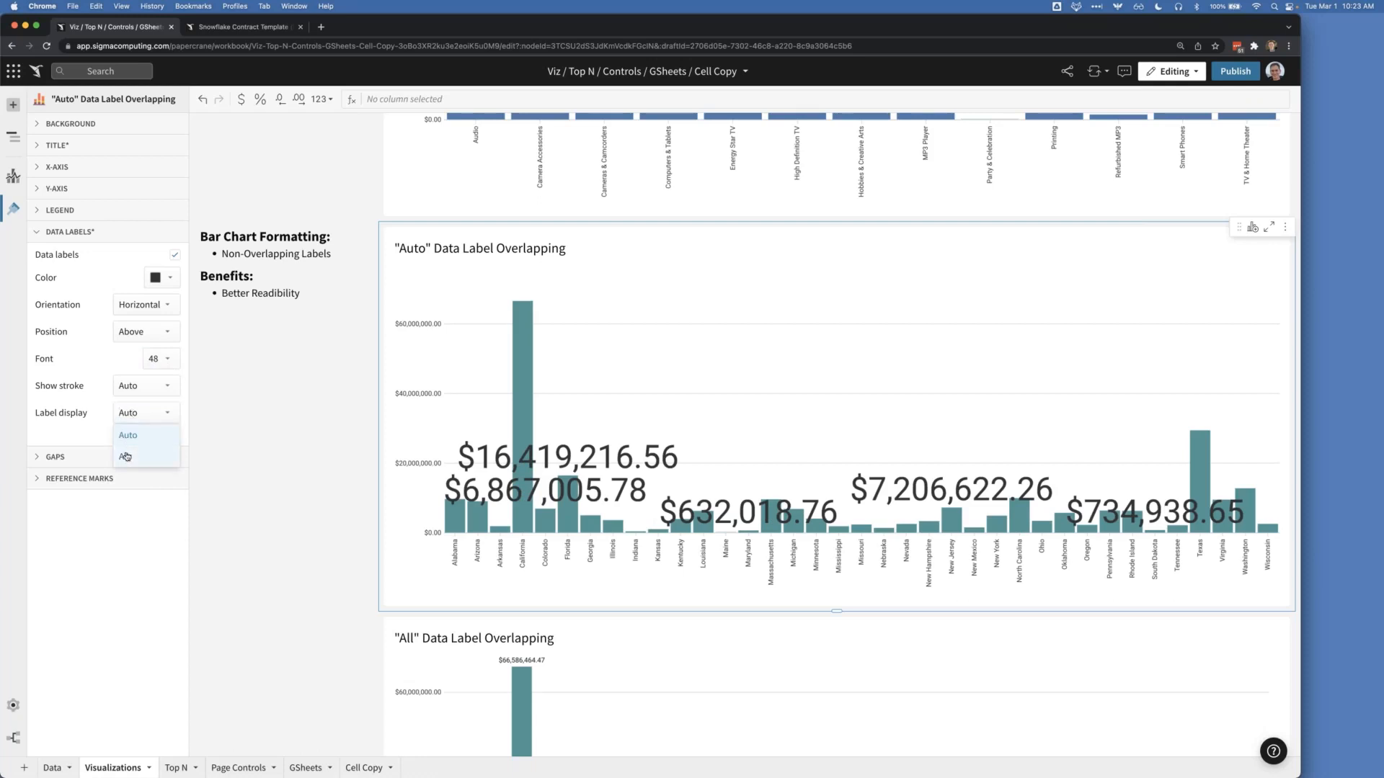
{"action": "left_click", "coordinate": [127, 457]}
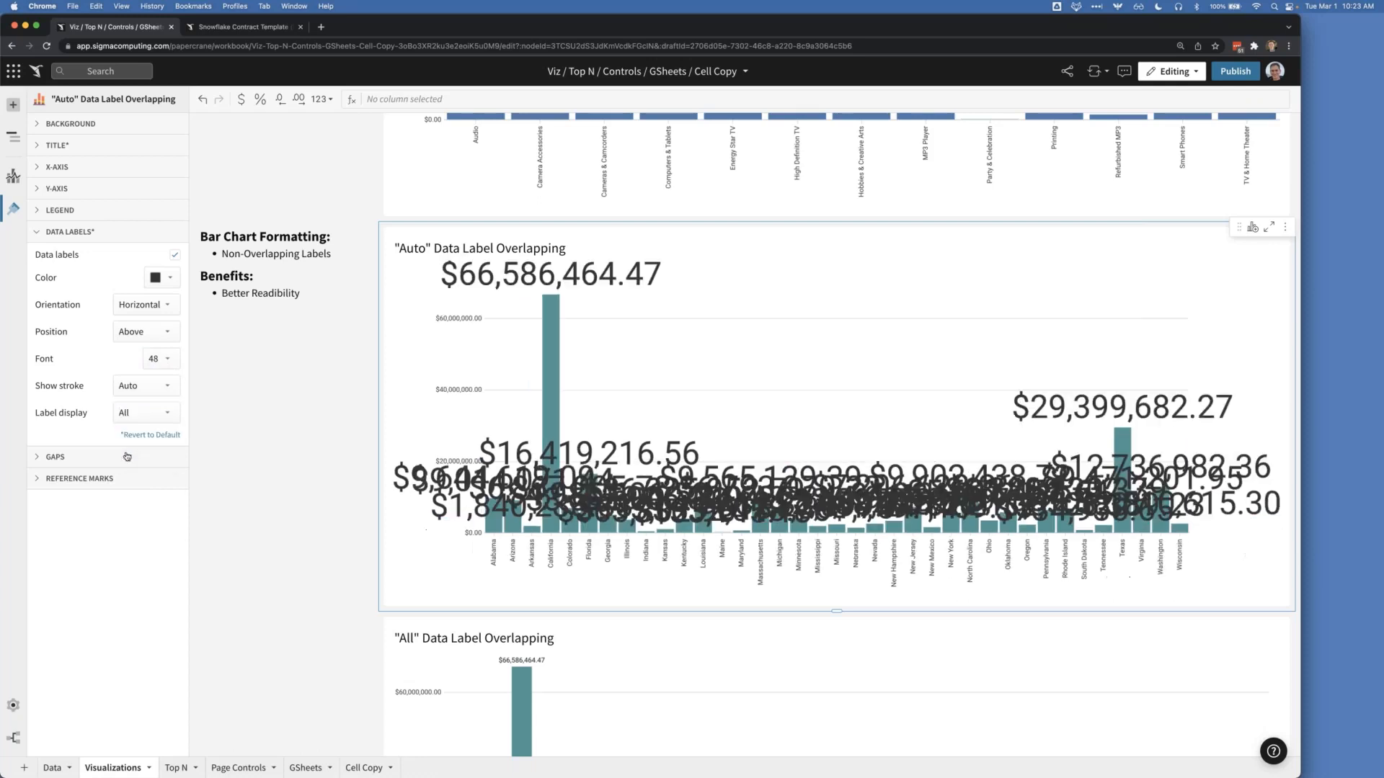
Step: Set the "Auto" overlapping chart's data label font back to 10 and its Label display back to Auto
{"action": "left_click", "coordinate": [173, 364]}
{"action": "left_click", "coordinate": [155, 421]}
{"action": "left_click", "coordinate": [137, 413]}
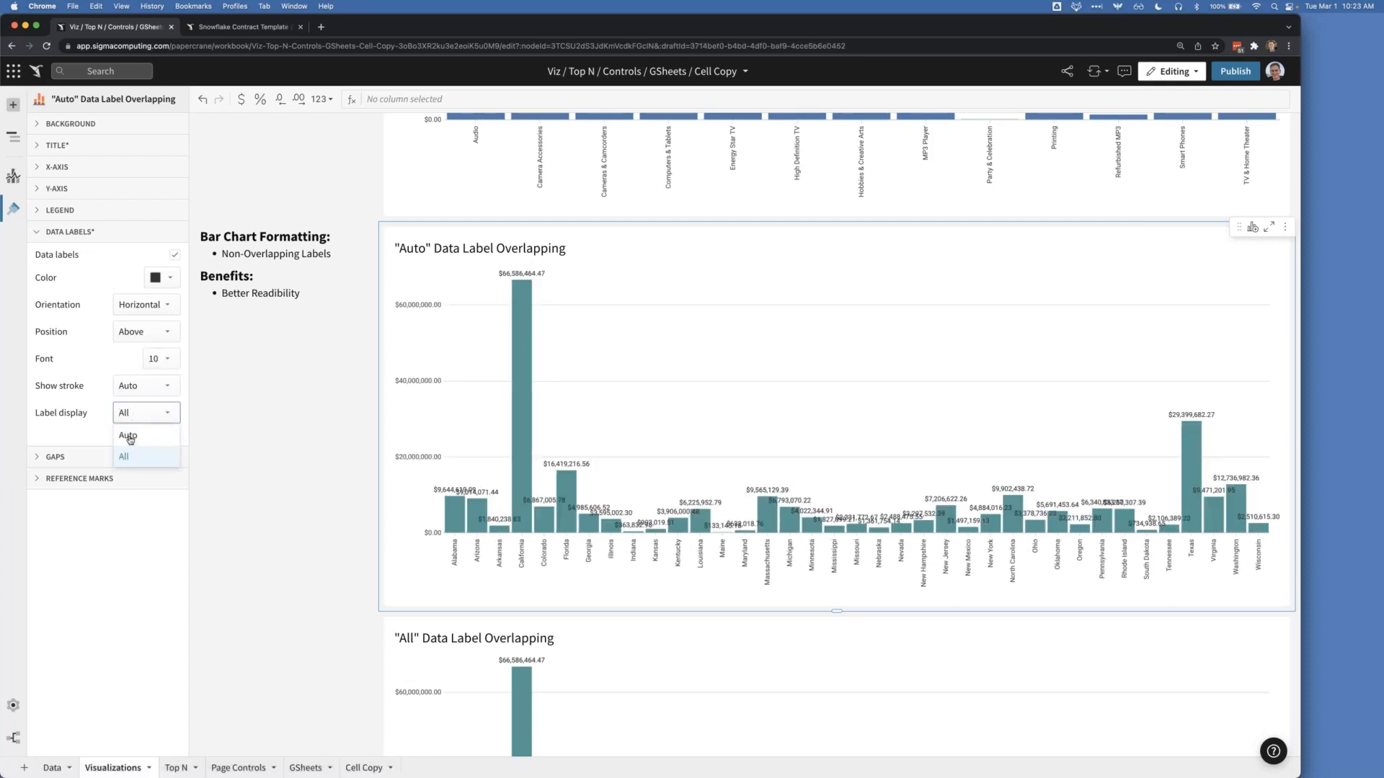
{"action": "left_click", "coordinate": [129, 436]}
Step: Review the bar chart formatting examples, from the label overlapping charts back up to the Default Gaps and Custom Gaps charts
{"action": "scroll", "coordinate": [292, 352], "scroll_direction": "down", "scroll_amount": 2}
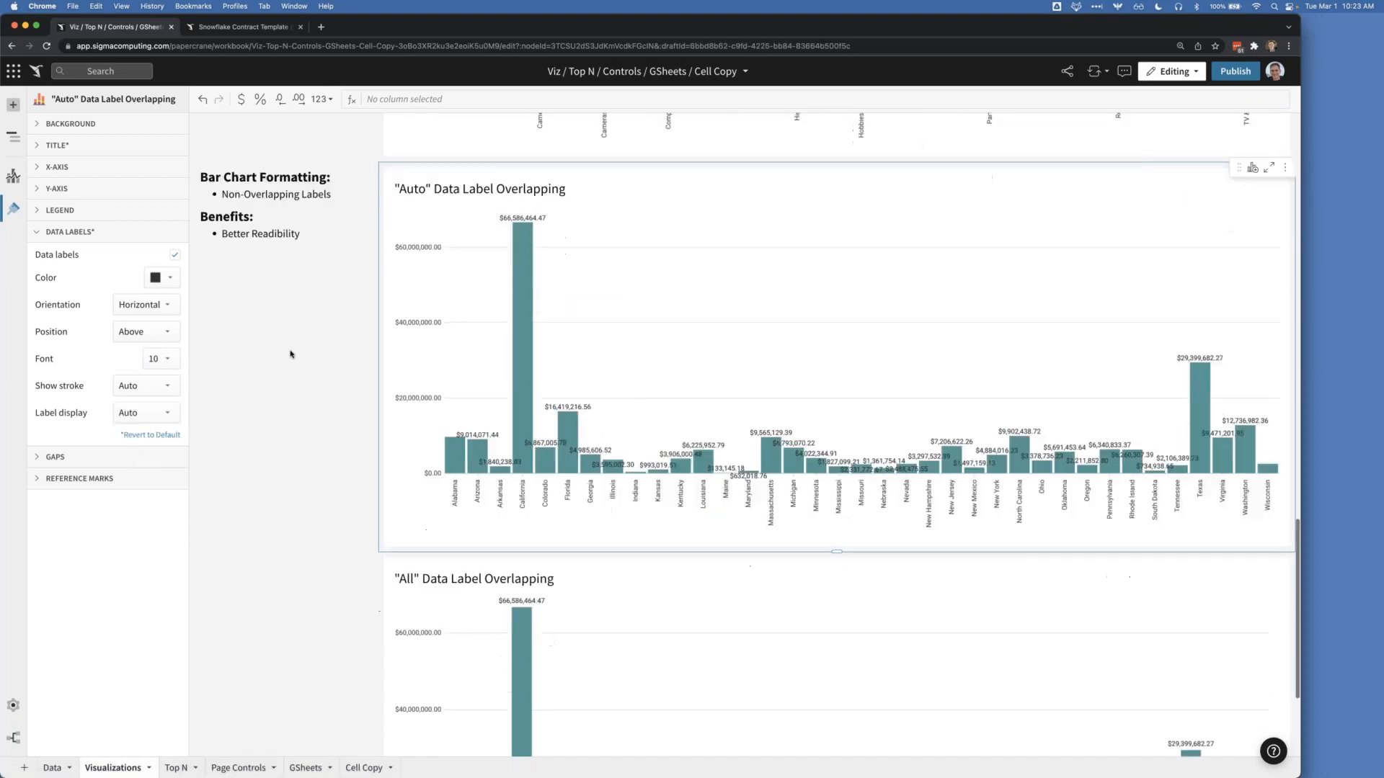
{"action": "scroll", "coordinate": [291, 354], "scroll_direction": "down", "scroll_amount": 5}
{"action": "scroll", "coordinate": [291, 354], "scroll_direction": "up", "scroll_amount": 8}
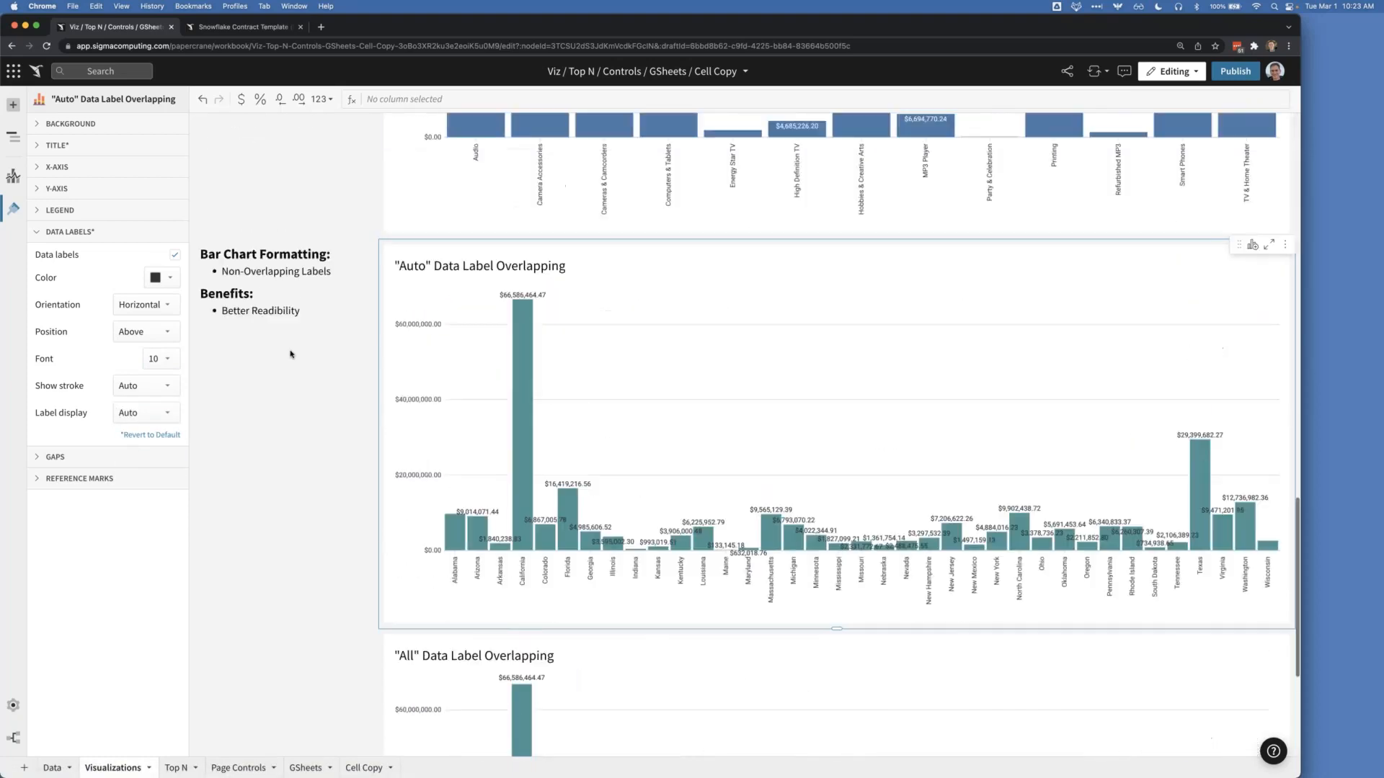
{"action": "scroll", "coordinate": [291, 354], "scroll_direction": "down", "scroll_amount": 2}
{"action": "scroll", "coordinate": [300, 371], "scroll_direction": "up", "scroll_amount": 10}
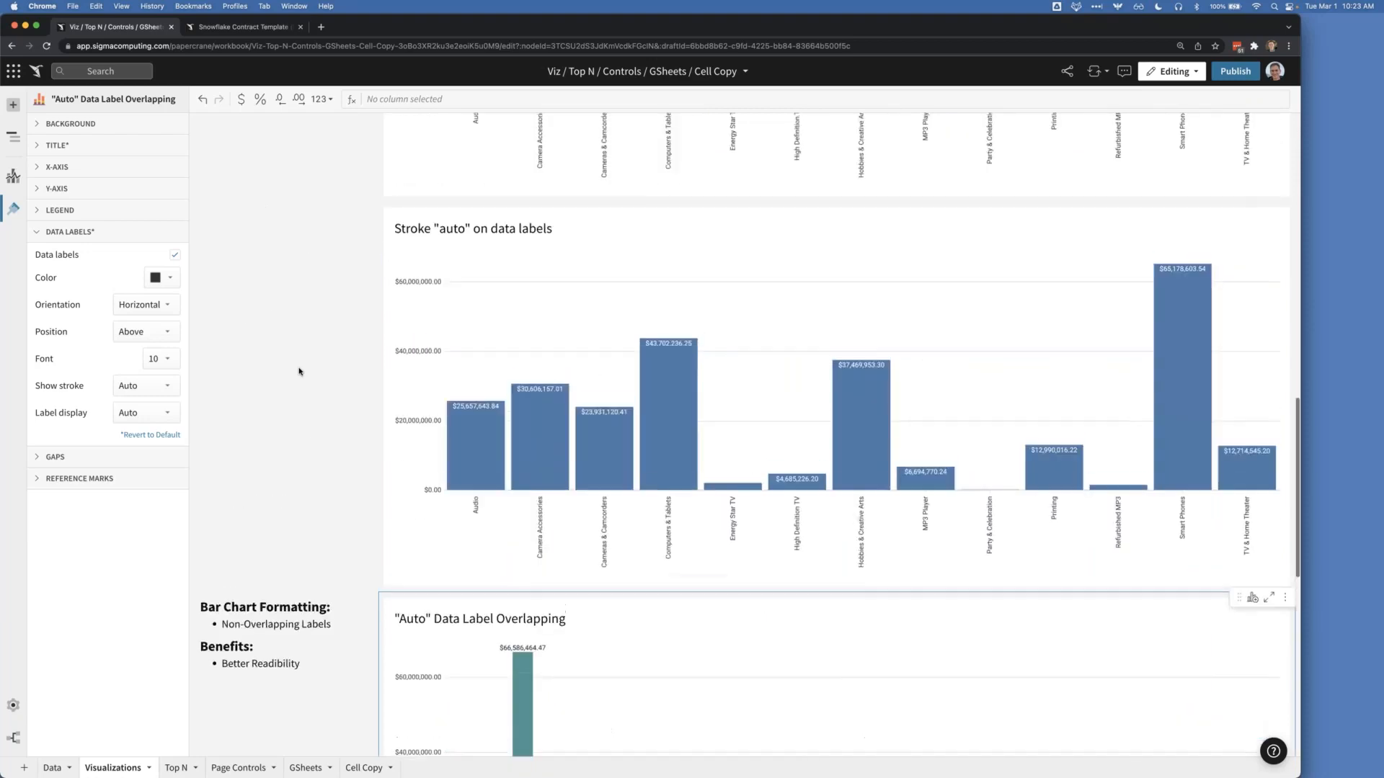
{"action": "scroll", "coordinate": [299, 371], "scroll_direction": "up", "scroll_amount": 10}
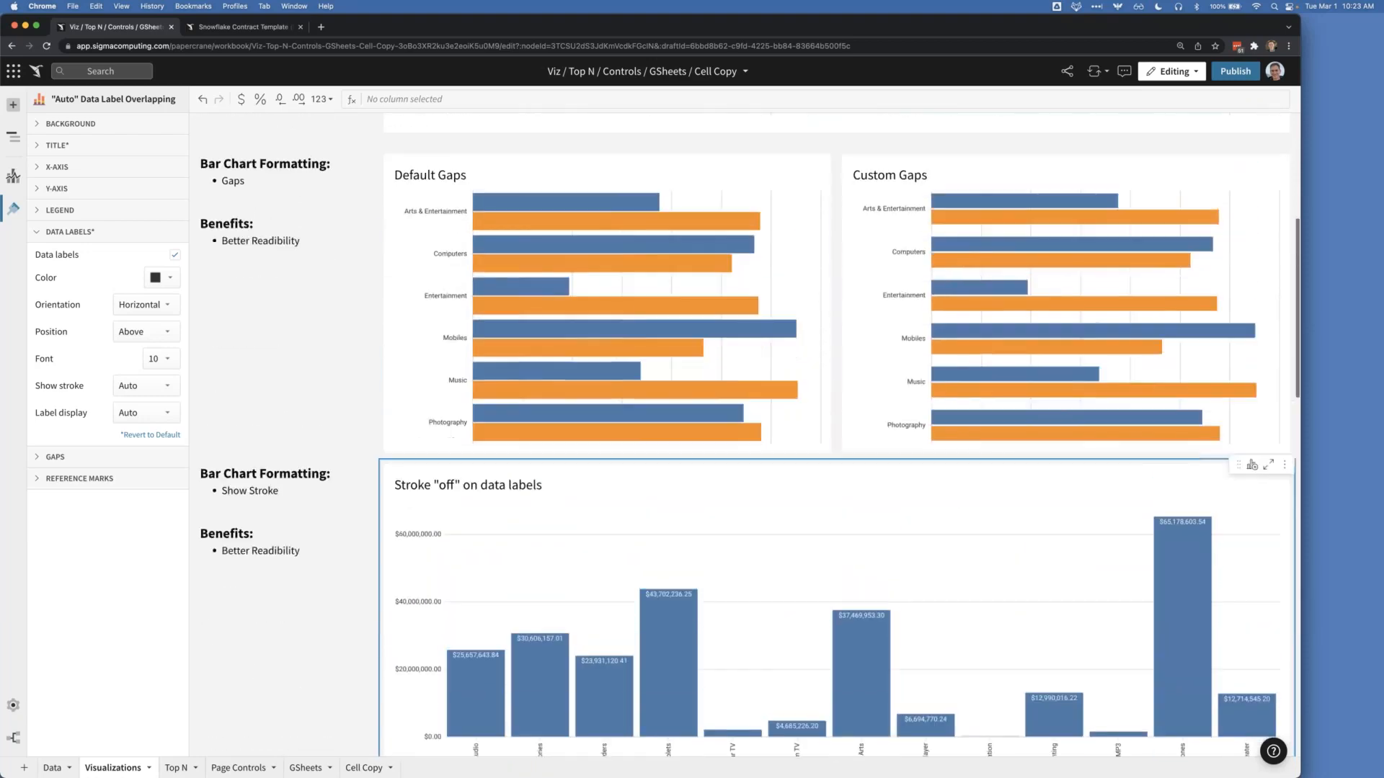
{"action": "scroll", "coordinate": [663, 303], "scroll_direction": "up", "scroll_amount": 3}
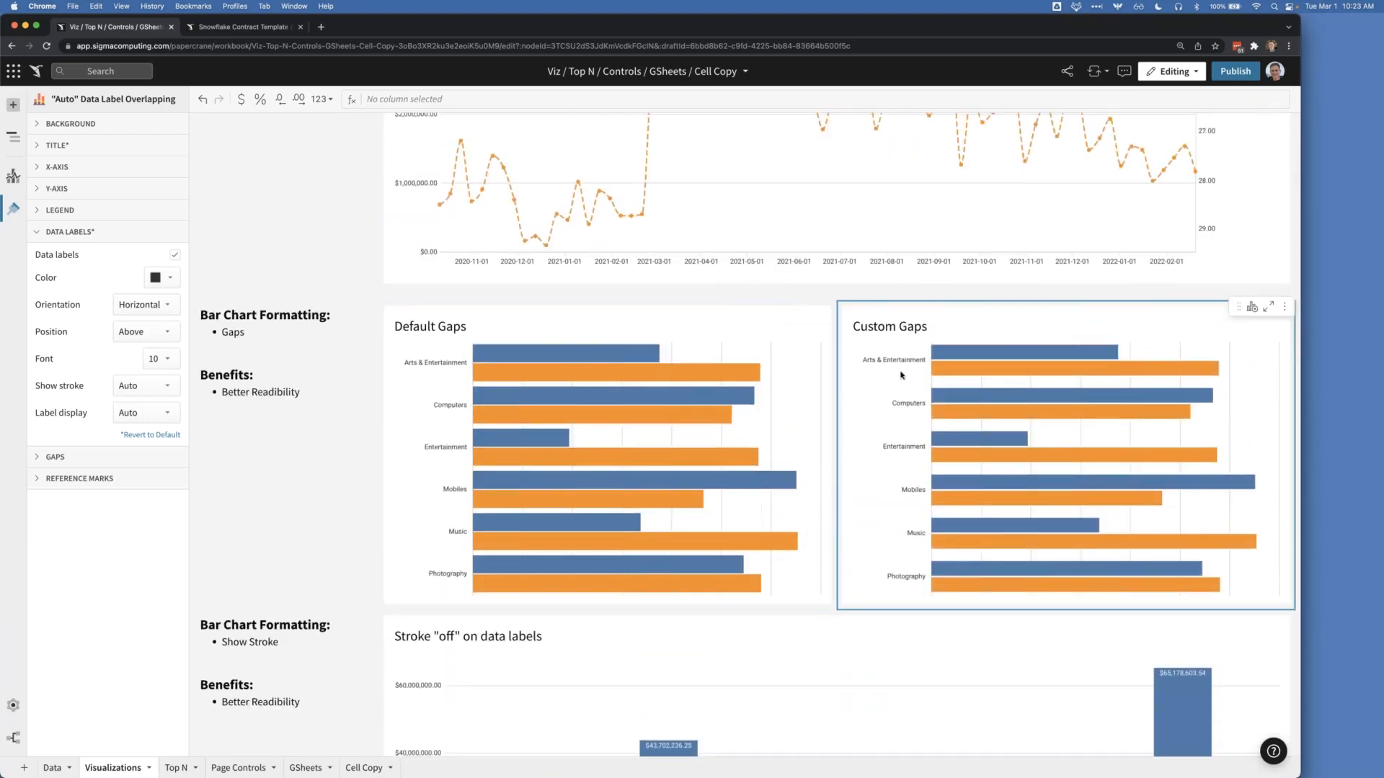
{"action": "scroll", "coordinate": [901, 375], "scroll_direction": "up", "scroll_amount": 3}
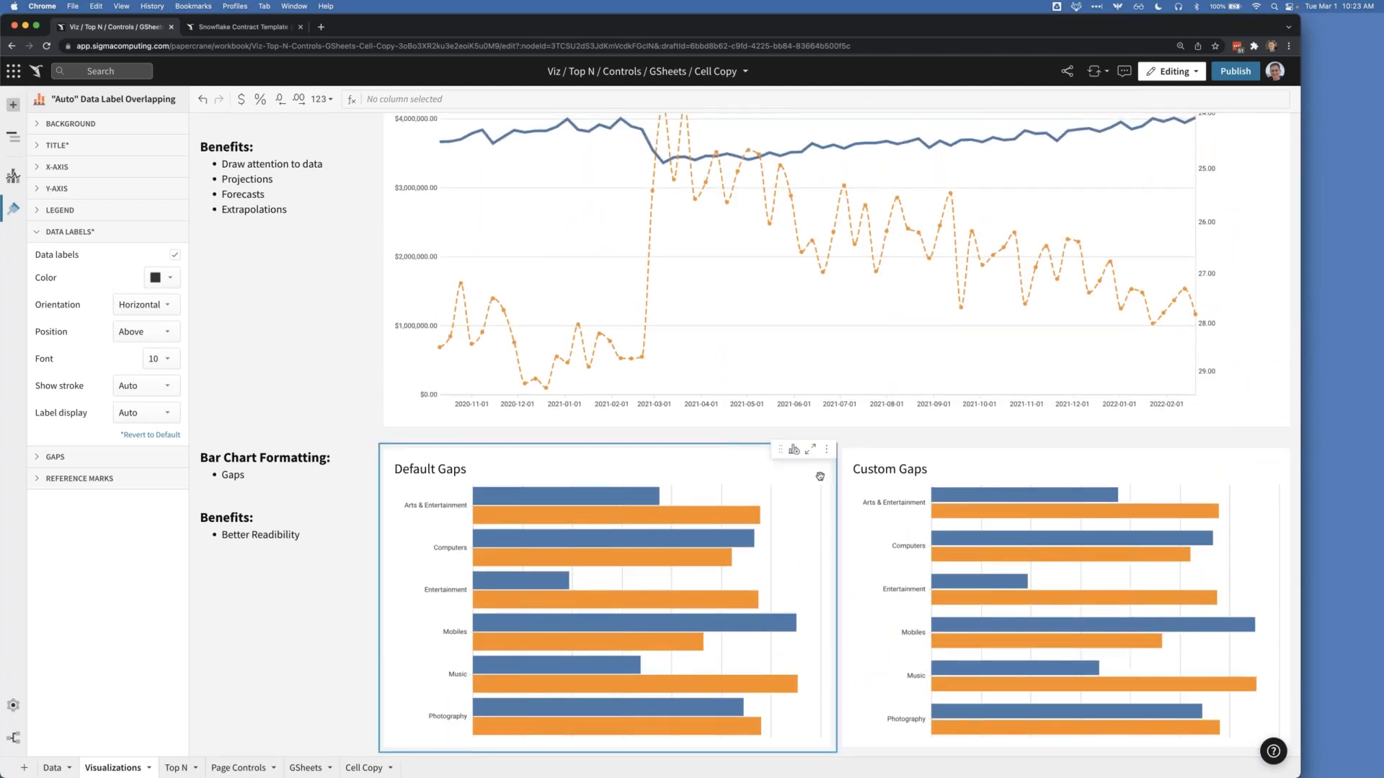
Step: Switch to the slide presentation and advance past the Visualization Improvements slide to the Forecast (Dashed) vs Actual (Solid) slide
{"action": "scroll", "coordinate": [820, 476], "scroll_direction": "up", "scroll_amount": 1}
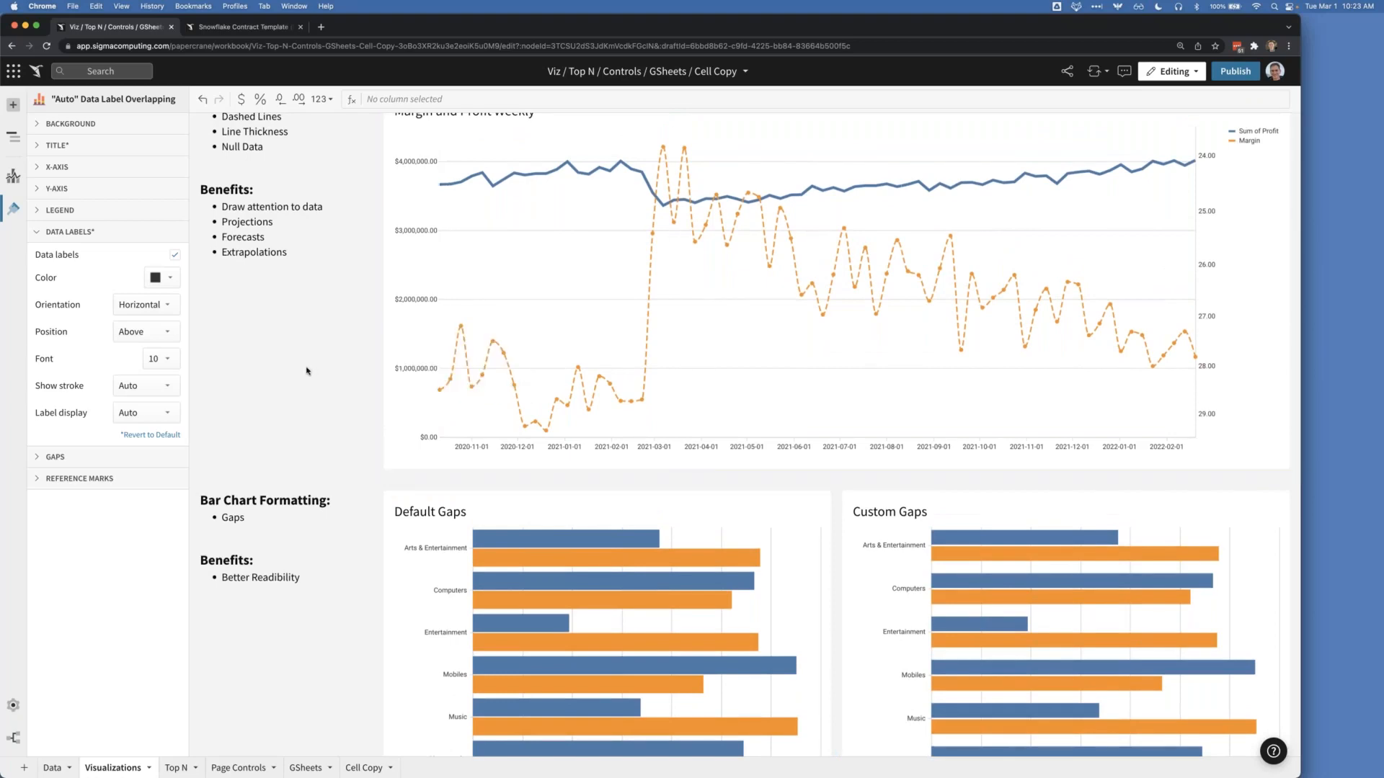
{"action": "scroll", "coordinate": [306, 372], "scroll_direction": "up", "scroll_amount": 1}
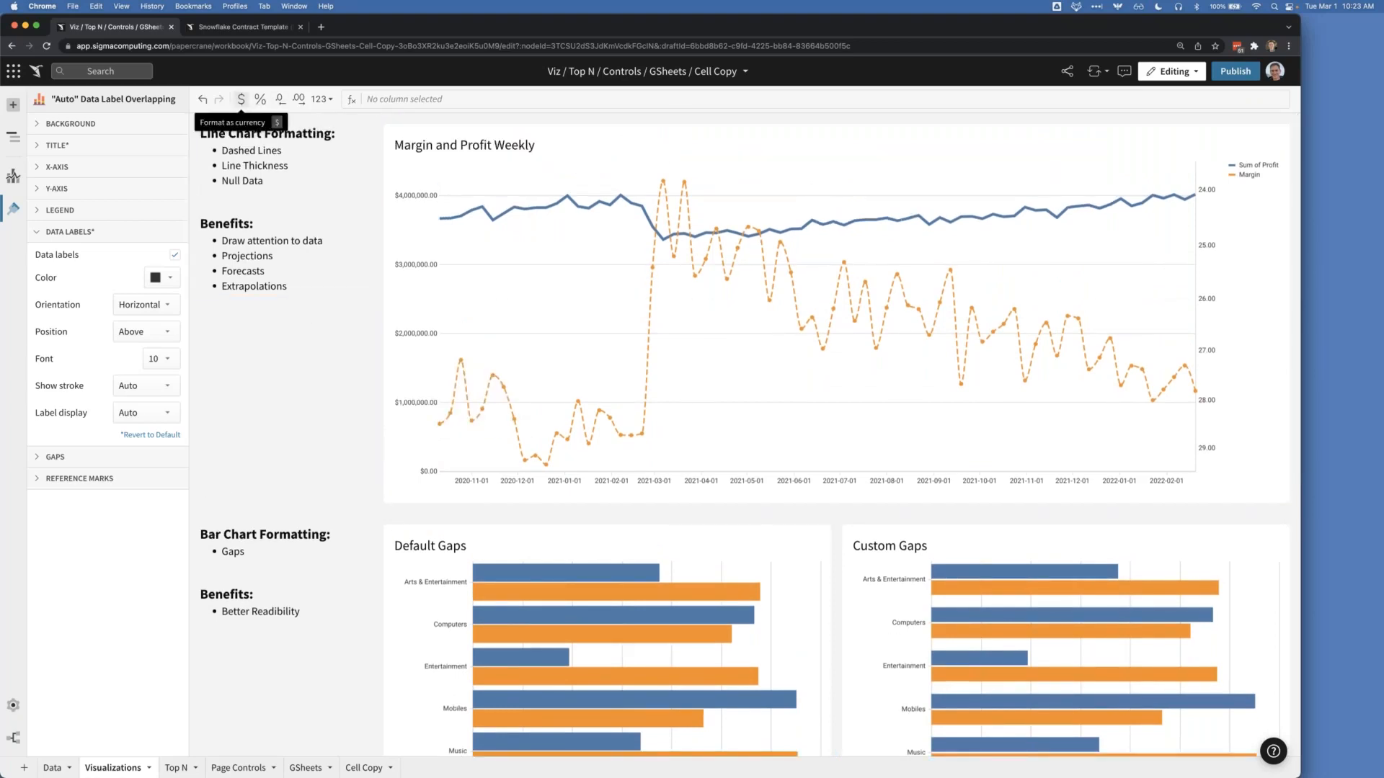
{"action": "key", "text": "ctrl+Left"}
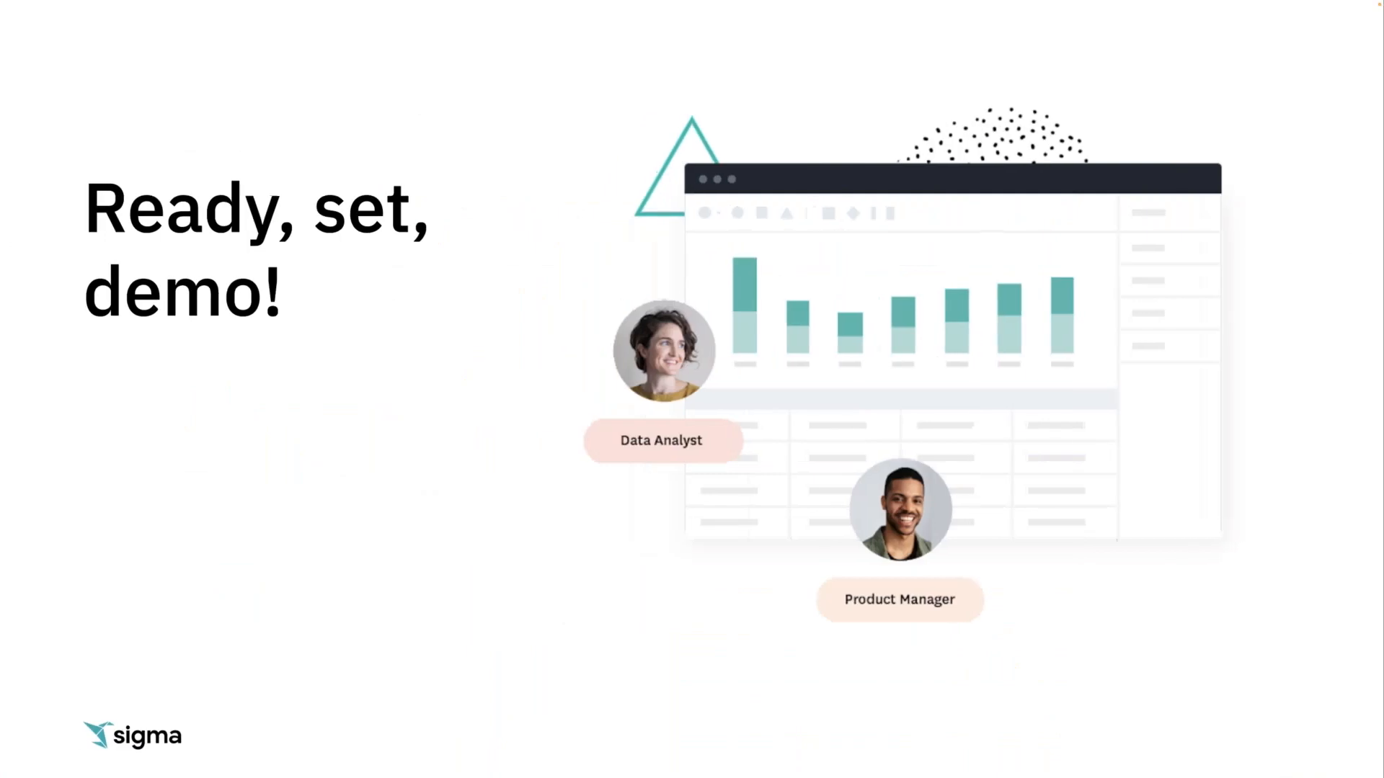
{"action": "key", "text": "Right"}
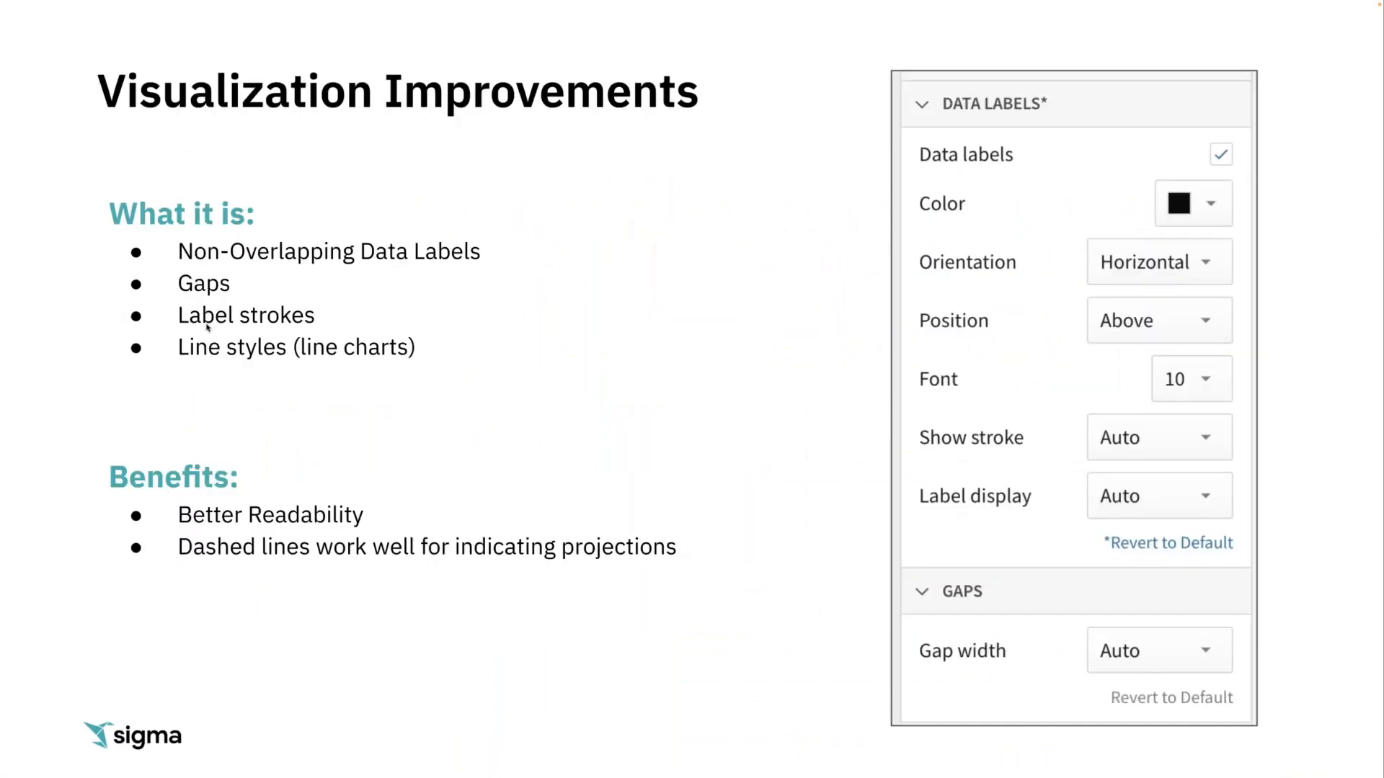
{"action": "key", "text": "Right"}
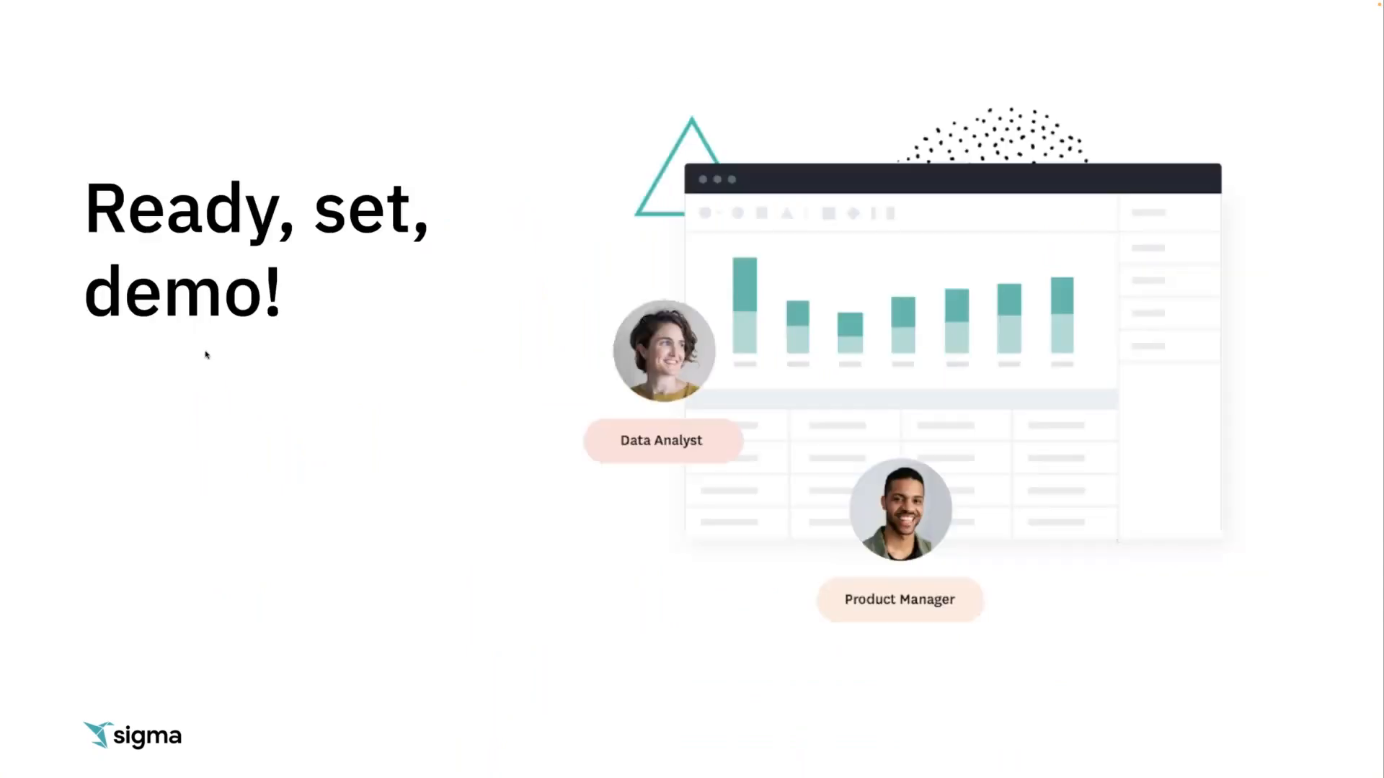
{"action": "key", "text": "Right"}
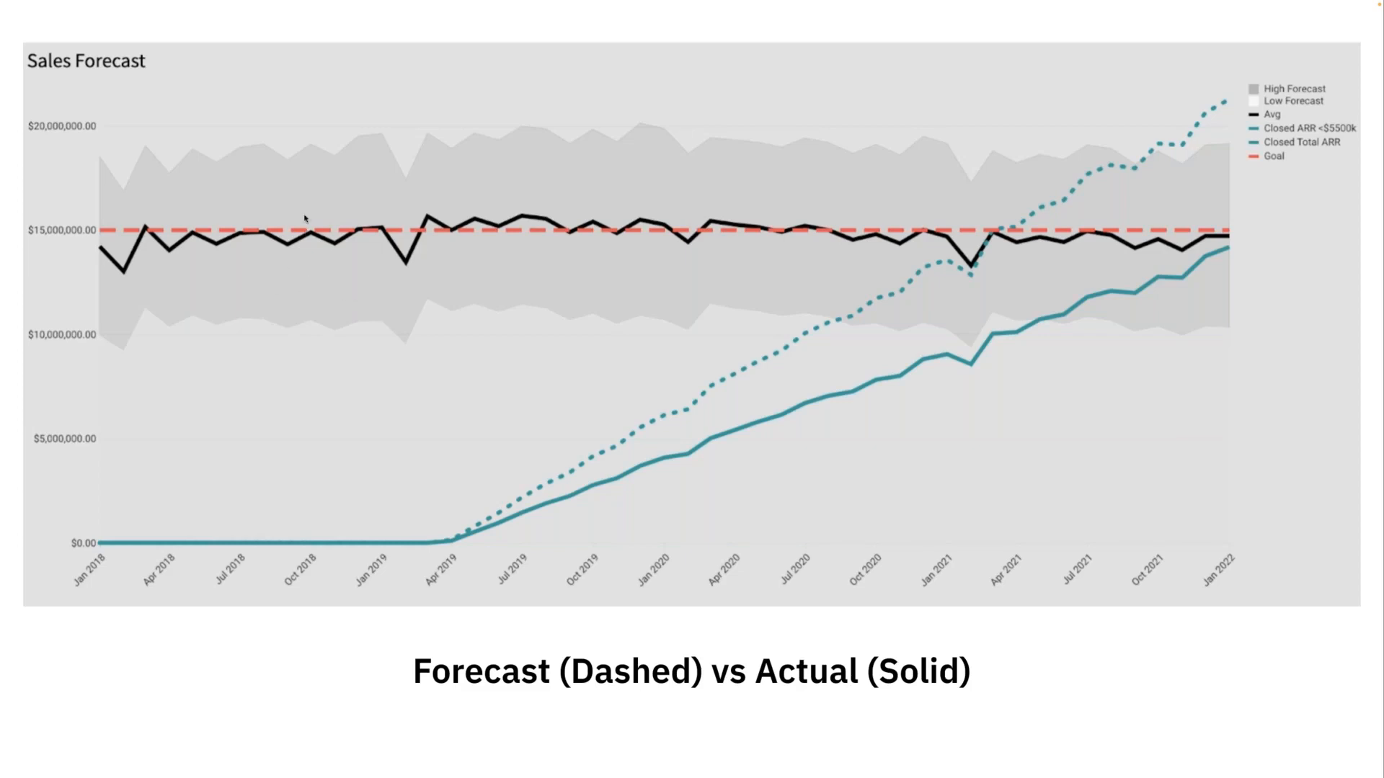
Step: Switch back to the browser, bring up the Snowflake Contract Template (Demo) workbook, and reload it by navigating back and forward
{"action": "key", "text": "ctrl+Right"}
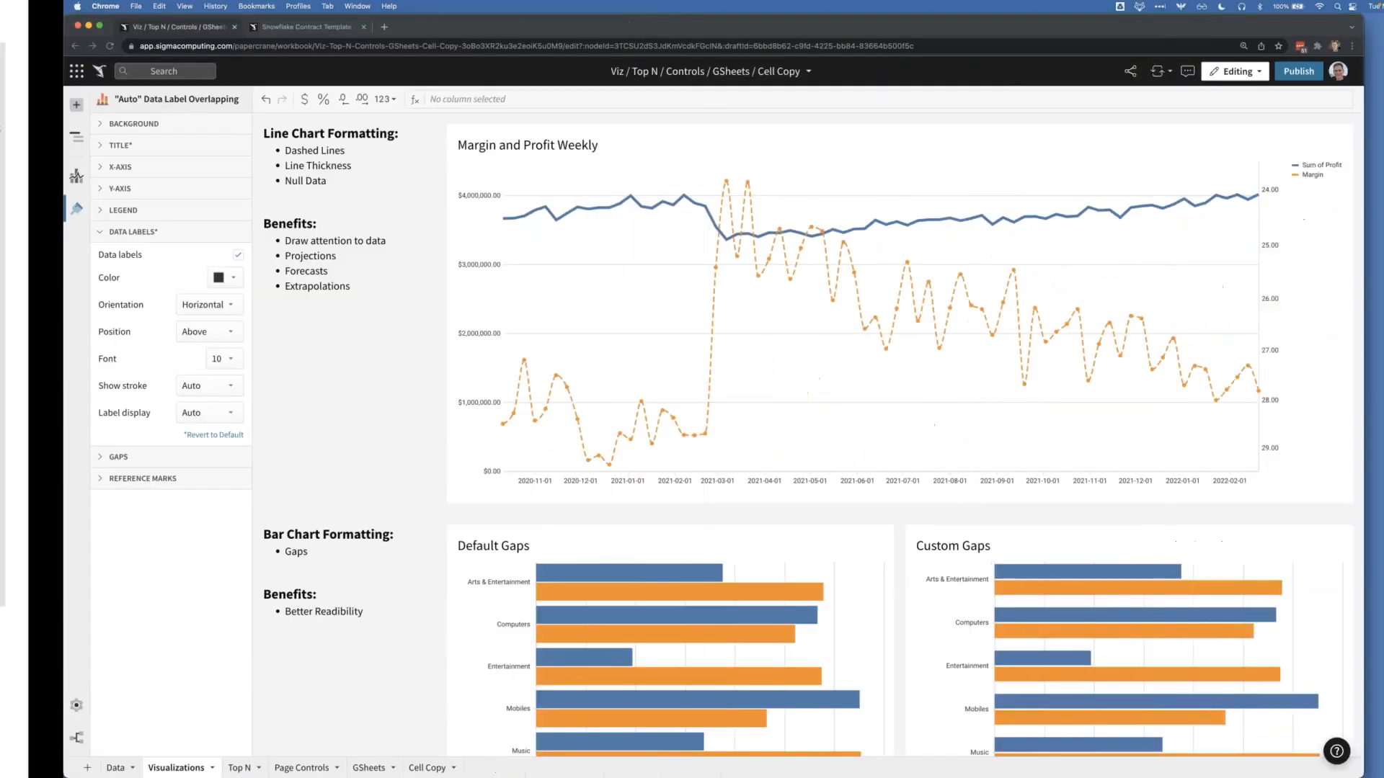
{"action": "left_click", "coordinate": [245, 27]}
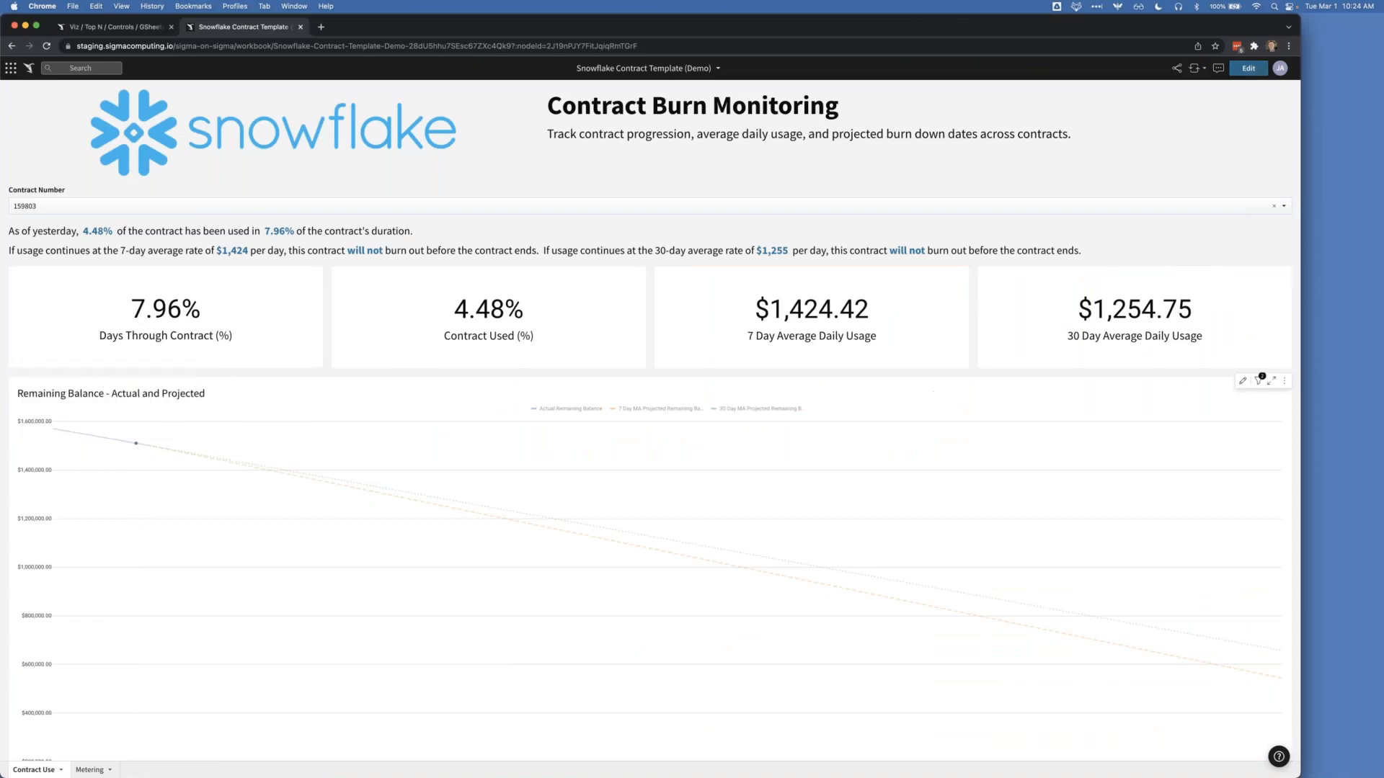
{"action": "left_click", "coordinate": [12, 47]}
{"action": "left_click", "coordinate": [30, 47]}
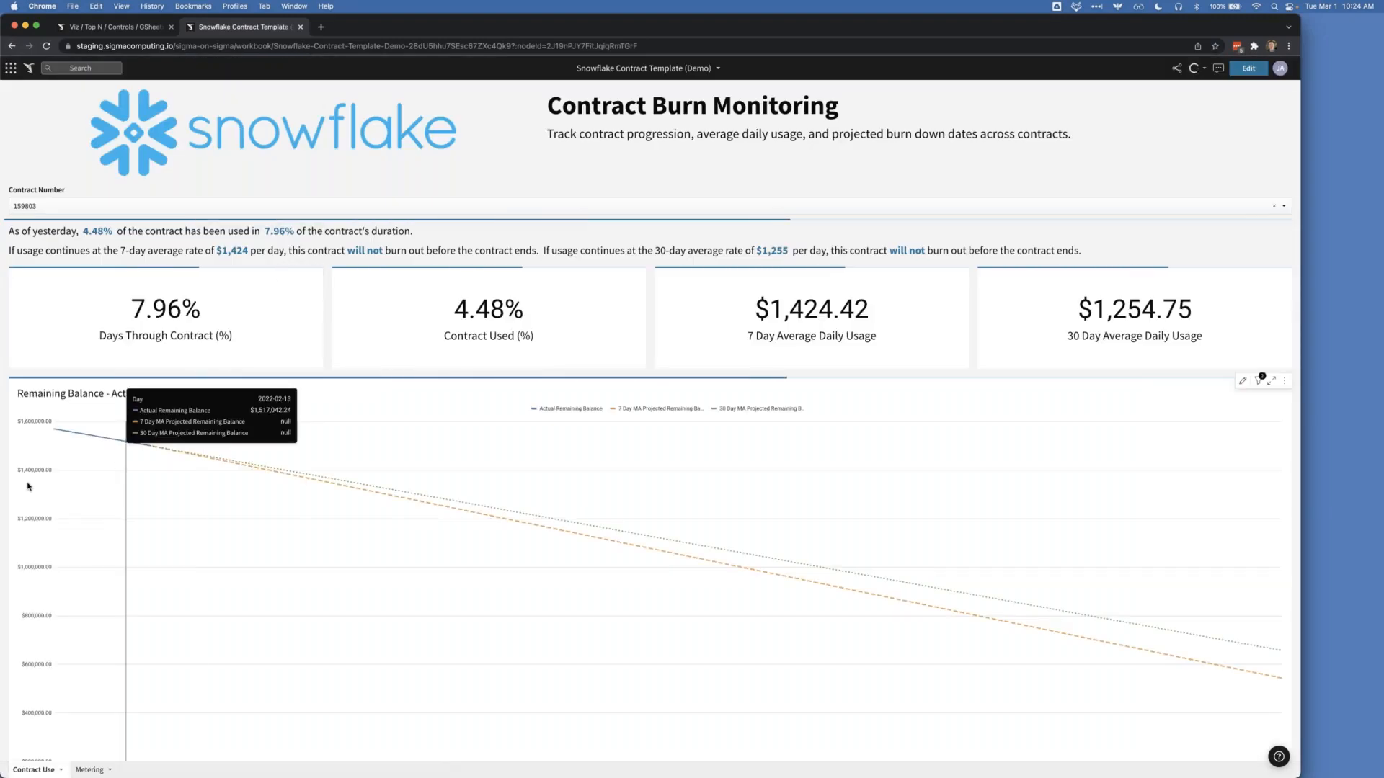
Step: Examine the actual and projected lines in the Remaining Balance chart up close, and return to the Viz / Top N workbook
{"action": "scroll", "coordinate": [3, 537], "scroll_direction": "down", "scroll_amount": 3}
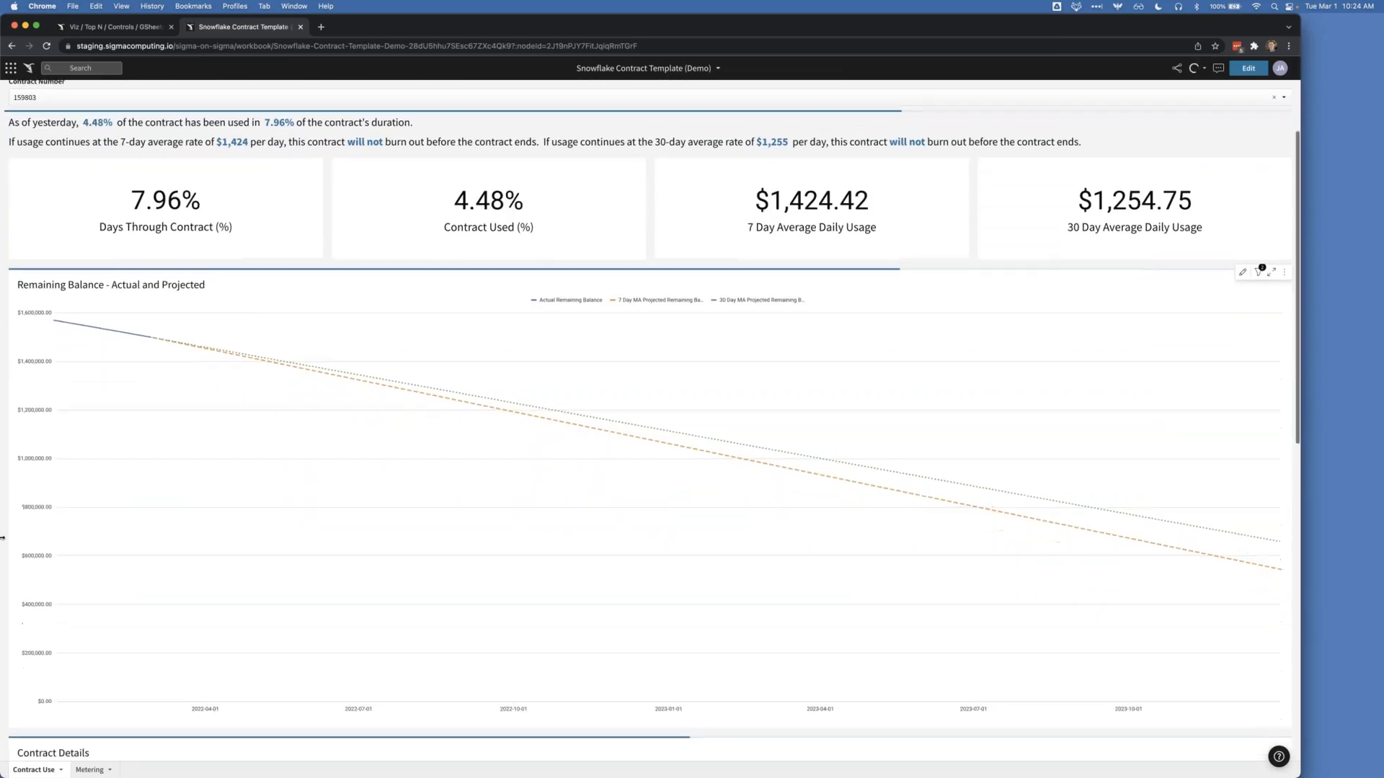
{"action": "scroll", "coordinate": [2, 537], "scroll_direction": "up", "scroll_amount": 3}
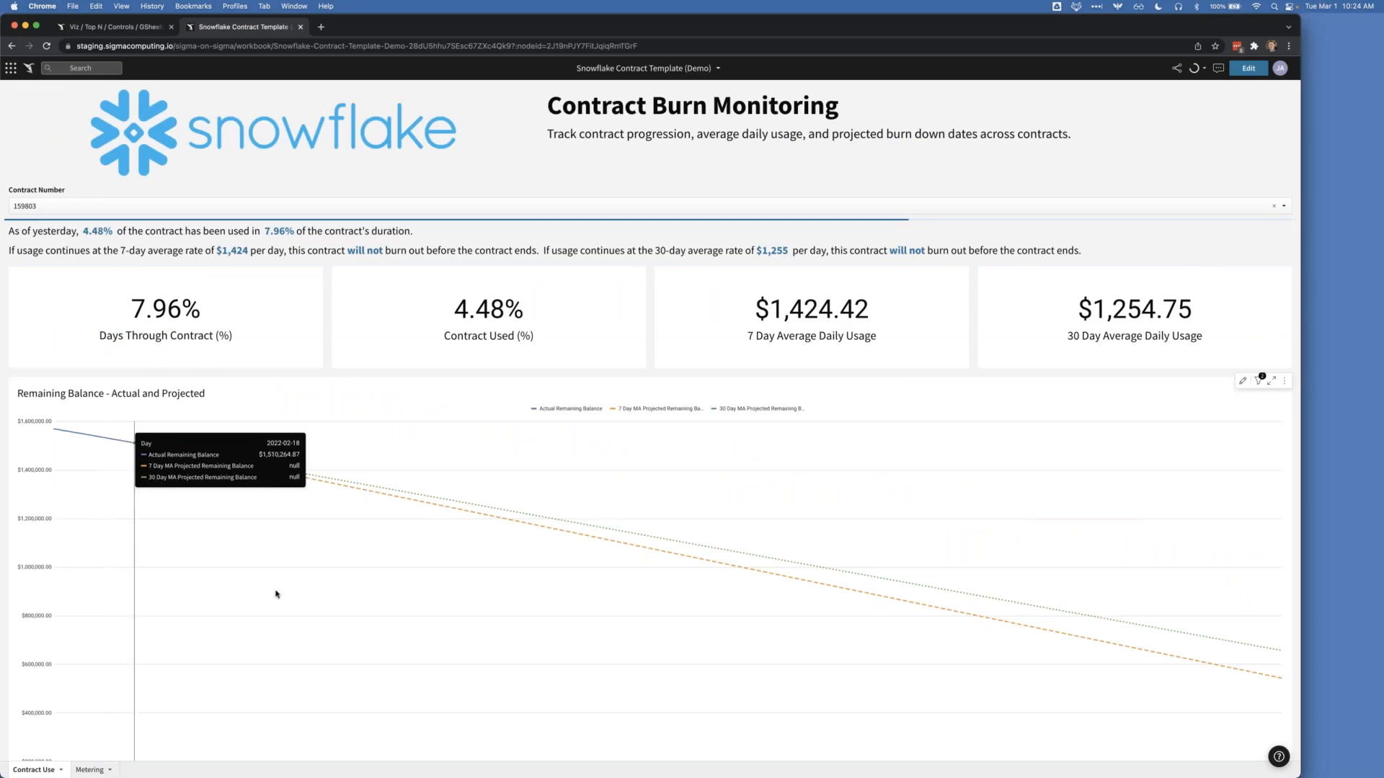
{"action": "scroll", "coordinate": [312, 613], "scroll_direction": "down", "scroll_amount": 2}
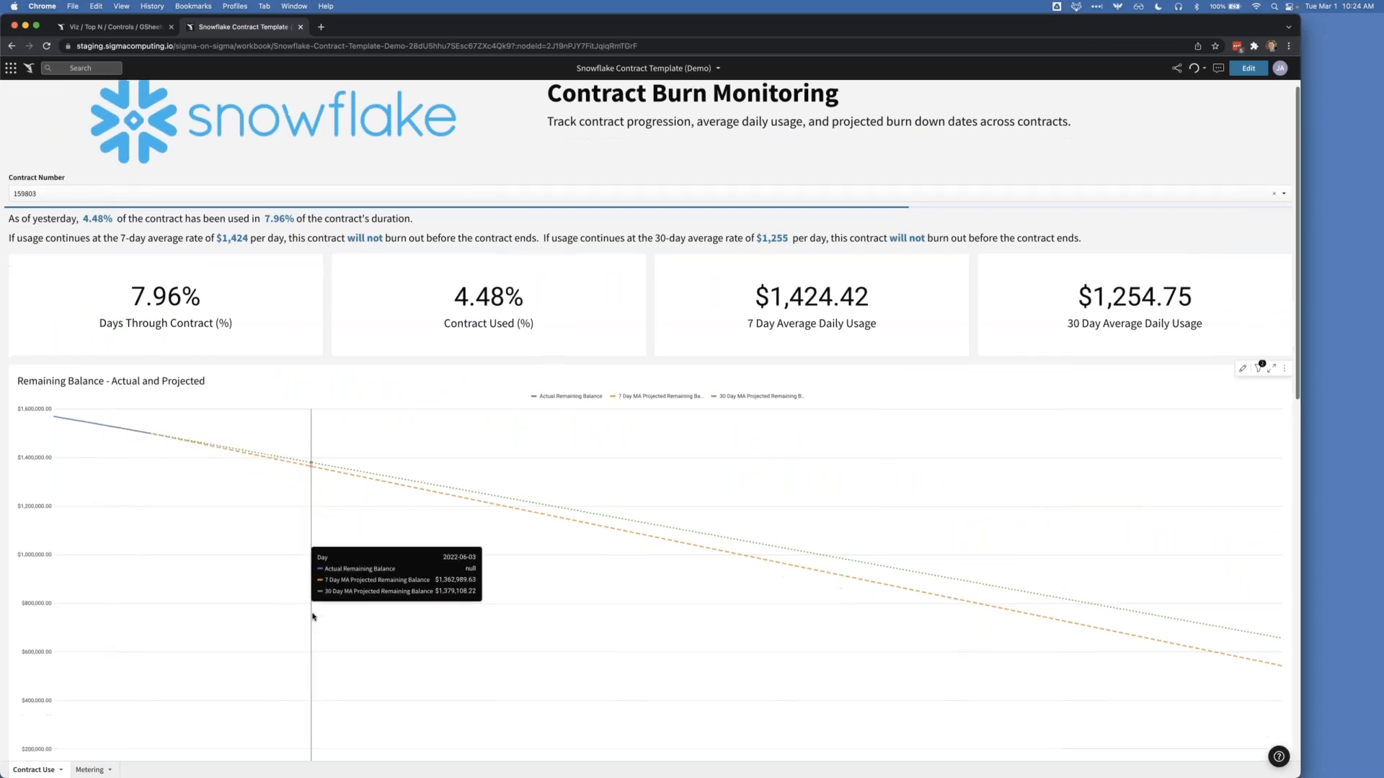
{"action": "scroll", "coordinate": [312, 616], "scroll_direction": "down", "scroll_amount": 5}
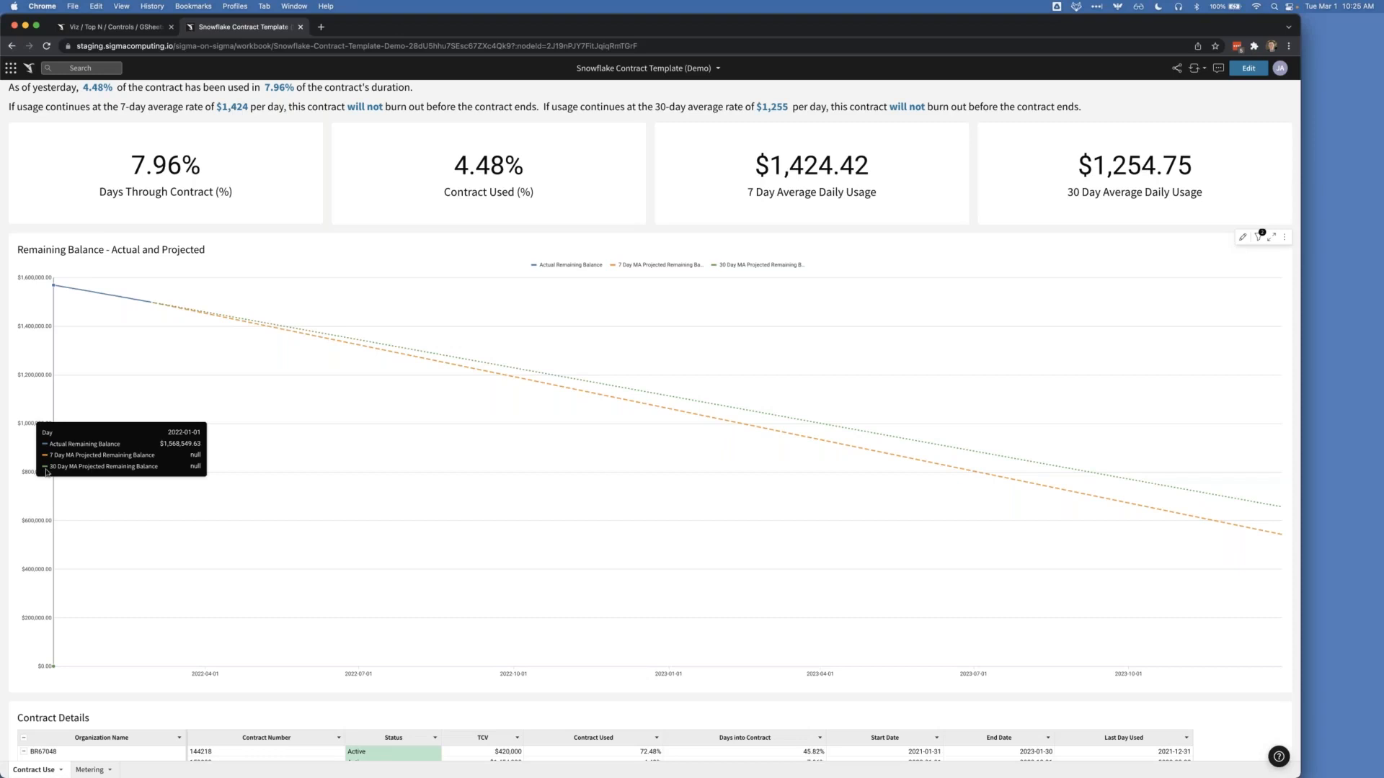
{"action": "scroll", "coordinate": [85, 330], "scroll_direction": "up", "scroll_amount": 5}
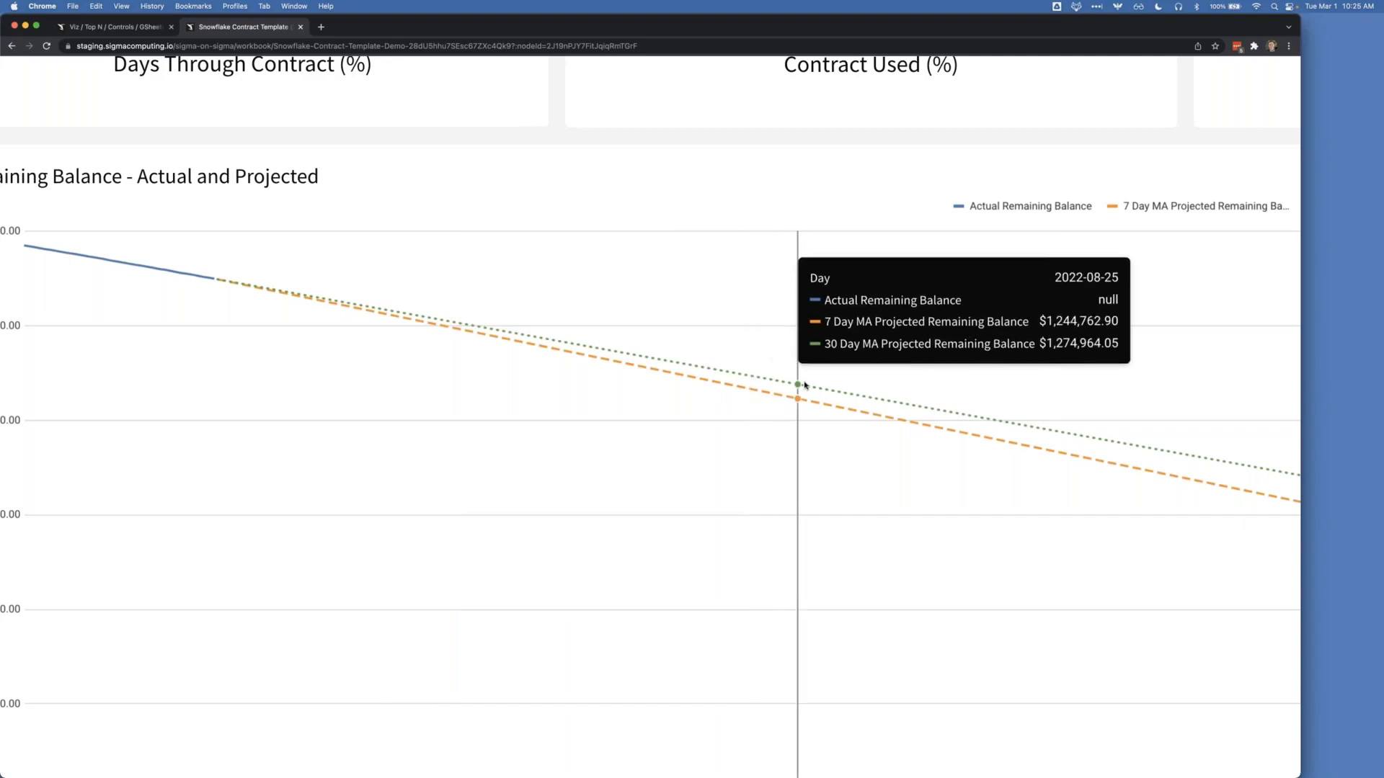
{"action": "scroll", "coordinate": [837, 390], "scroll_direction": "down", "scroll_amount": 5}
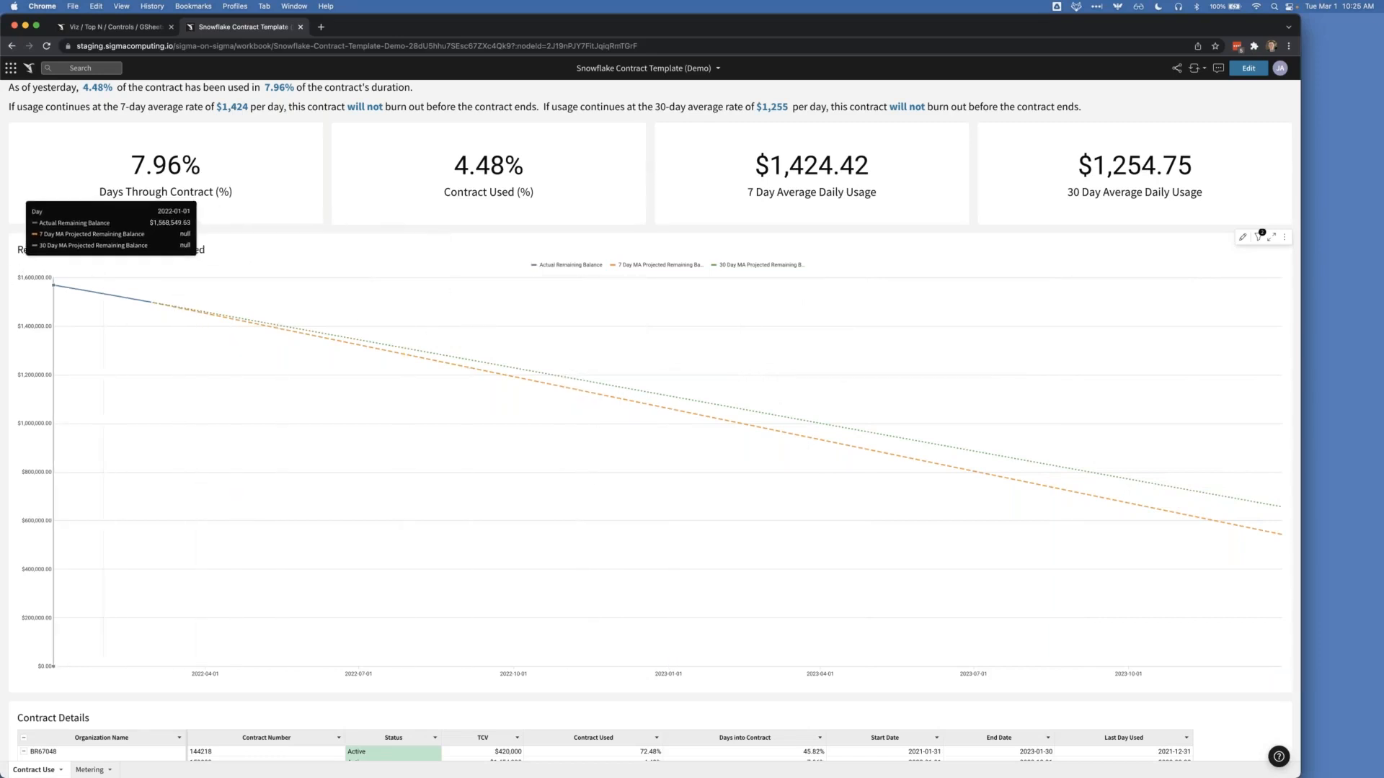
{"action": "scroll", "coordinate": [38, 338], "scroll_direction": "up", "scroll_amount": 3}
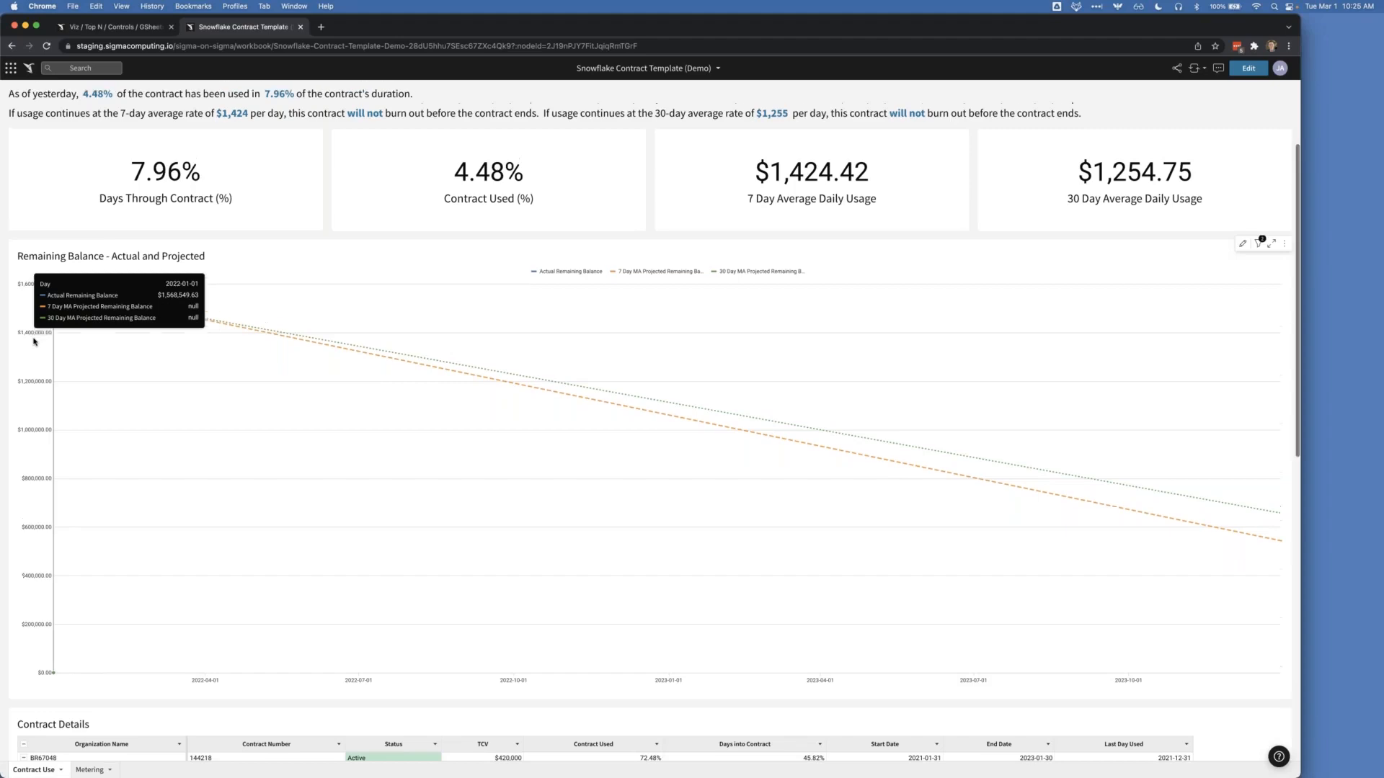
{"action": "left_click", "coordinate": [128, 30]}
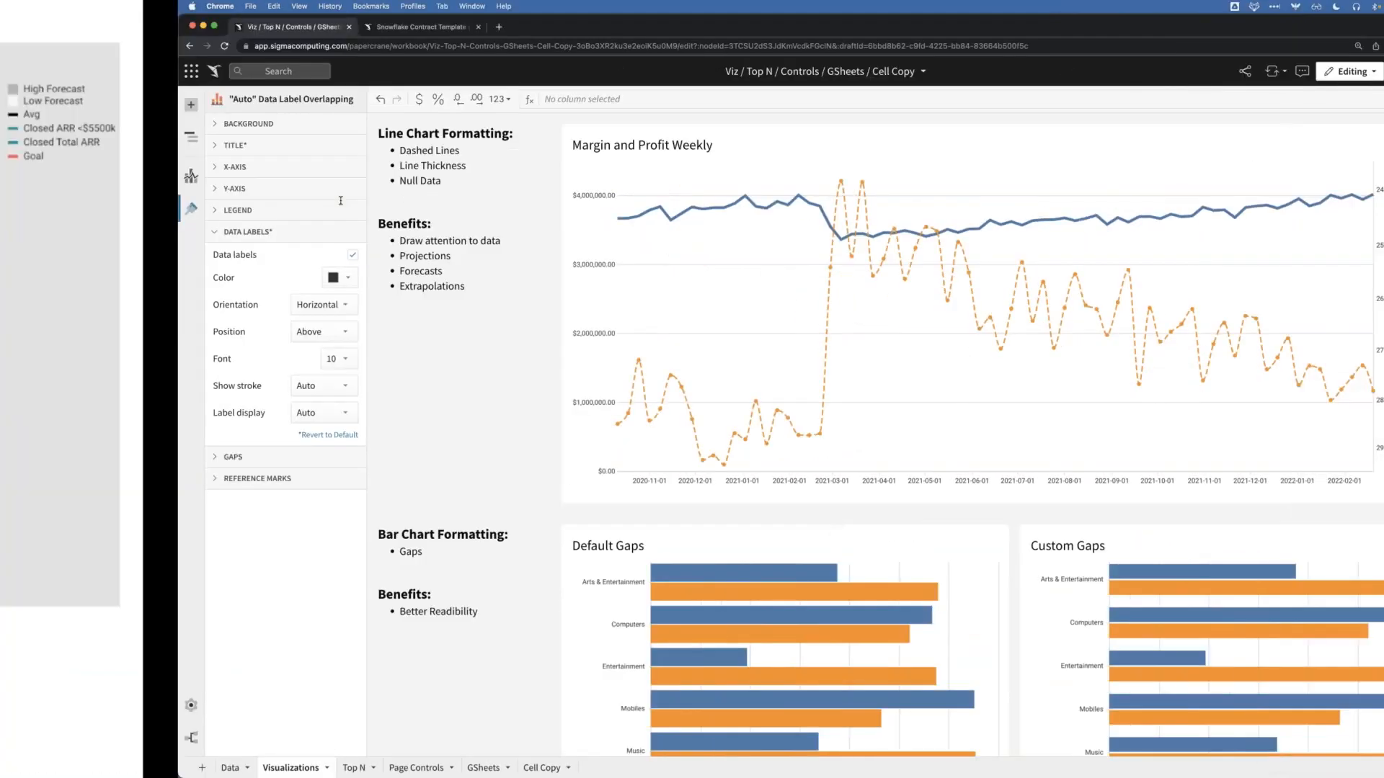
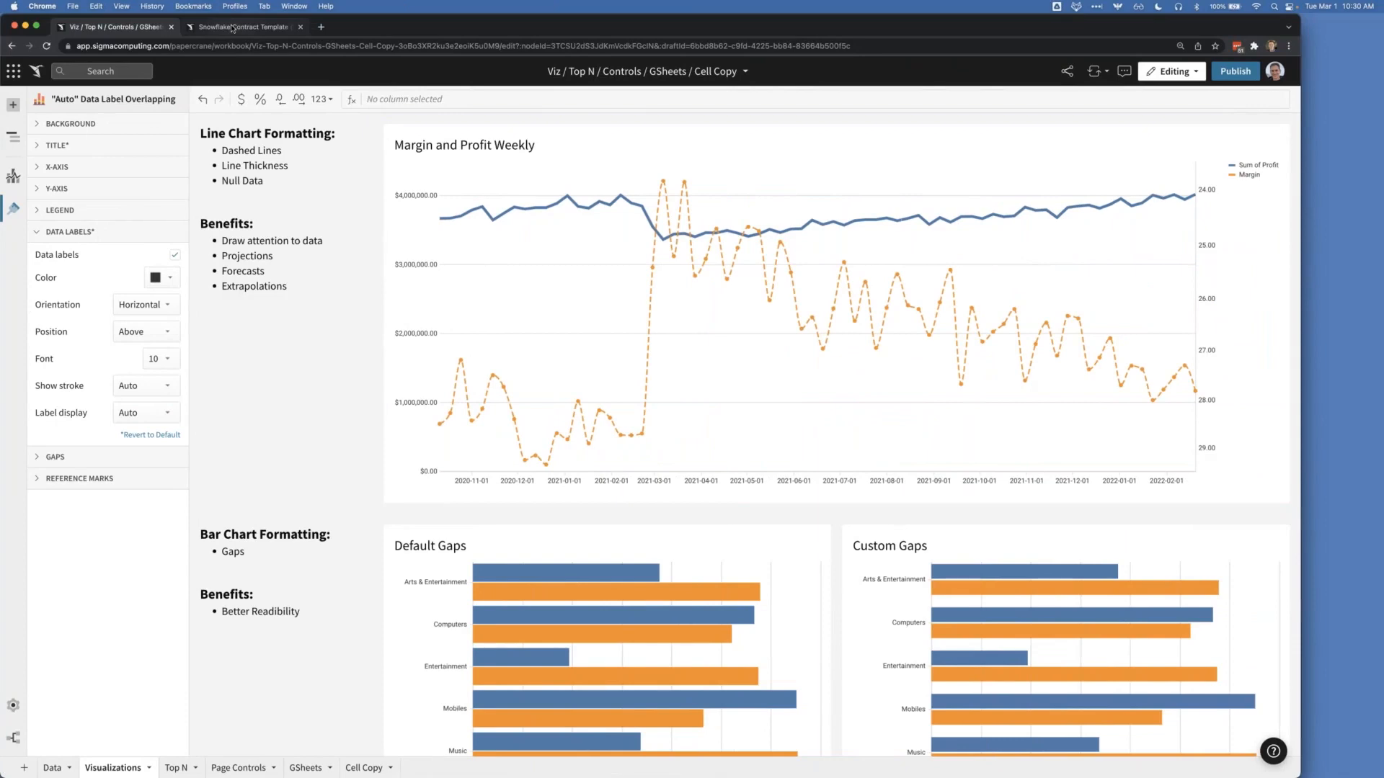
Step: Reopen the Snowflake Contract Template workbook, enlarge the page, and examine the contract usage summary text above the key figures
{"action": "left_click", "coordinate": [232, 29]}
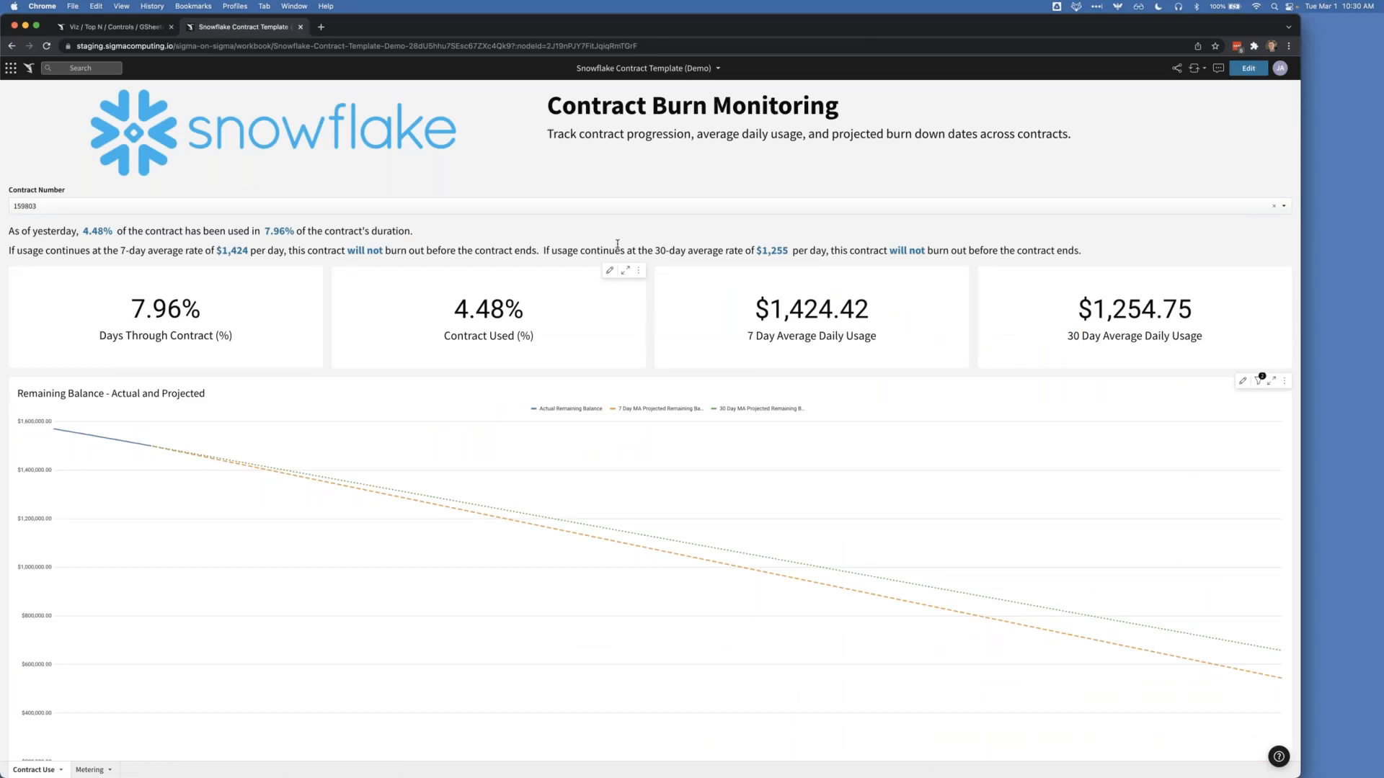
{"action": "key", "text": "super+equal"}
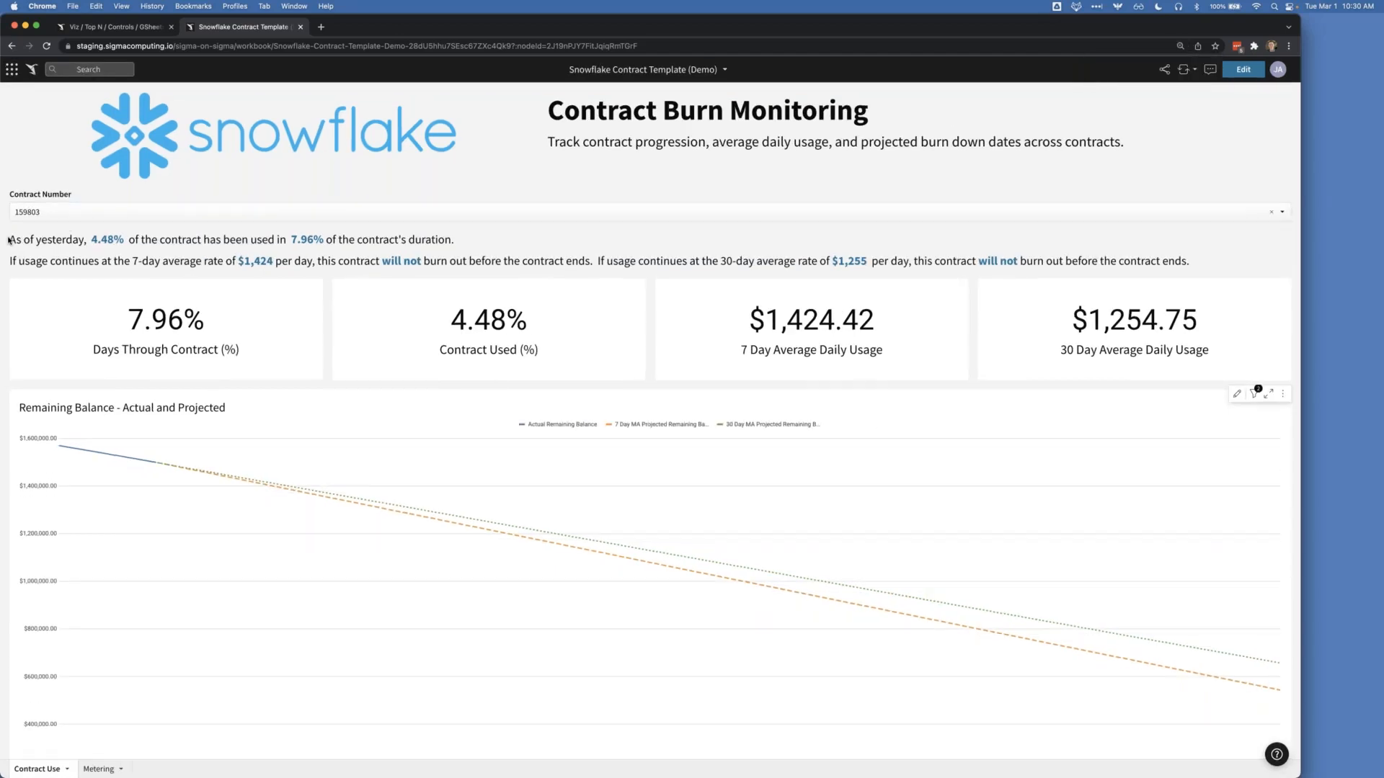
{"action": "left_click_drag", "start_coordinate": [9, 240], "coordinate": [70, 261]}
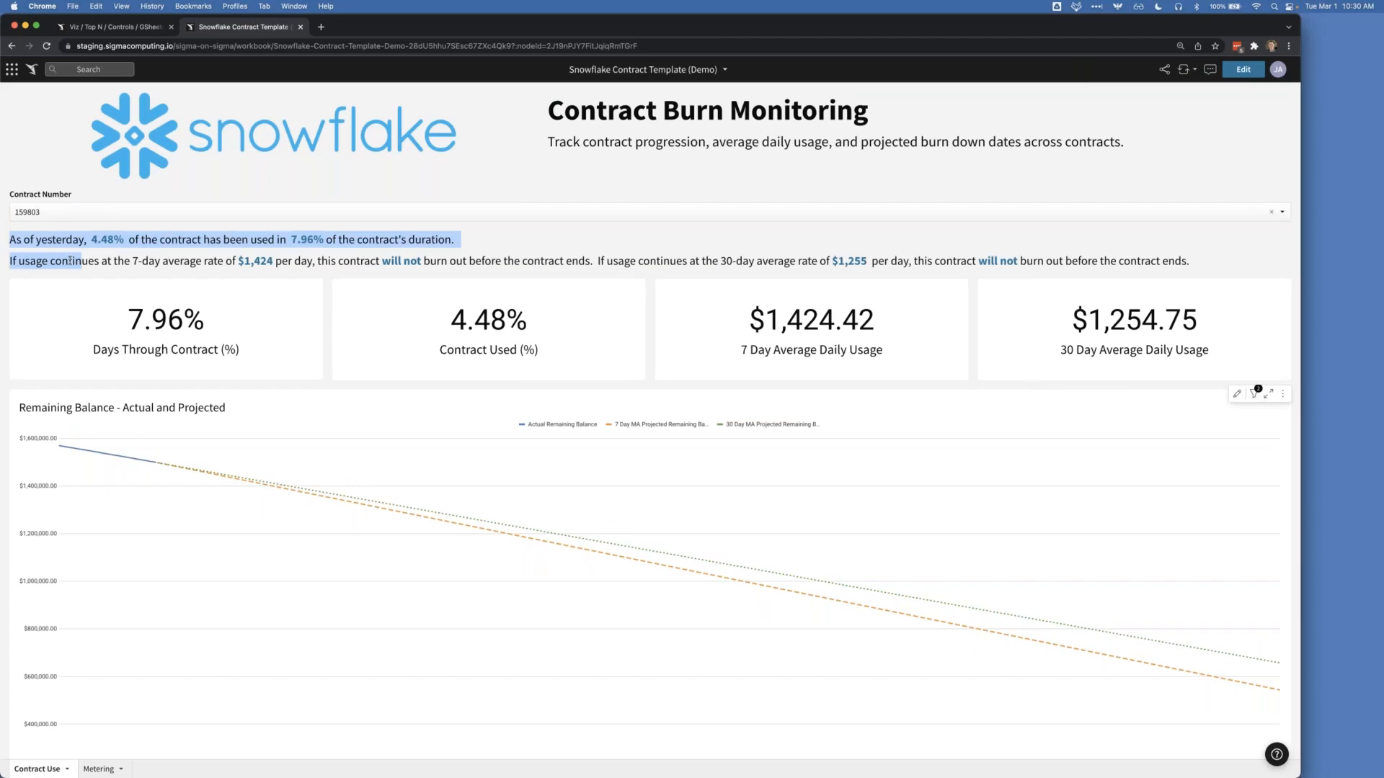
{"action": "left_click", "coordinate": [69, 261]}
{"action": "scroll", "coordinate": [68, 249], "scroll_direction": "up", "scroll_amount": 3}
{"action": "scroll", "coordinate": [69, 249], "scroll_direction": "left", "scroll_amount": 1}
{"action": "scroll", "coordinate": [69, 249], "scroll_direction": "up", "scroll_amount": 1}
{"action": "scroll", "coordinate": [167, 276], "scroll_direction": "up", "scroll_amount": 1}
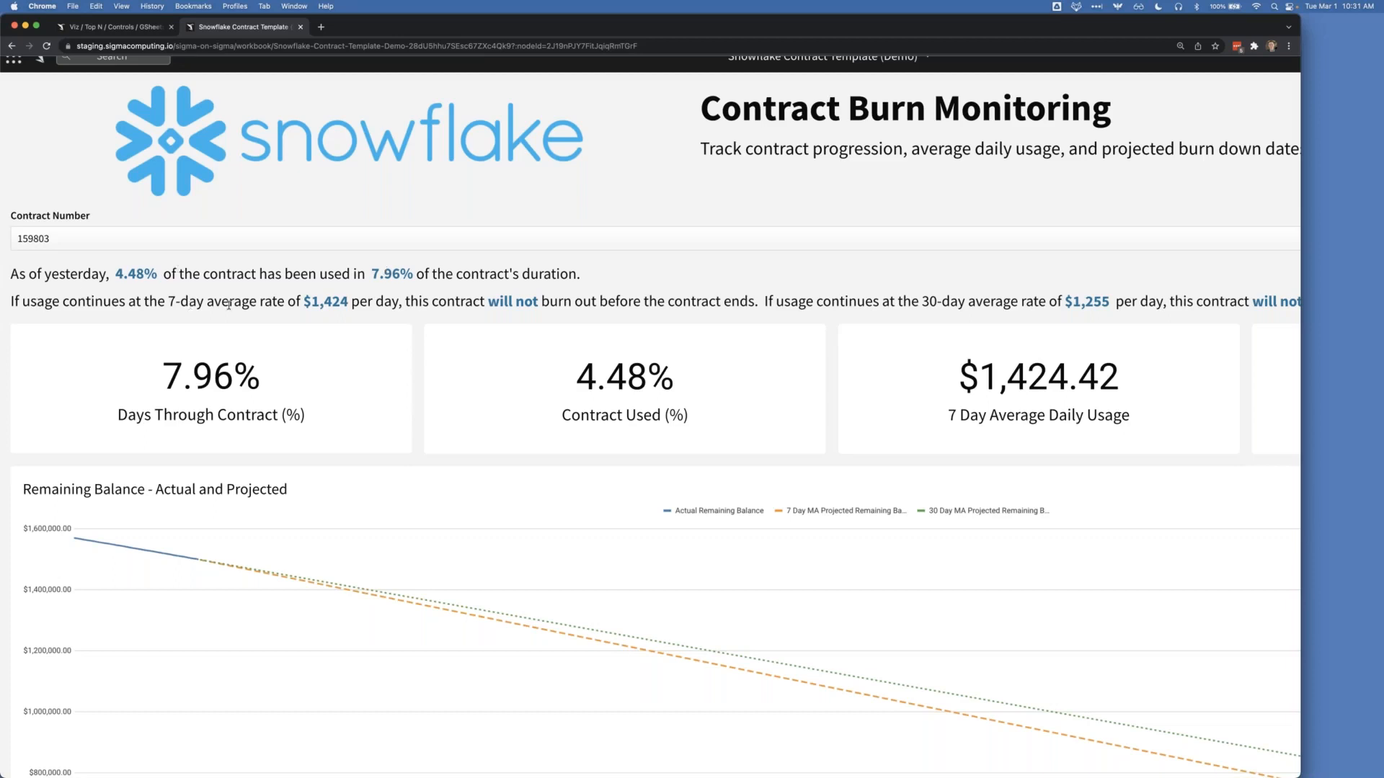
Step: Highlight the 7-day average rate and the "will not" burn-out wording in the contract summary, and inspect the Remaining Balance chart's projected values
{"action": "double_click", "coordinate": [338, 301]}
{"action": "left_click", "coordinate": [444, 302]}
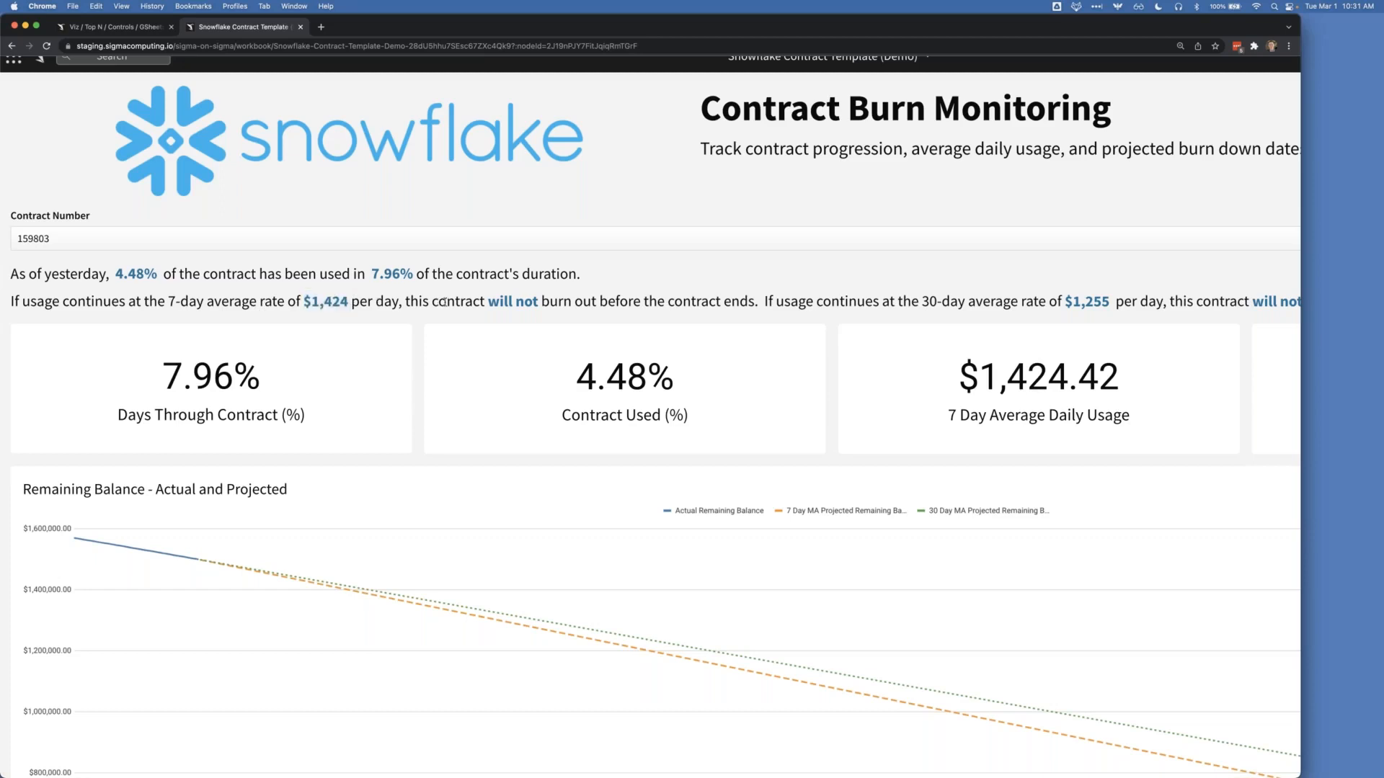
{"action": "double_click", "coordinate": [528, 302]}
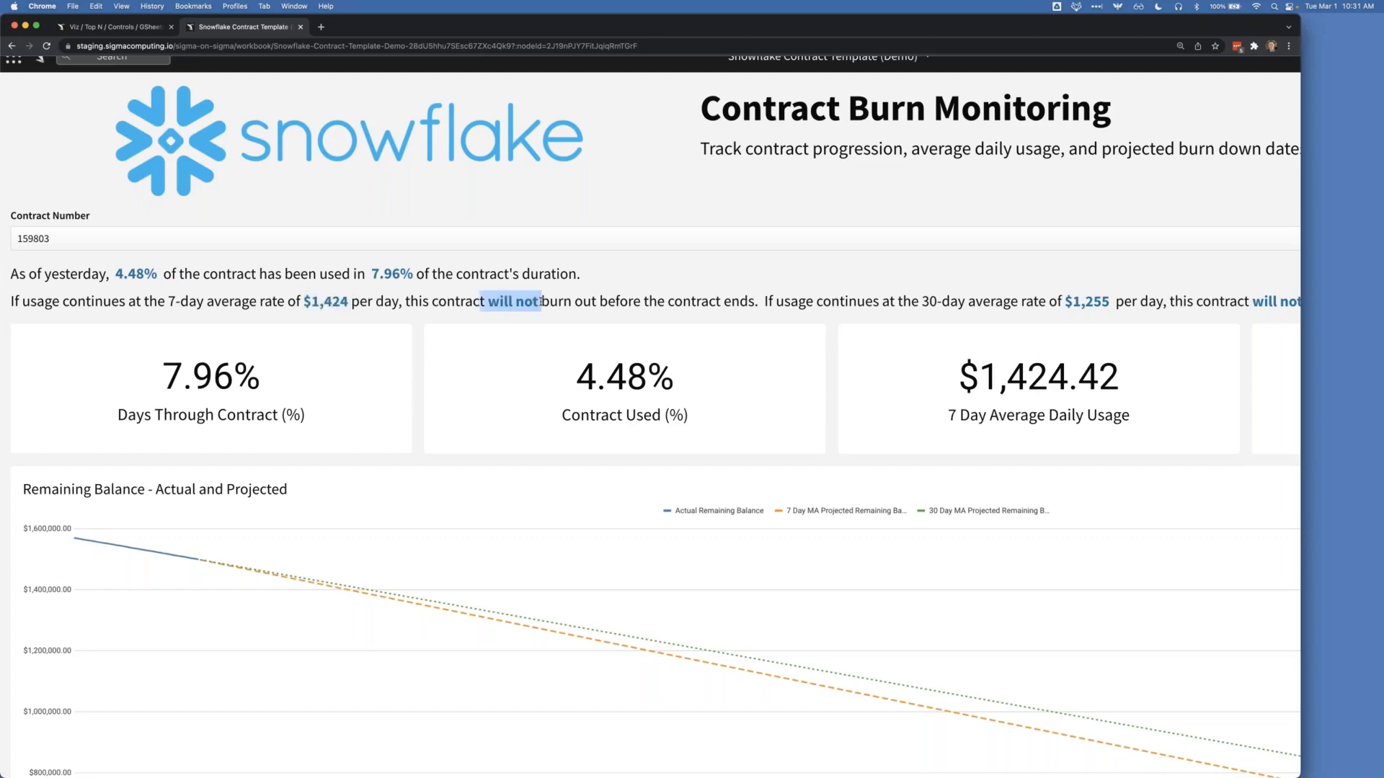
{"action": "scroll", "coordinate": [541, 301], "scroll_direction": "right", "scroll_amount": 2}
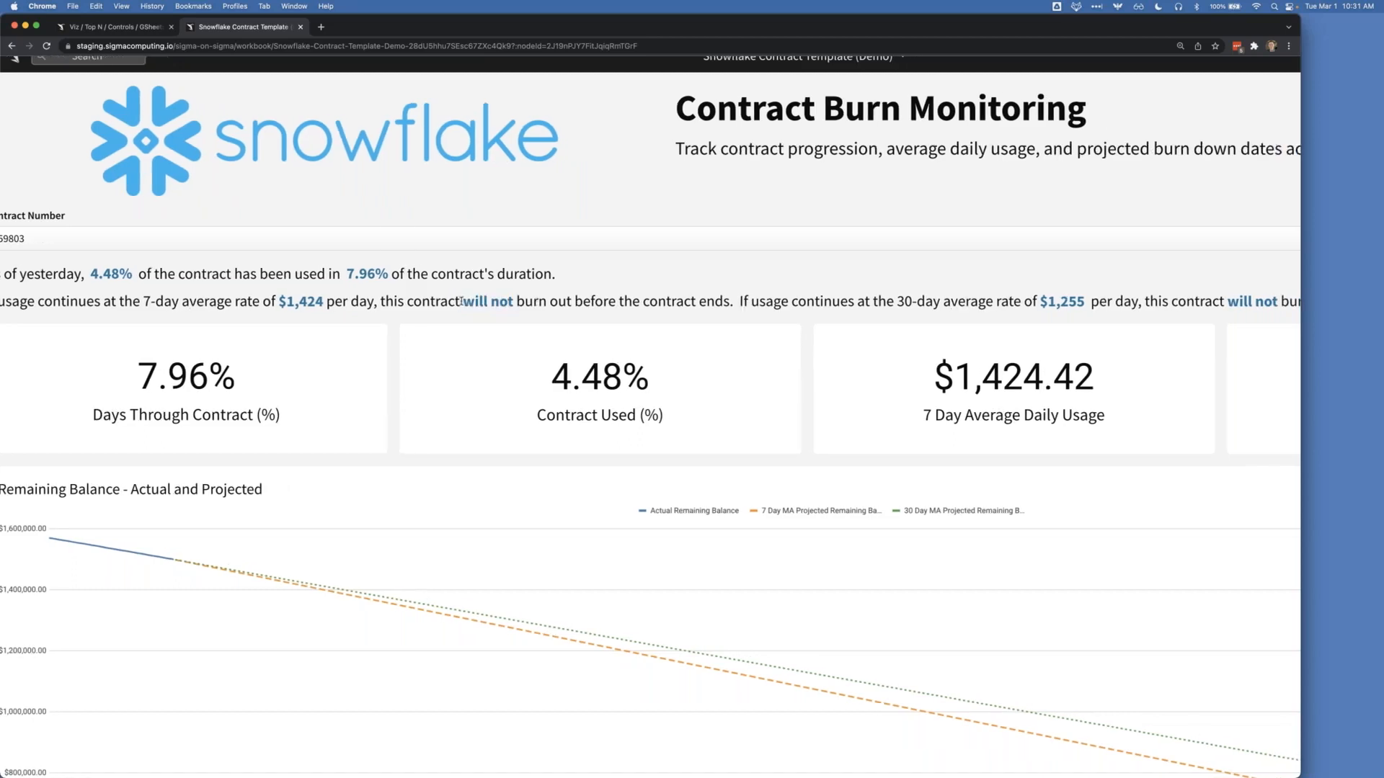
{"action": "left_click_drag", "start_coordinate": [521, 301], "coordinate": [519, 301]}
{"action": "left_click", "coordinate": [520, 302]}
{"action": "scroll", "coordinate": [560, 301], "scroll_direction": "down", "scroll_amount": 5}
{"action": "mouse_move", "coordinate": [351, 498]}
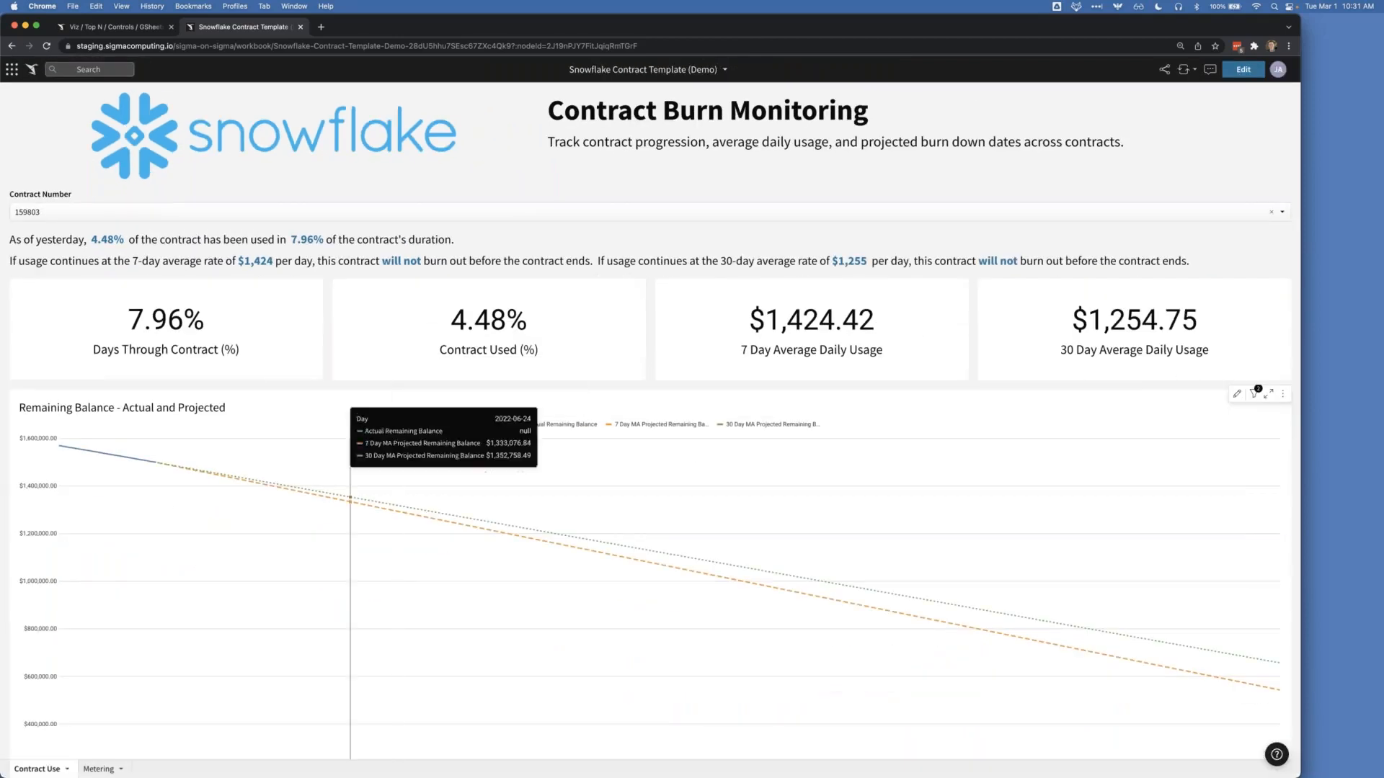
Step: Open the Metering page and highlight the account, warehouse and monthly credit figures in its summary sentence
{"action": "left_click", "coordinate": [100, 770]}
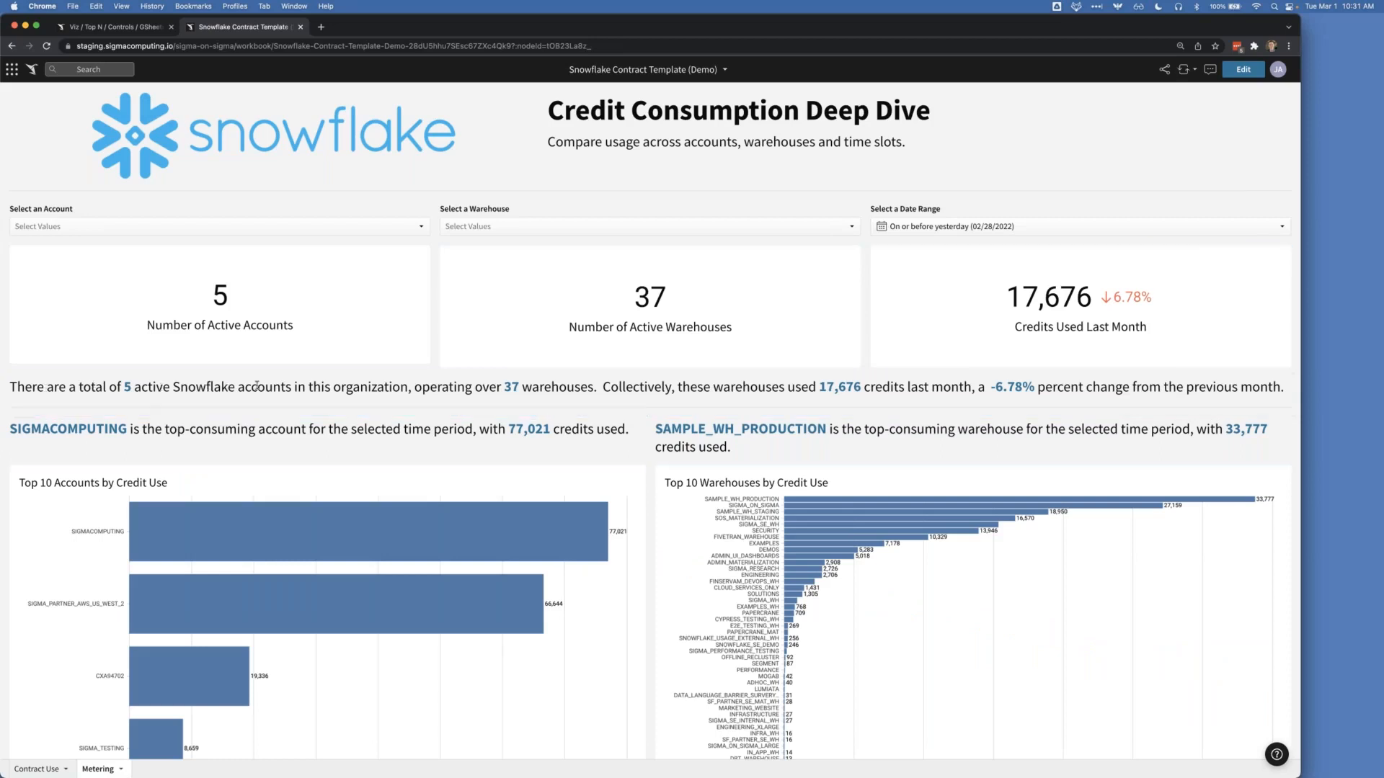
{"action": "left_click_drag", "start_coordinate": [121, 389], "coordinate": [148, 387]}
{"action": "left_click", "coordinate": [413, 382]}
{"action": "left_click_drag", "start_coordinate": [575, 389], "coordinate": [605, 369]}
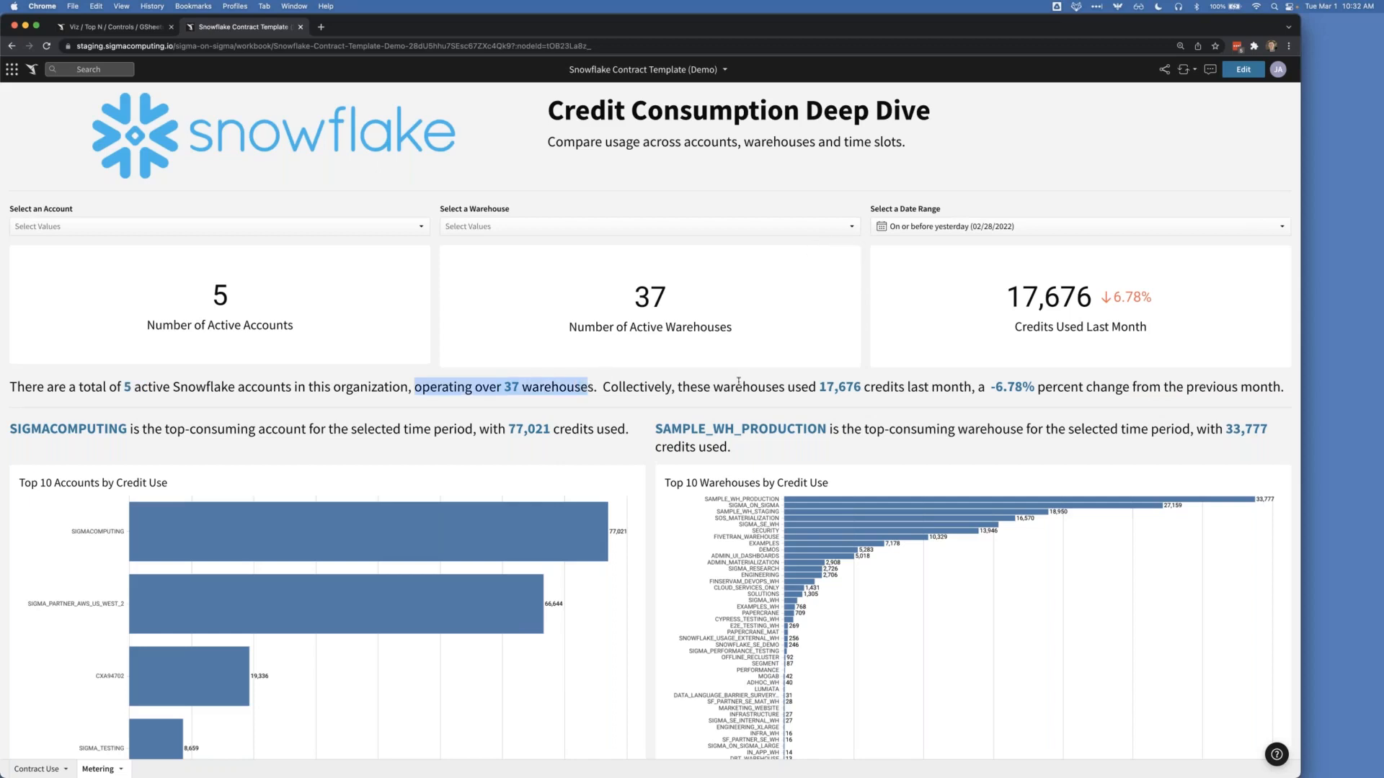
{"action": "left_click", "coordinate": [791, 382]}
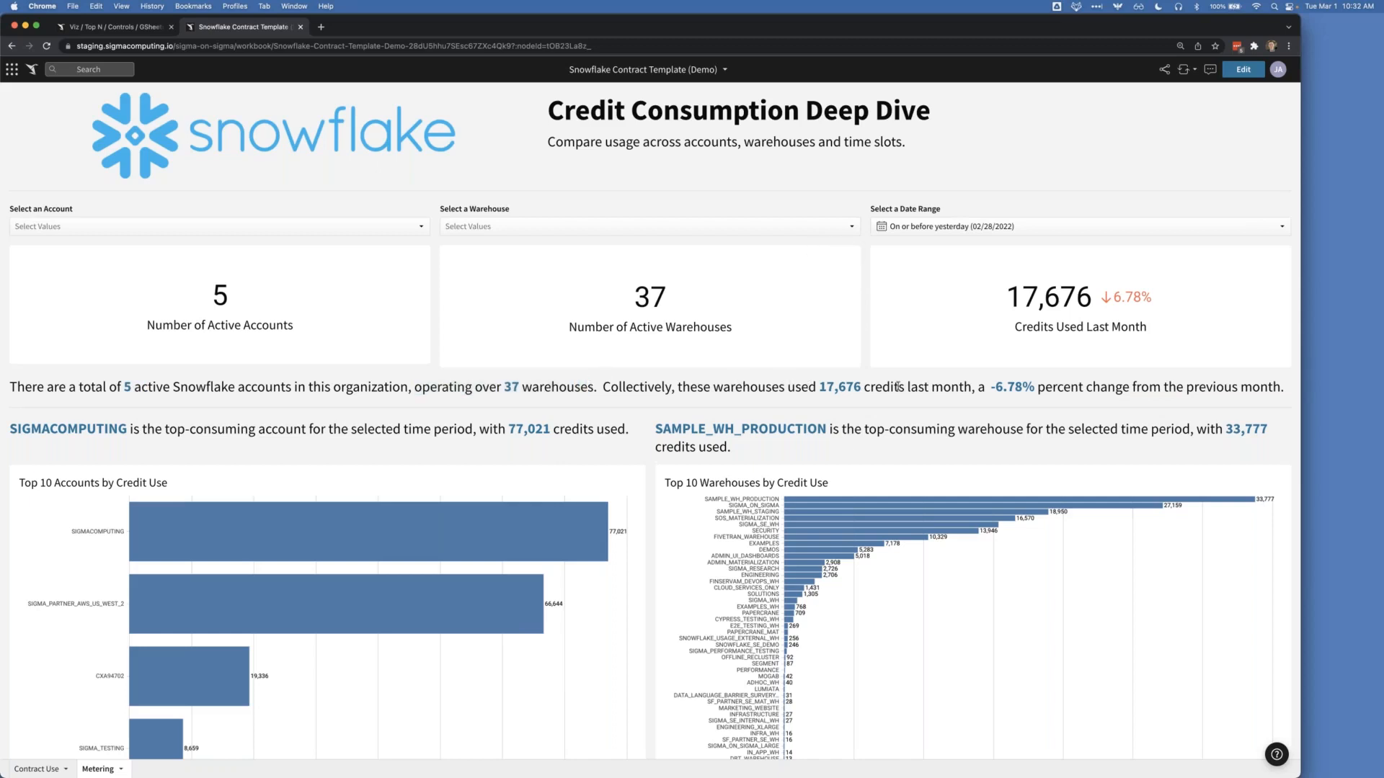
{"action": "left_click_drag", "start_coordinate": [809, 387], "coordinate": [898, 388]}
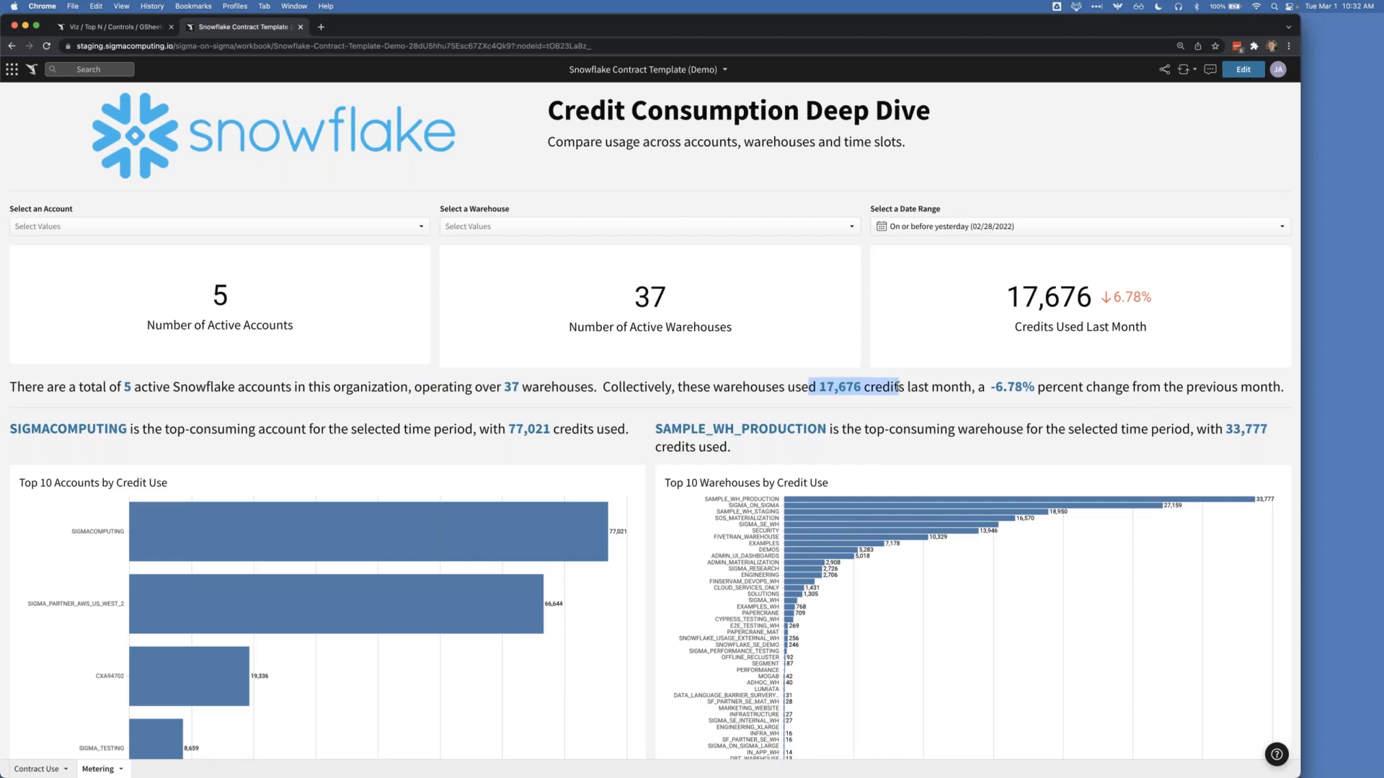
{"action": "left_click", "coordinate": [898, 387]}
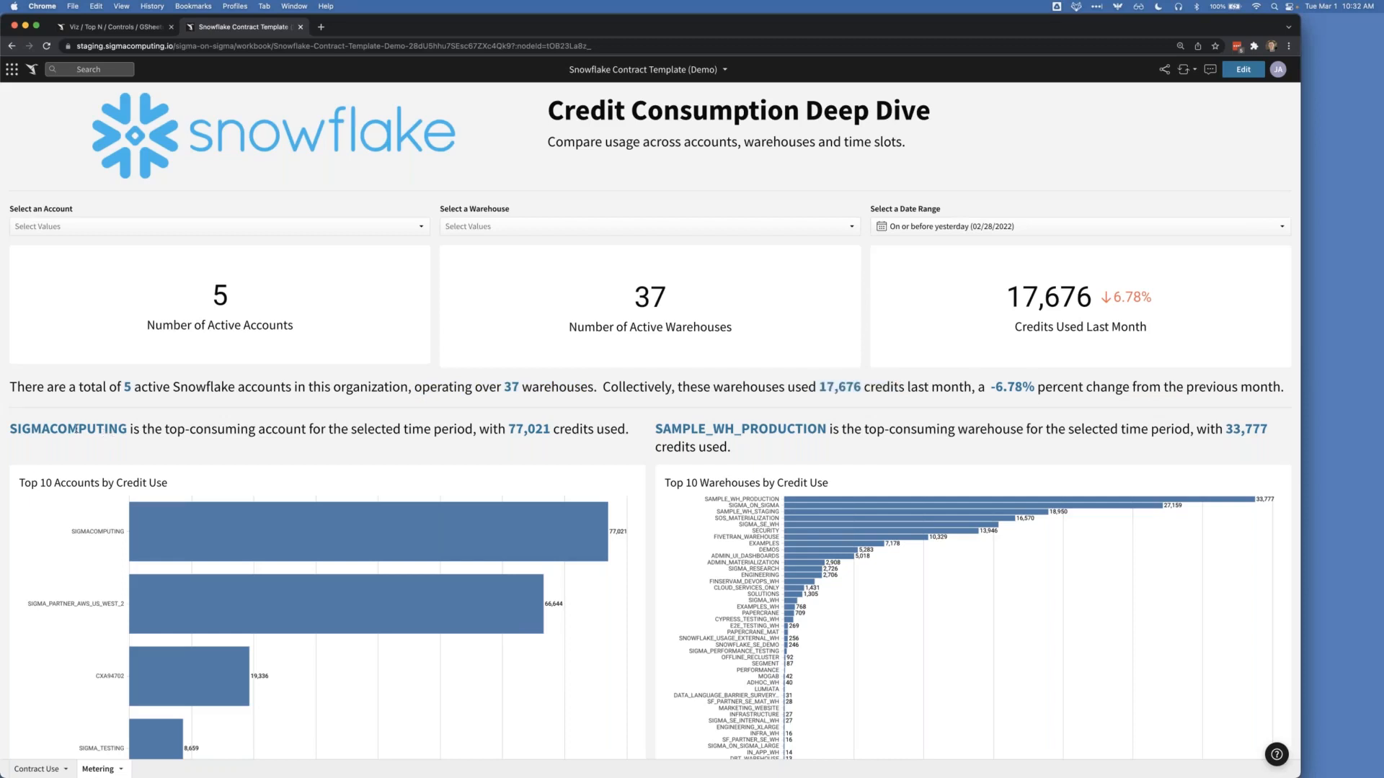
Step: Examine the top-consuming account text and the SIGMACOMPUTING bar in the Top 10 Accounts by Credit Use chart
{"action": "scroll", "coordinate": [86, 419], "scroll_direction": "down", "scroll_amount": 2}
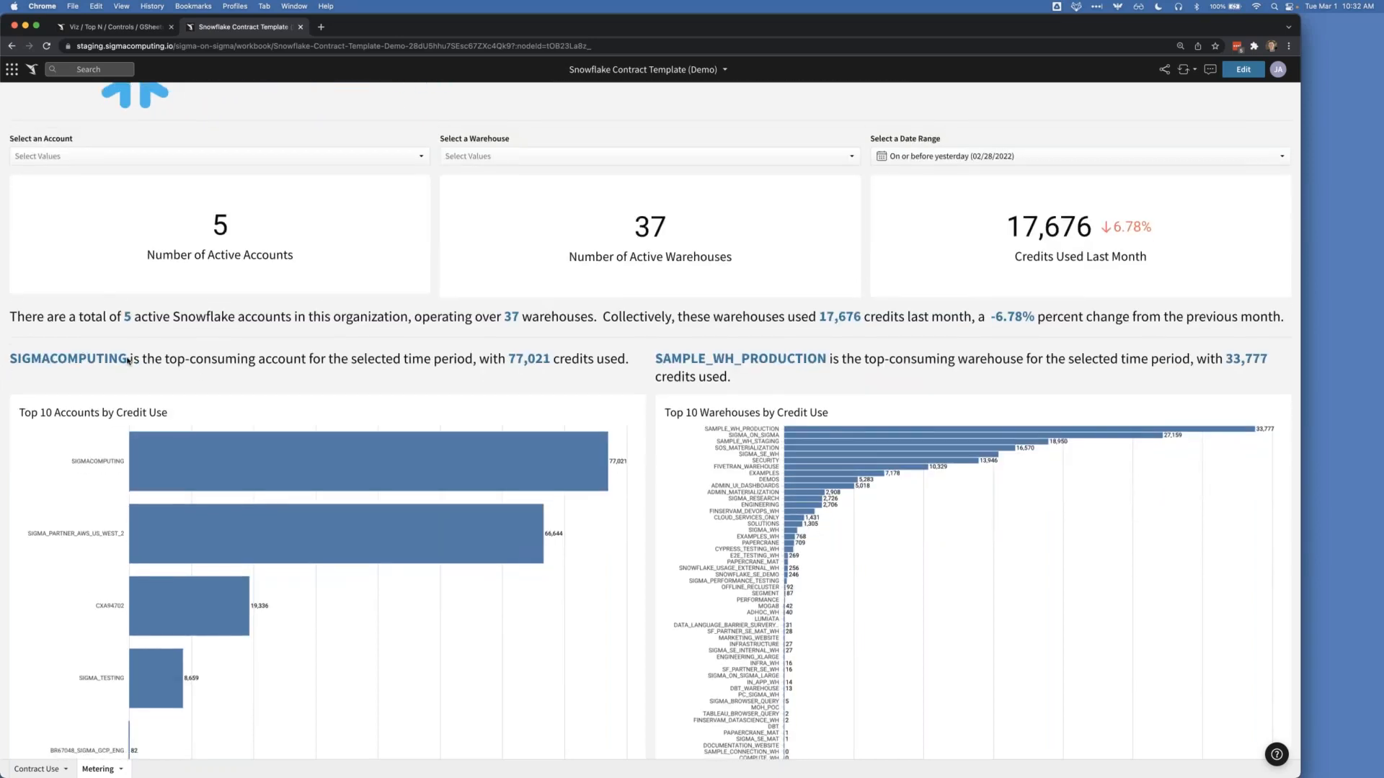
{"action": "double_click", "coordinate": [126, 360]}
{"action": "left_click", "coordinate": [159, 359]}
{"action": "scroll", "coordinate": [771, 357], "scroll_direction": "down", "scroll_amount": 2}
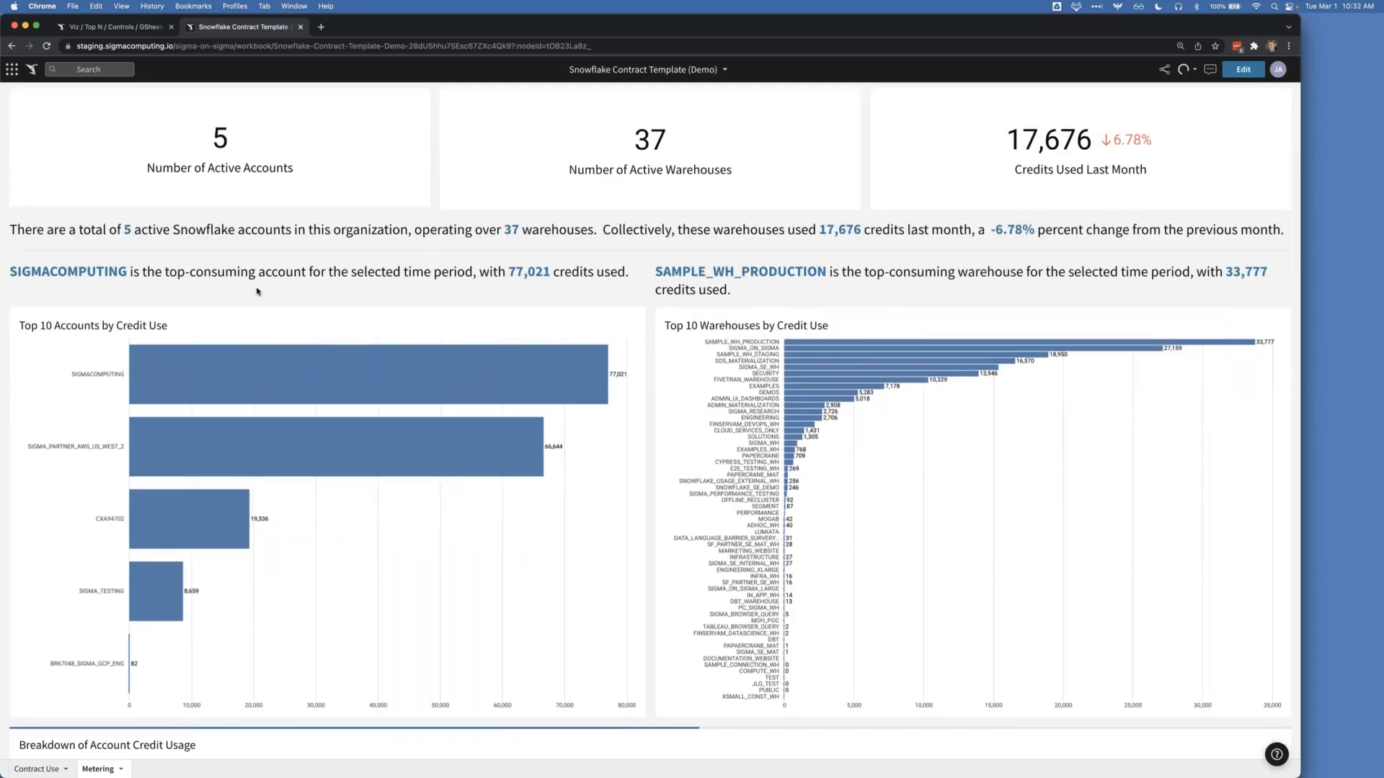
{"action": "mouse_move", "coordinate": [192, 351]}
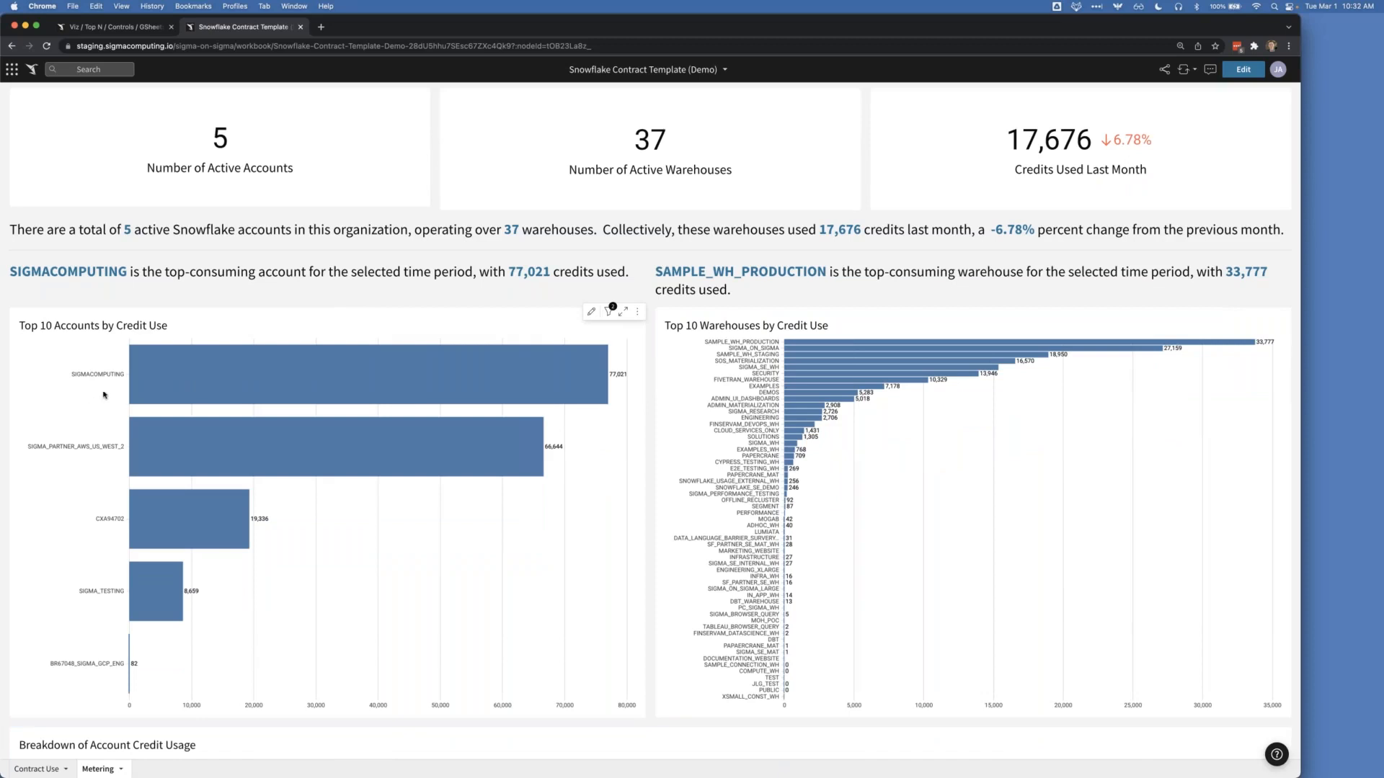
{"action": "mouse_move", "coordinate": [159, 385]}
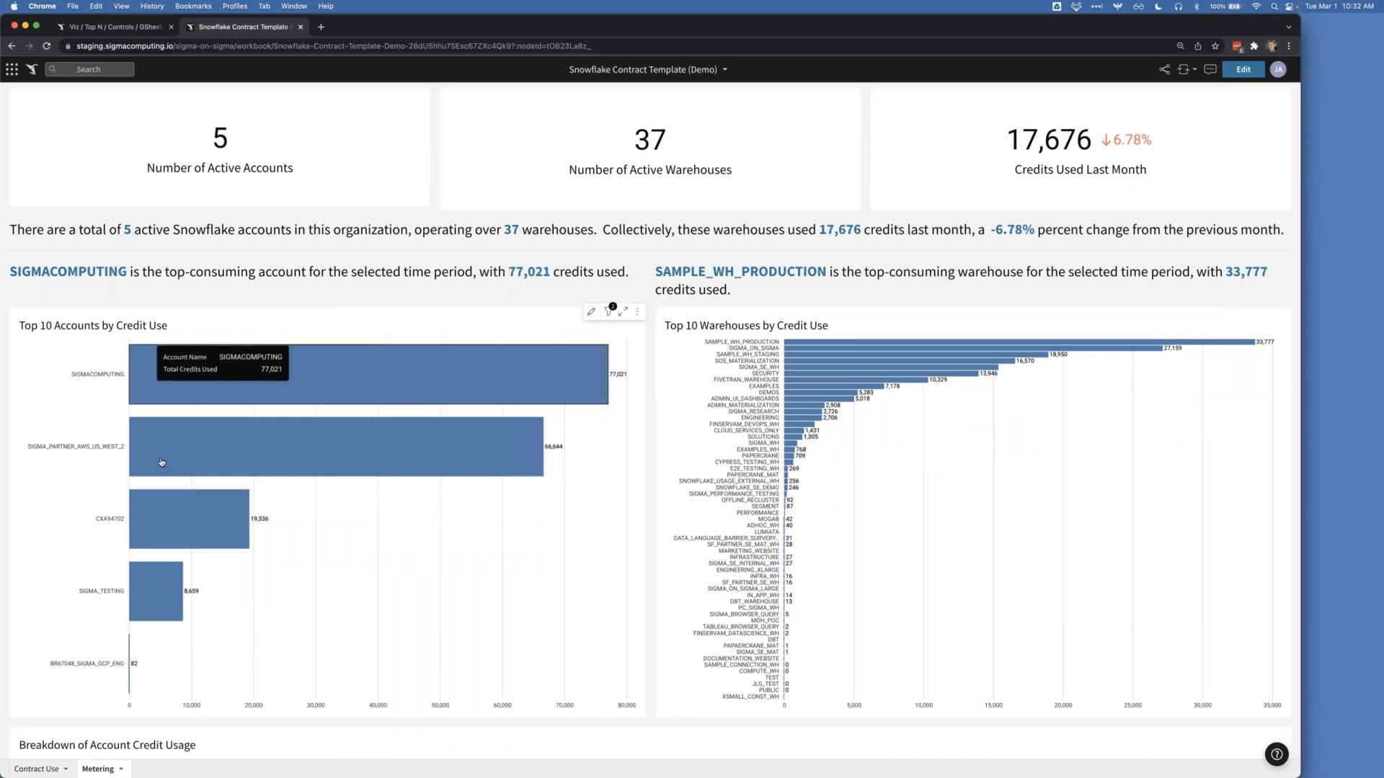
Step: Highlight the account name in the top-consuming account sentence and compare it with the Top 10 Accounts by Credit Use chart
{"action": "mouse_move", "coordinate": [144, 581]}
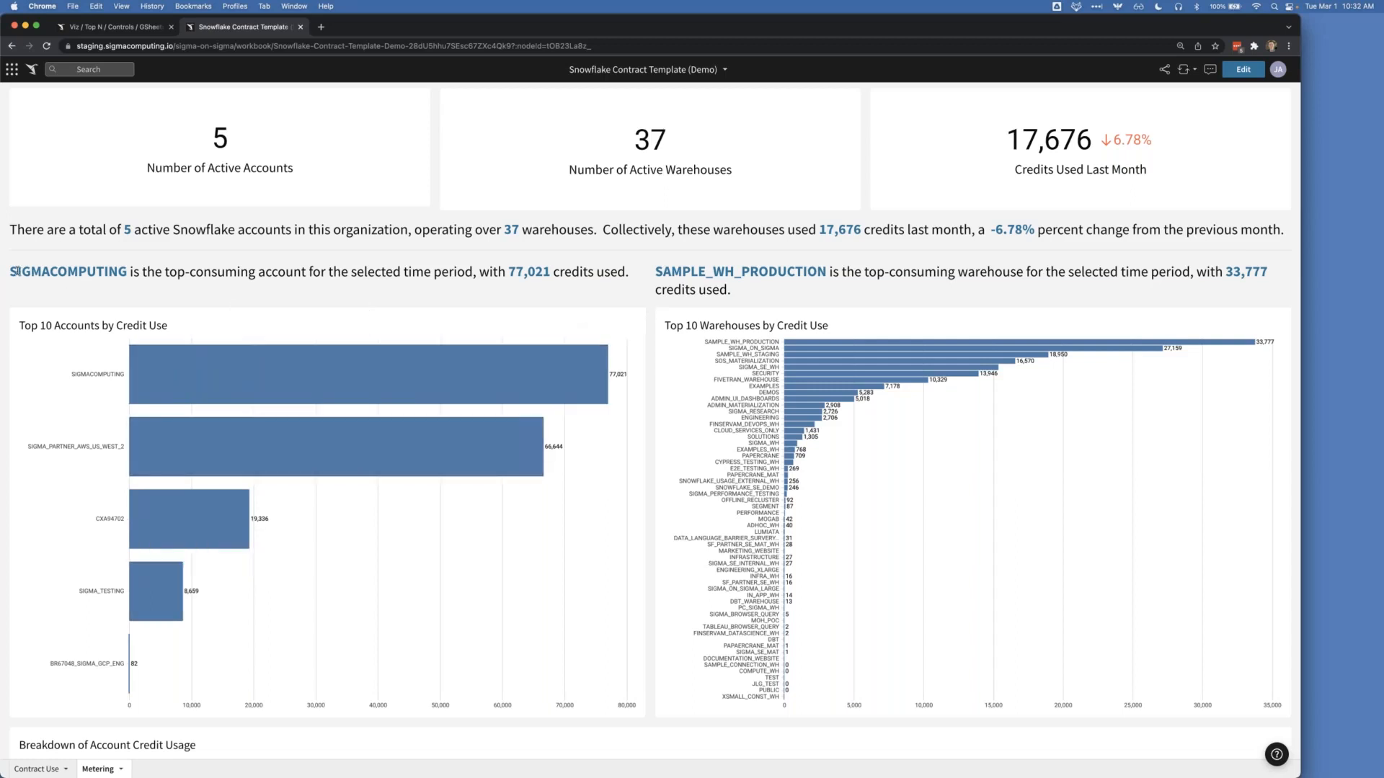
{"action": "left_click_drag", "start_coordinate": [155, 273], "coordinate": [132, 273]}
{"action": "left_click", "coordinate": [98, 271]}
{"action": "mouse_move", "coordinate": [330, 378]}
Step: Examine the top-consuming warehouse sentence against the bars of the Top 10 Warehouses by Credit Use chart
{"action": "scroll", "coordinate": [912, 301], "scroll_direction": "up", "scroll_amount": 5}
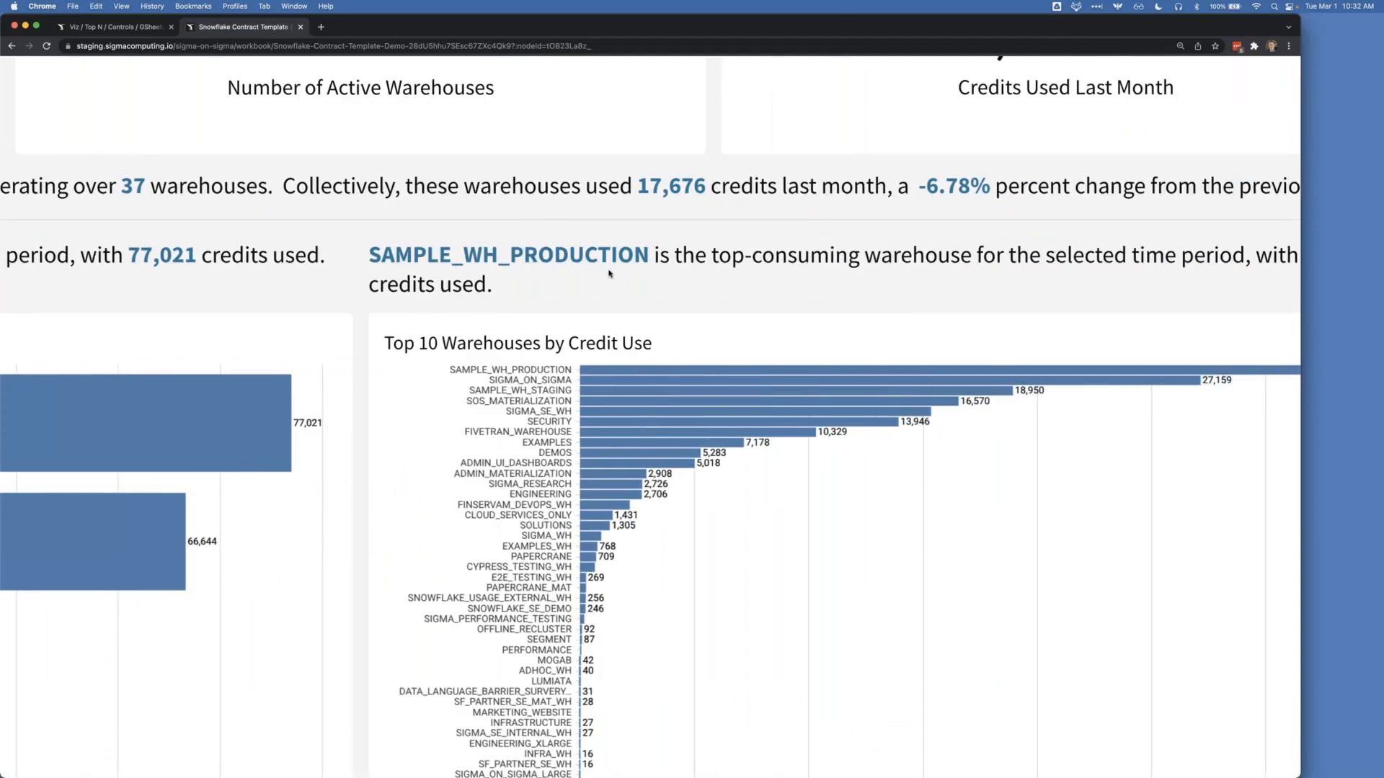
{"action": "scroll", "coordinate": [609, 274], "scroll_direction": "down", "scroll_amount": 3}
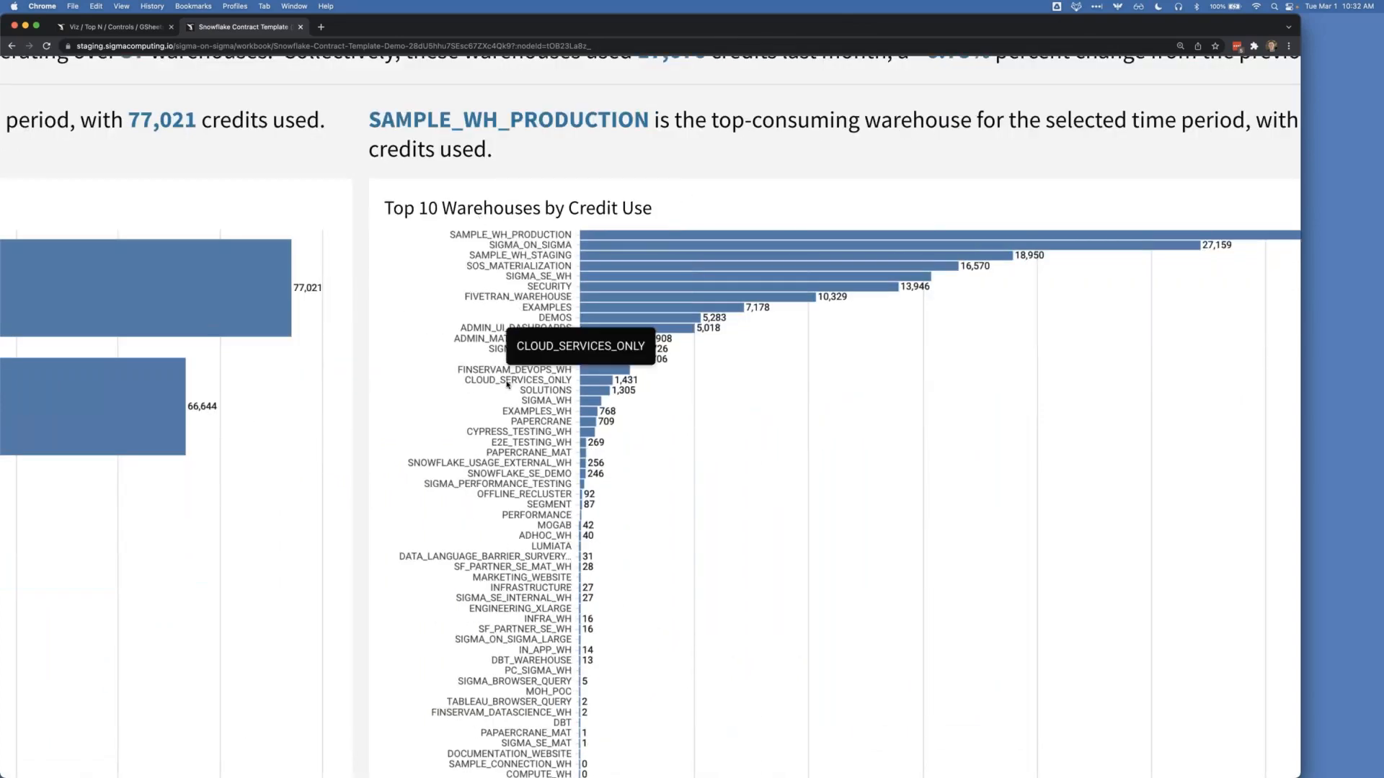
{"action": "scroll", "coordinate": [506, 384], "scroll_direction": "down", "scroll_amount": 2}
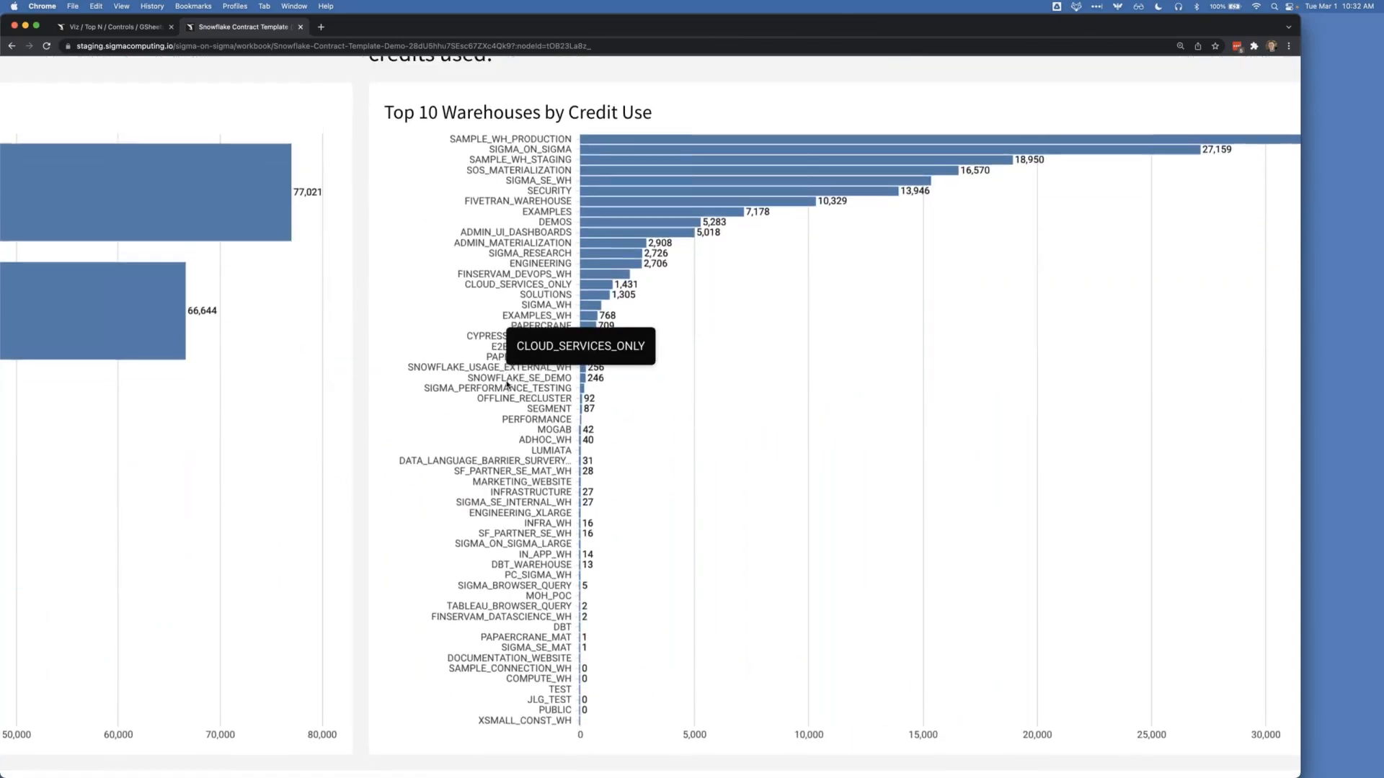
{"action": "scroll", "coordinate": [371, 217], "scroll_direction": "up", "scroll_amount": 4}
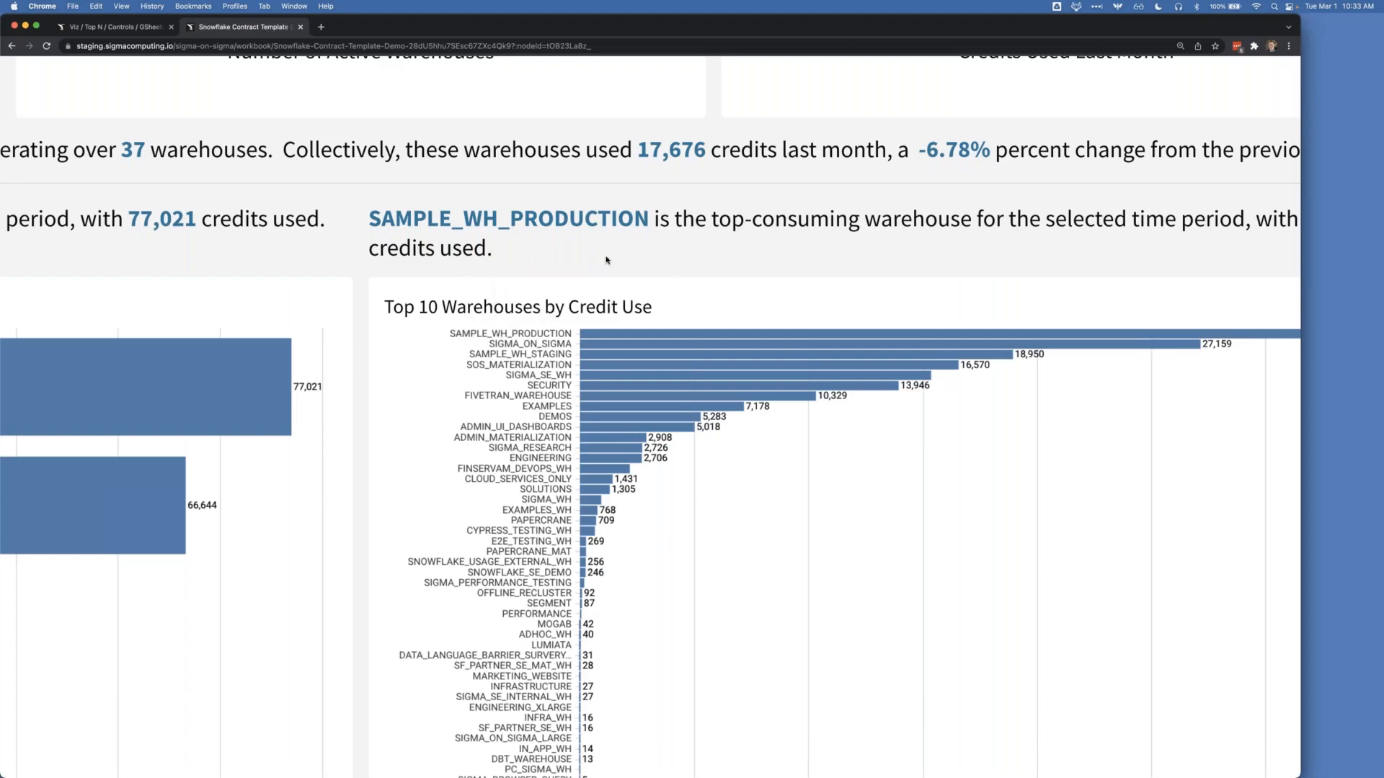
{"action": "scroll", "coordinate": [607, 260], "scroll_direction": "down", "scroll_amount": 5}
{"action": "scroll", "coordinate": [607, 261], "scroll_direction": "up", "scroll_amount": 3}
Step: Return to the Contract Use page, refresh its data, and switch the workbook to edit mode
{"action": "left_click", "coordinate": [38, 769]}
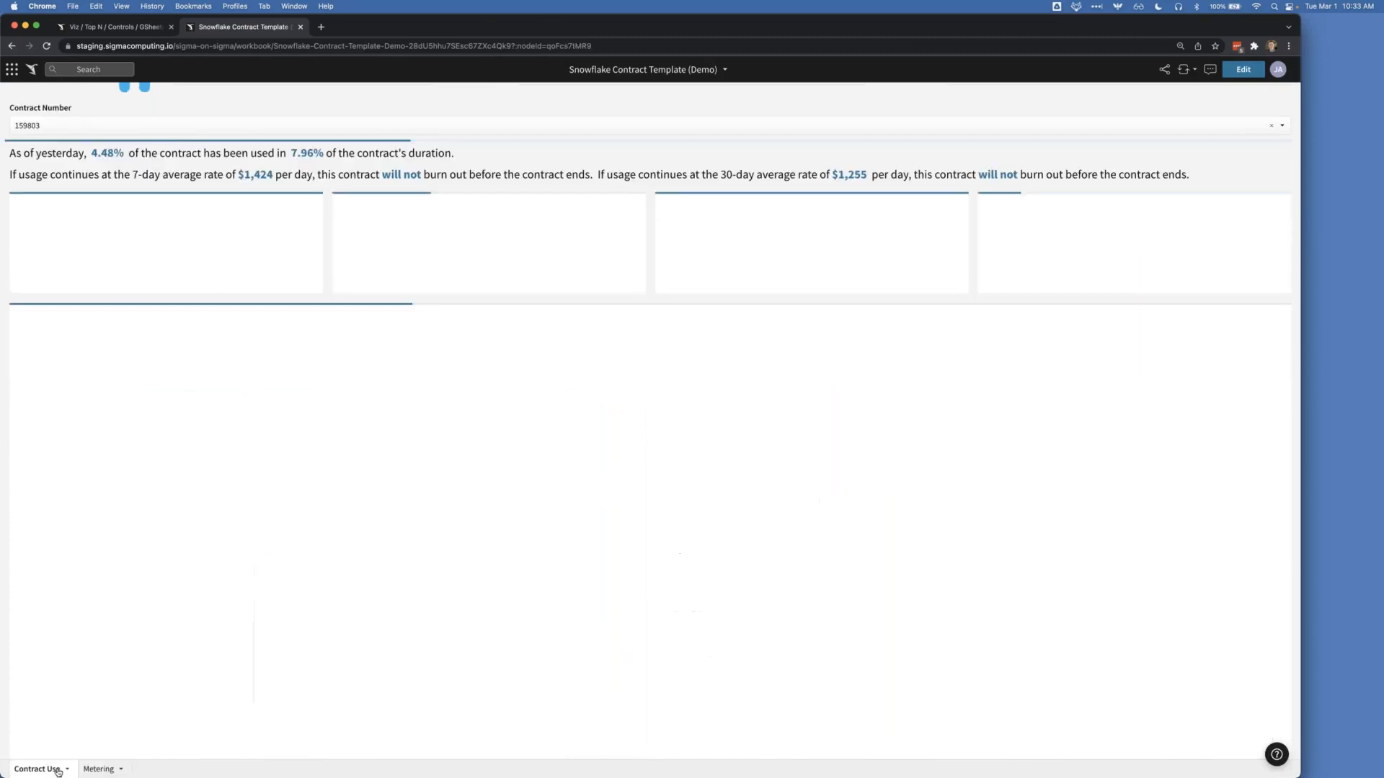
{"action": "left_click", "coordinate": [1183, 69]}
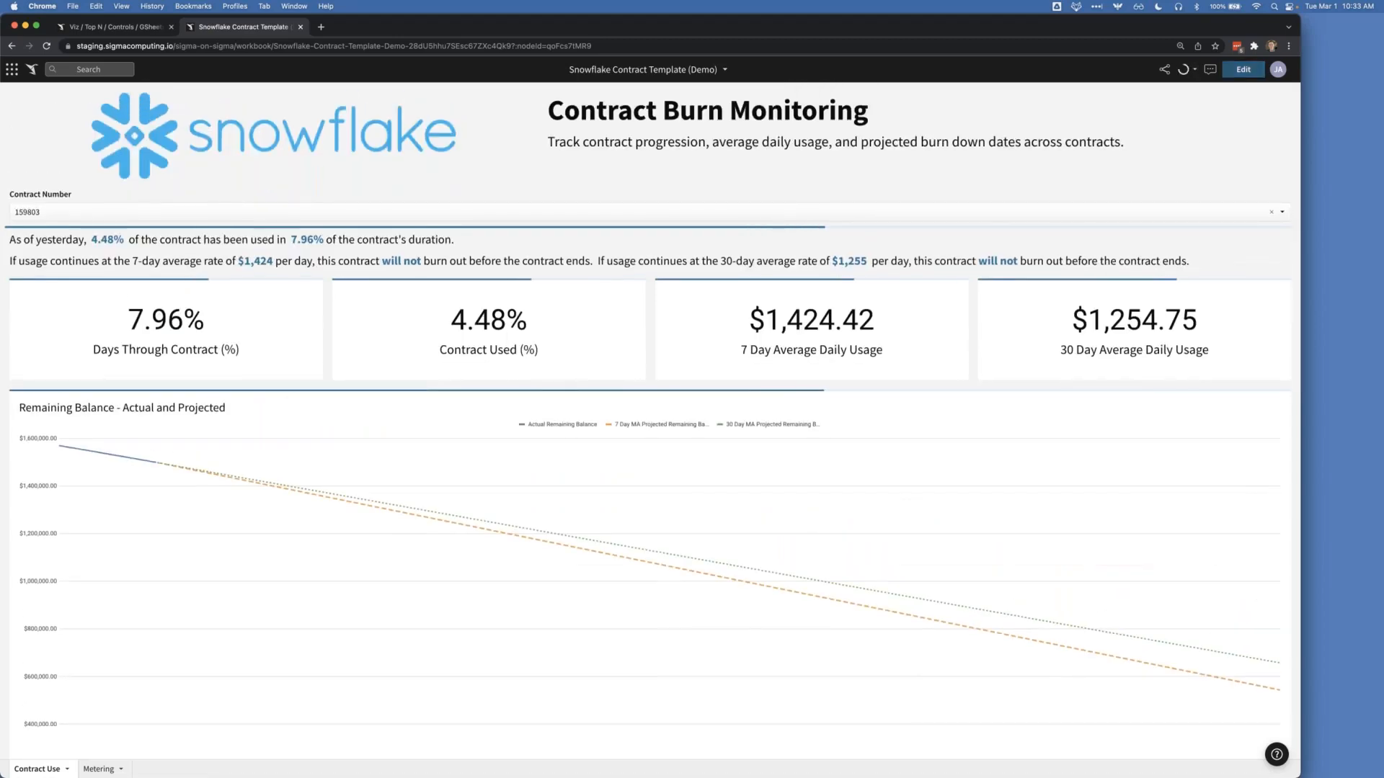
{"action": "left_click", "coordinate": [1244, 69]}
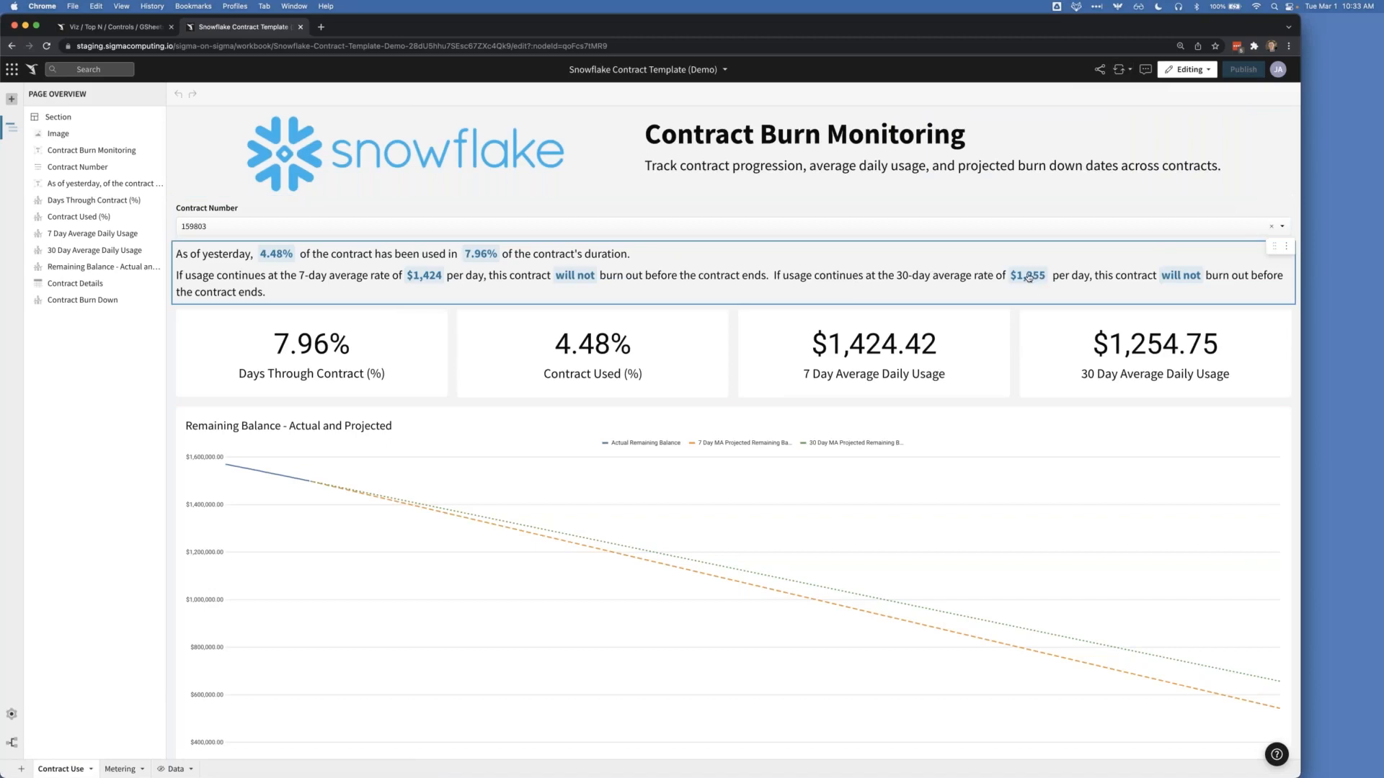
Step: Open the workbook's query history and show the details of the Dynamic Text query started at 10:33:30 AM
{"action": "left_click", "coordinate": [1118, 70]}
{"action": "left_click", "coordinate": [1130, 70]}
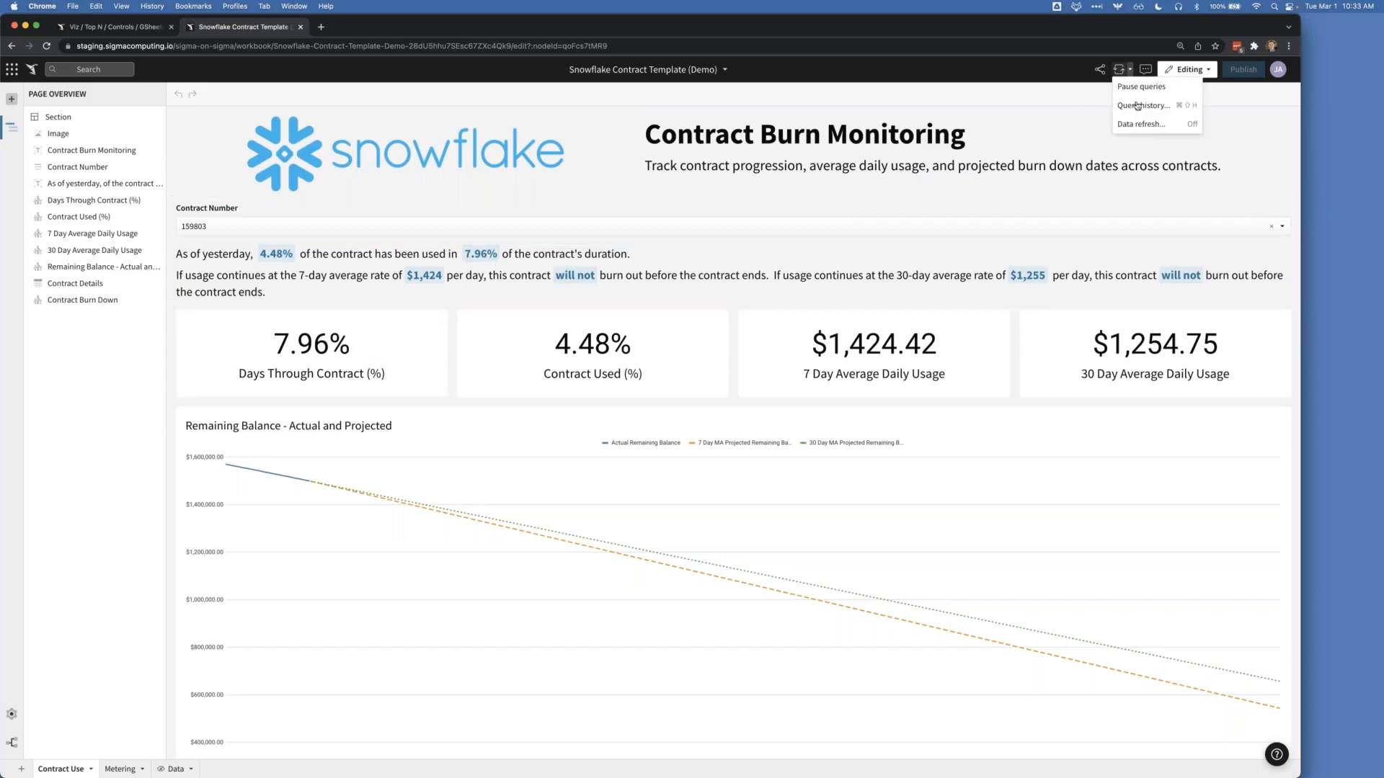
{"action": "left_click", "coordinate": [1137, 105]}
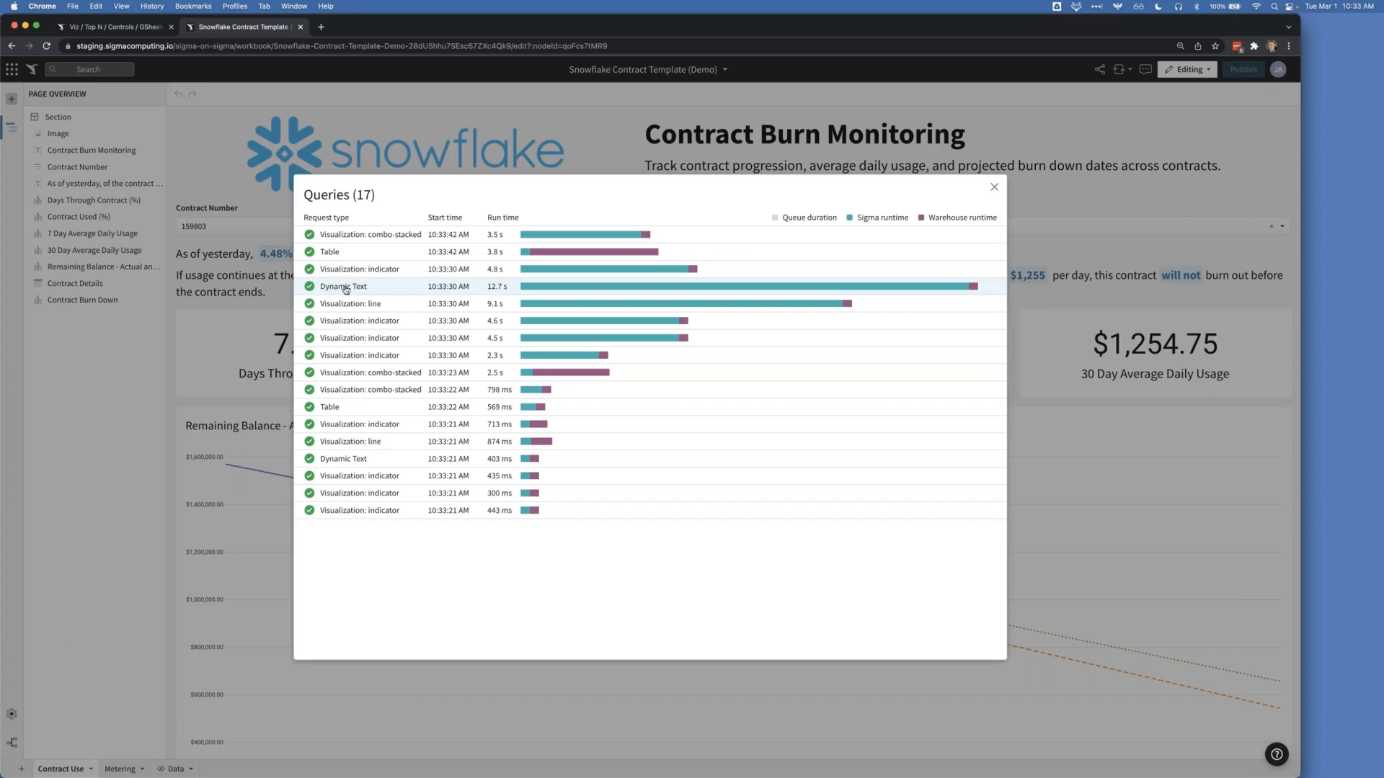
{"action": "mouse_move", "coordinate": [548, 290]}
{"action": "left_click", "coordinate": [573, 288]}
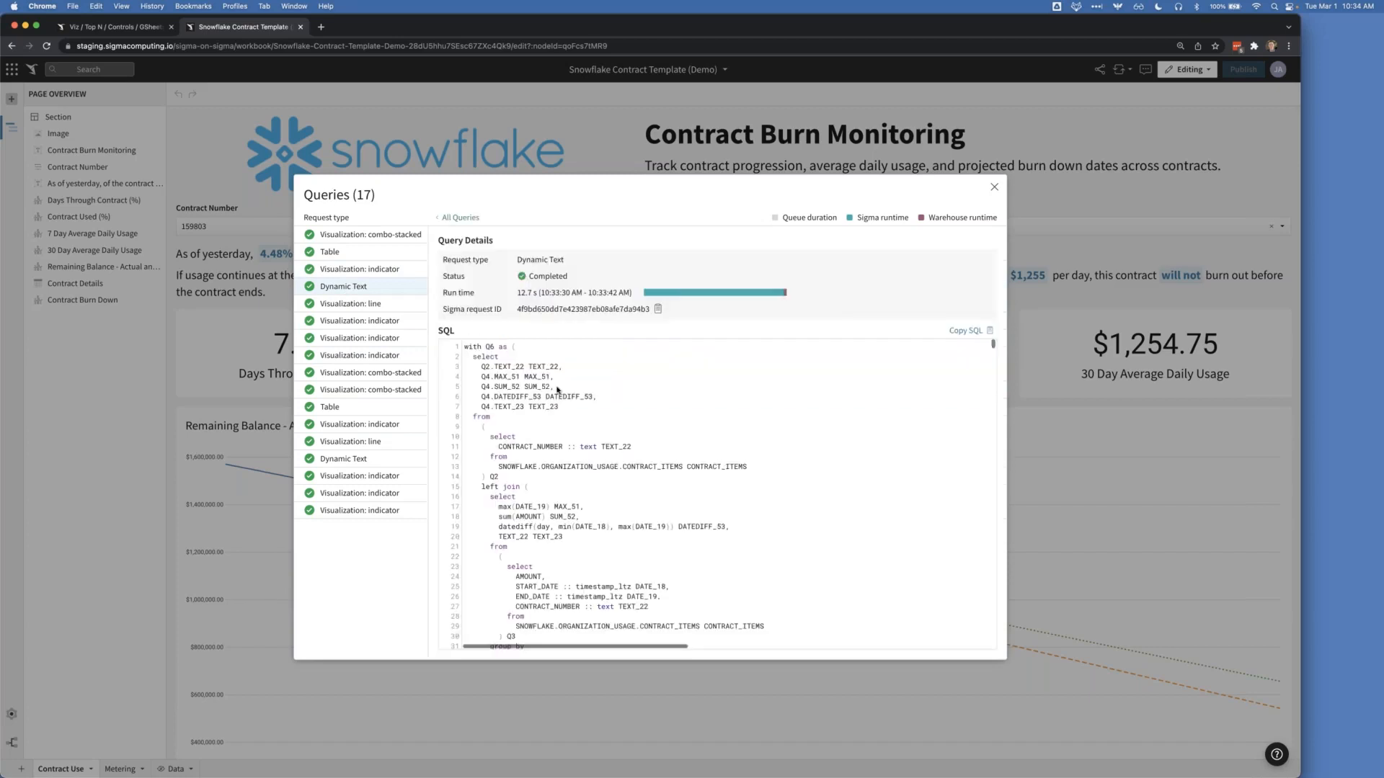
Step: Read through the SQL generated for the Dynamic Text query and return to its first lines
{"action": "scroll", "coordinate": [558, 392], "scroll_direction": "down", "scroll_amount": 8}
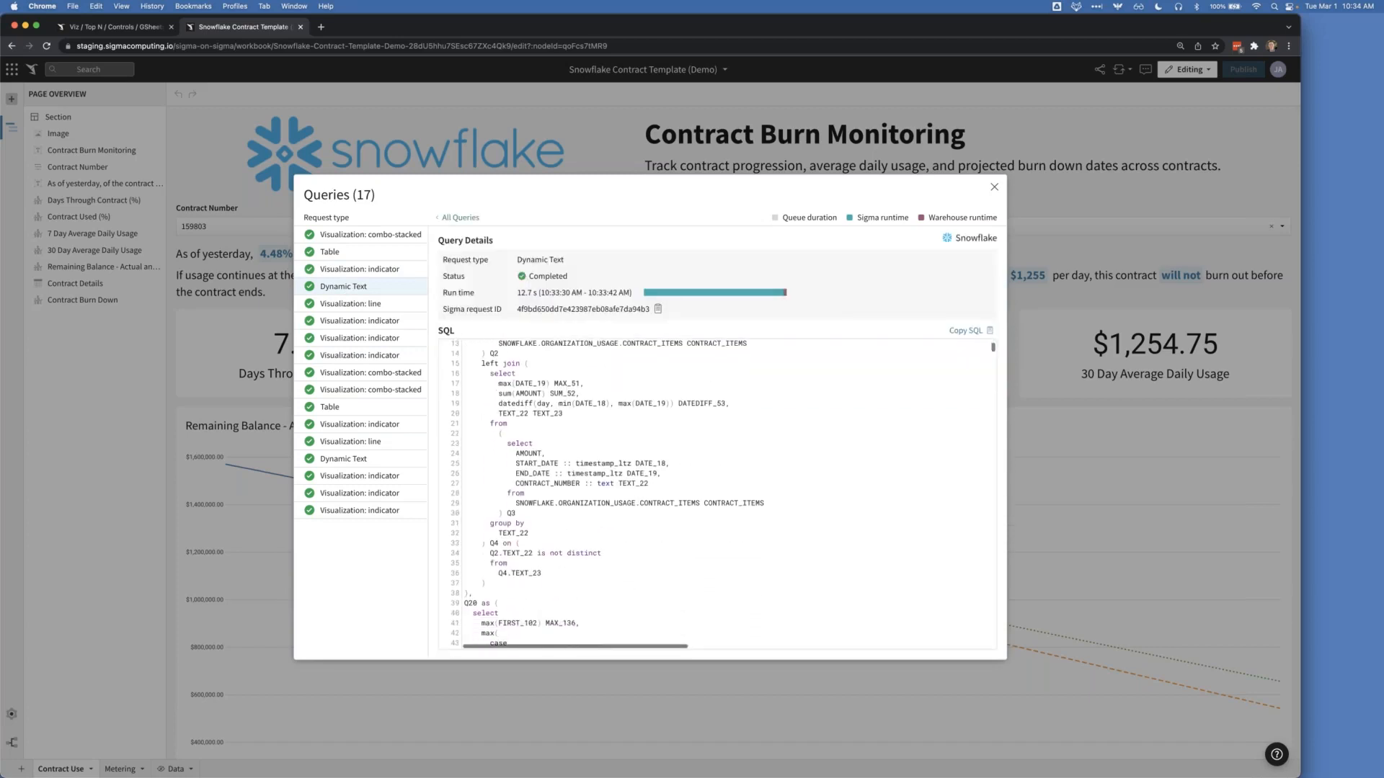
{"action": "scroll", "coordinate": [608, 495], "scroll_direction": "down", "scroll_amount": 15}
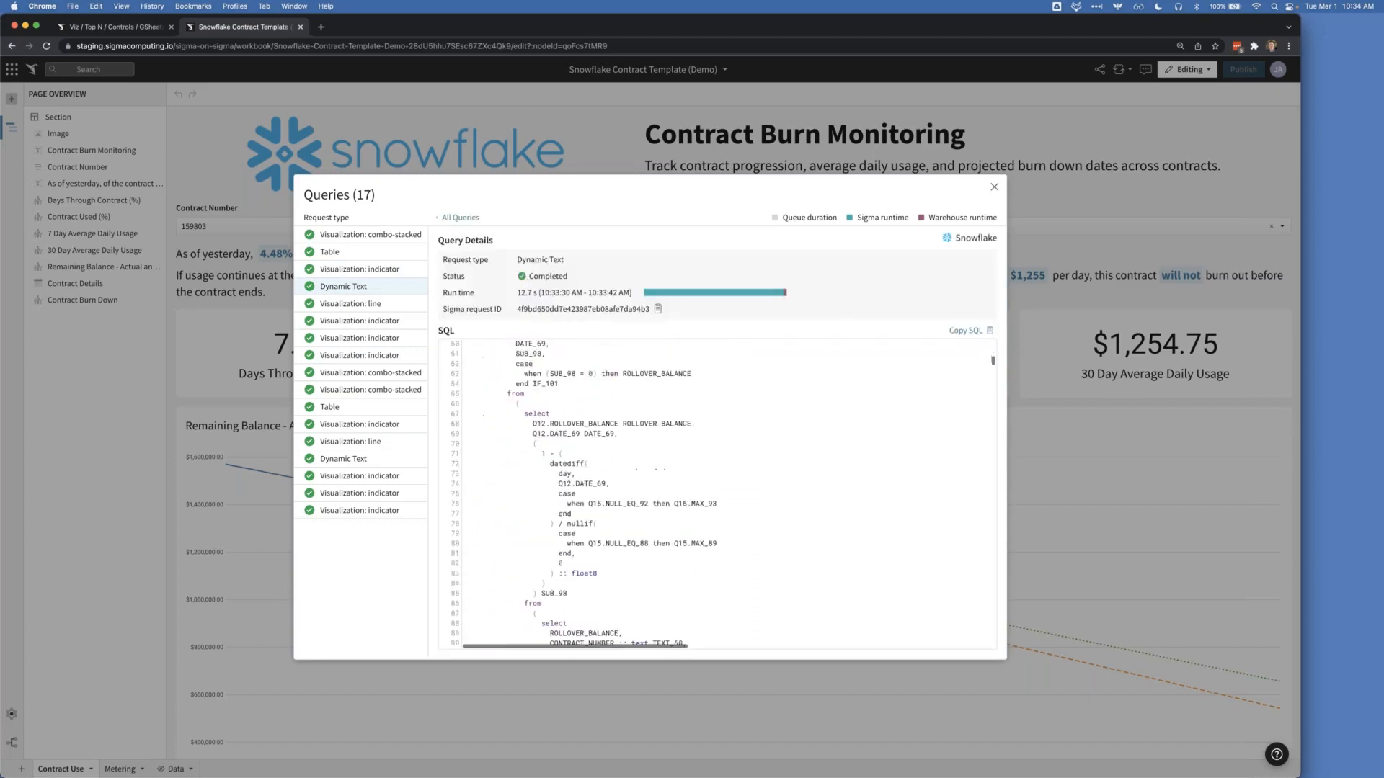
{"action": "scroll", "coordinate": [717, 493], "scroll_direction": "down", "scroll_amount": 20}
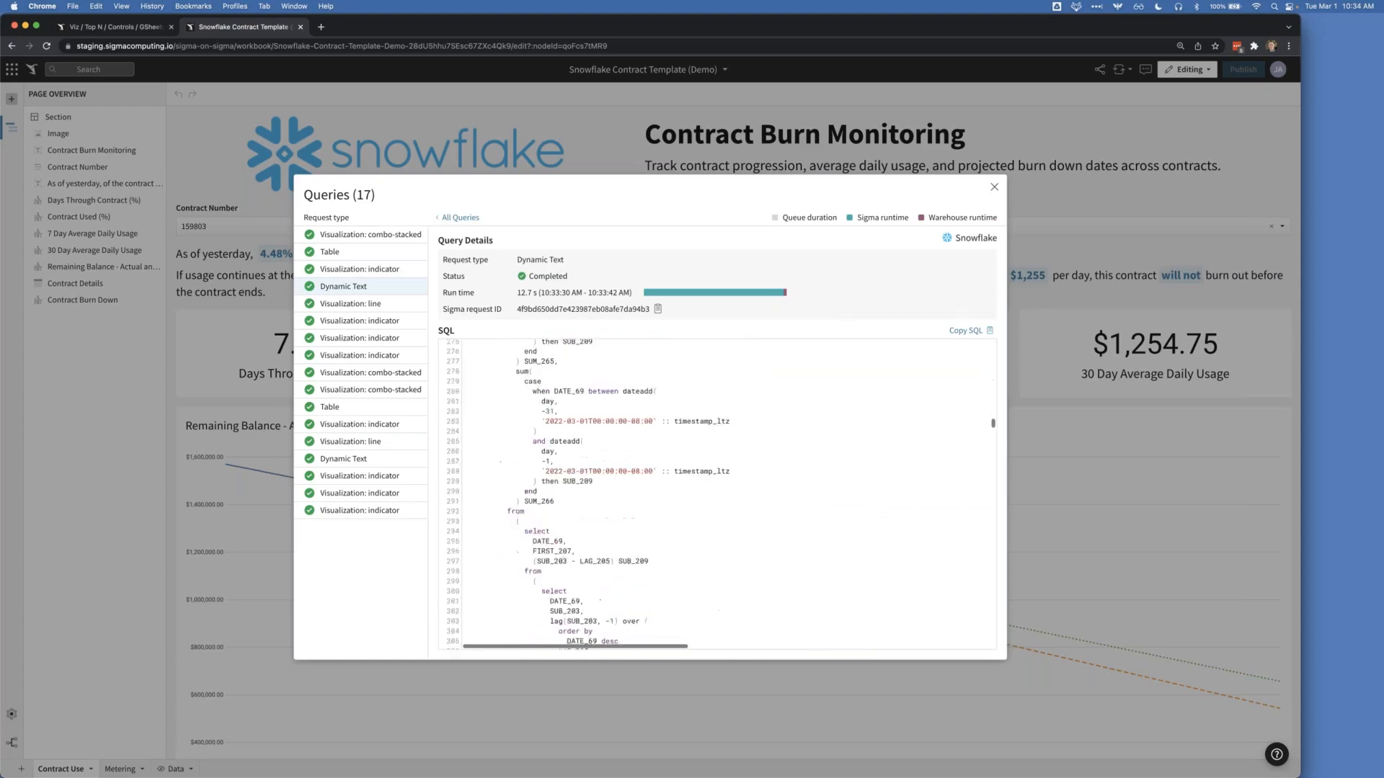
{"action": "scroll", "coordinate": [717, 495], "scroll_direction": "down", "scroll_amount": 20}
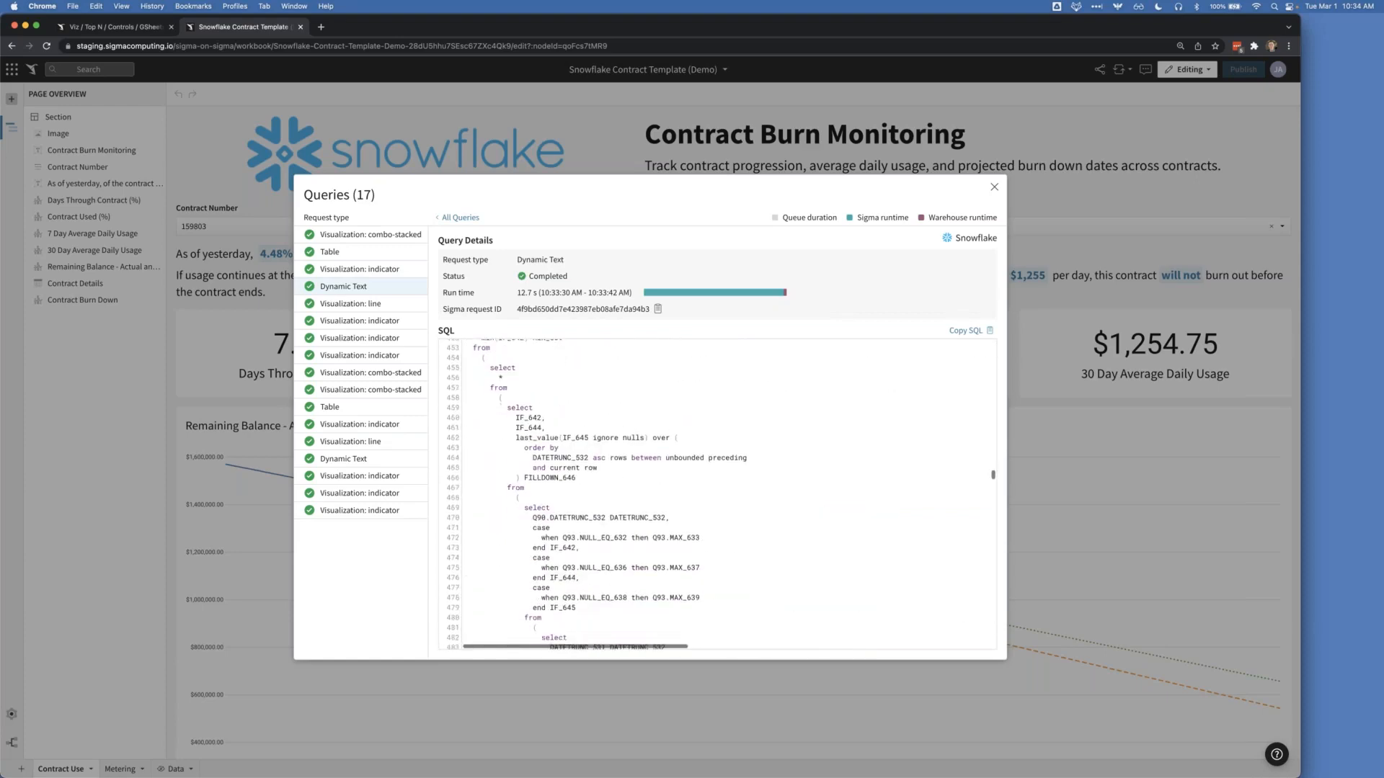
{"action": "scroll", "coordinate": [718, 496], "scroll_direction": "up", "scroll_amount": 20}
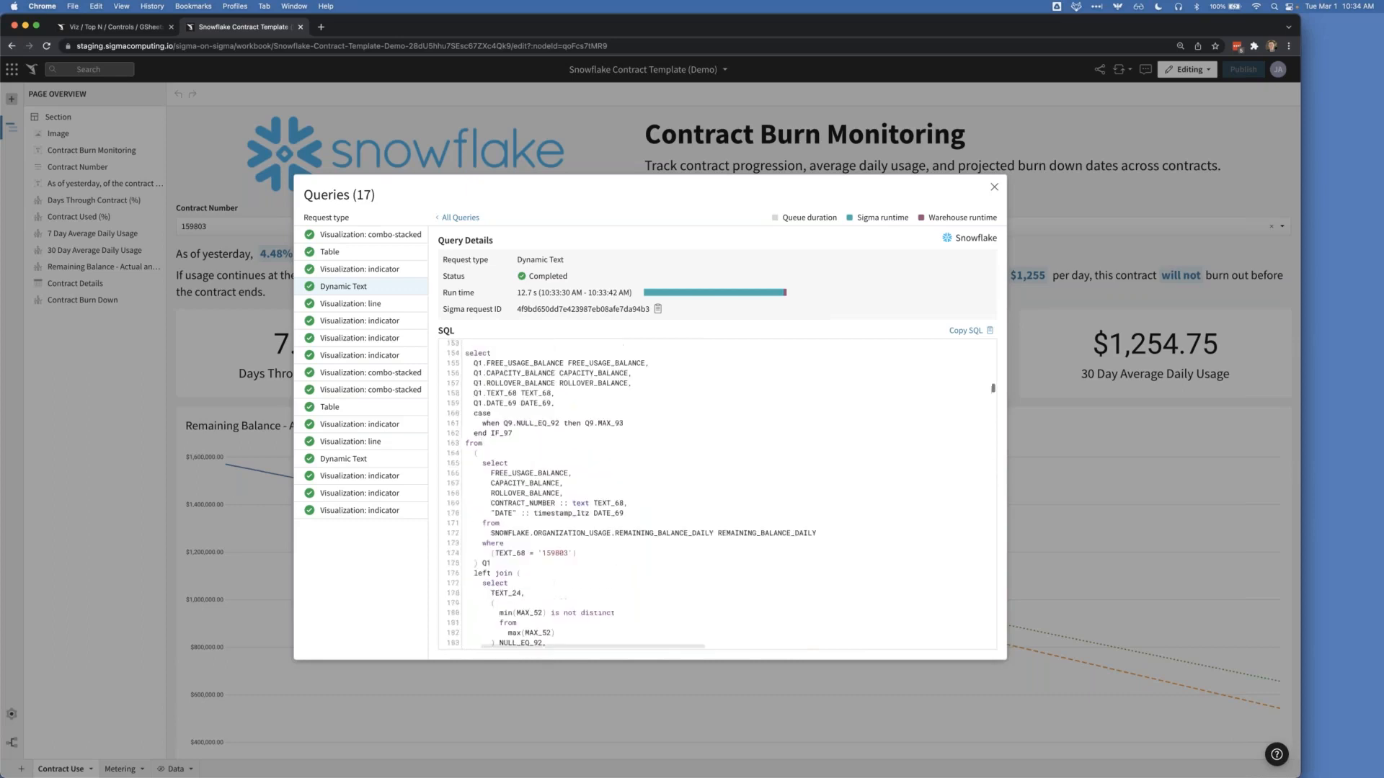
{"action": "scroll", "coordinate": [606, 506], "scroll_direction": "up", "scroll_amount": 10}
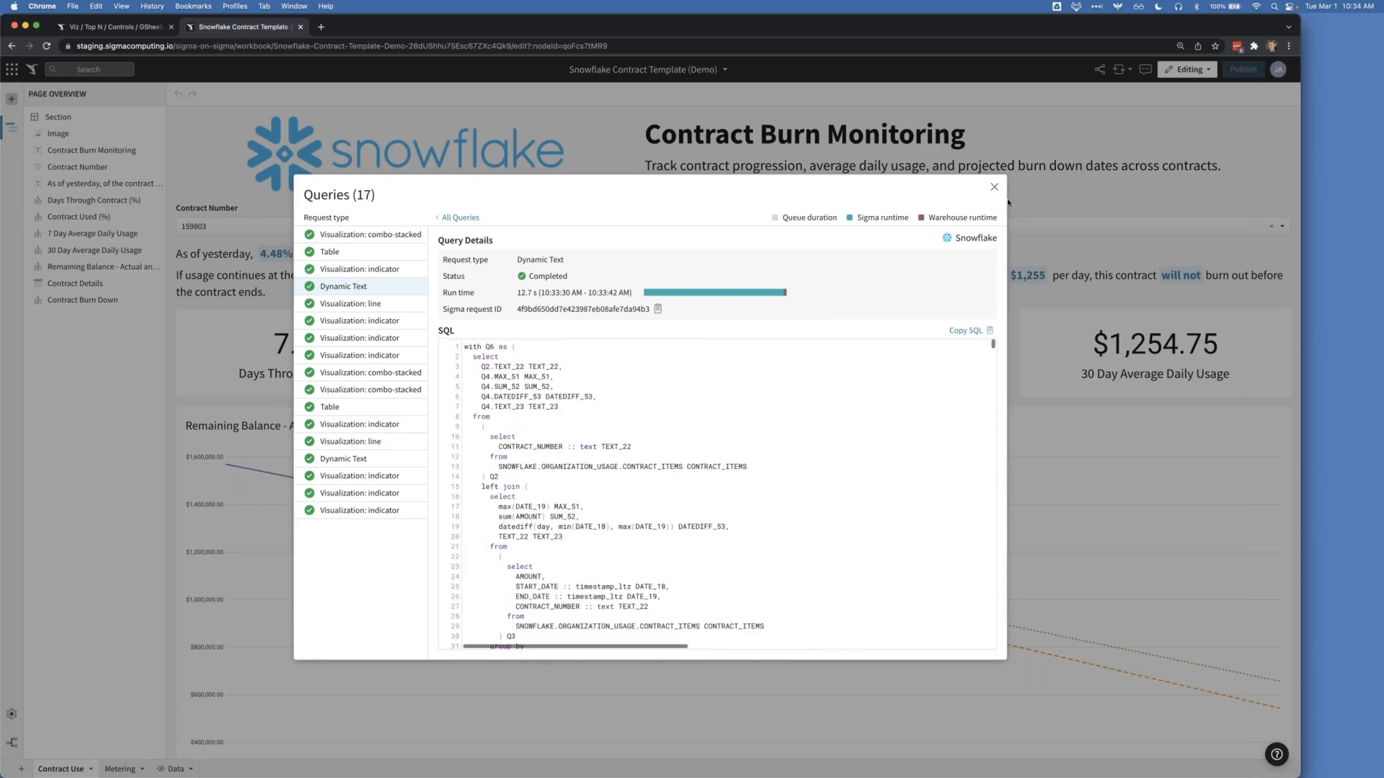
Step: Go back to the list of all queries, inspect the Dynamic Text query's Sigma runtime, and close the query history
{"action": "left_click", "coordinate": [444, 217]}
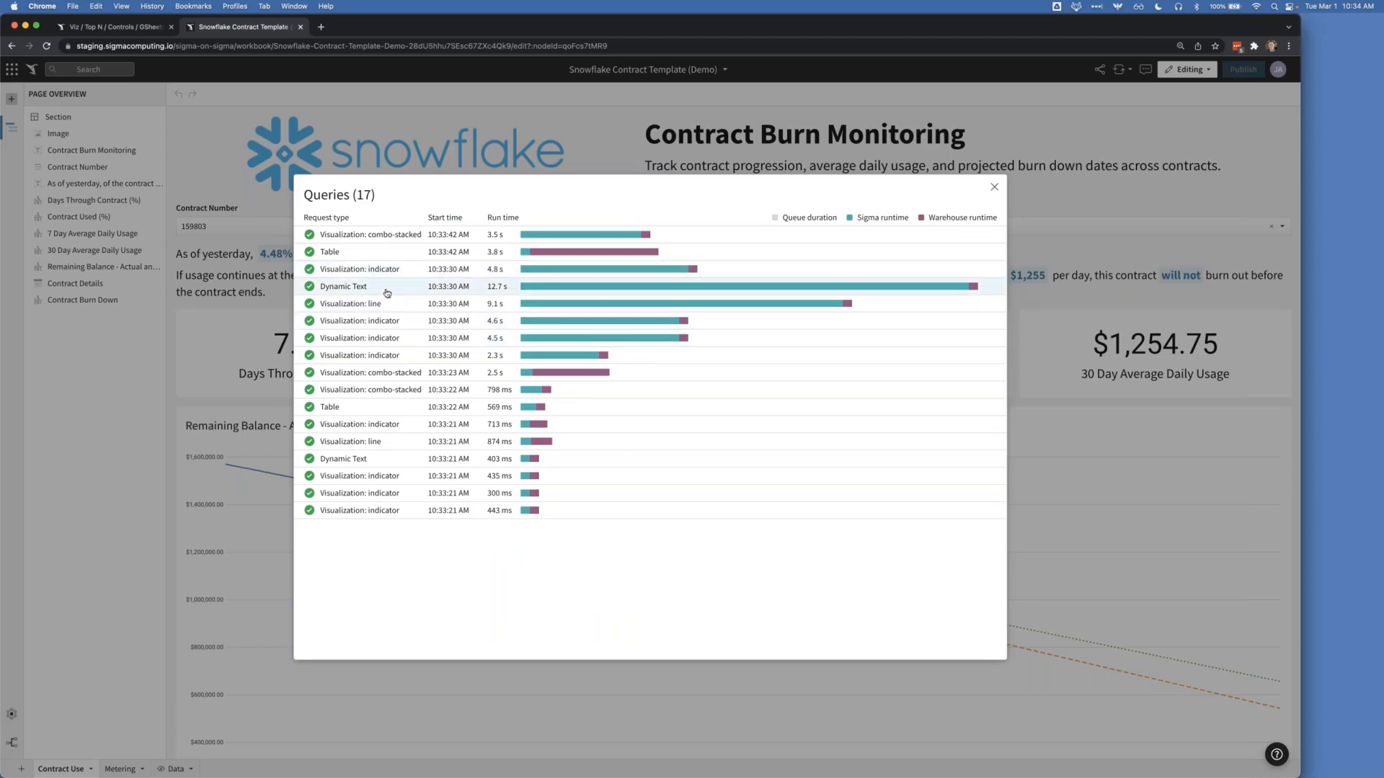
{"action": "mouse_move", "coordinate": [573, 287]}
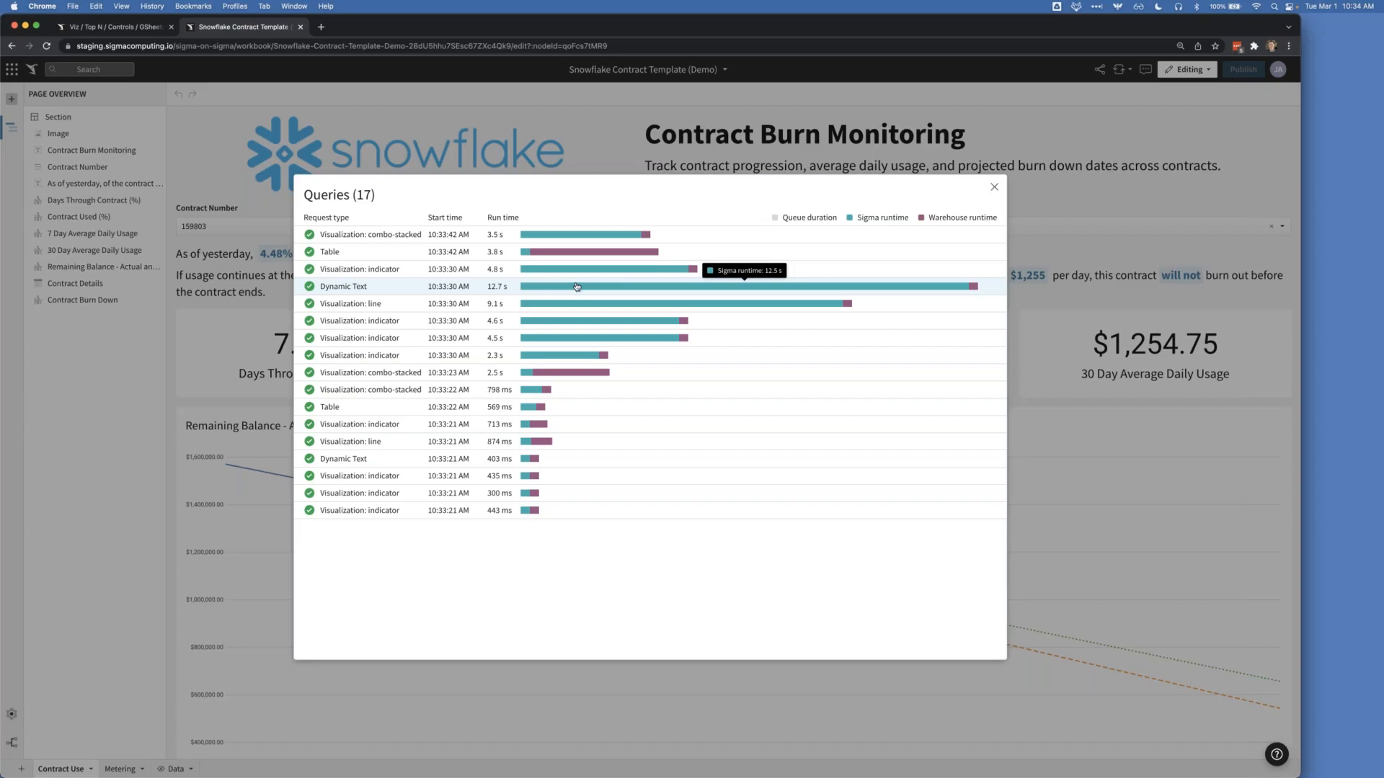
{"action": "left_click", "coordinate": [994, 188]}
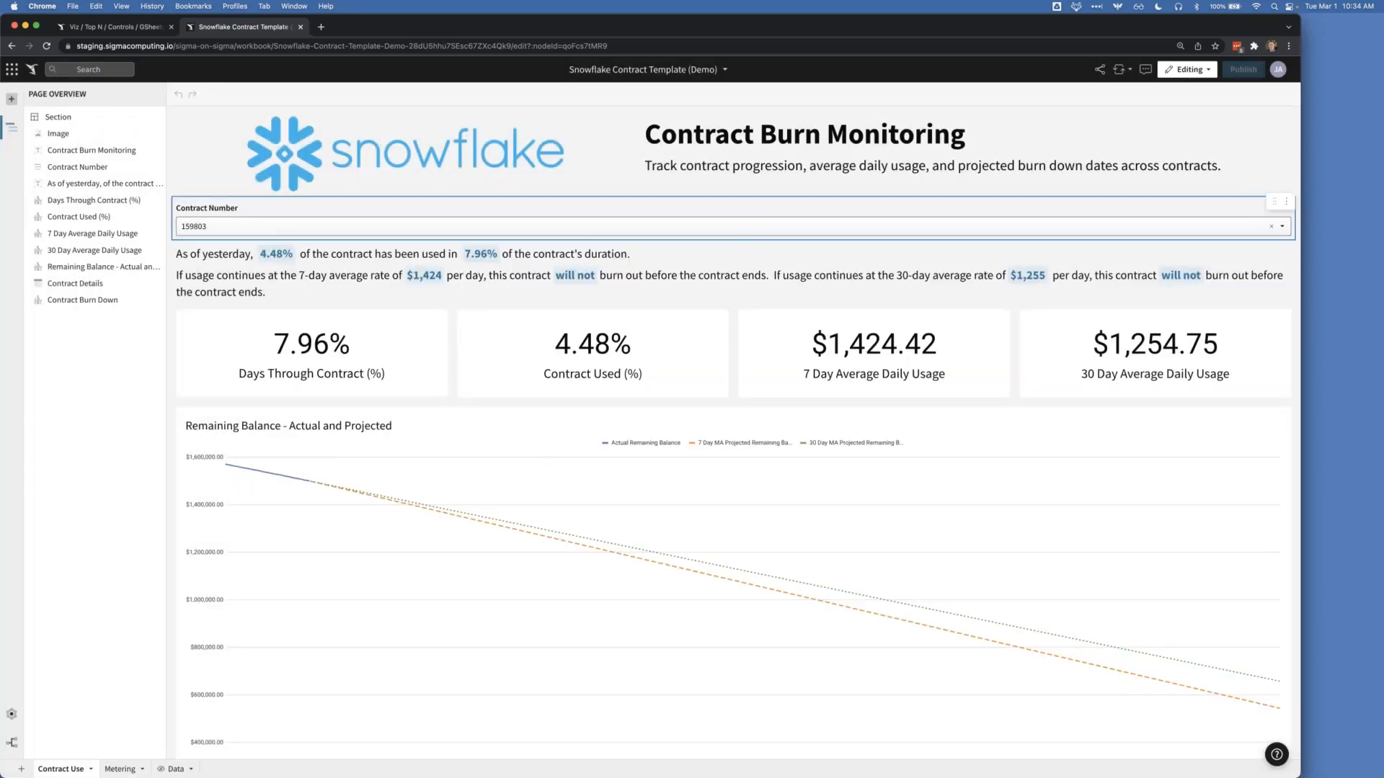
Step: Inspect the formula behind the contract-used percentage in the summary text and highlight its REMAINING_BALANCE_DAILY/Contract Used (%) reference
{"action": "left_click", "coordinate": [277, 255]}
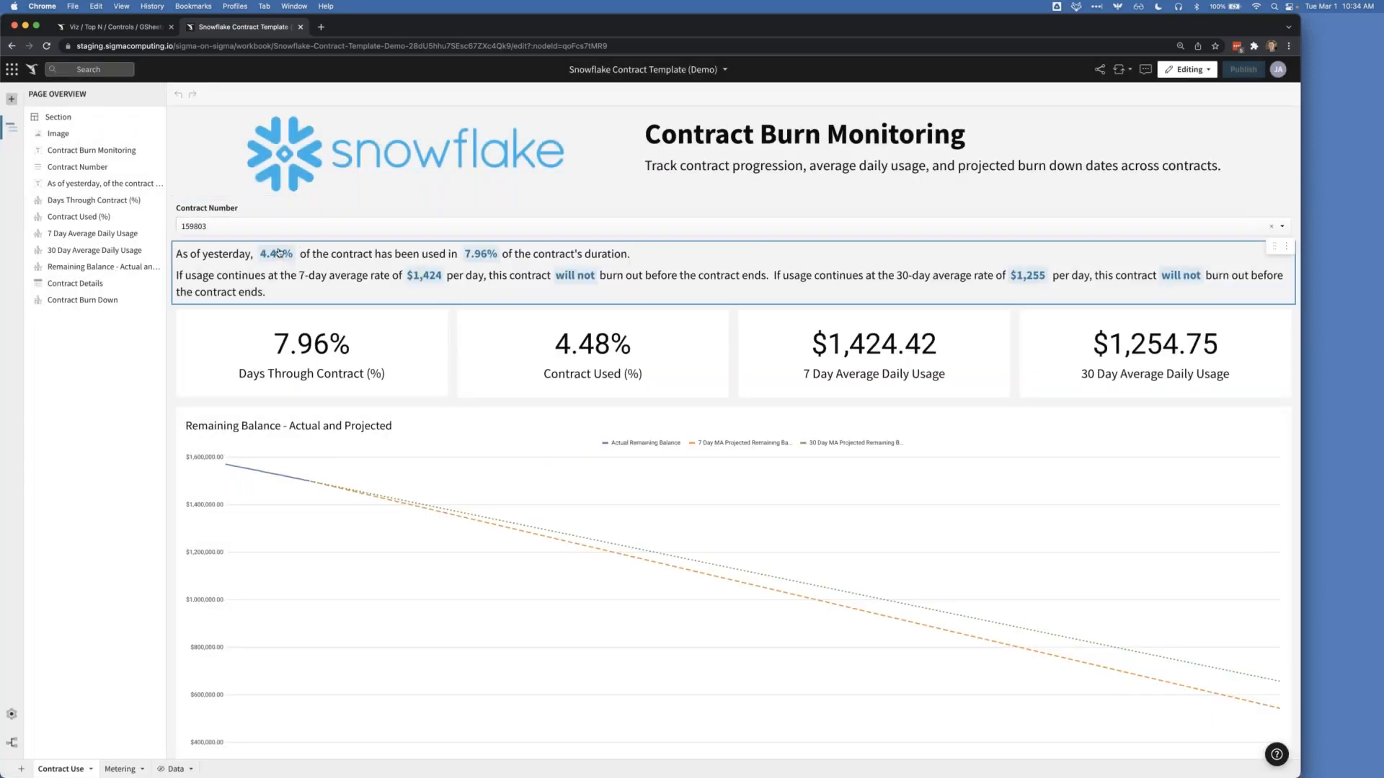
{"action": "left_click", "coordinate": [274, 256]}
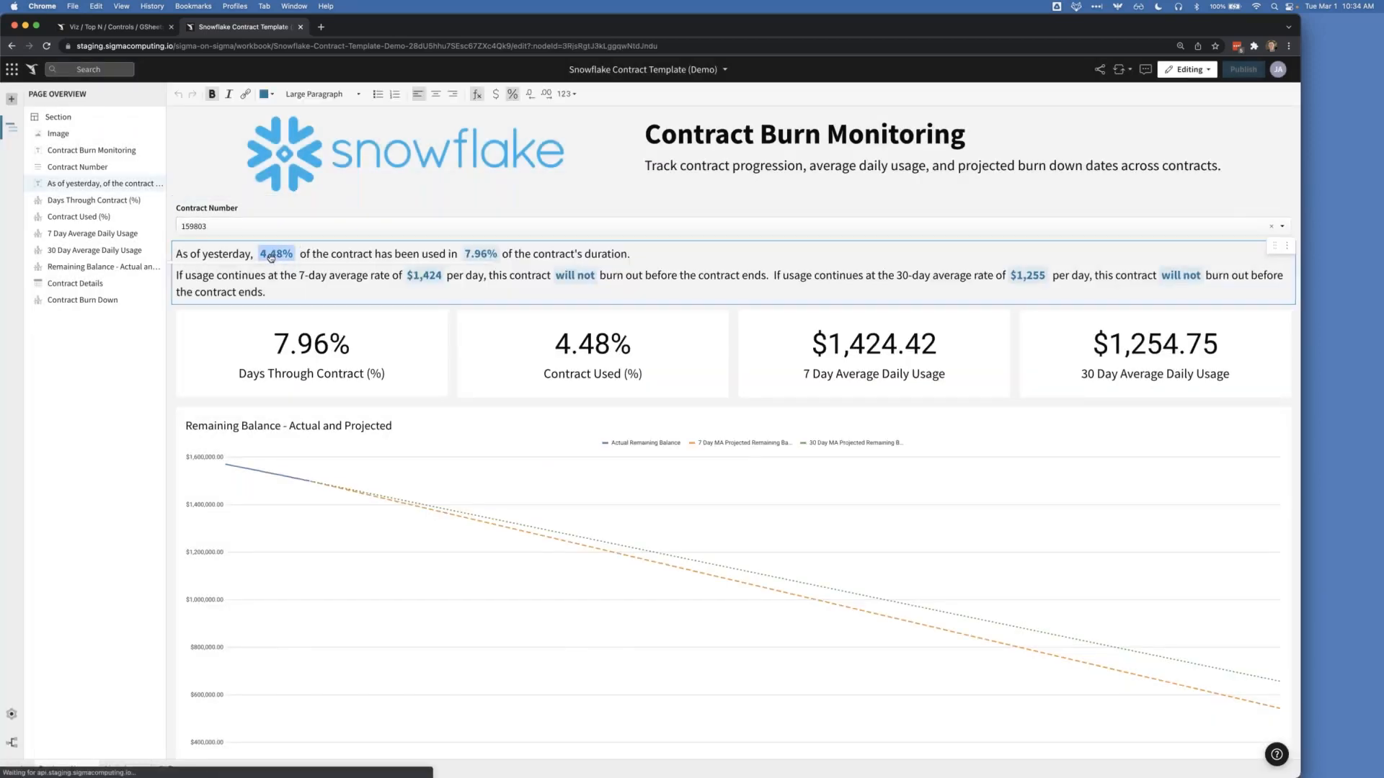
{"action": "left_click", "coordinate": [324, 252]}
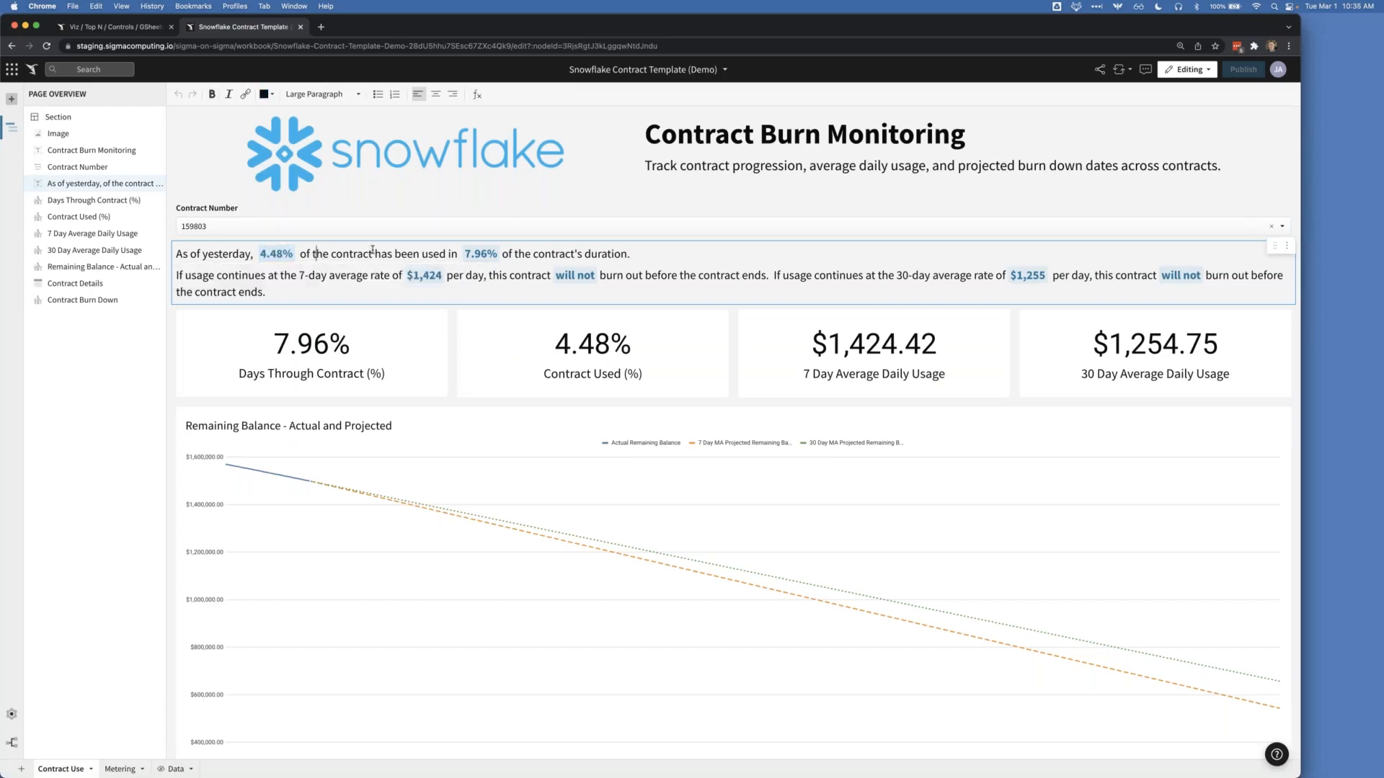
{"action": "left_click", "coordinate": [270, 254]}
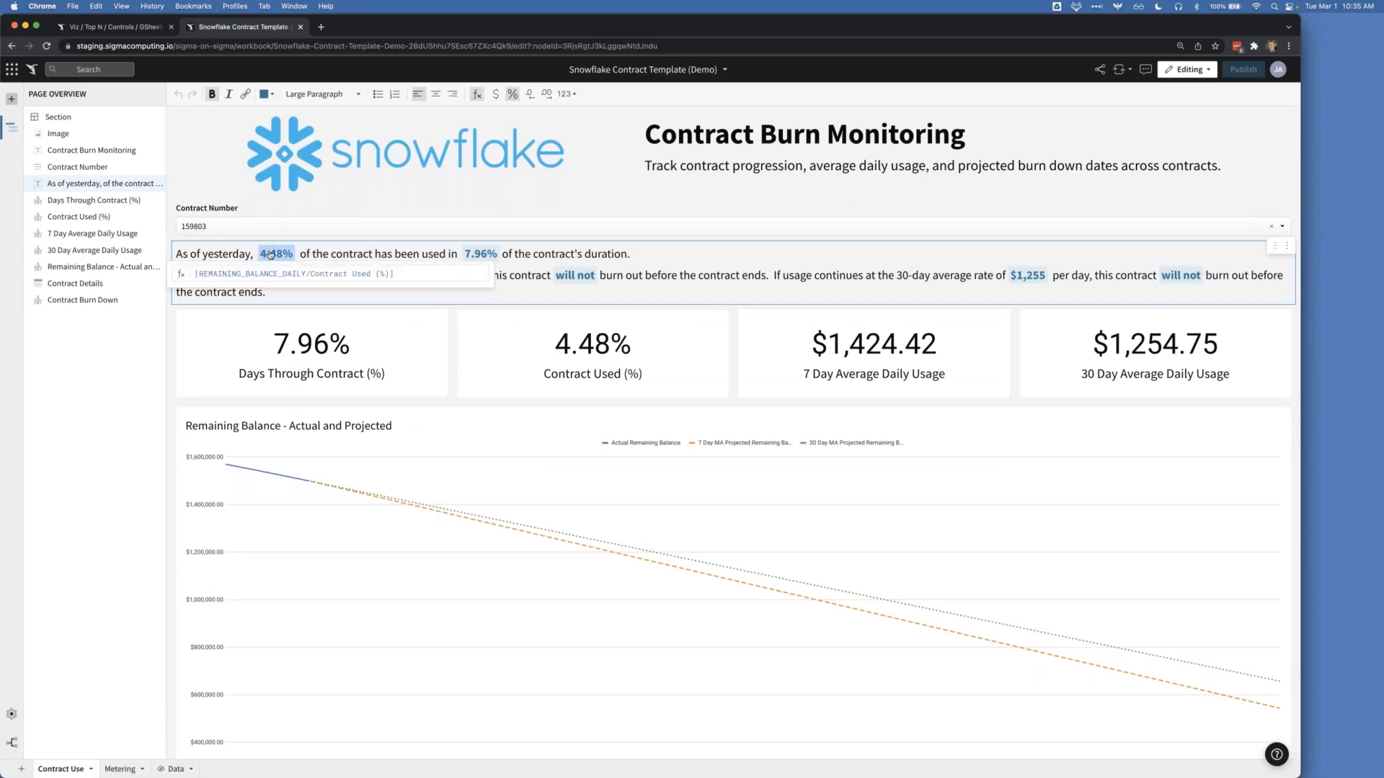
{"action": "left_click", "coordinate": [306, 273]}
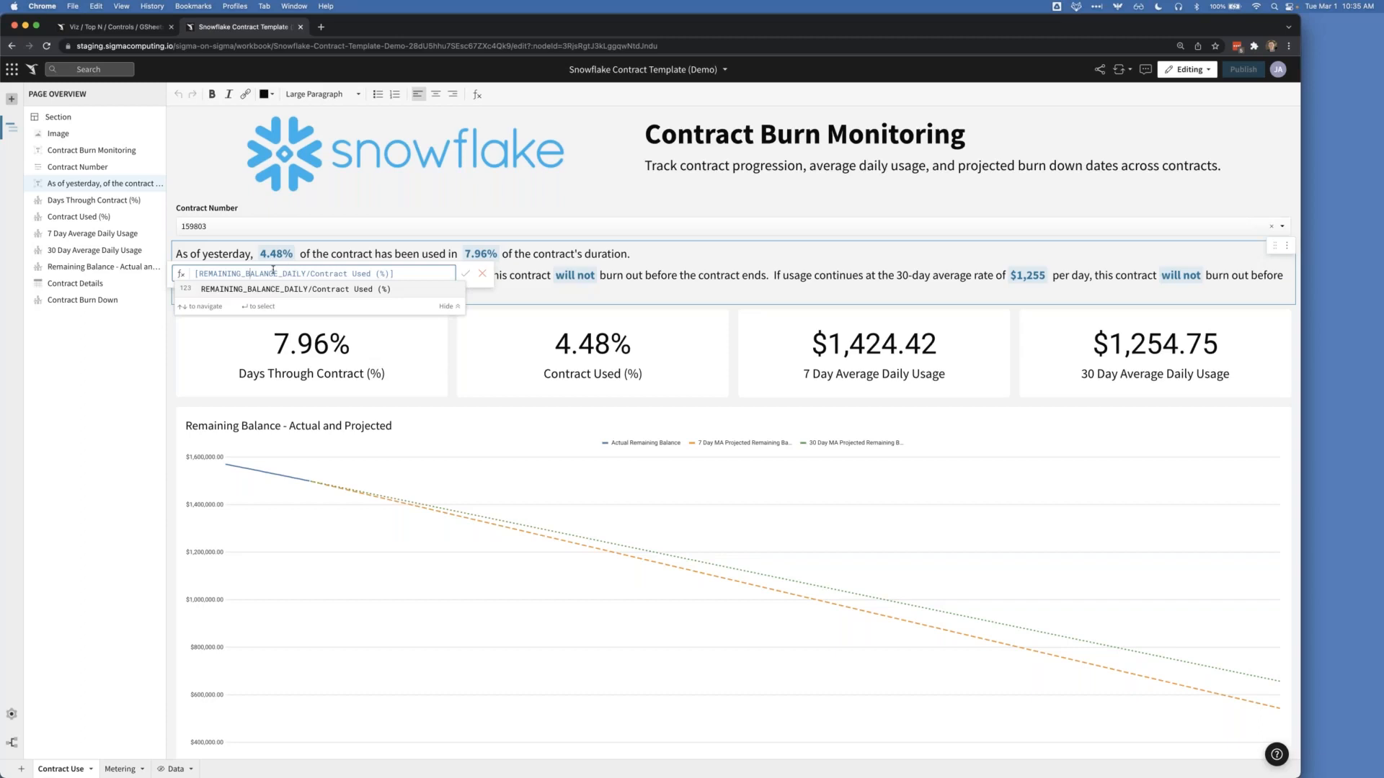
{"action": "left_click_drag", "start_coordinate": [200, 274], "coordinate": [383, 278]}
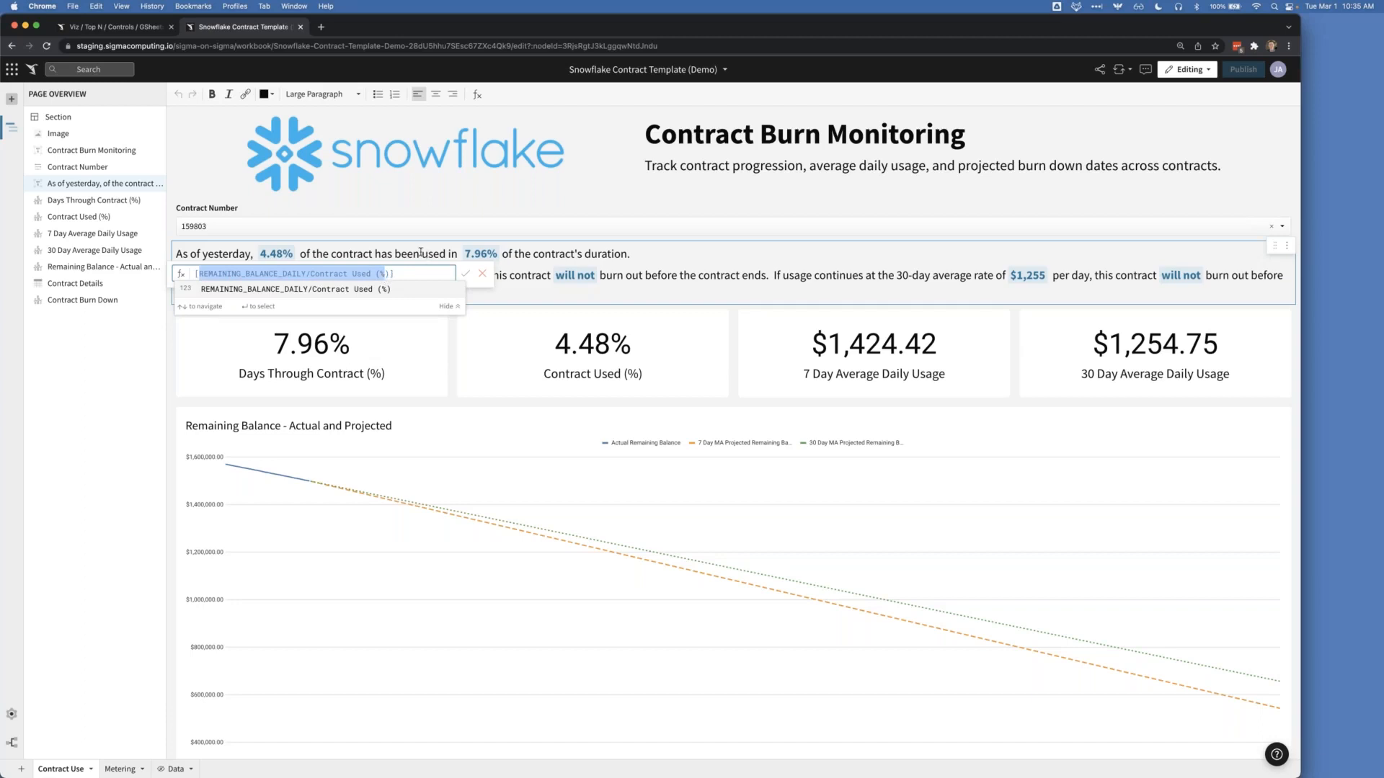
{"action": "left_click", "coordinate": [528, 267]}
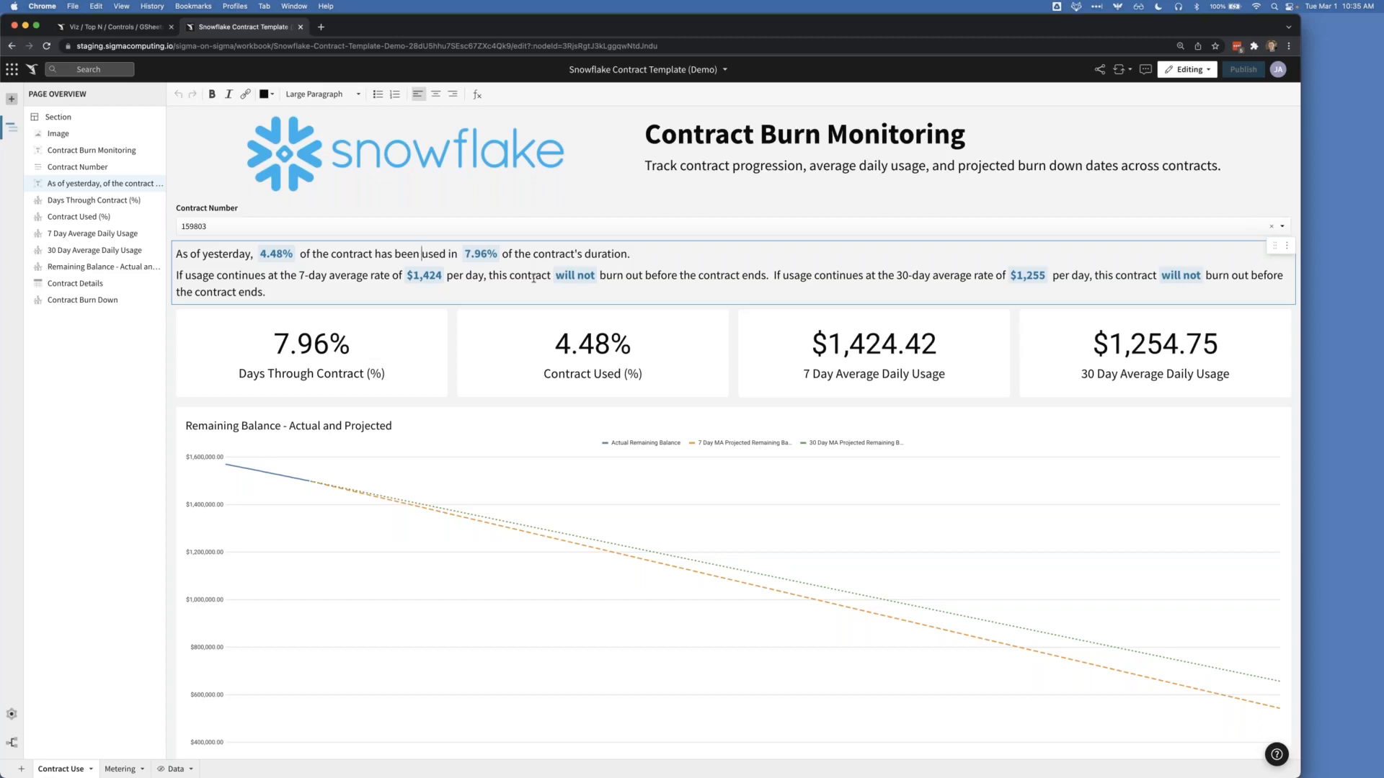
Step: Inspect the If formula behind the first "will not" in the contract summary, and leave it without editing
{"action": "left_click", "coordinate": [585, 280]}
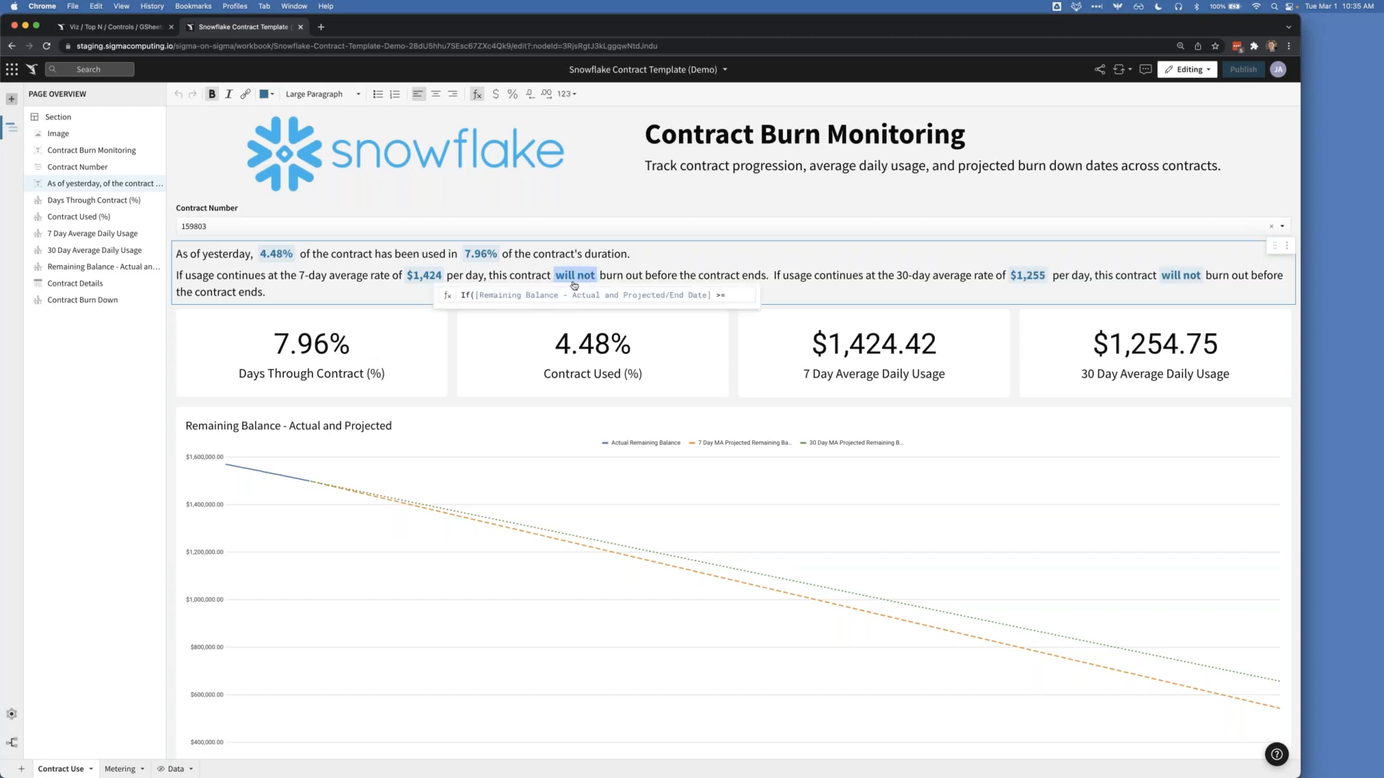
{"action": "left_click", "coordinate": [565, 292]}
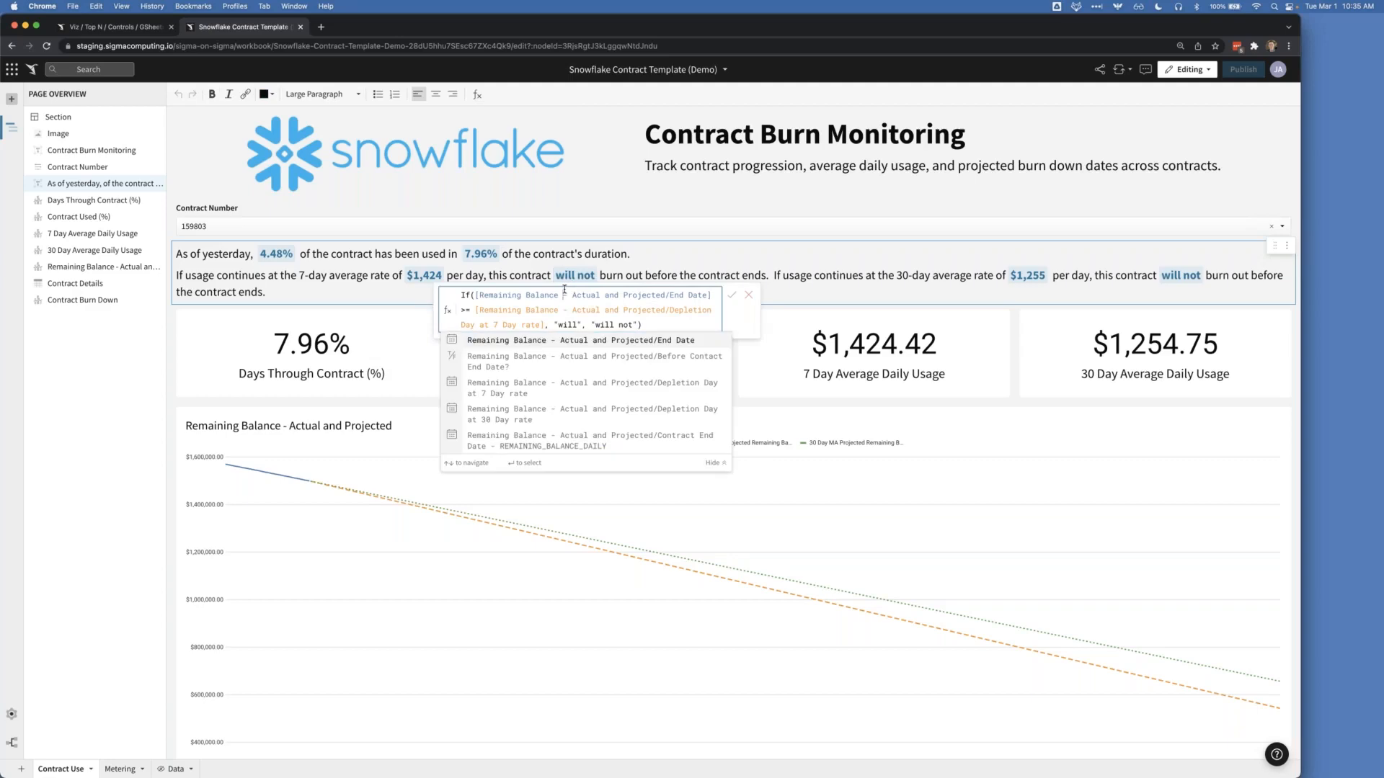
{"action": "scroll", "coordinate": [564, 290], "scroll_direction": "up", "scroll_amount": 5}
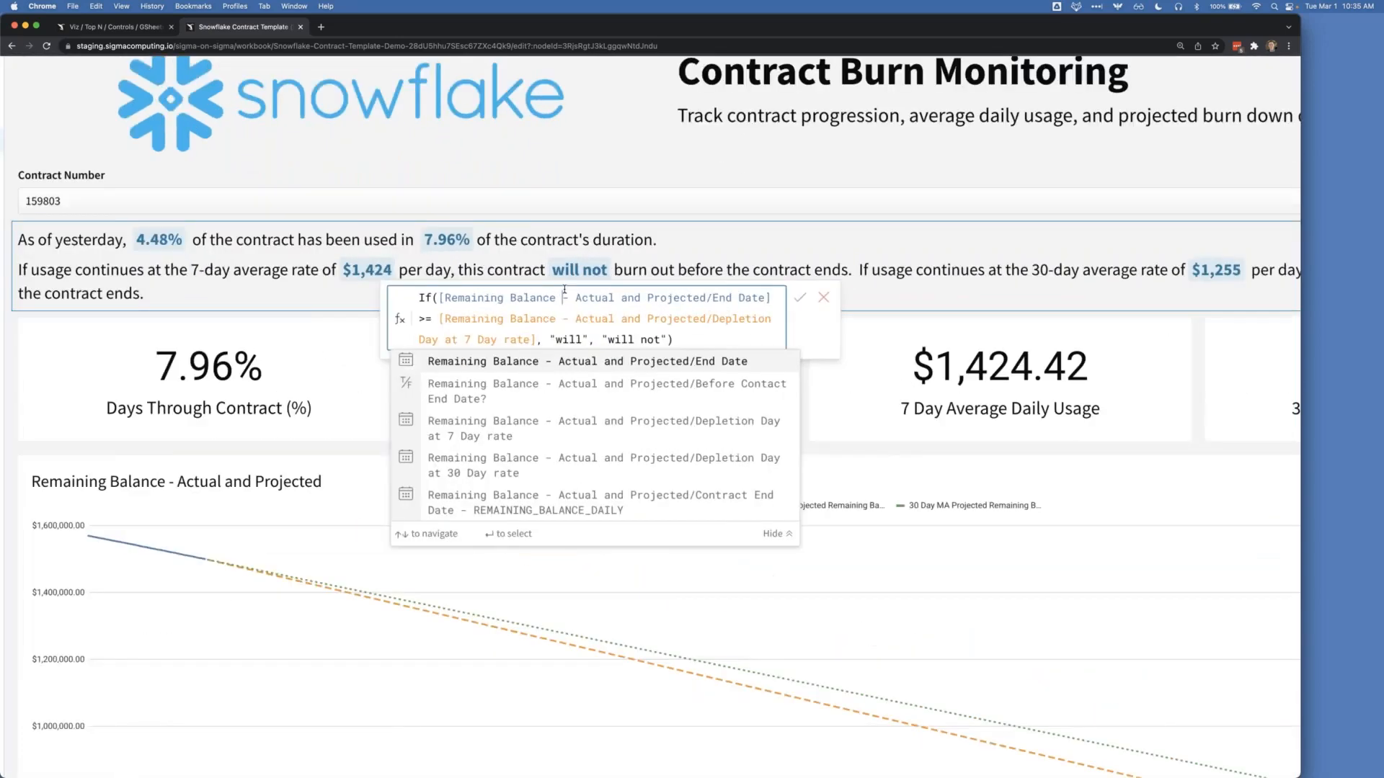
{"action": "scroll", "coordinate": [564, 290], "scroll_direction": "right", "scroll_amount": 1}
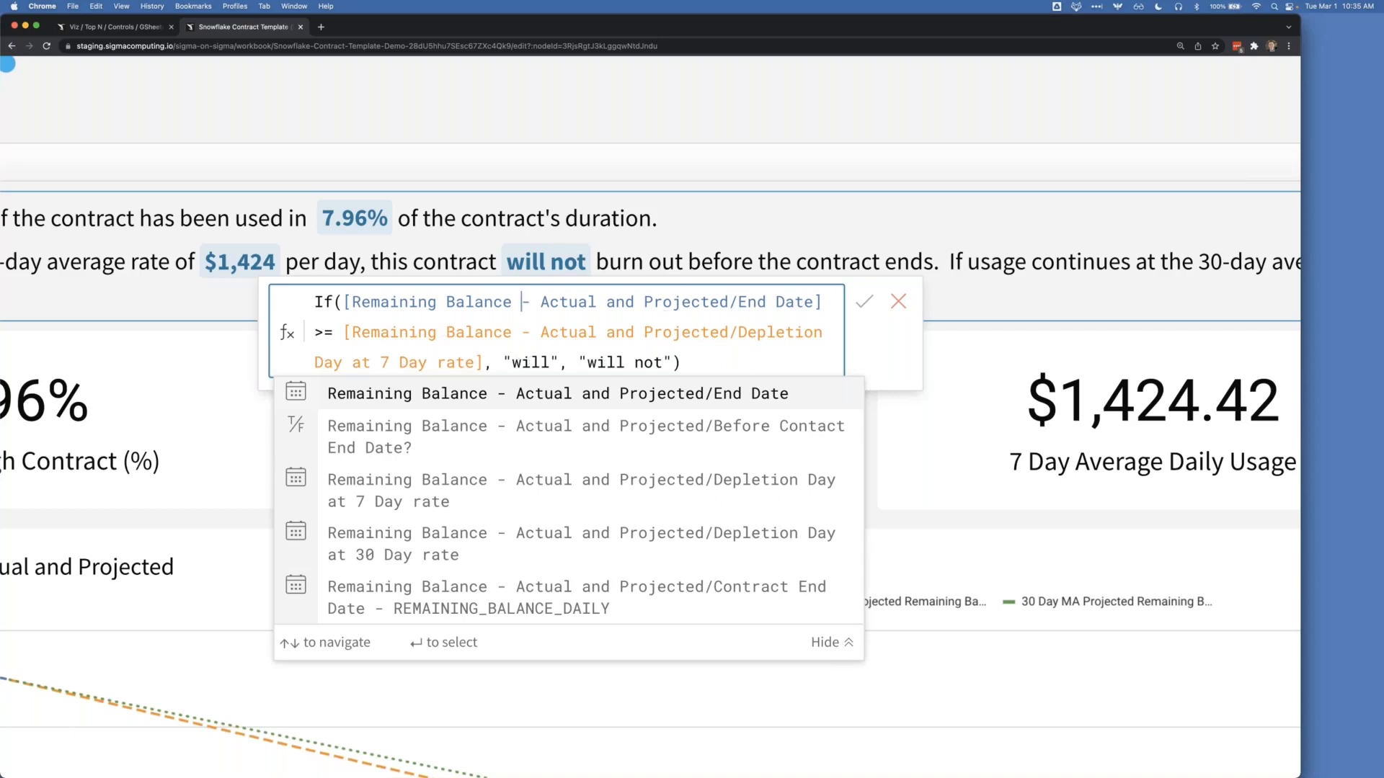
{"action": "left_click", "coordinate": [700, 267]}
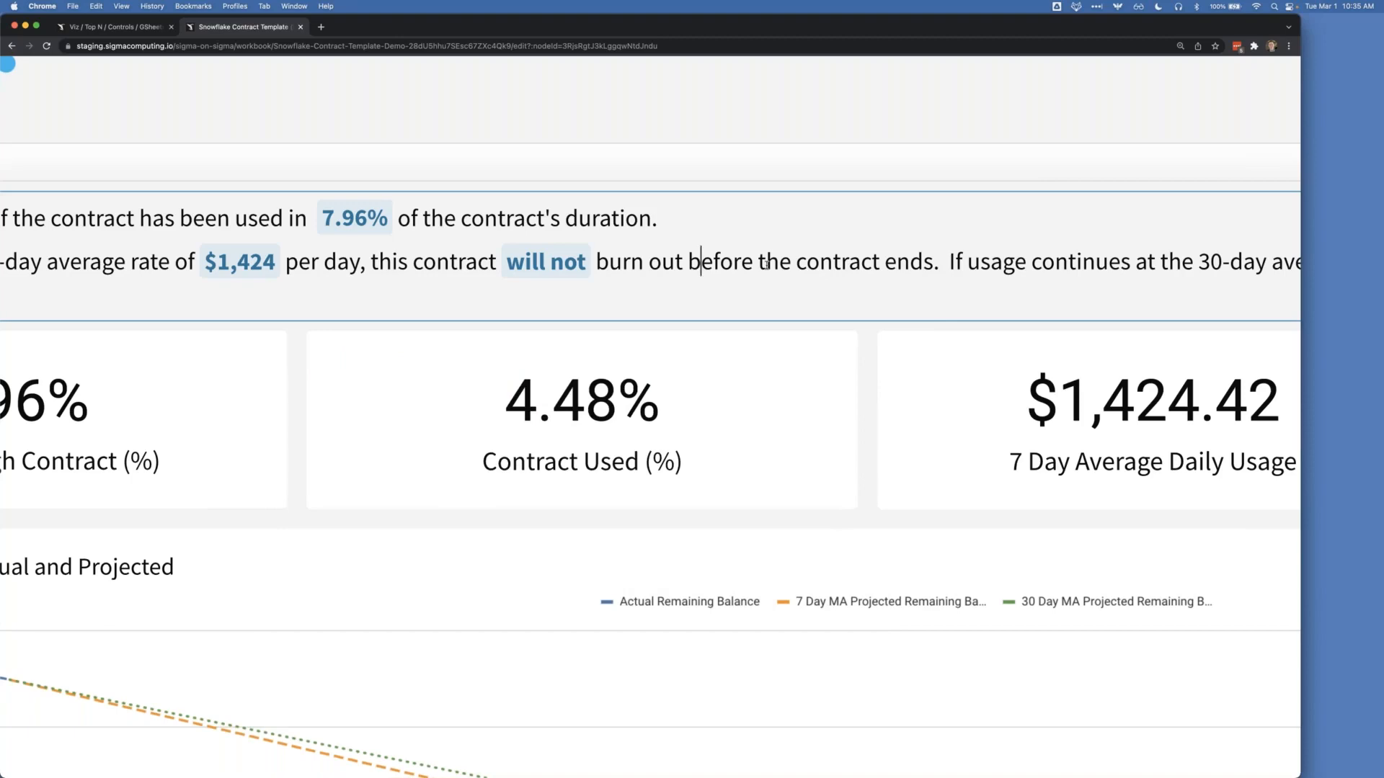
{"action": "scroll", "coordinate": [767, 265], "scroll_direction": "down", "scroll_amount": 2}
{"action": "scroll", "coordinate": [766, 265], "scroll_direction": "down", "scroll_amount": 3}
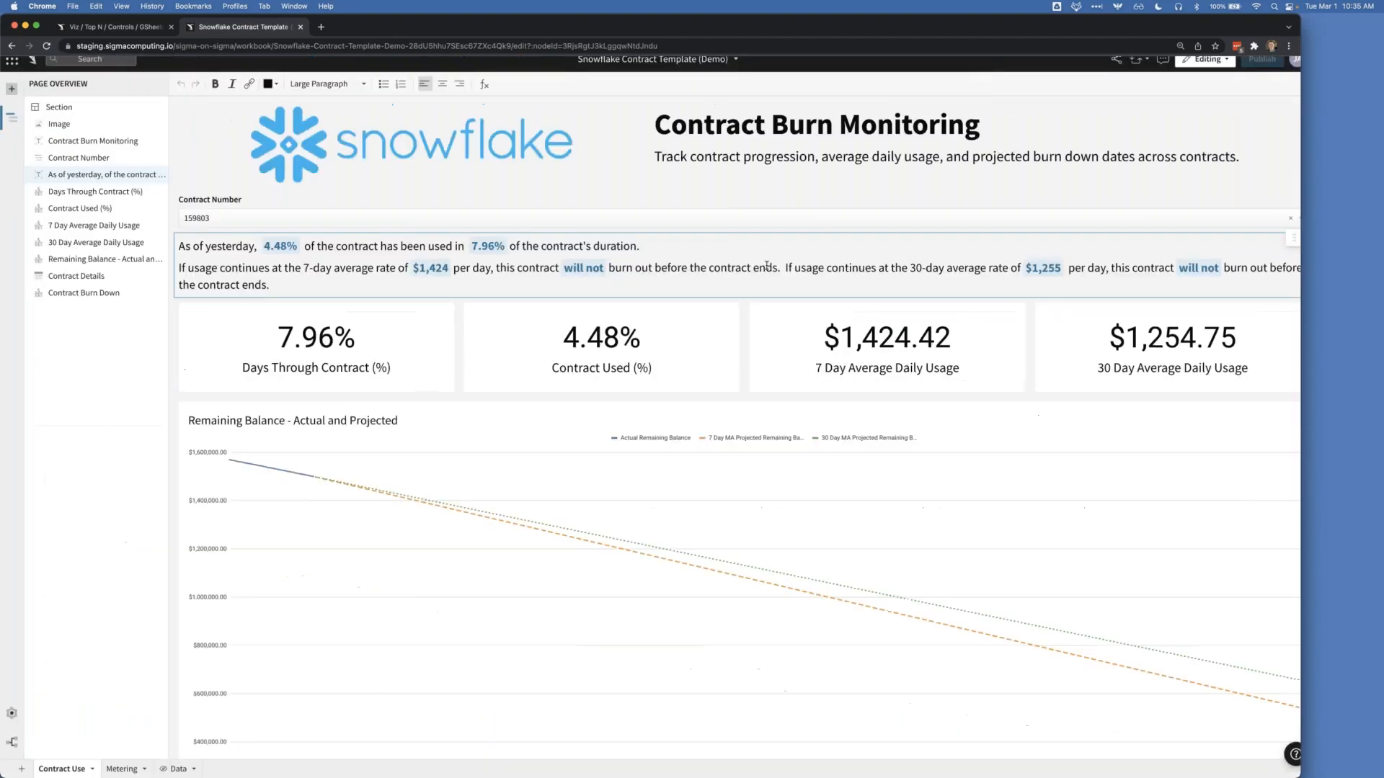
Step: Open the Metering page and inspect the formulas behind the active account and warehouse counts in the summary sentence
{"action": "left_click", "coordinate": [120, 768]}
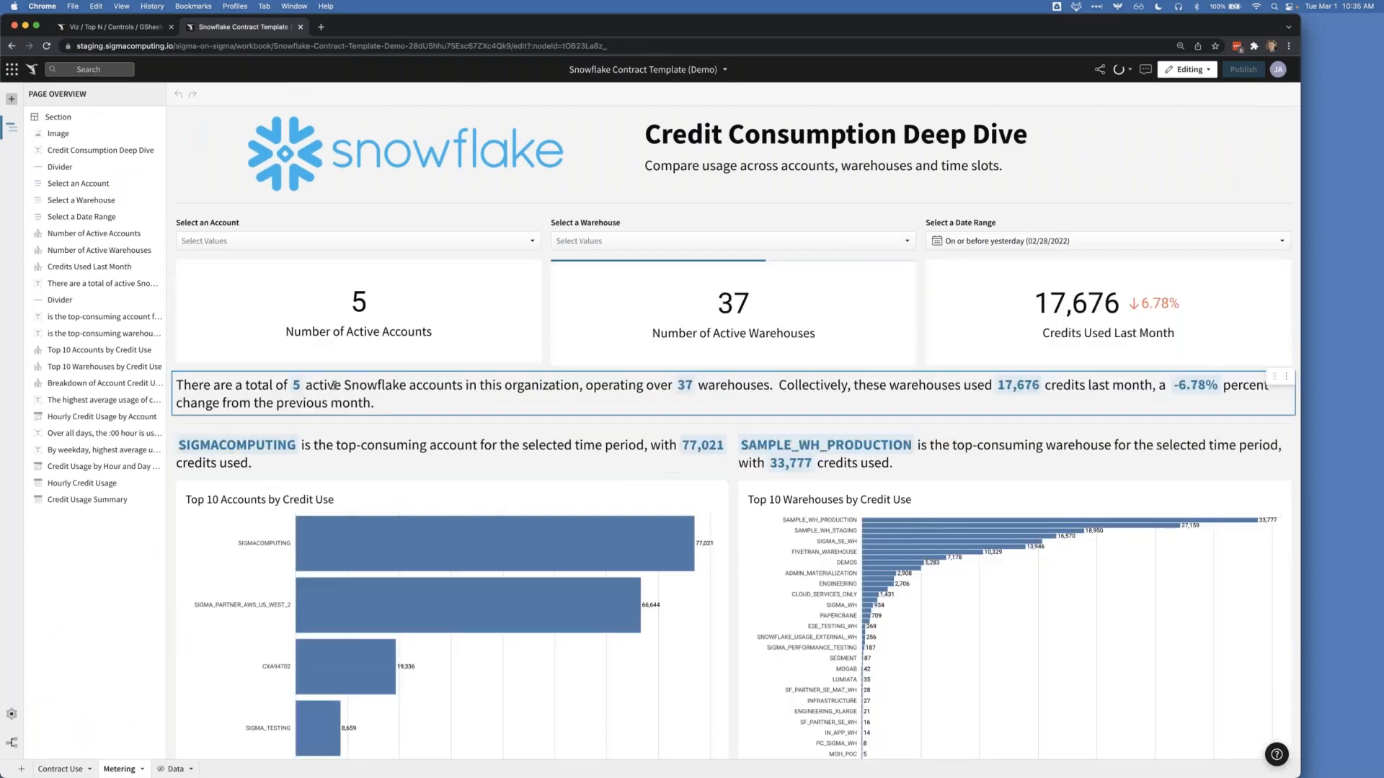
{"action": "left_click", "coordinate": [297, 389]}
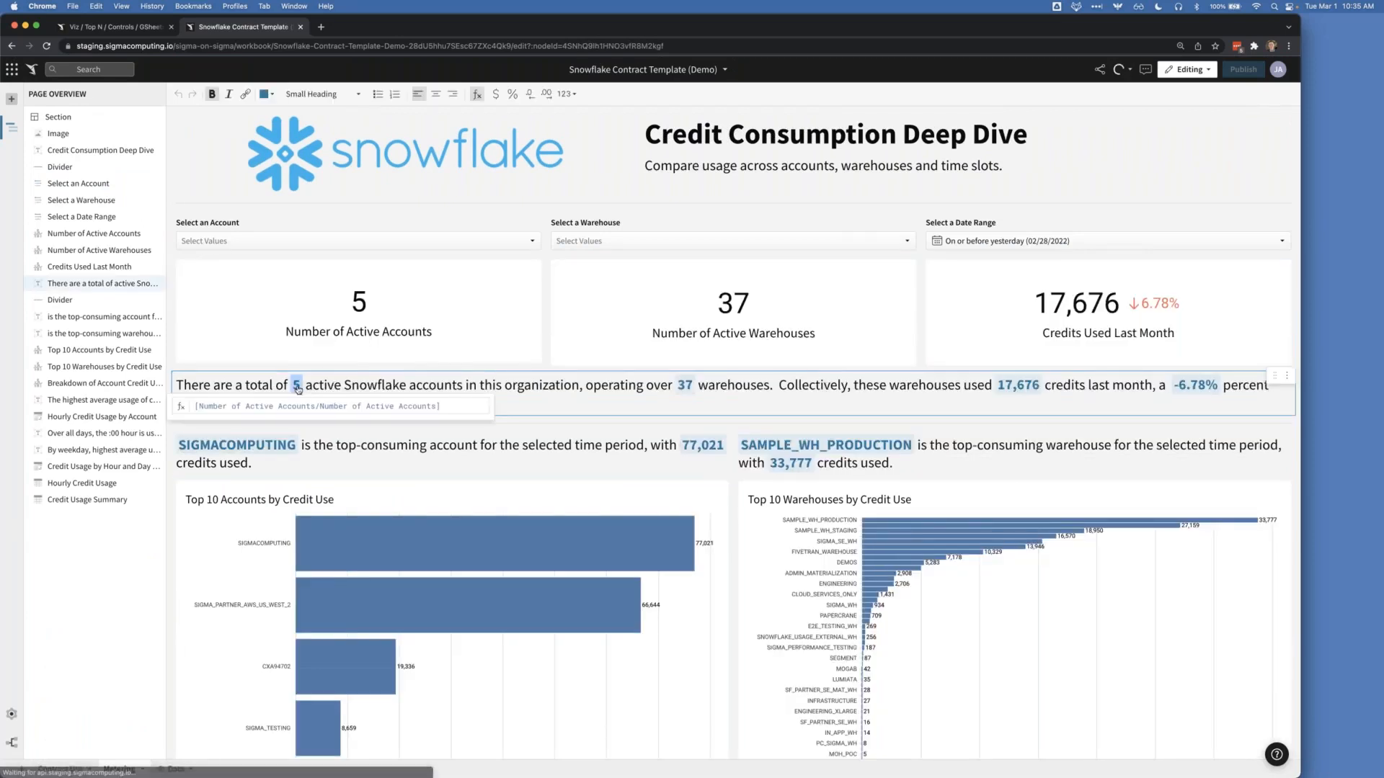
{"action": "left_click", "coordinate": [685, 388]}
Step: Inspect the If/Max formula behind the top-consuming account name, compare it with the leading bar in Top 10 Accounts by Credit Use, and leave it unedited
{"action": "left_click", "coordinate": [236, 444]}
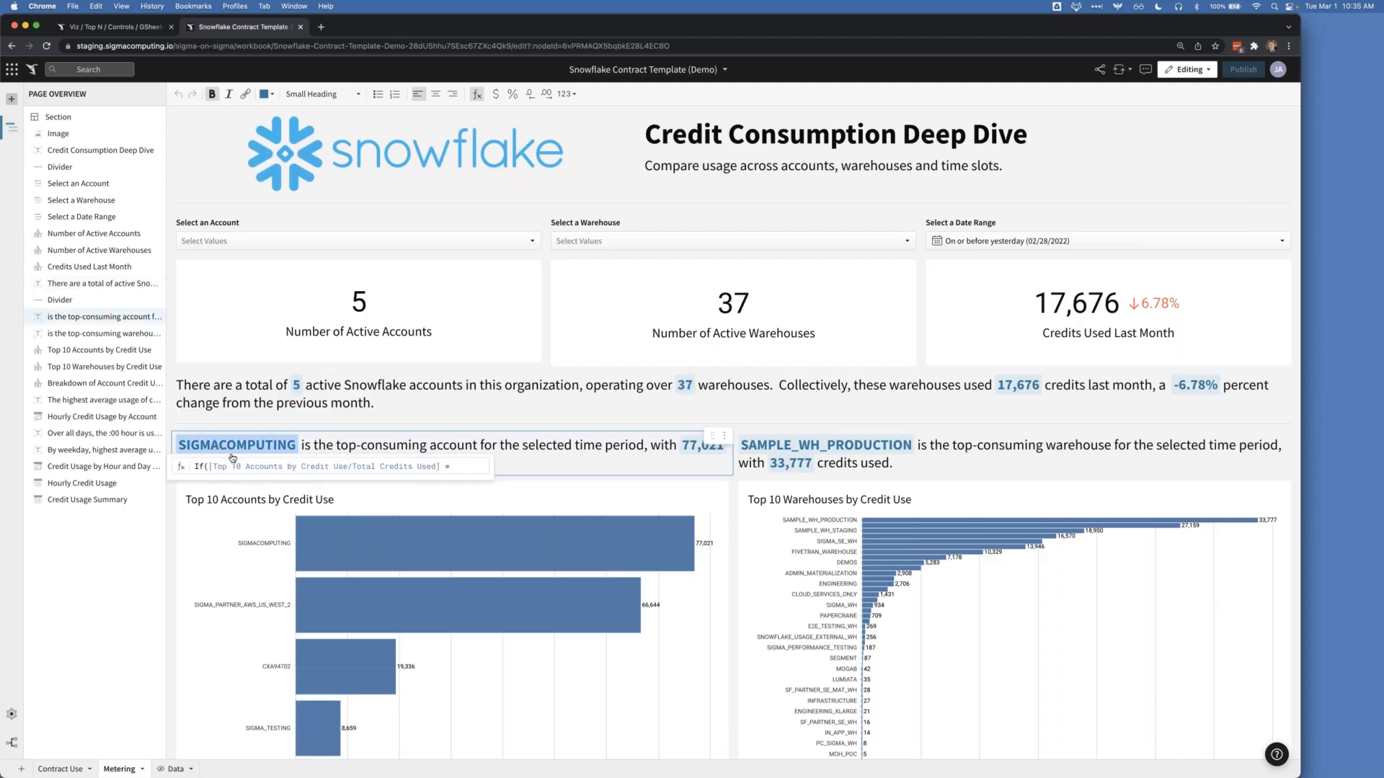
{"action": "left_click", "coordinate": [236, 464]}
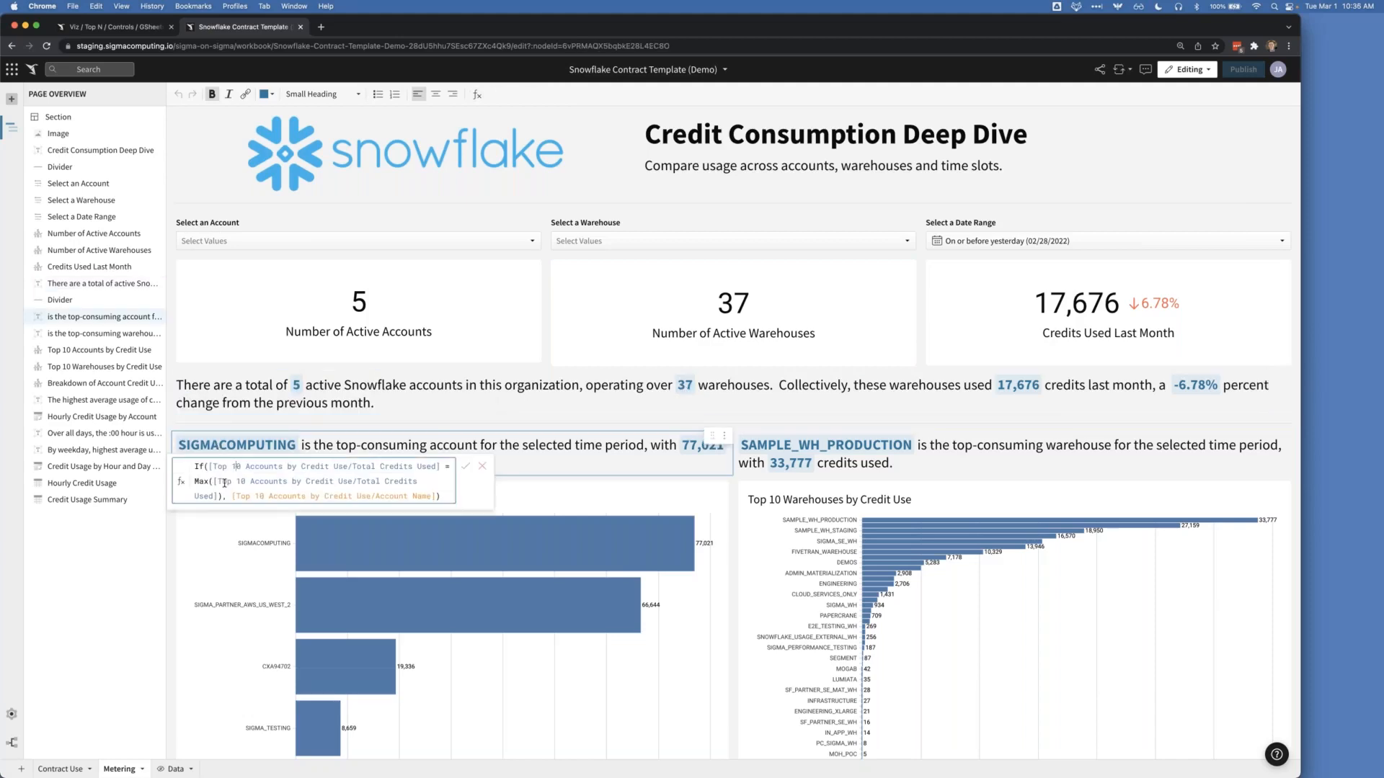
{"action": "scroll", "coordinate": [224, 482], "scroll_direction": "up", "scroll_amount": 3}
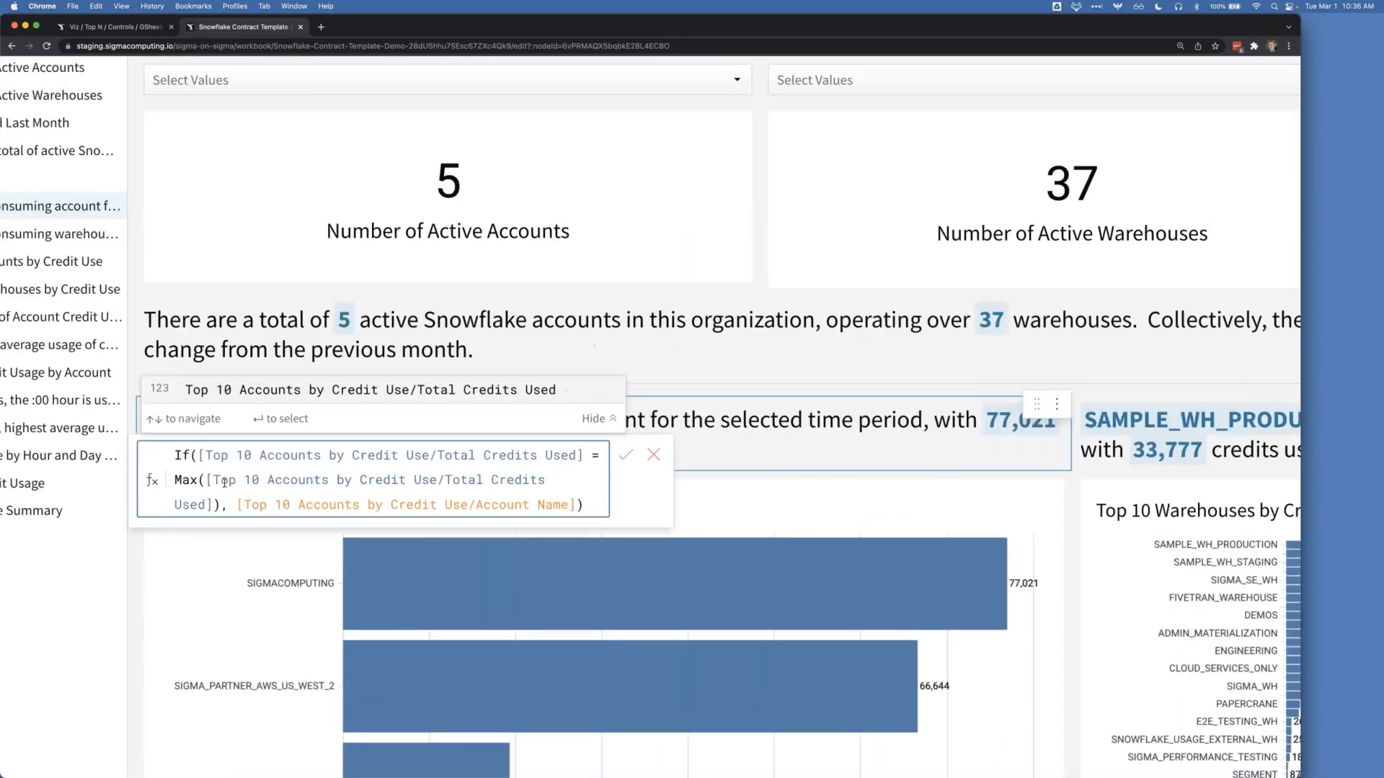
{"action": "scroll", "coordinate": [224, 482], "scroll_direction": "down", "scroll_amount": 1}
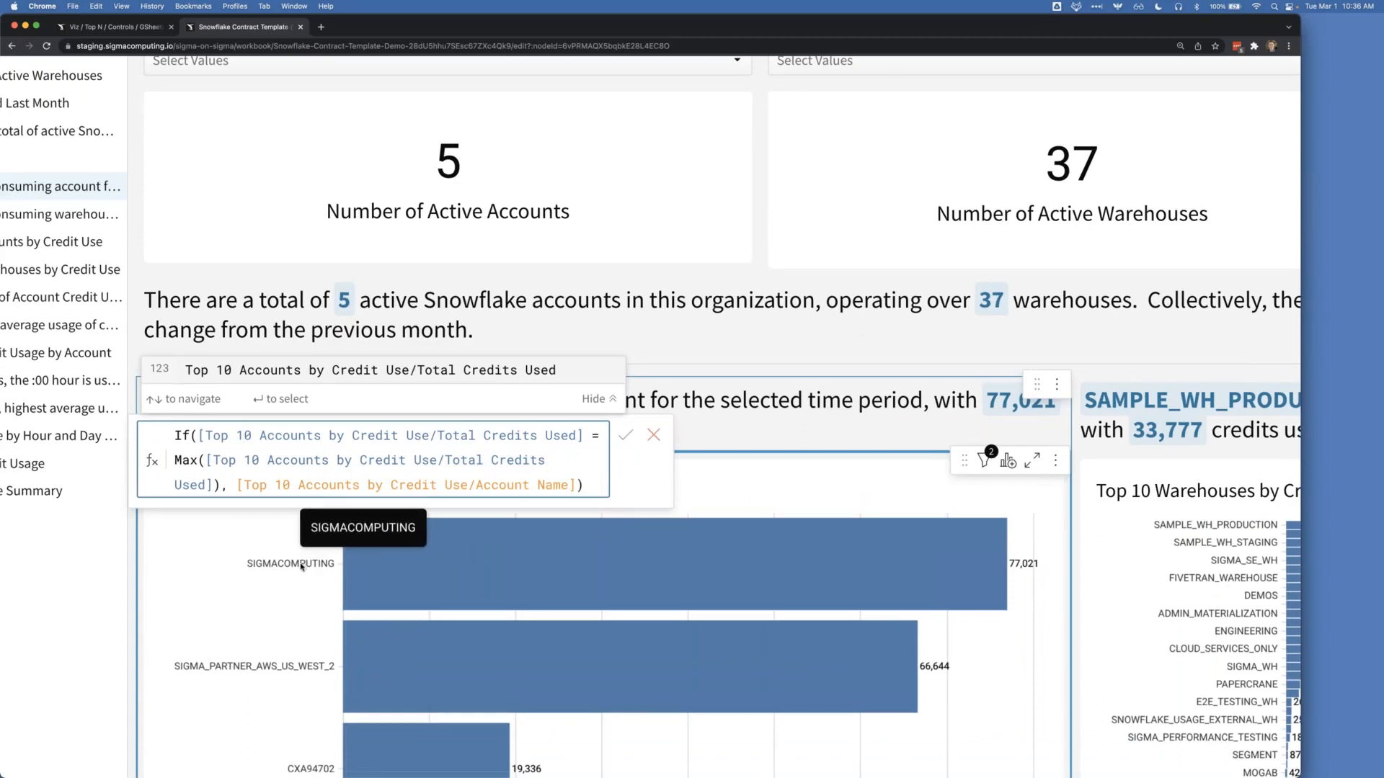
{"action": "mouse_move", "coordinate": [353, 575]}
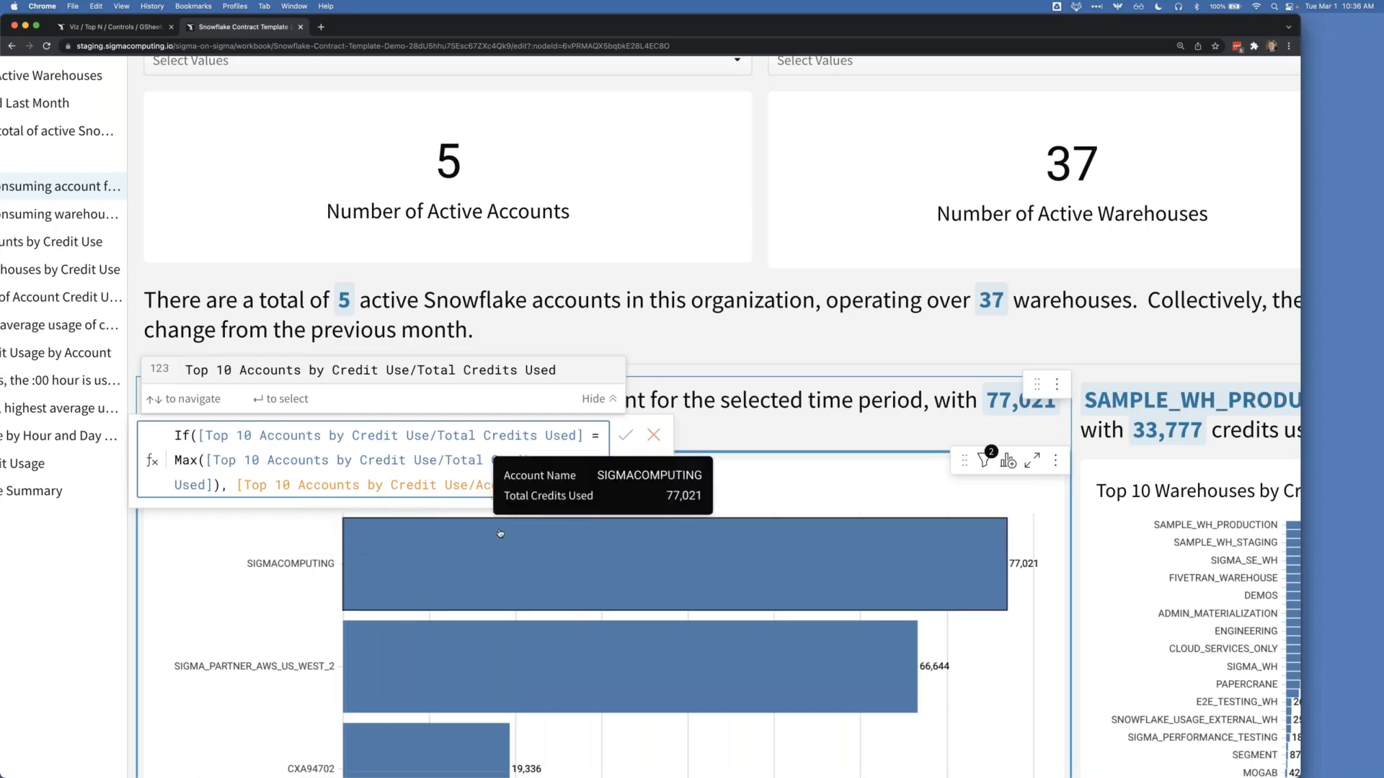
{"action": "left_click", "coordinate": [746, 411]}
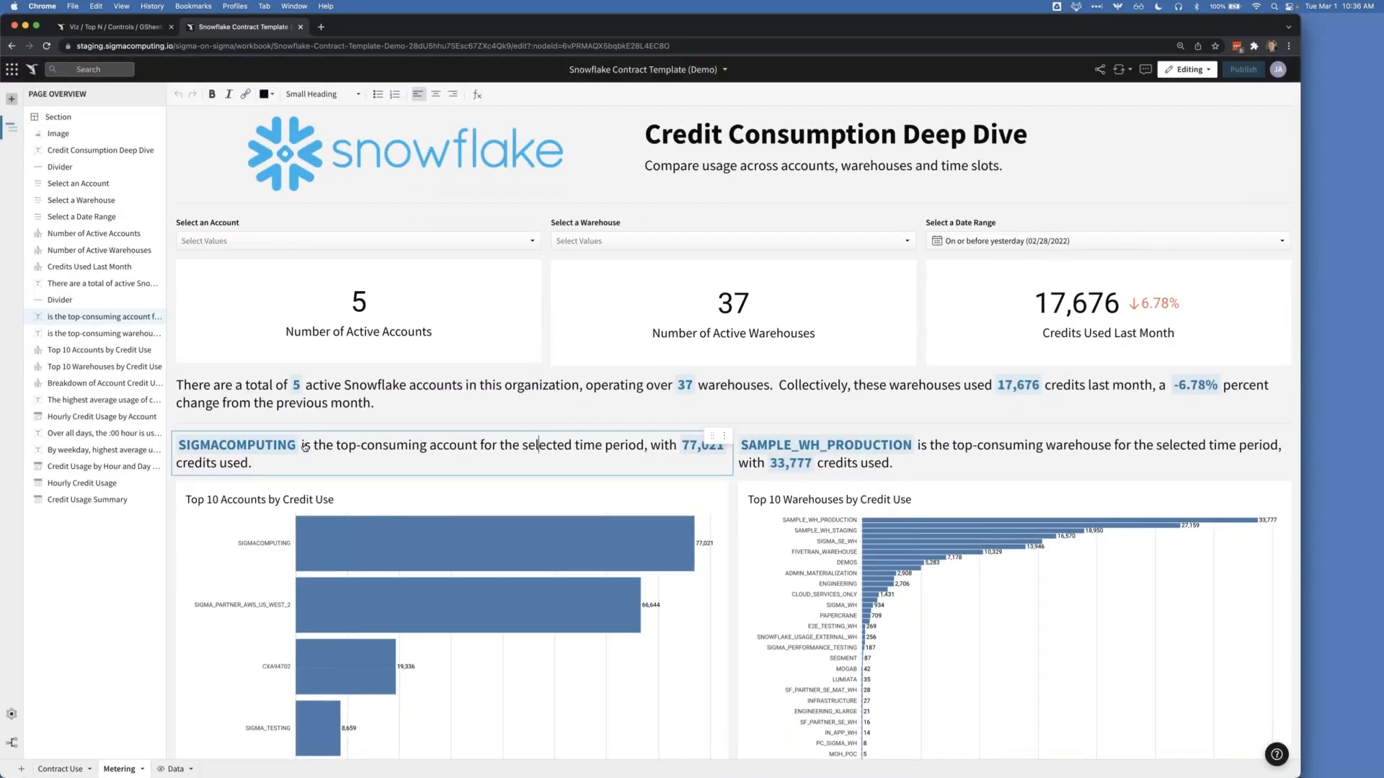
Step: Append "Hello" to the end of the top-consuming account text and examine the Formula option for inserting dynamic values
{"action": "left_click", "coordinate": [287, 463]}
{"action": "type", "text": "Hello"}
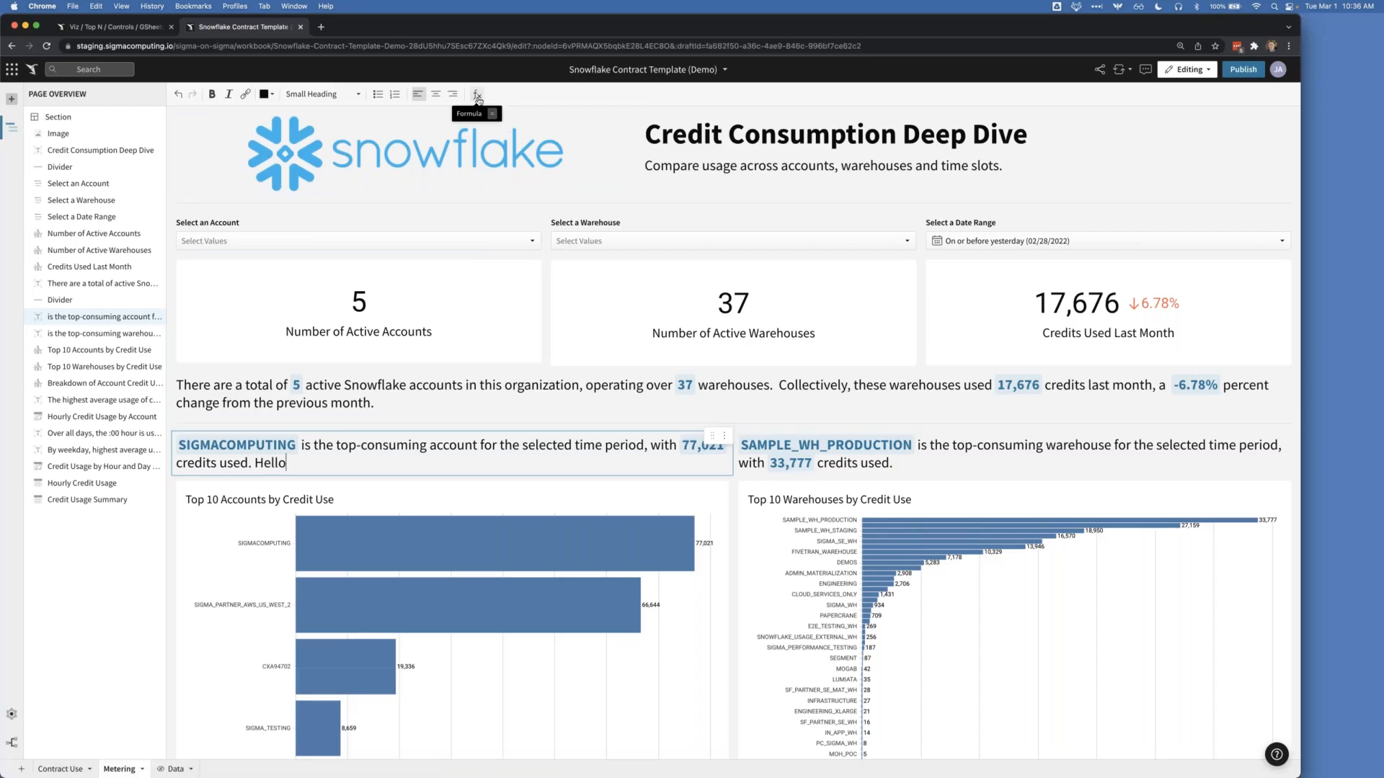
{"action": "scroll", "coordinate": [478, 101], "scroll_direction": "up", "scroll_amount": 5}
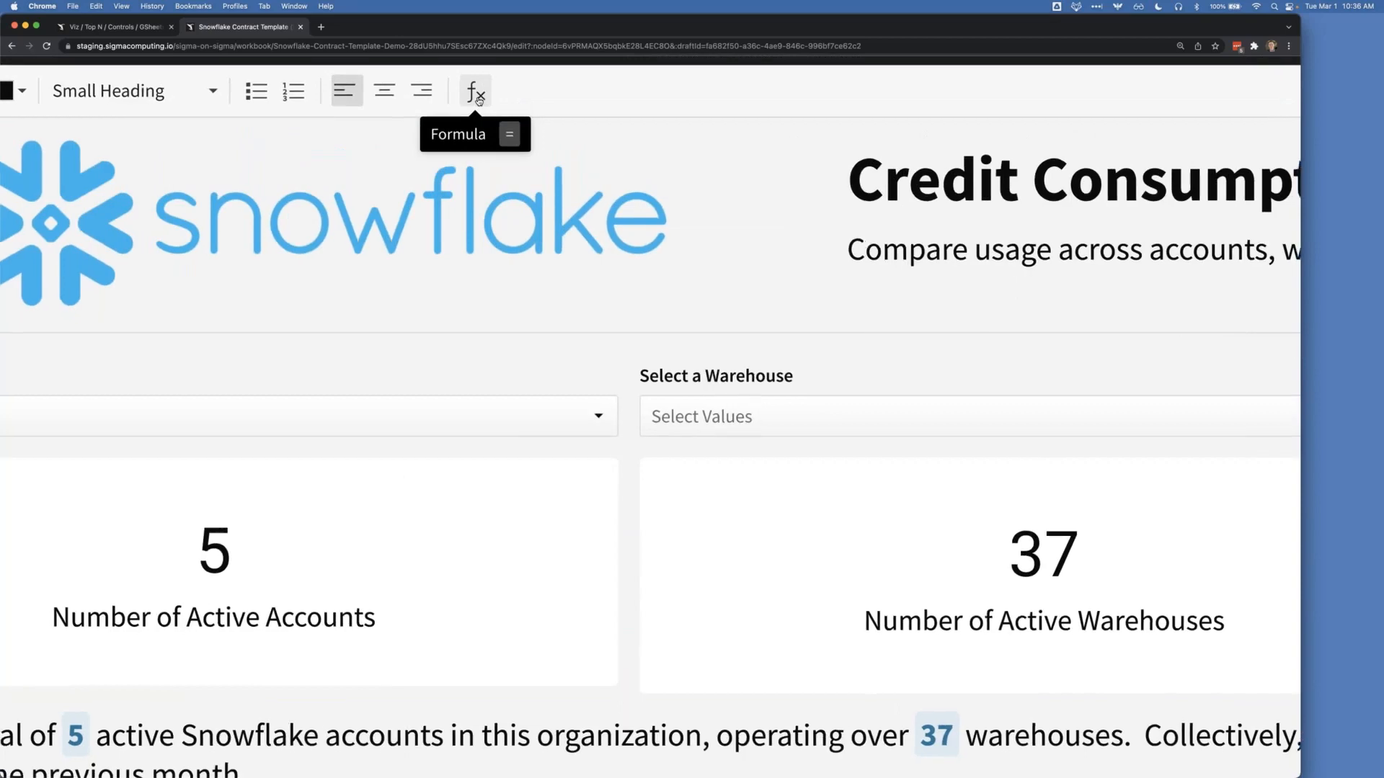
{"action": "scroll", "coordinate": [479, 100], "scroll_direction": "down", "scroll_amount": 1}
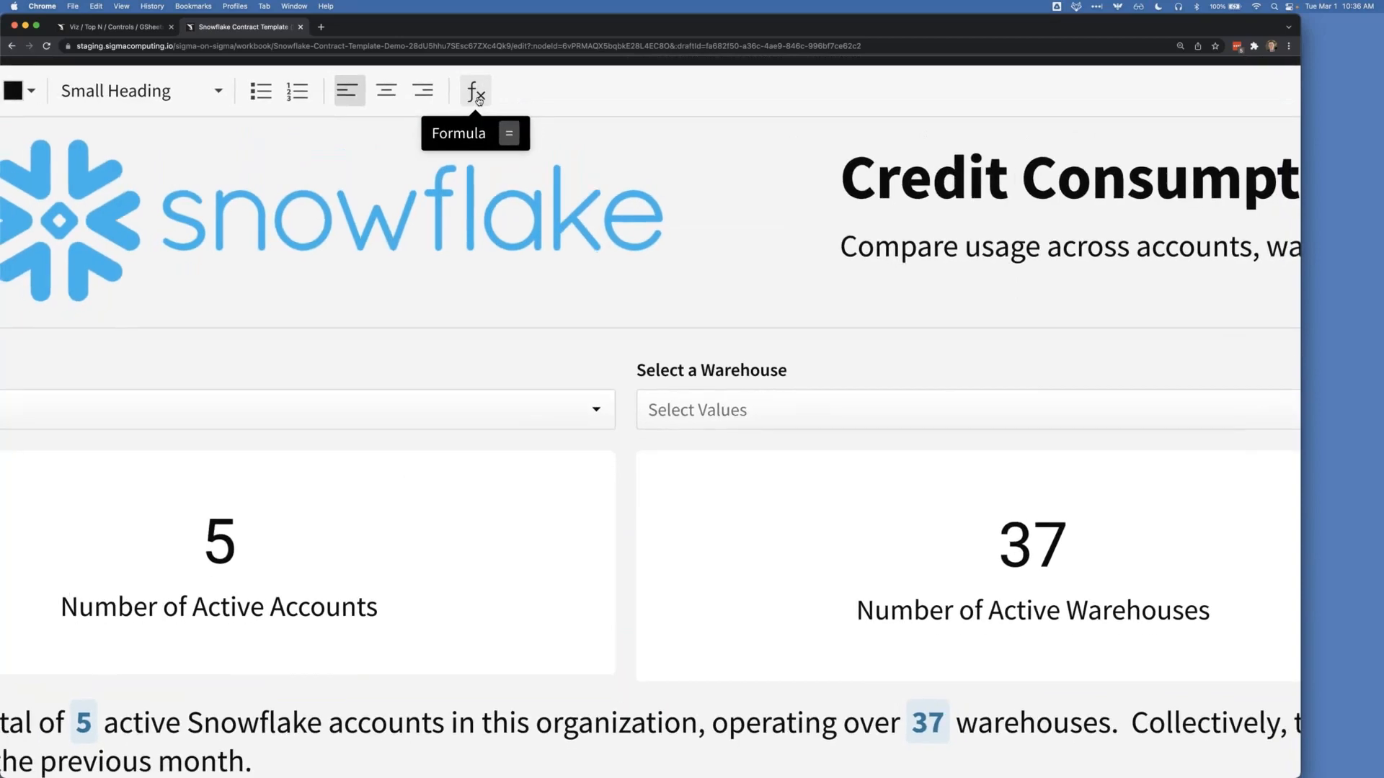
{"action": "scroll", "coordinate": [478, 100], "scroll_direction": "down", "scroll_amount": 5}
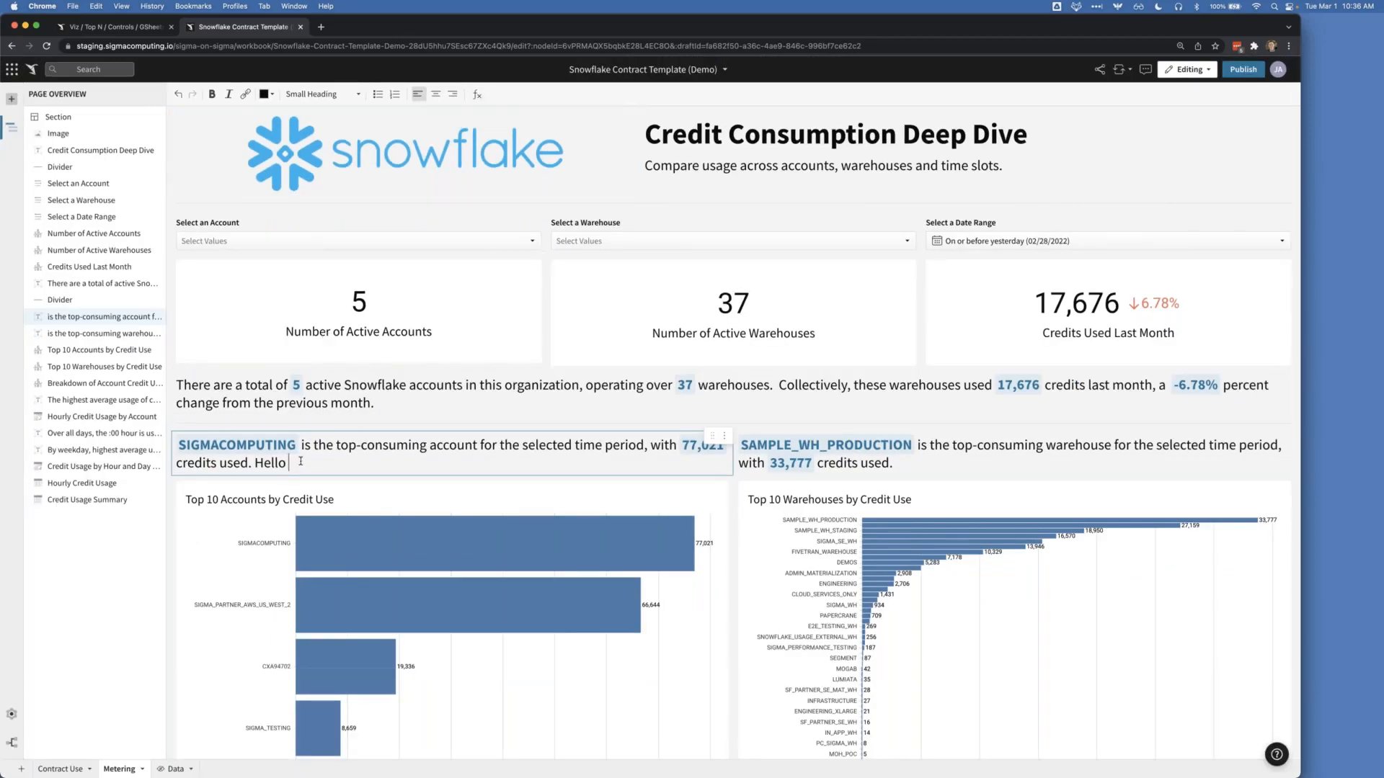
Step: Start an inline formula after "Hello" with avg(az and browse the suggested workbook columns
{"action": "key", "text": "equal"}
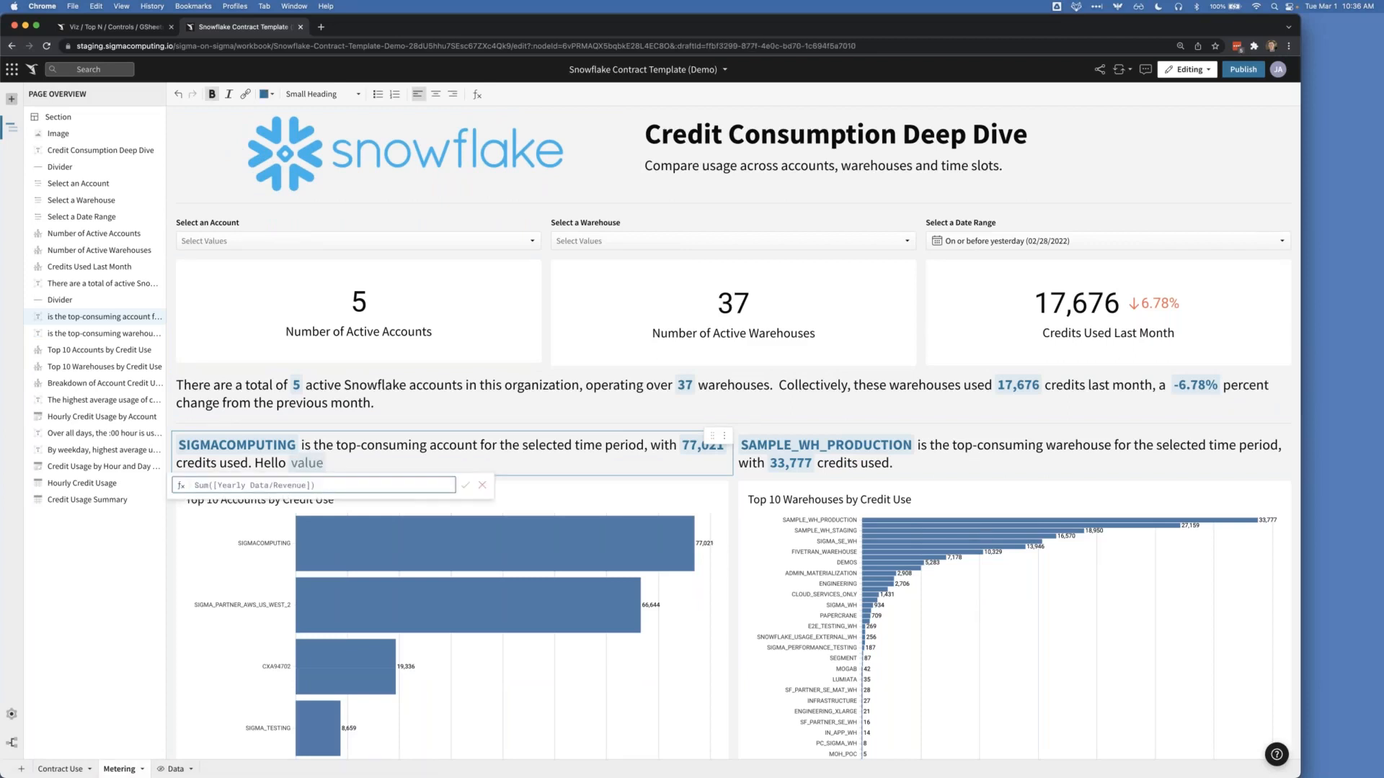
{"action": "type", "text": "avg("}
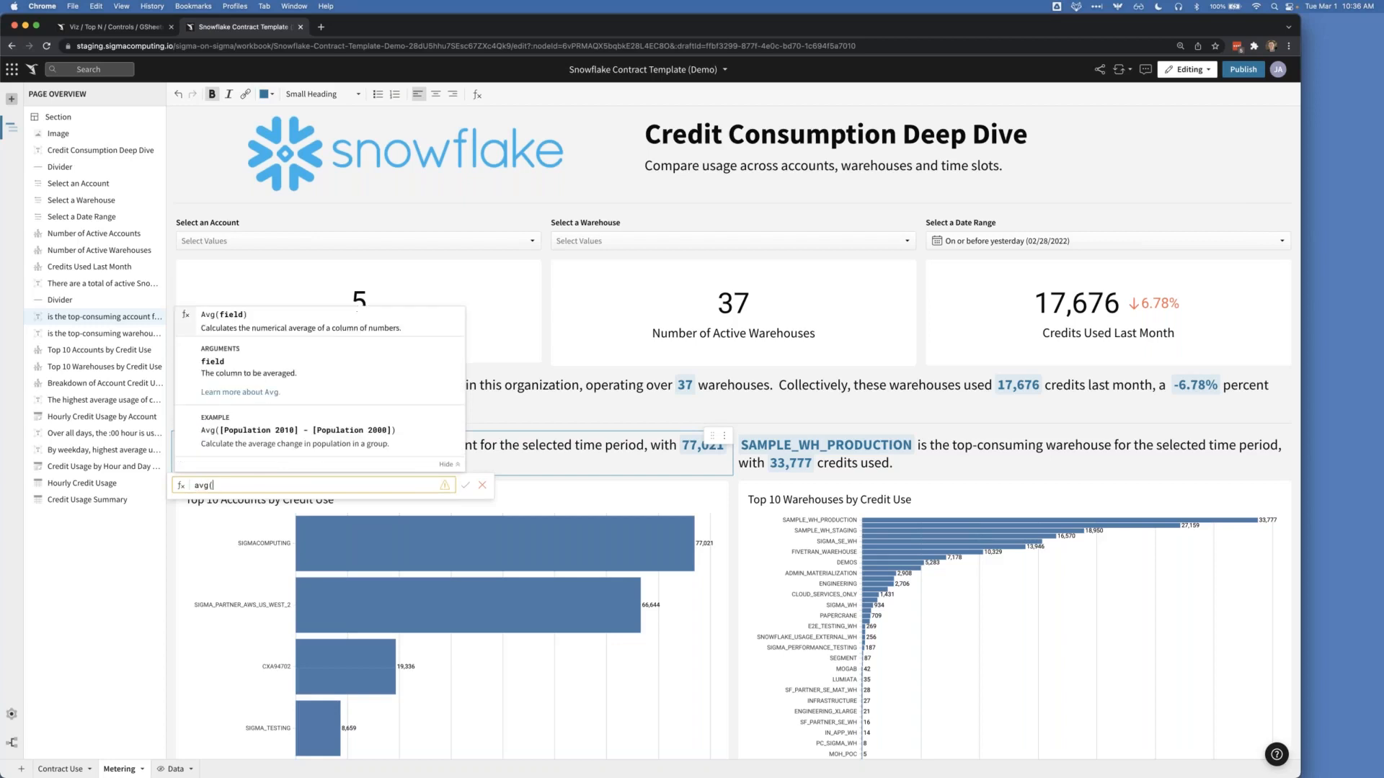
{"action": "type", "text": "a"}
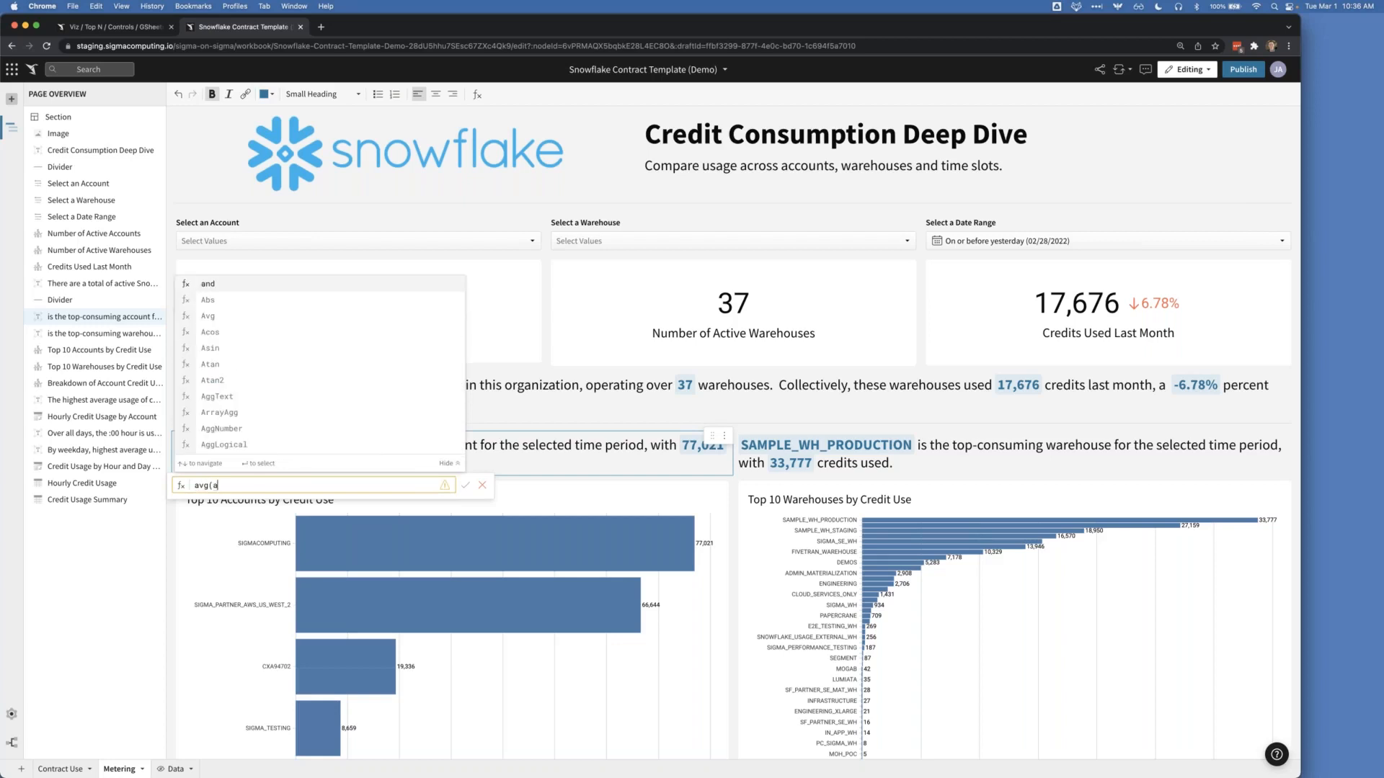
{"action": "type", "text": "z"}
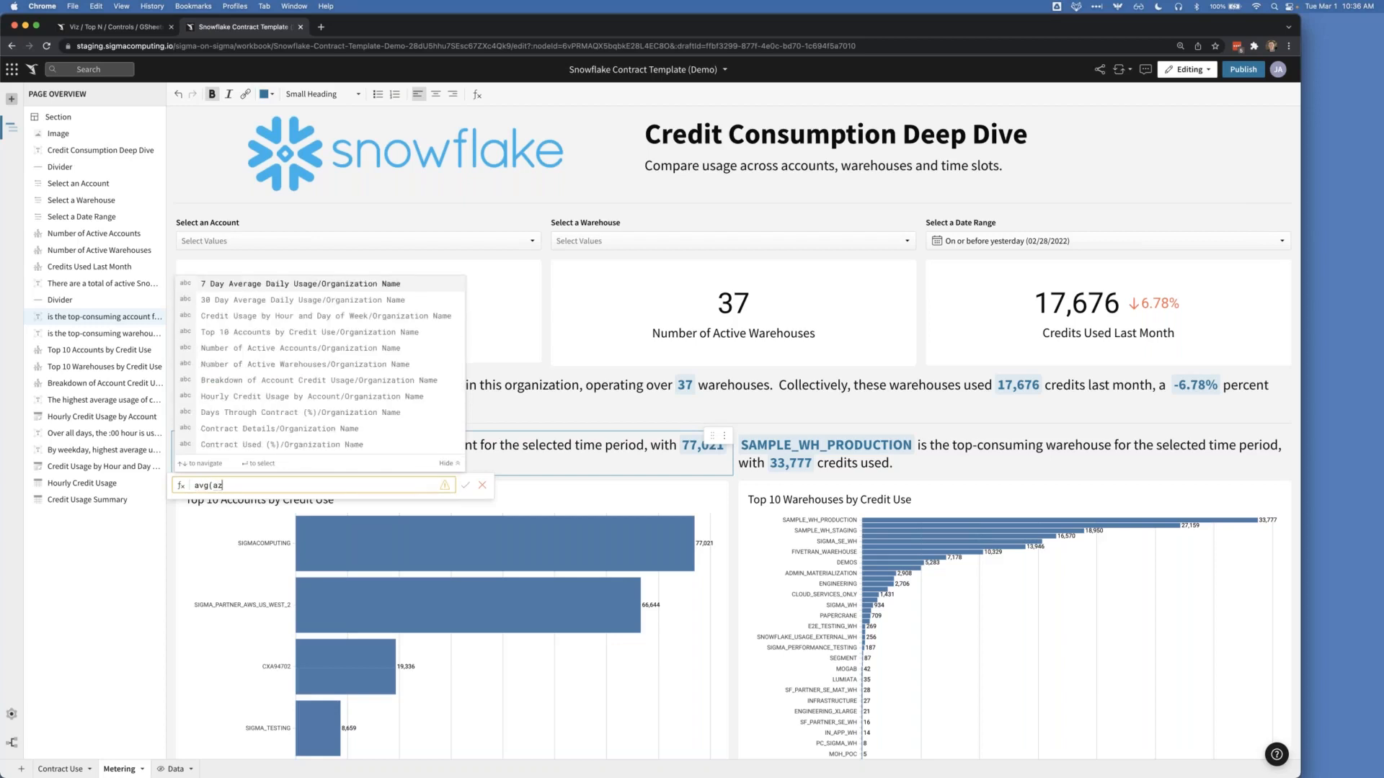
{"action": "scroll", "coordinate": [349, 360], "scroll_direction": "down", "scroll_amount": 1}
{"action": "scroll", "coordinate": [349, 359], "scroll_direction": "down", "scroll_amount": 3}
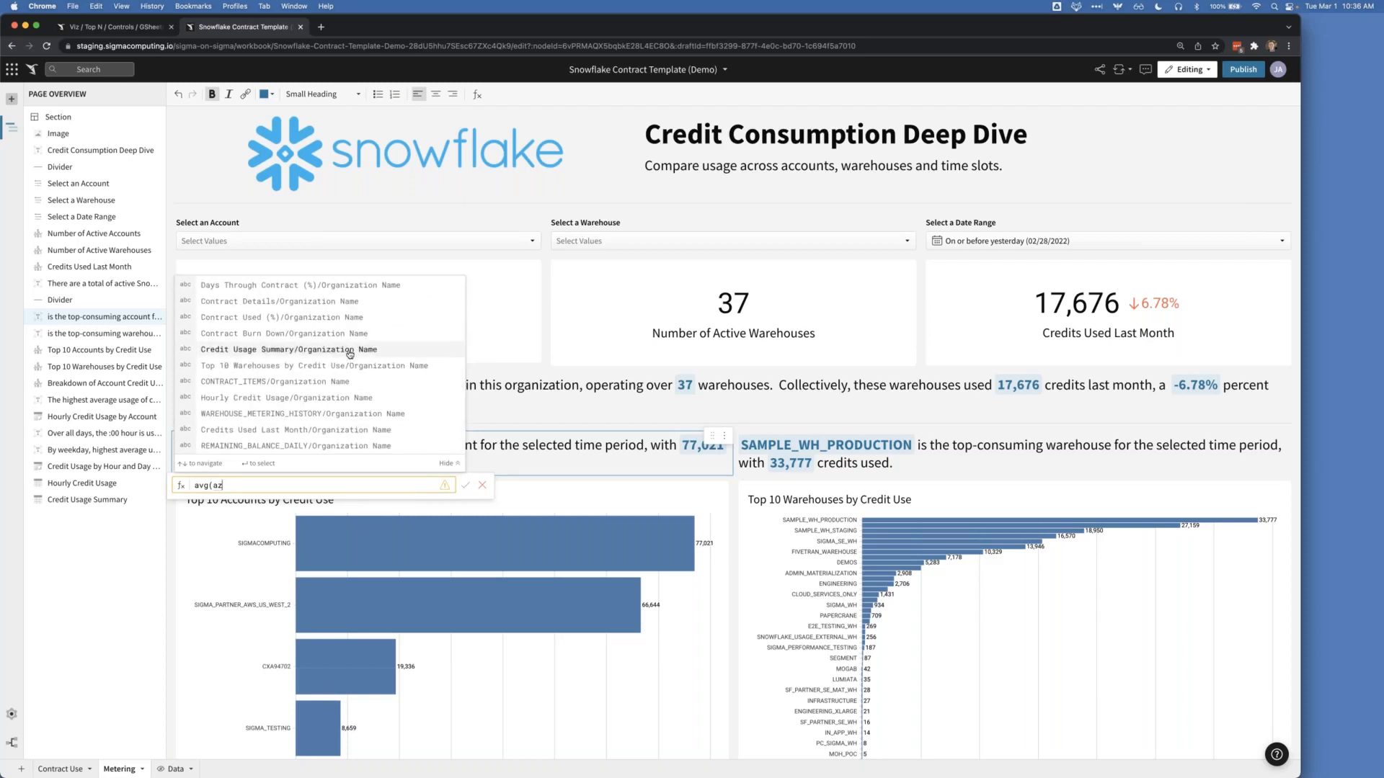
{"action": "scroll", "coordinate": [350, 348], "scroll_direction": "up", "scroll_amount": 4}
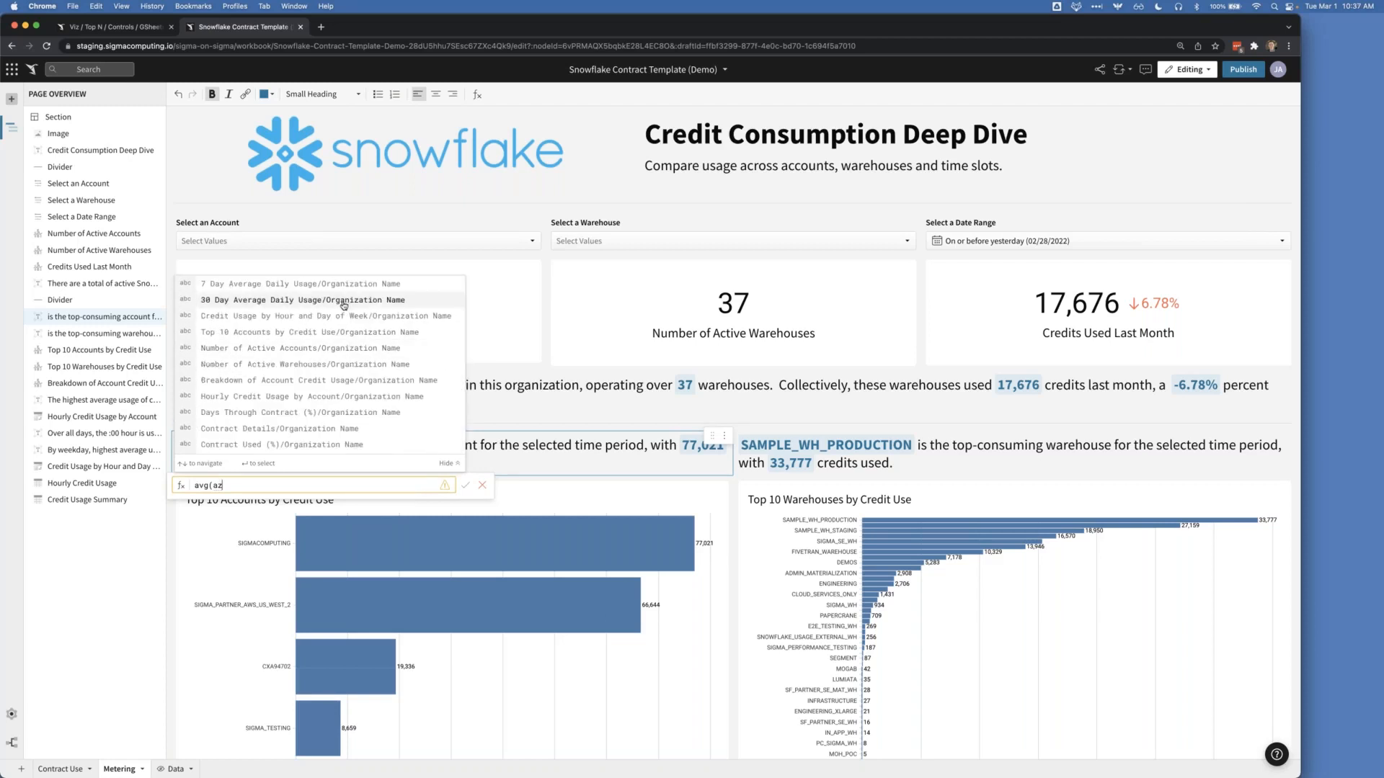
{"action": "scroll", "coordinate": [320, 390], "scroll_direction": "down", "scroll_amount": 1}
{"action": "scroll", "coordinate": [320, 390], "scroll_direction": "down", "scroll_amount": 4}
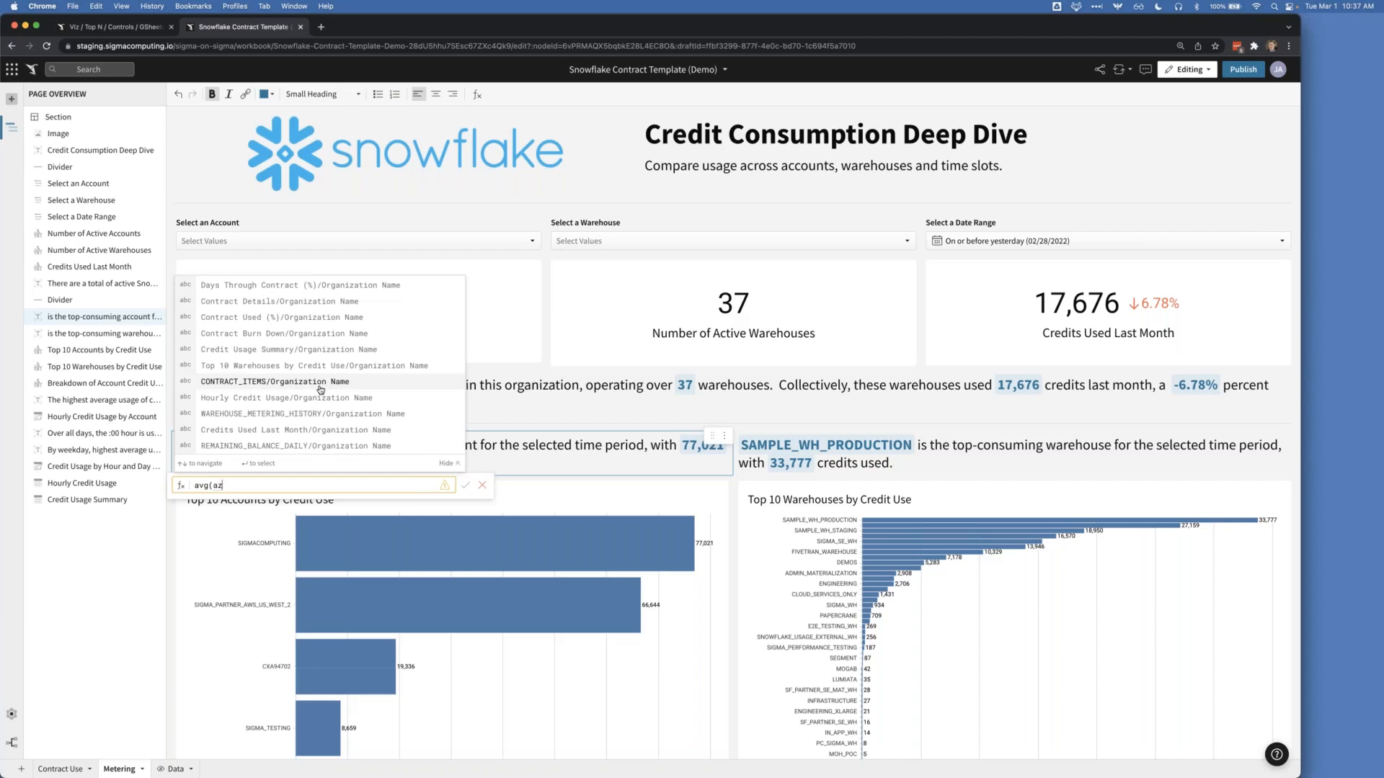
Step: Delete the partial column search from the inline formula and leave the text element without completing the formula
{"action": "key", "text": "BackSpace"}
{"action": "key", "text": "BackSpace"}
{"action": "key", "text": "BackSpace"}
{"action": "key", "text": "BackSpace"}
{"action": "key", "text": "BackSpace"}
{"action": "key", "text": "BackSpace"}
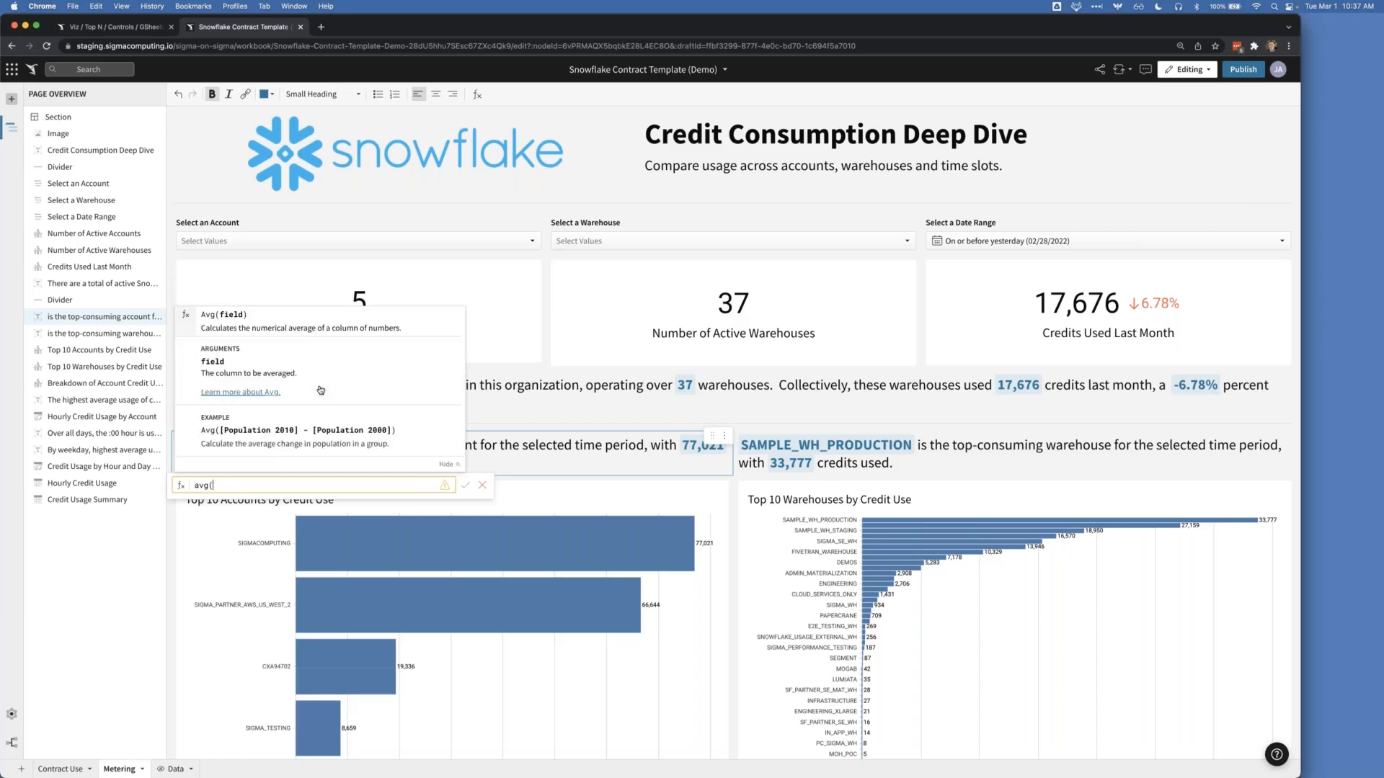
{"action": "left_click", "coordinate": [466, 485]}
{"action": "left_click", "coordinate": [370, 463]}
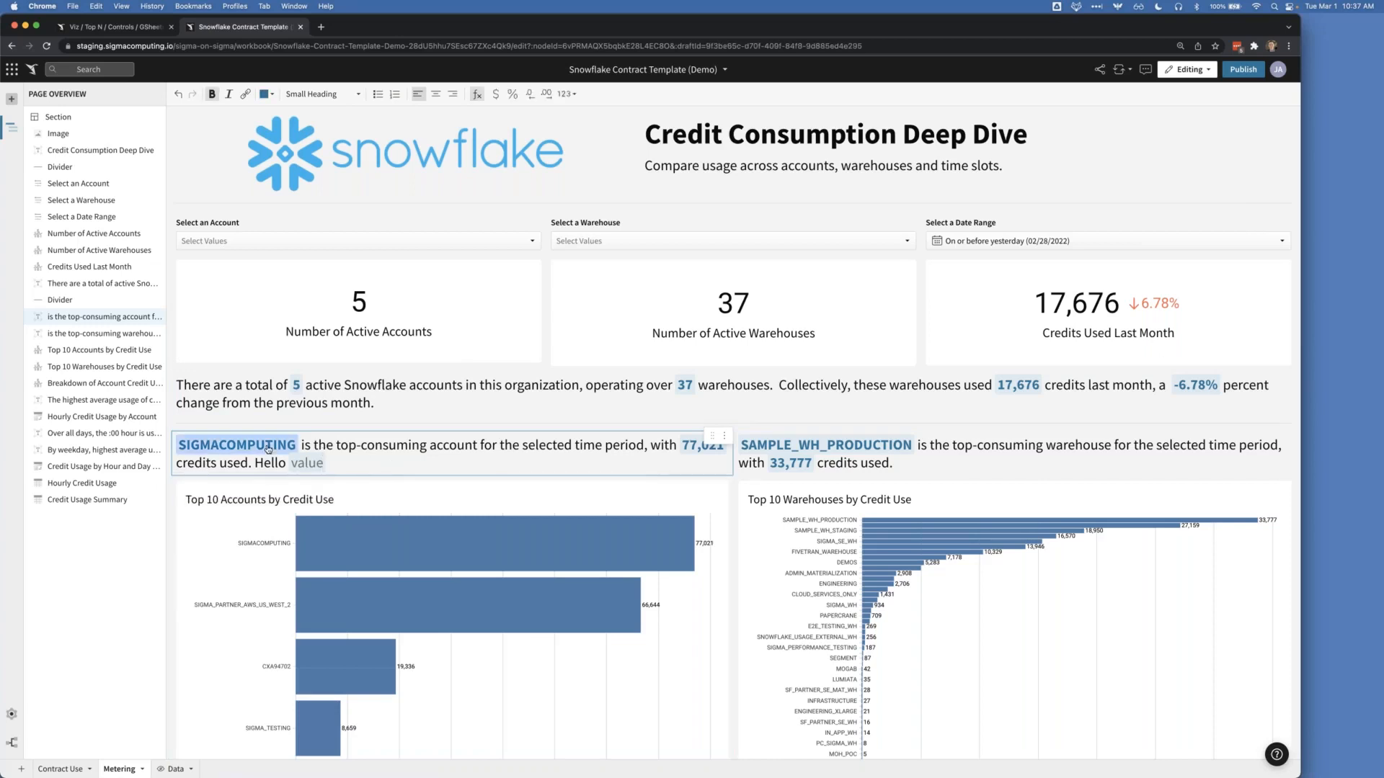
{"action": "left_click", "coordinate": [213, 487]}
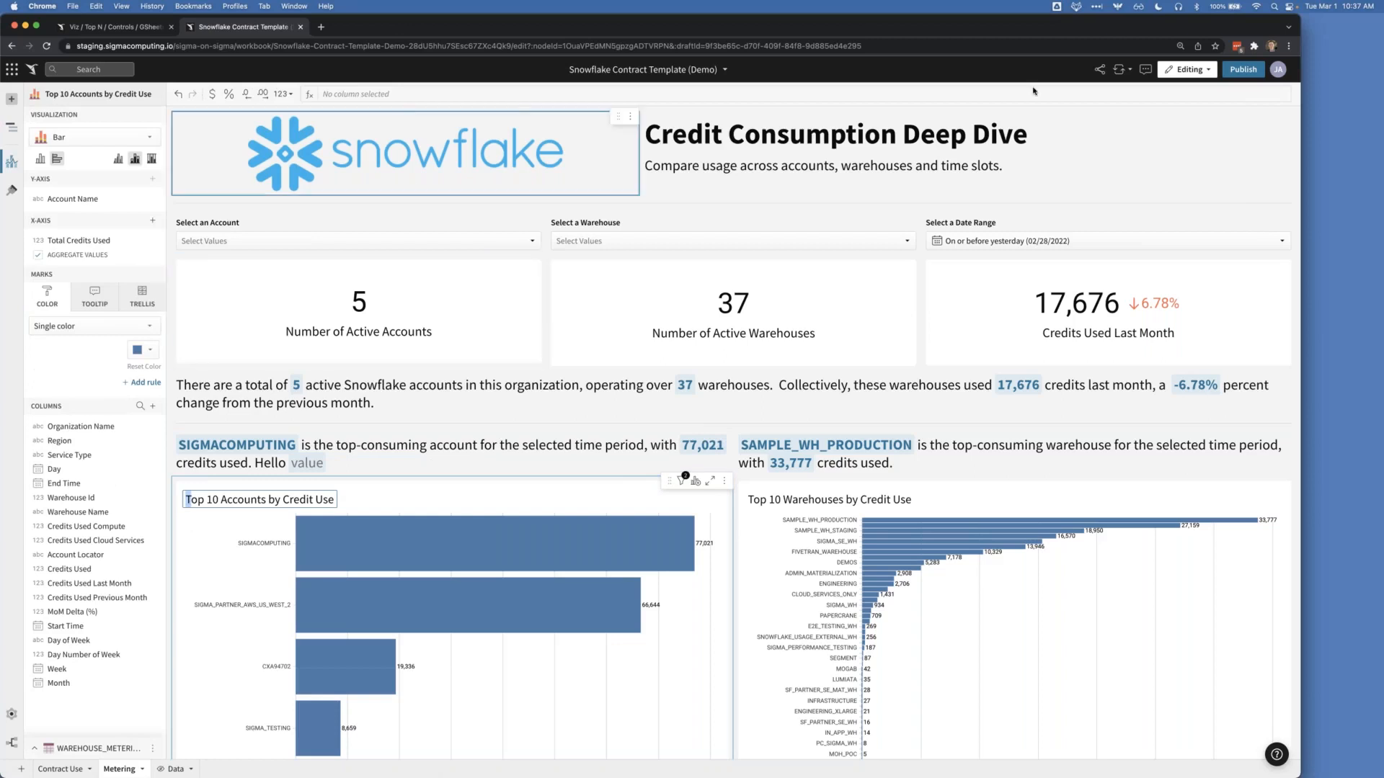
Step: Discard the workbook's draft changes and go to its published version
{"action": "left_click", "coordinate": [1180, 69]}
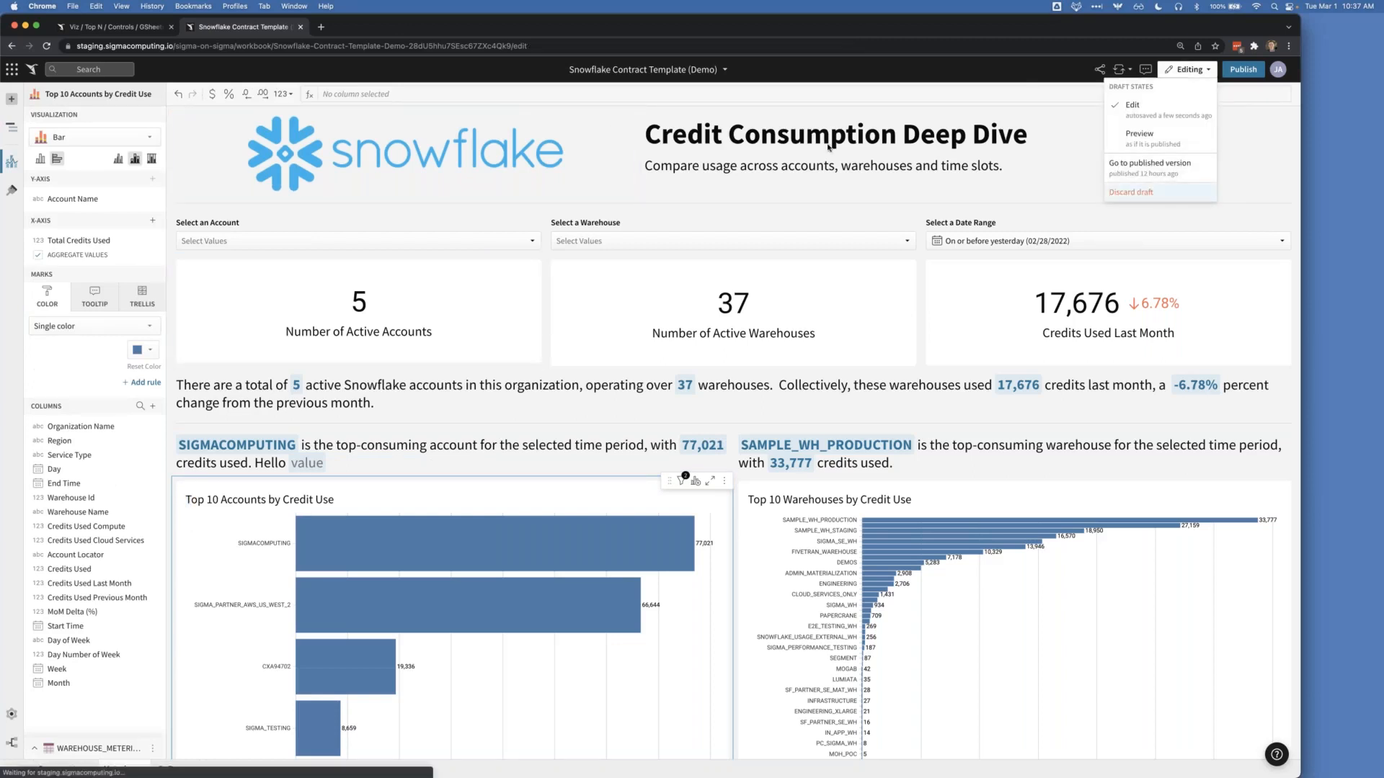
{"action": "left_click", "coordinate": [1143, 194]}
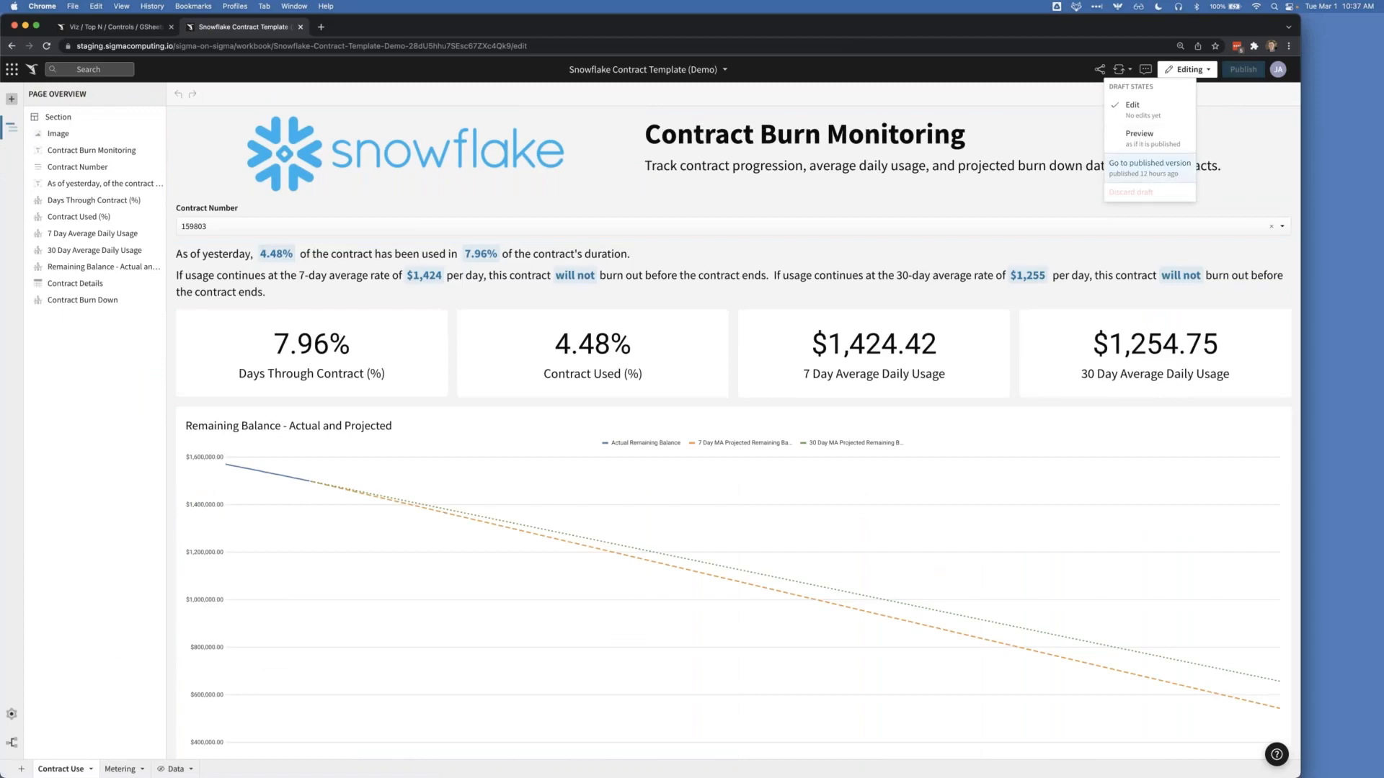
{"action": "left_click", "coordinate": [1150, 165]}
{"action": "key", "text": "ctrl+Left"}
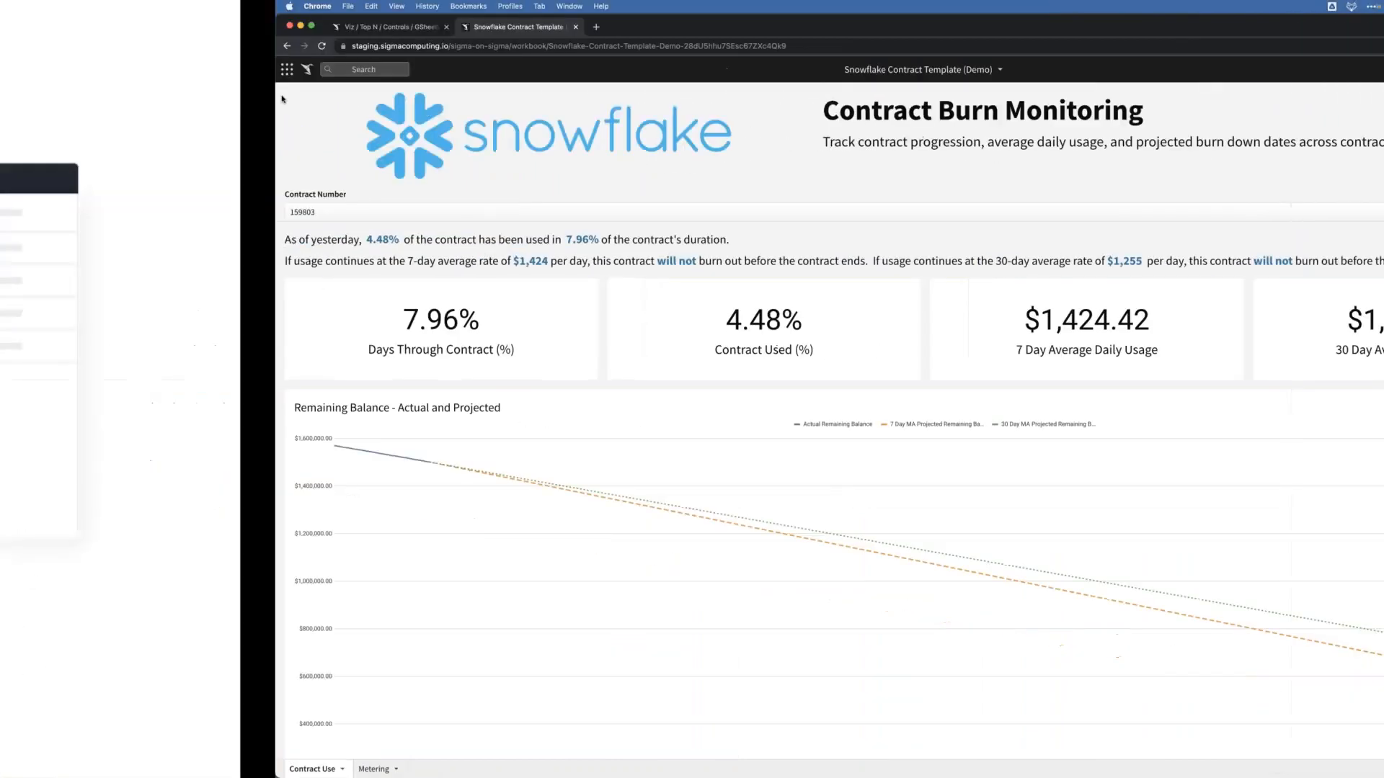
{"action": "key", "text": "Right"}
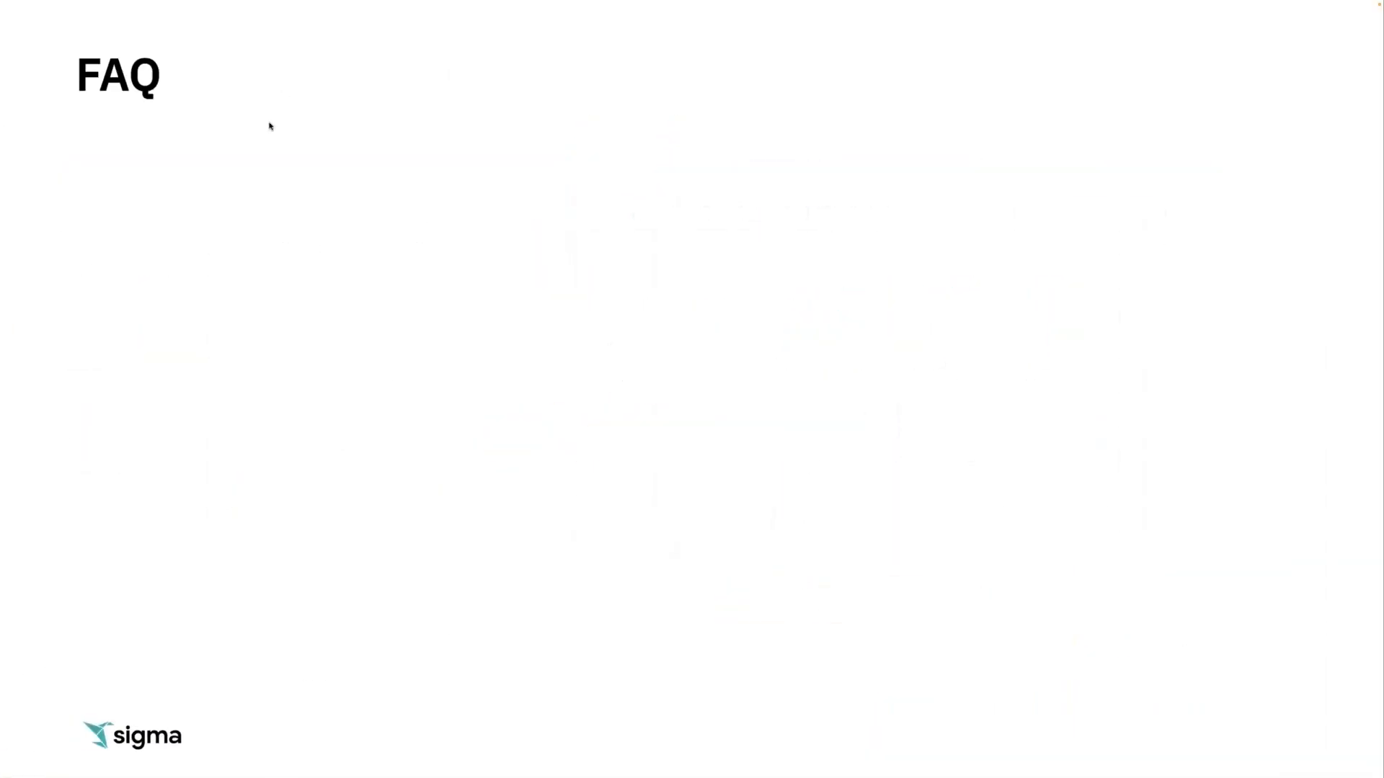
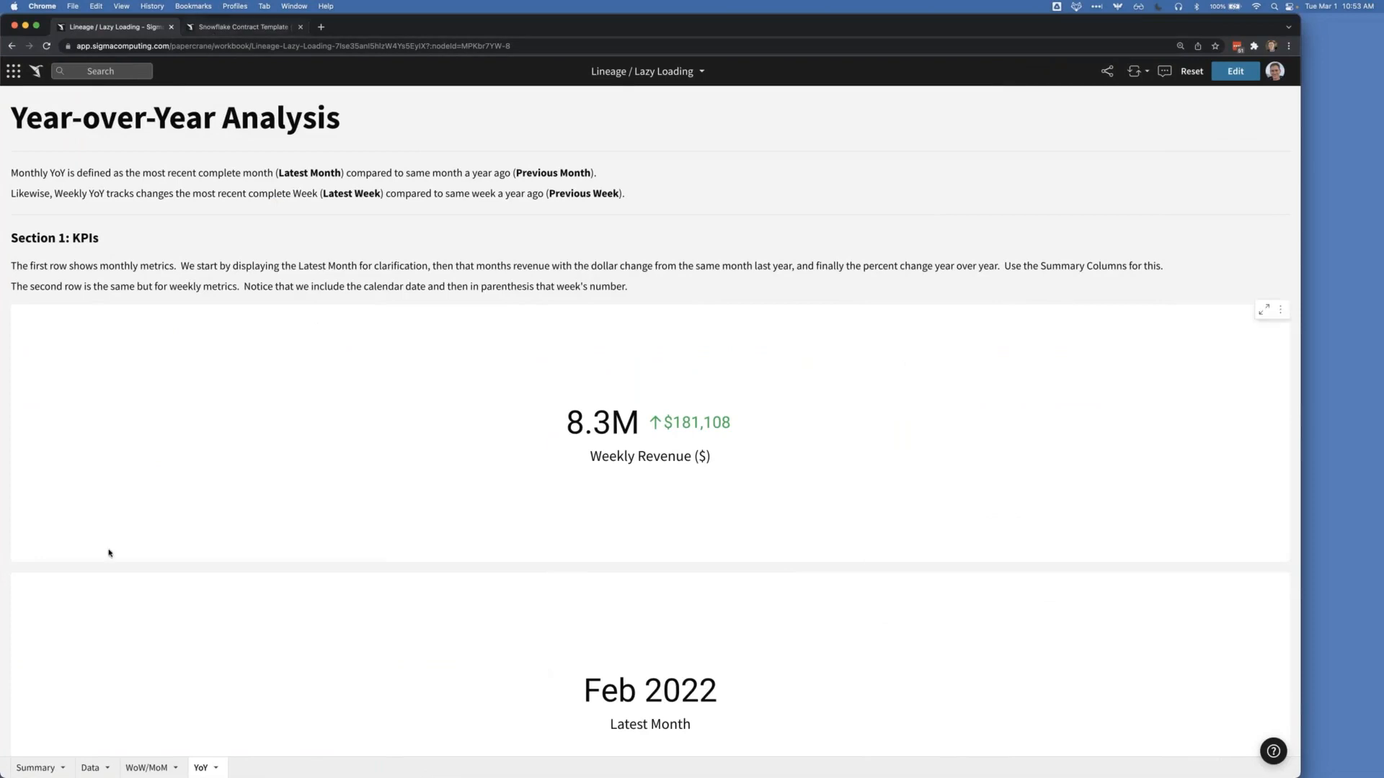
Step: From the 2022_03 folder, open the Viz / Top N / Controls / GSheets / Cell Copy workbook at its Page Controls page
{"action": "left_click", "coordinate": [13, 69]}
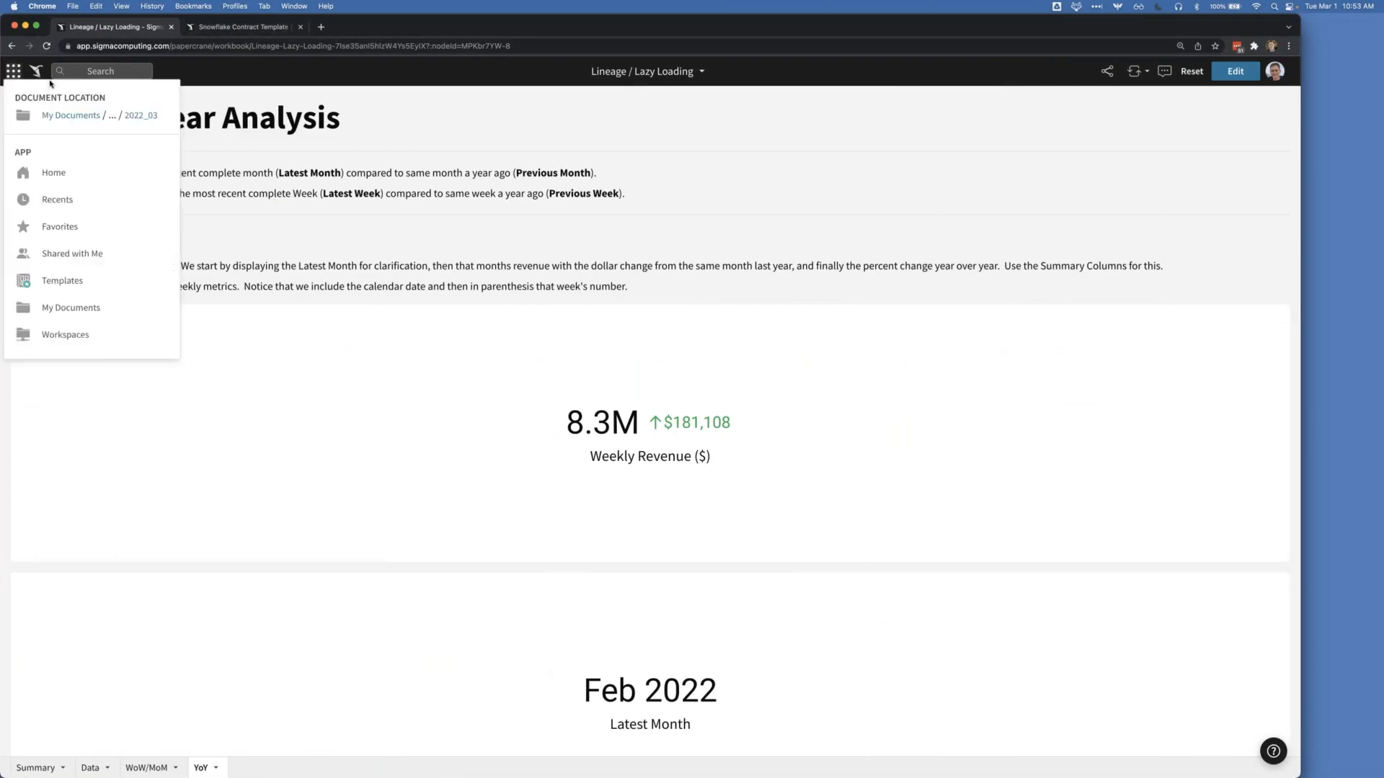
{"action": "left_click", "coordinate": [137, 114]}
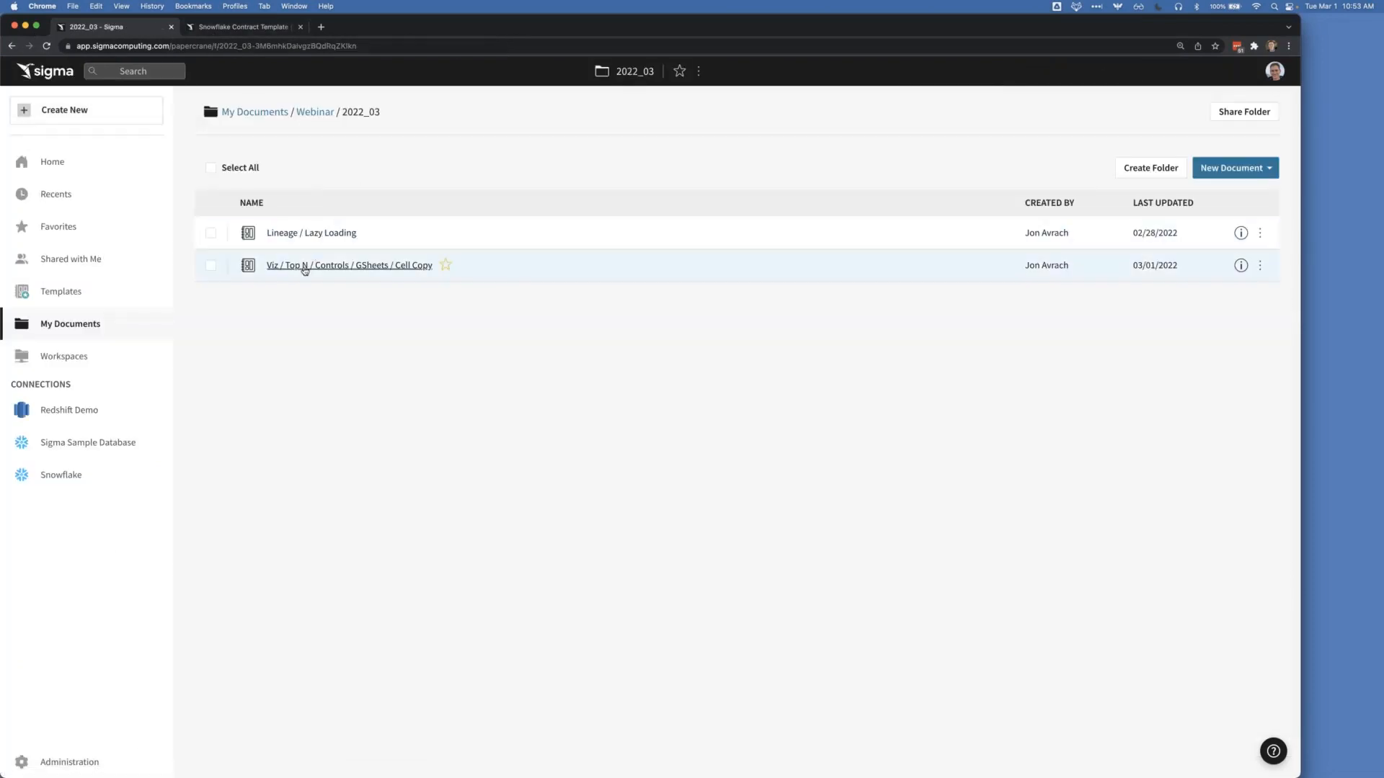
{"action": "left_click", "coordinate": [269, 268]}
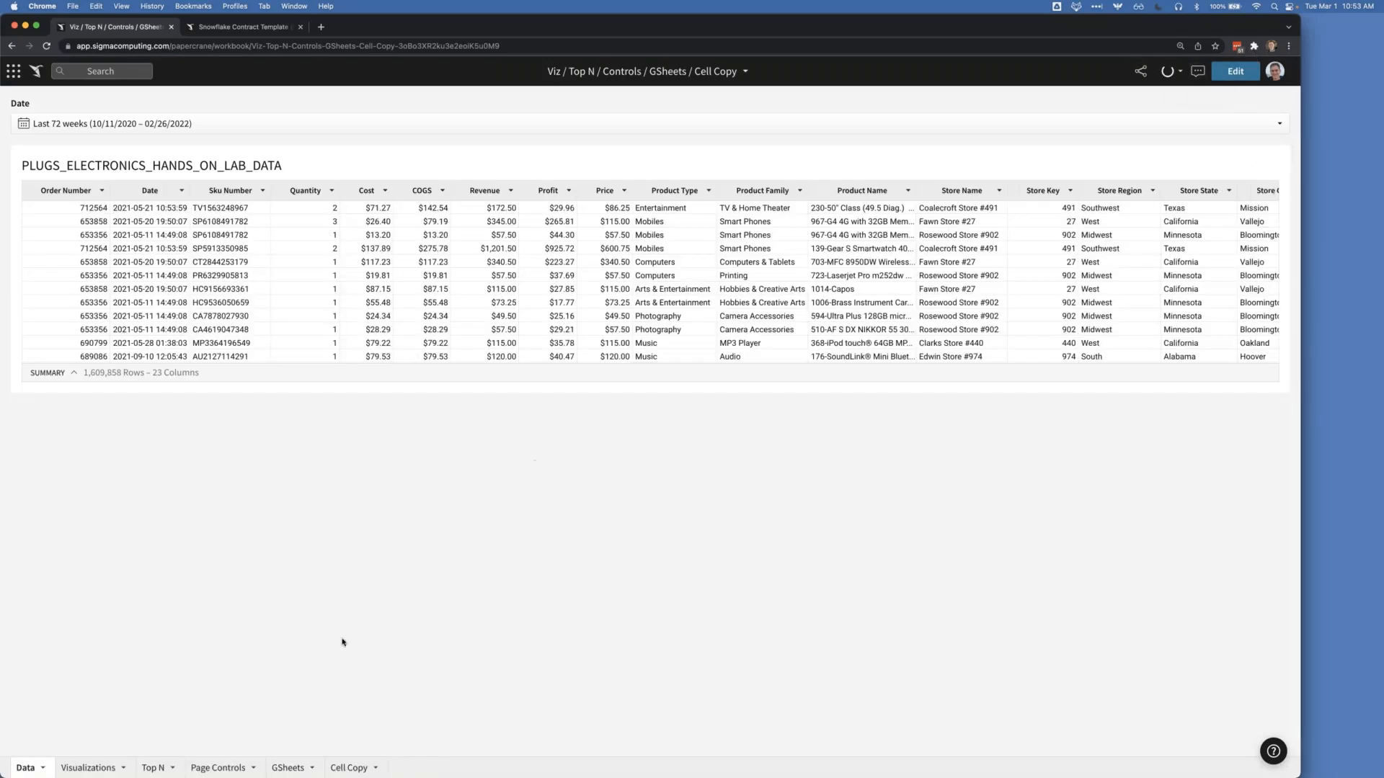
{"action": "left_click", "coordinate": [206, 768]}
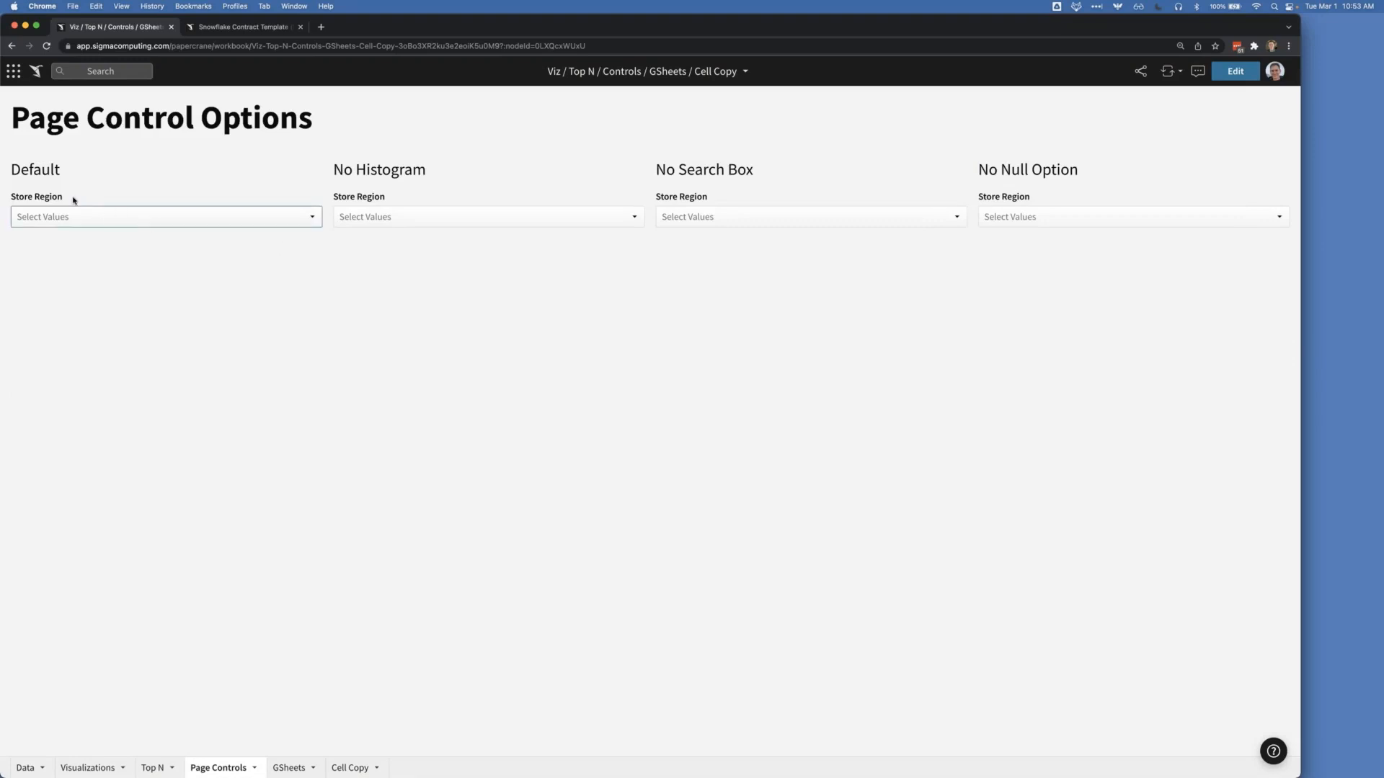
Step: Compare the Store Region value lists of the Default, No Histogram and No Search Box controls, returning to the No Histogram list
{"action": "left_click", "coordinate": [150, 222]}
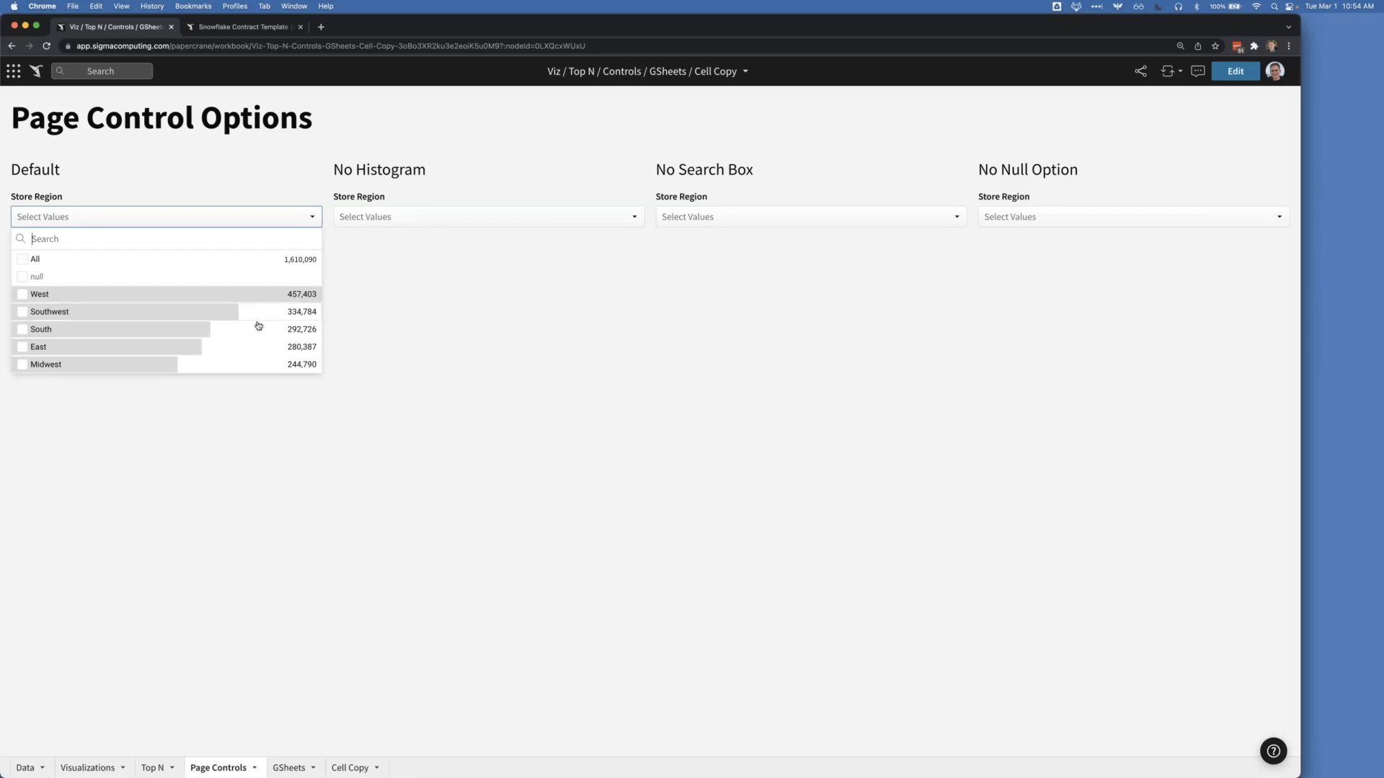
{"action": "left_click", "coordinate": [416, 219]}
{"action": "left_click", "coordinate": [416, 220]}
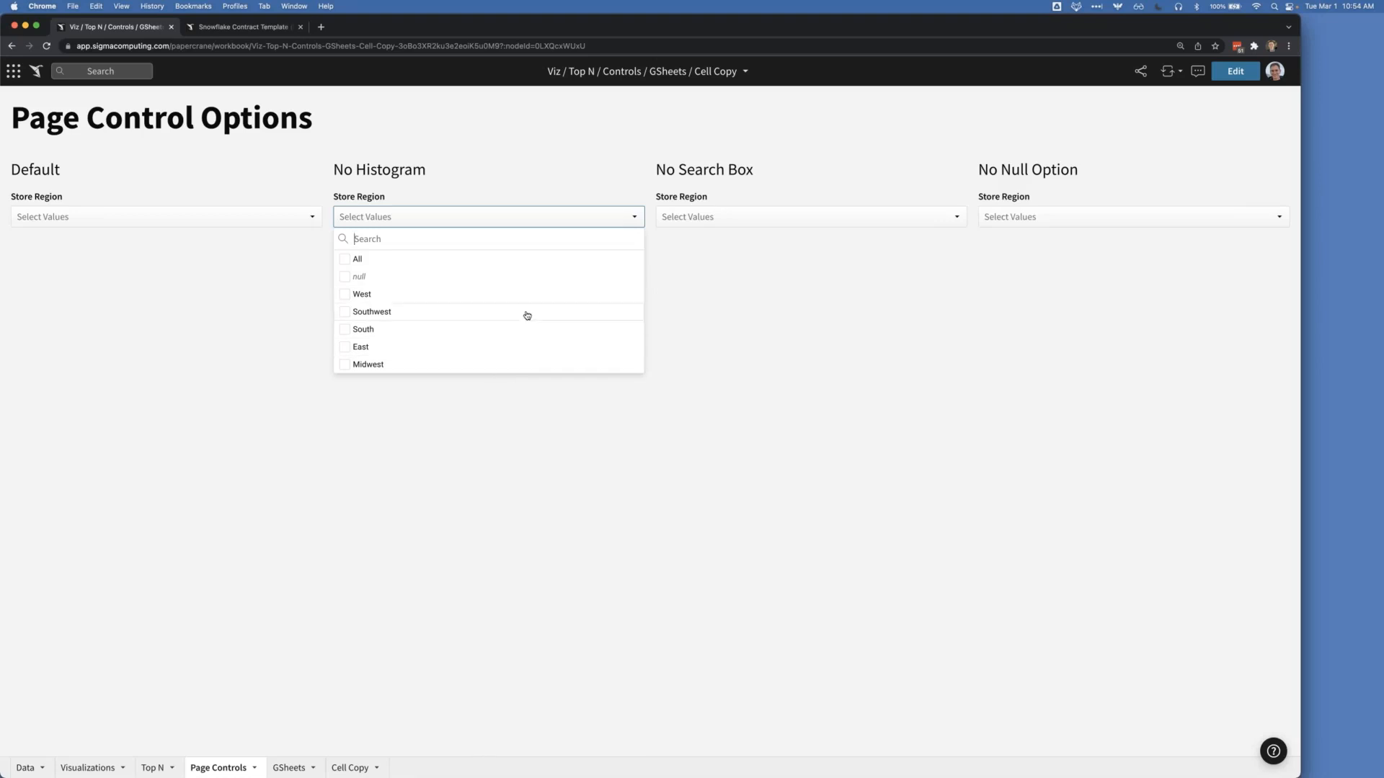
{"action": "left_click", "coordinate": [747, 220]}
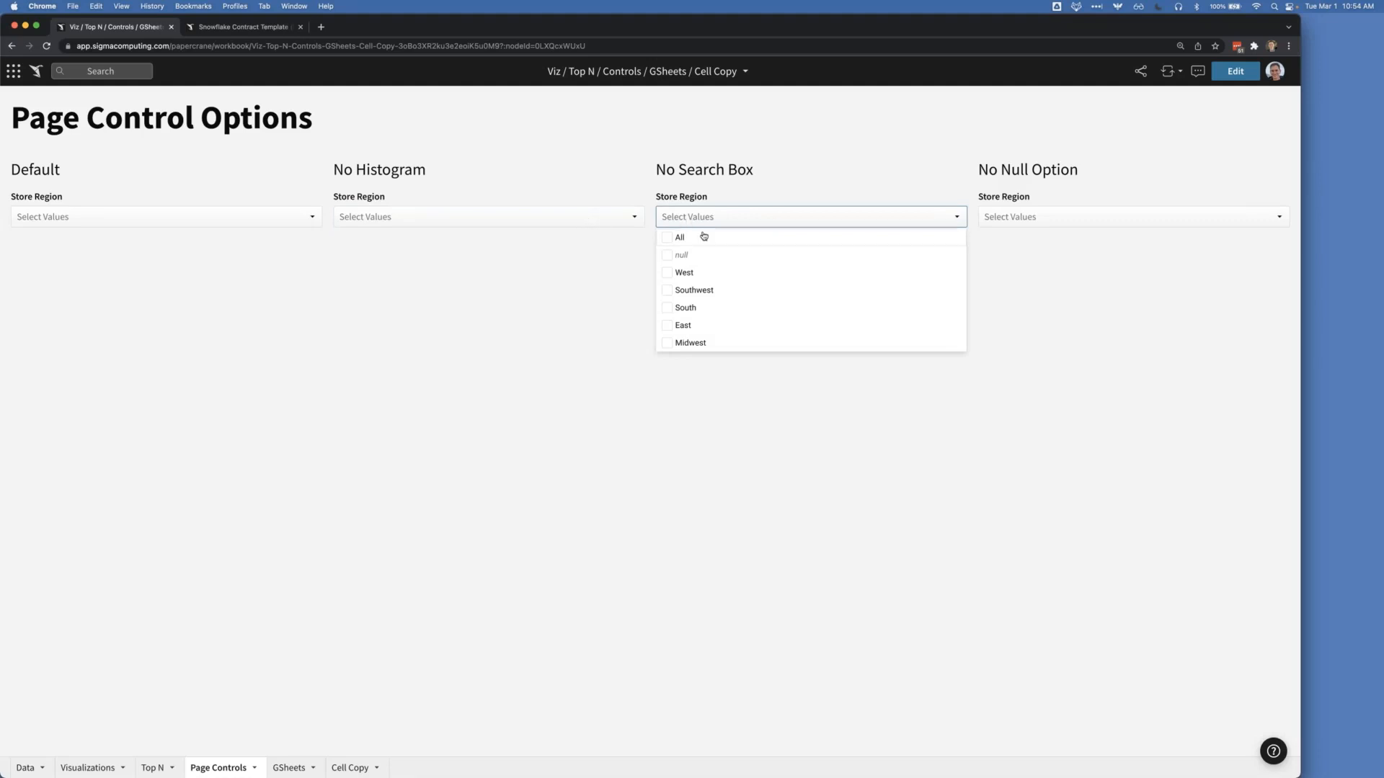
{"action": "left_click", "coordinate": [595, 220]}
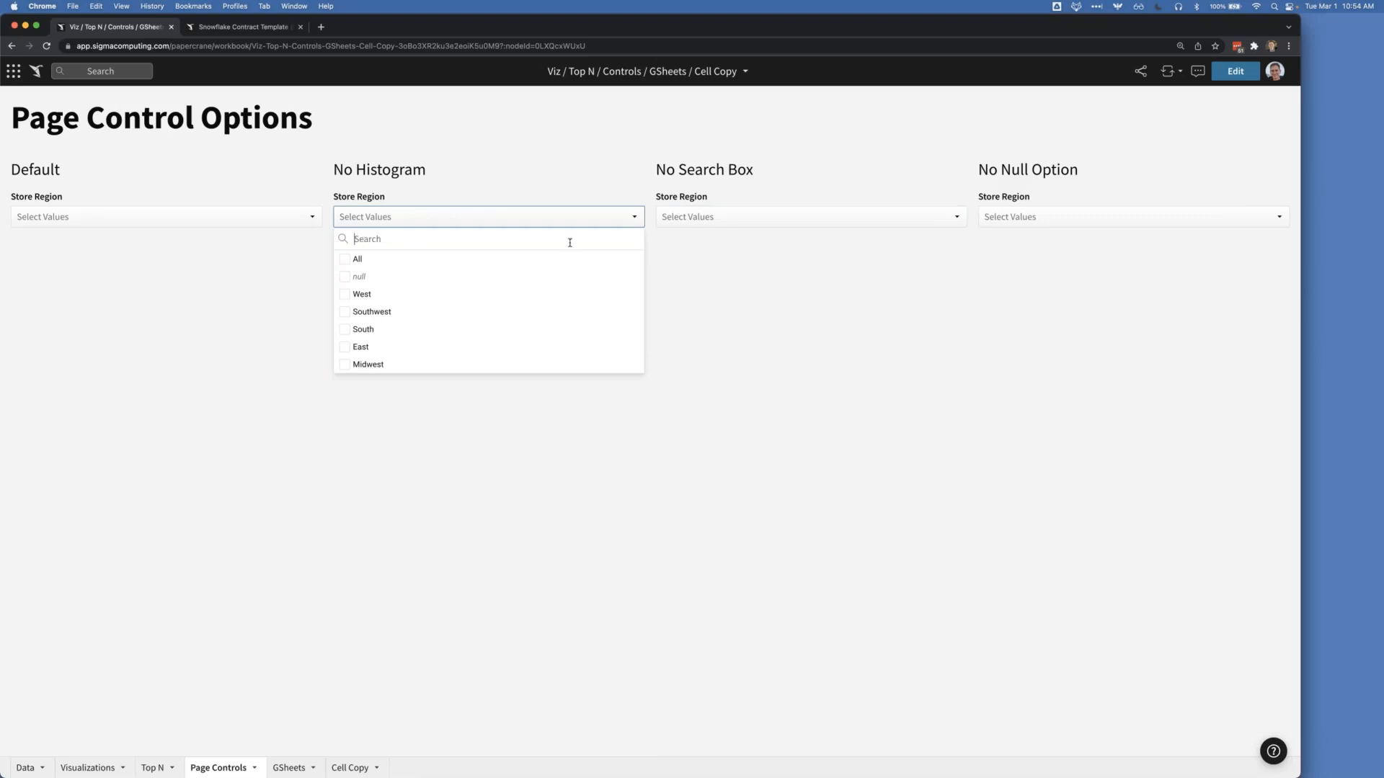
Step: Examine the Store Region value lists of the No Search Box and No Null Option controls
{"action": "left_click", "coordinate": [717, 220]}
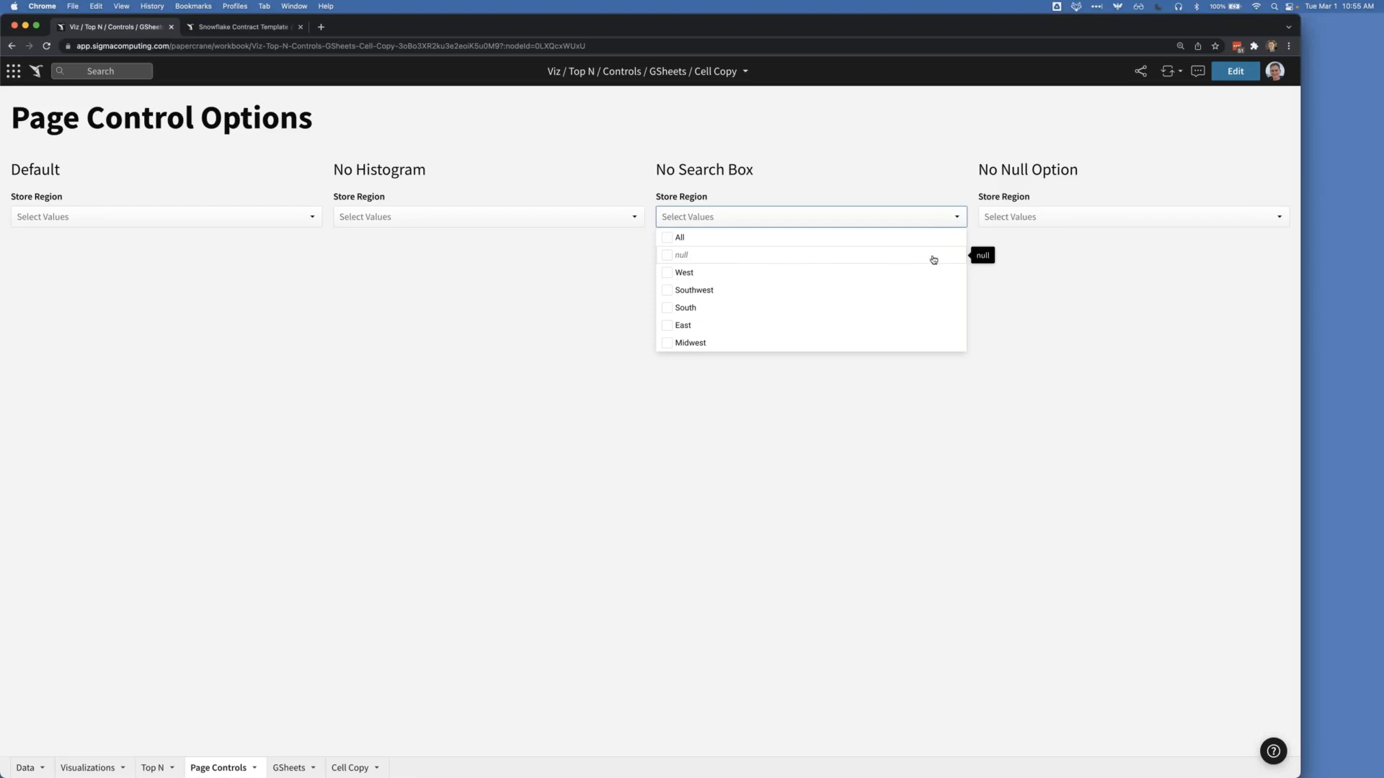
{"action": "left_click", "coordinate": [1037, 224]}
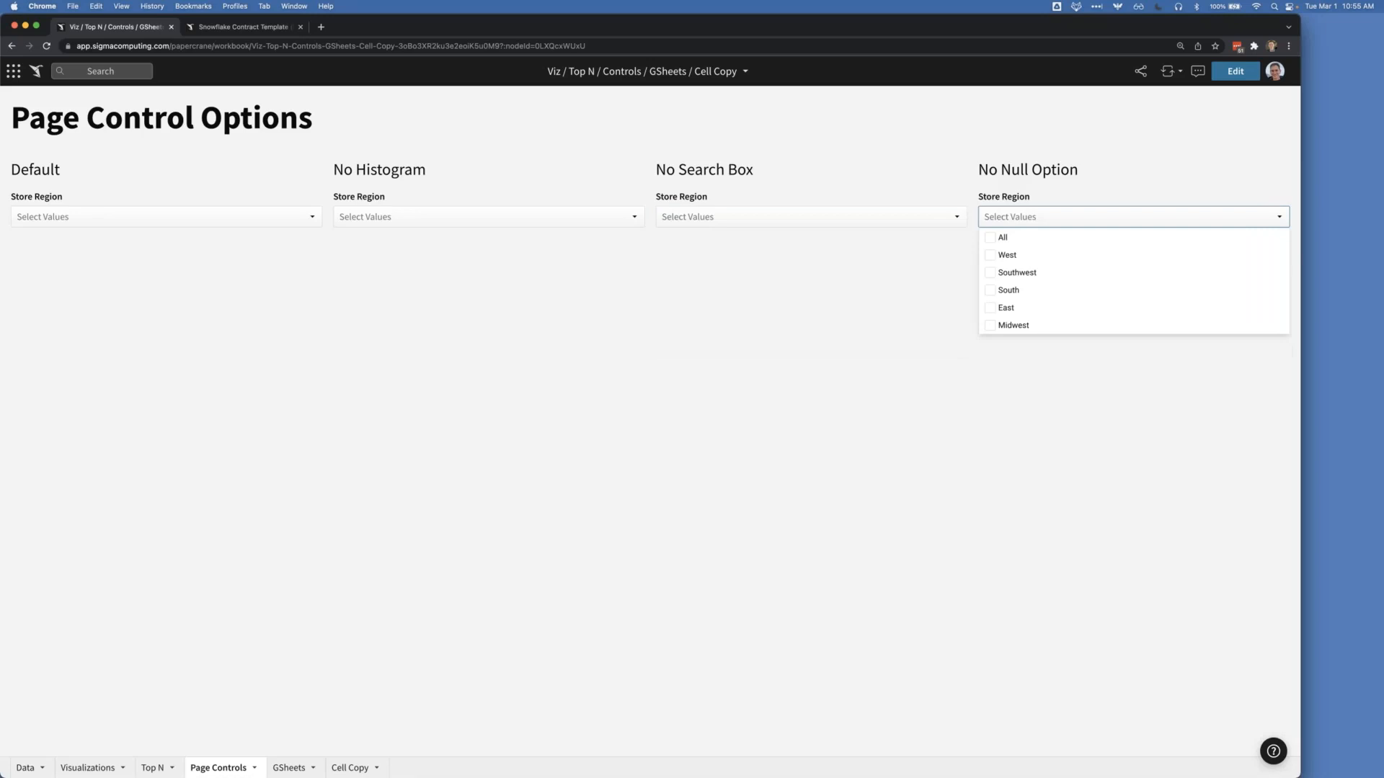
{"action": "left_click", "coordinate": [1063, 217]}
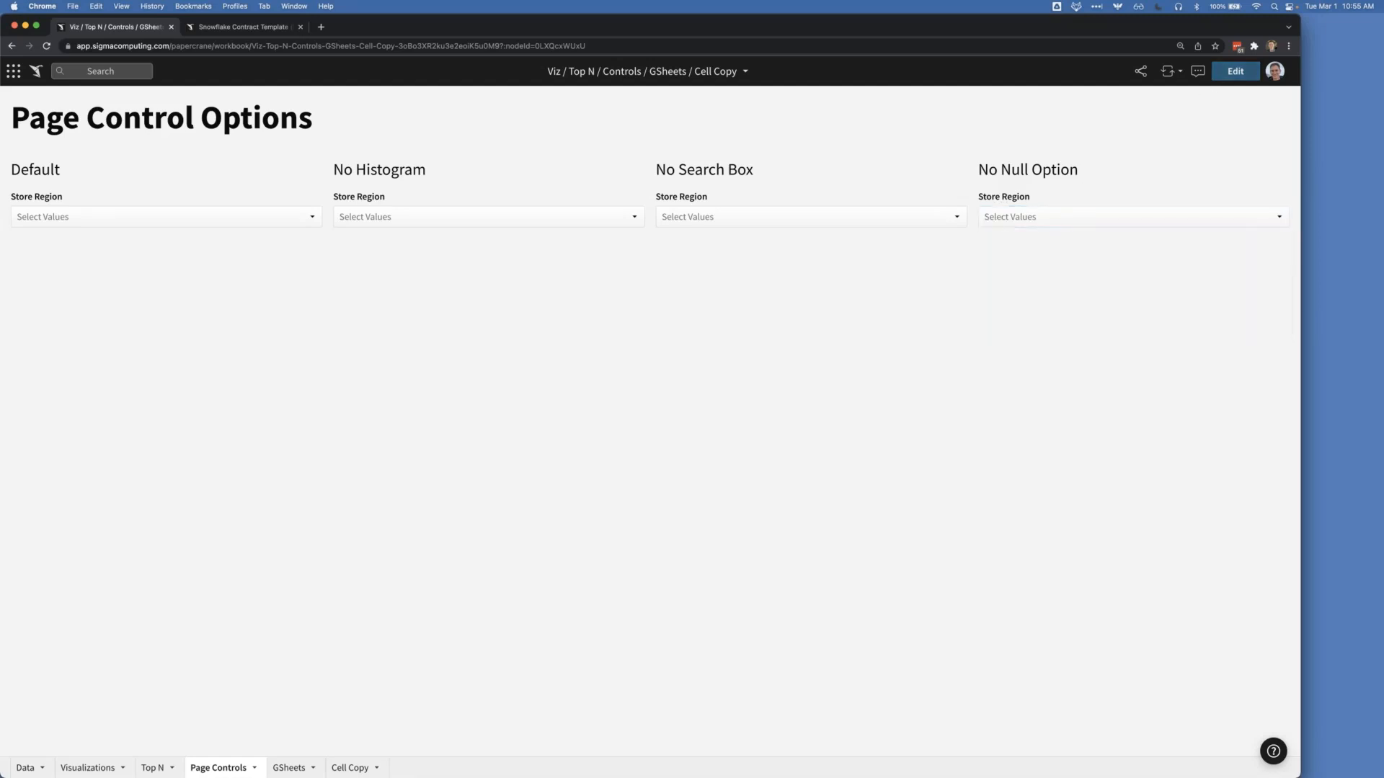
Step: Put the workbook into edit mode and display the settings of the Store Region control under Default
{"action": "left_click", "coordinate": [1235, 70]}
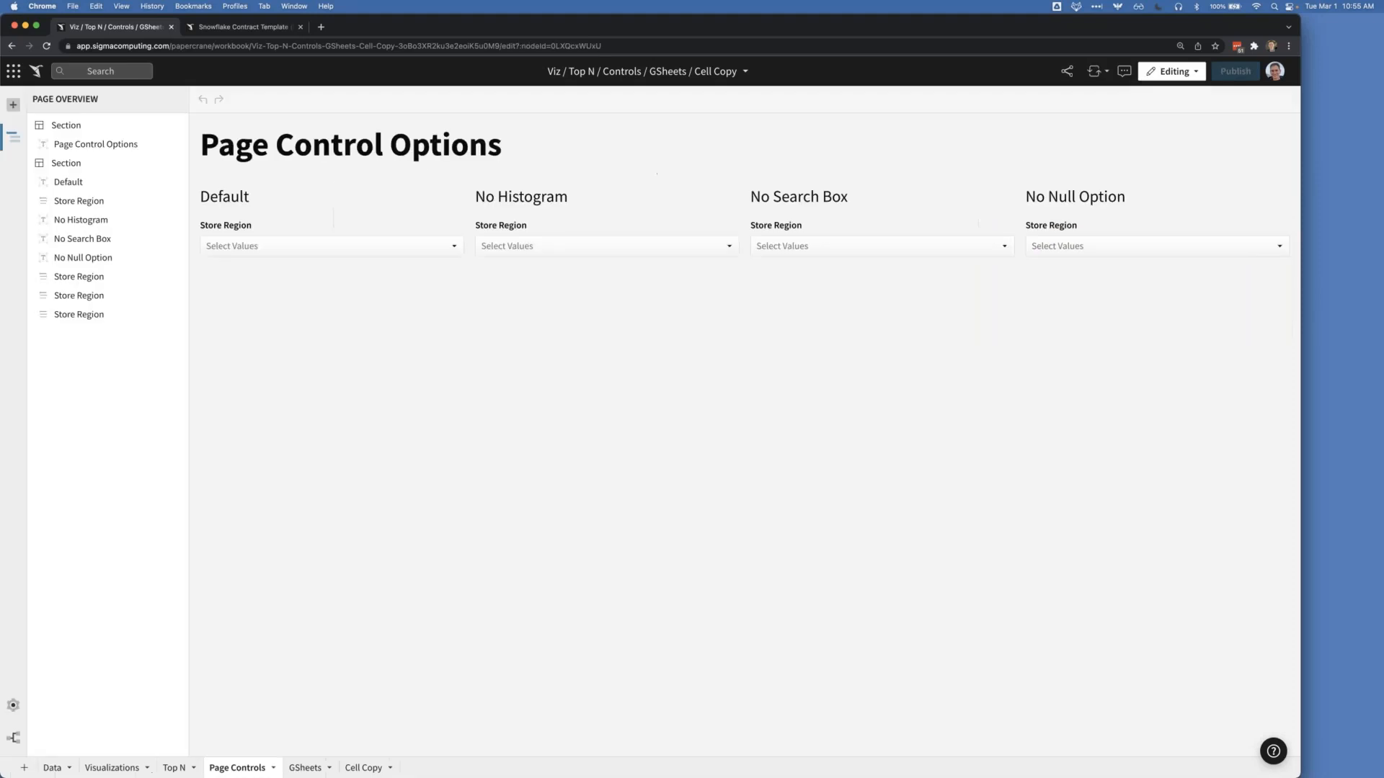
{"action": "left_click", "coordinate": [269, 222]}
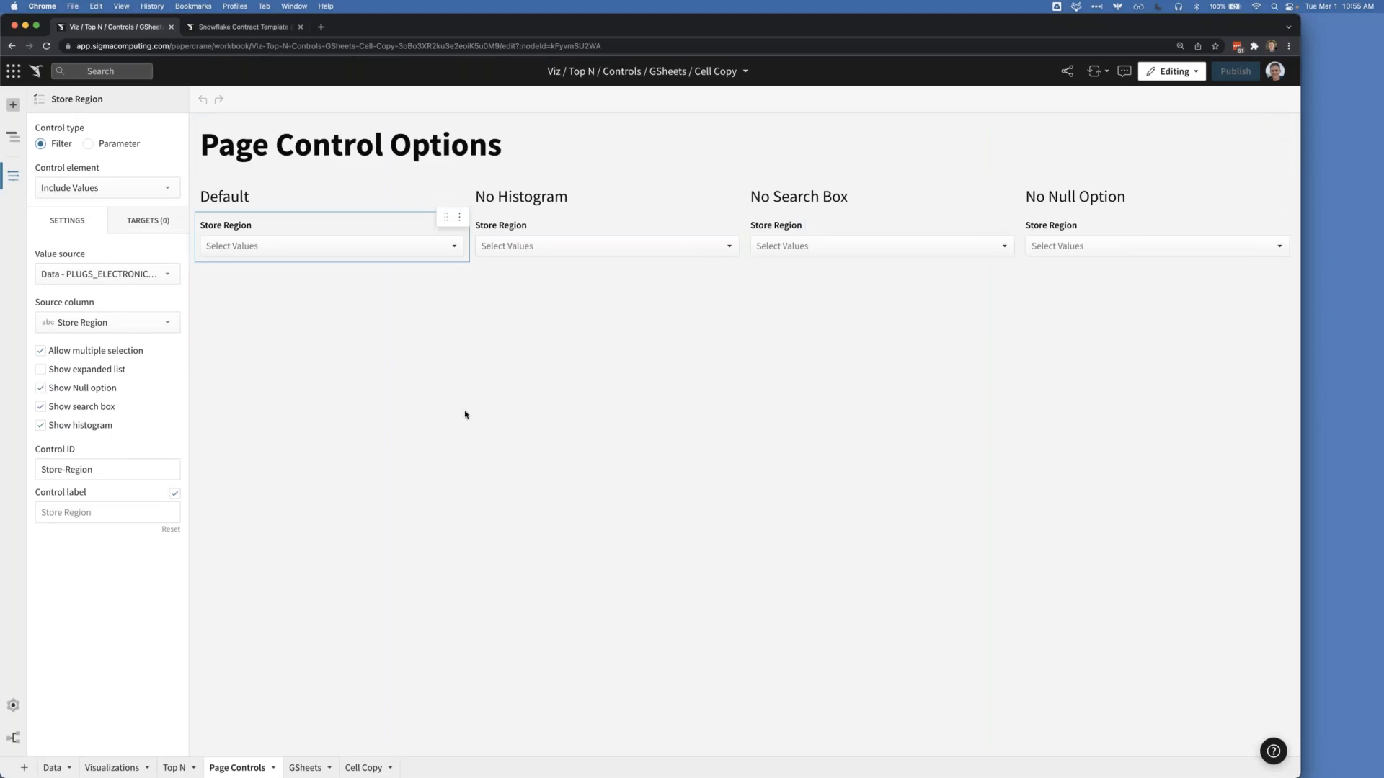
Step: Go to the GSheets page and preview it as if it were published
{"action": "left_click", "coordinate": [303, 770]}
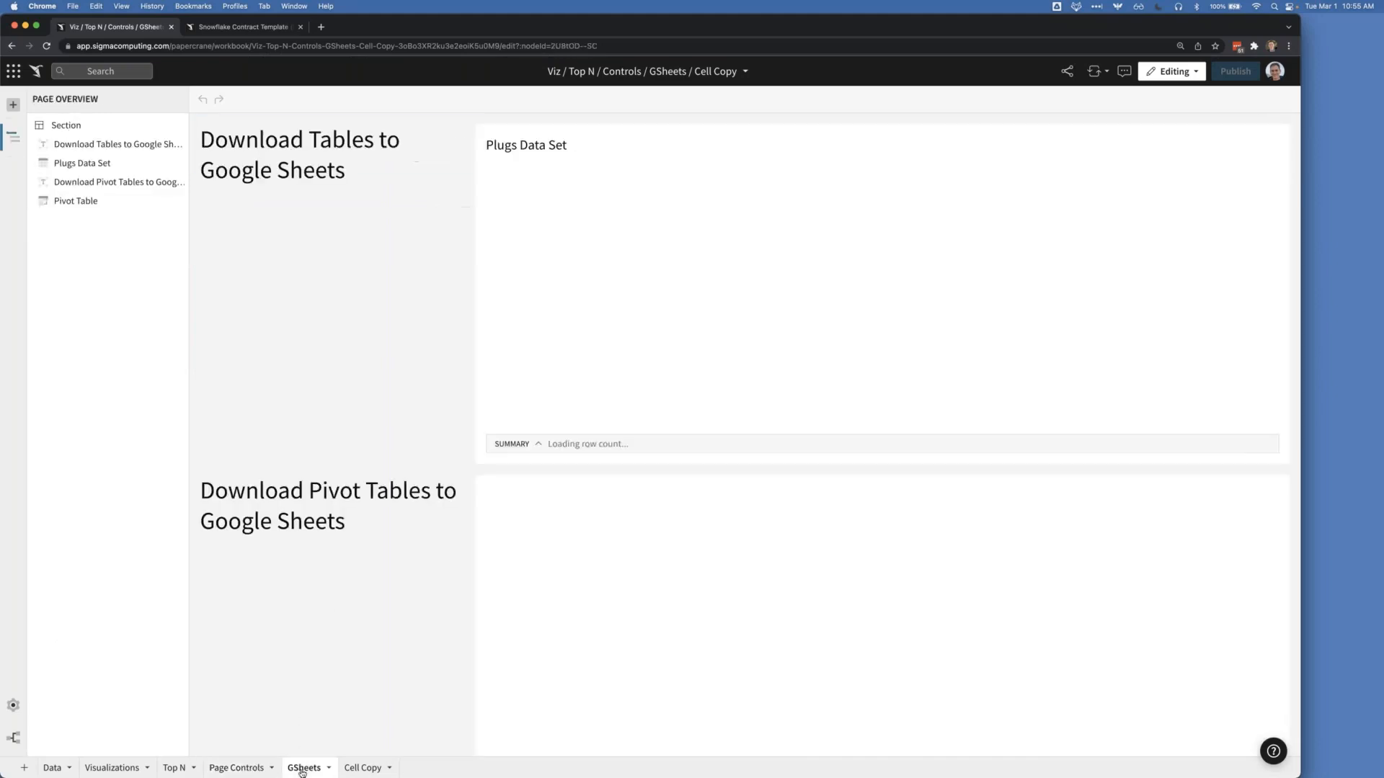
{"action": "left_click", "coordinate": [1179, 75]}
{"action": "left_click", "coordinate": [1157, 146]}
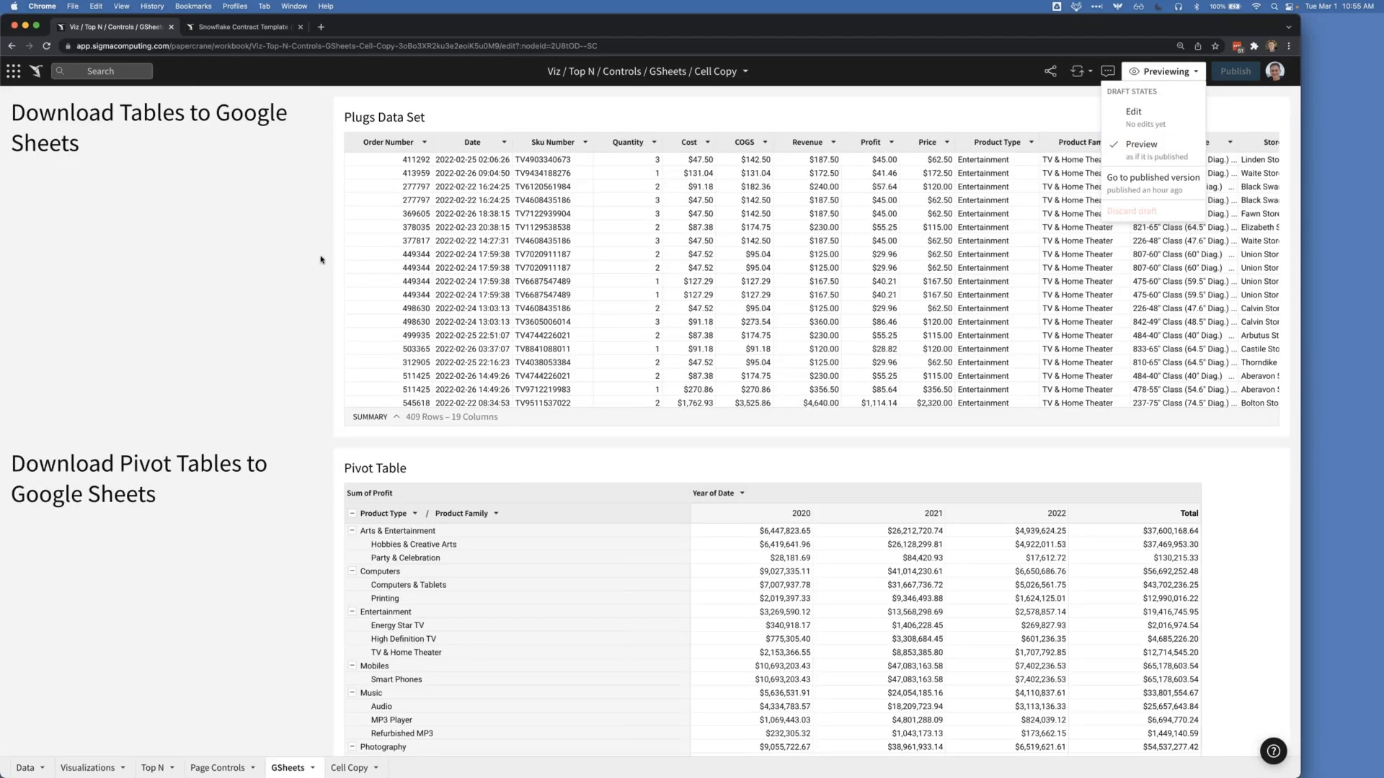
{"action": "left_click", "coordinate": [270, 257]}
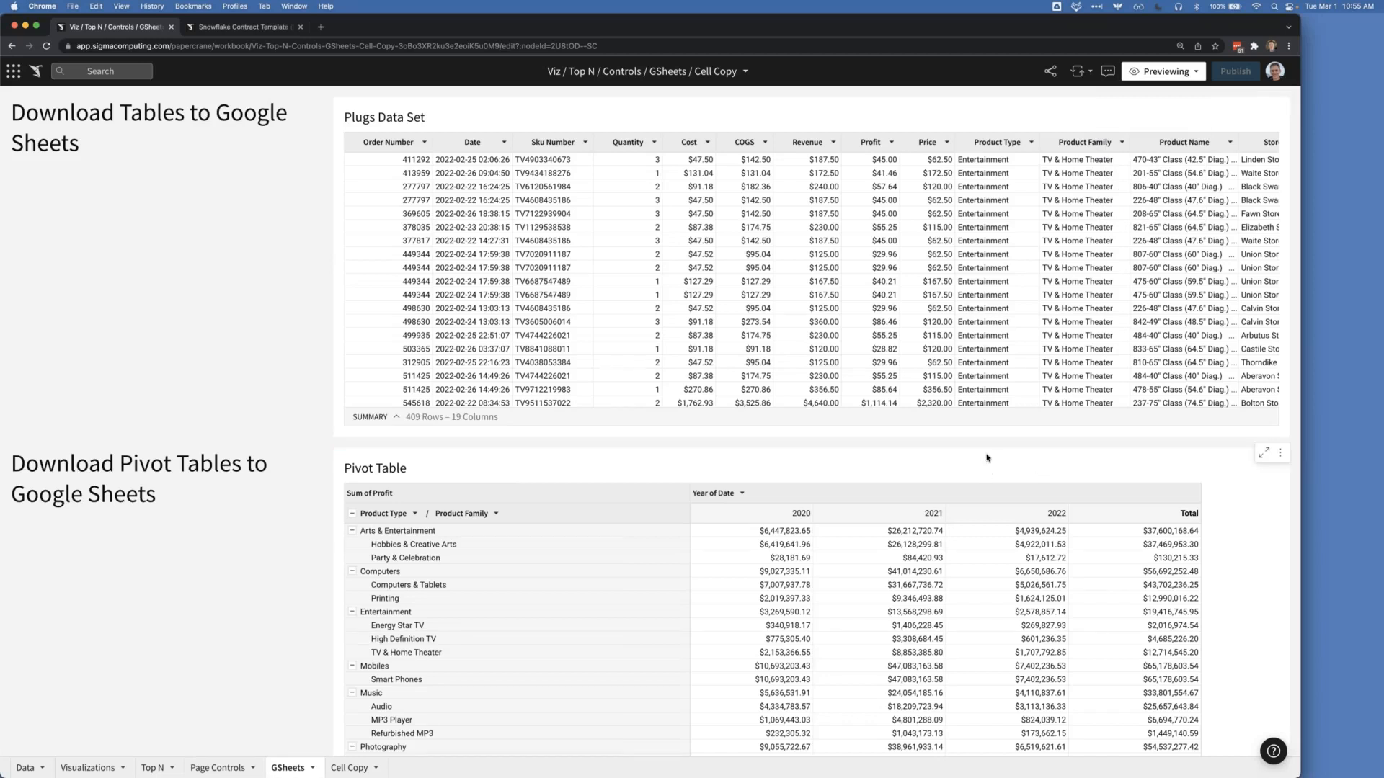
Step: Export the Pivot Table to Google Sheets and return to the Sigma workbook
{"action": "left_click", "coordinate": [1281, 452]}
{"action": "mouse_move", "coordinate": [1266, 471]}
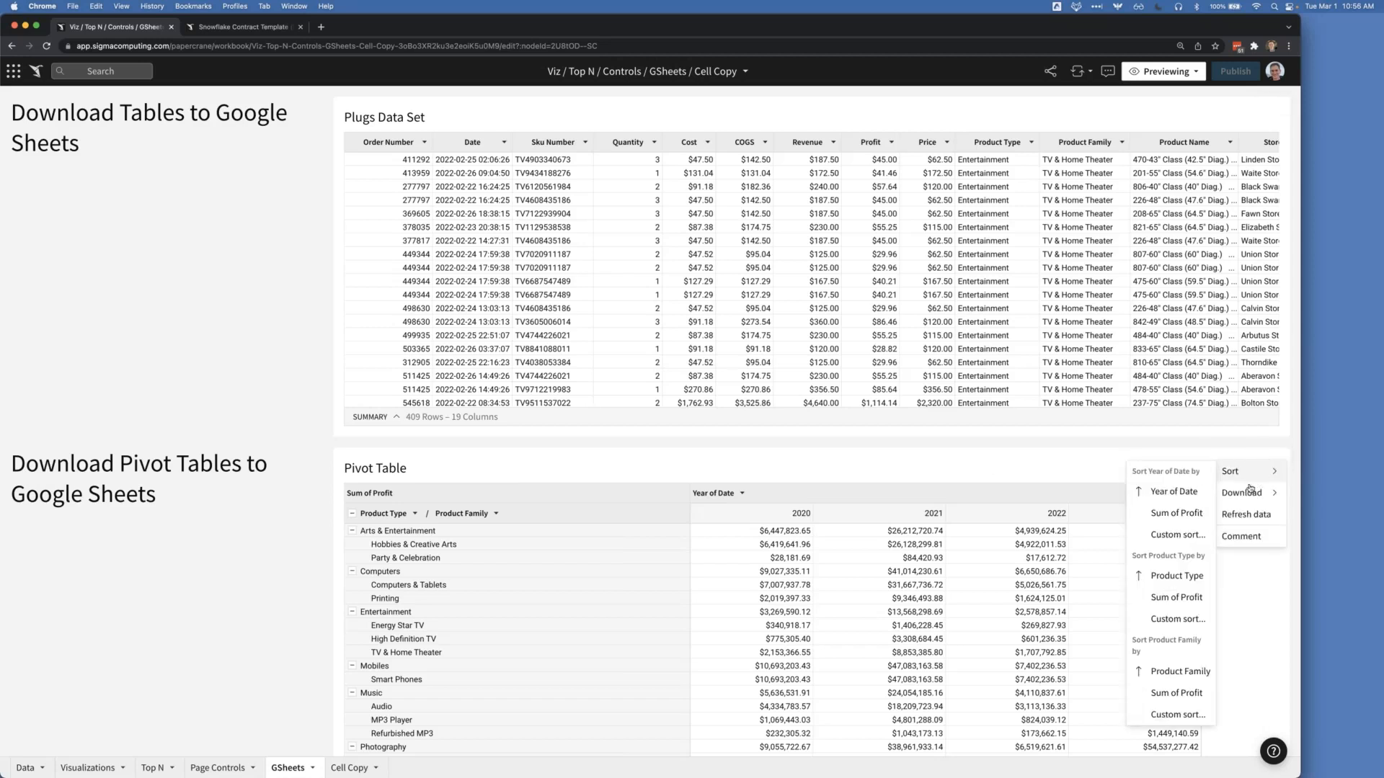
{"action": "left_click", "coordinate": [1169, 568]}
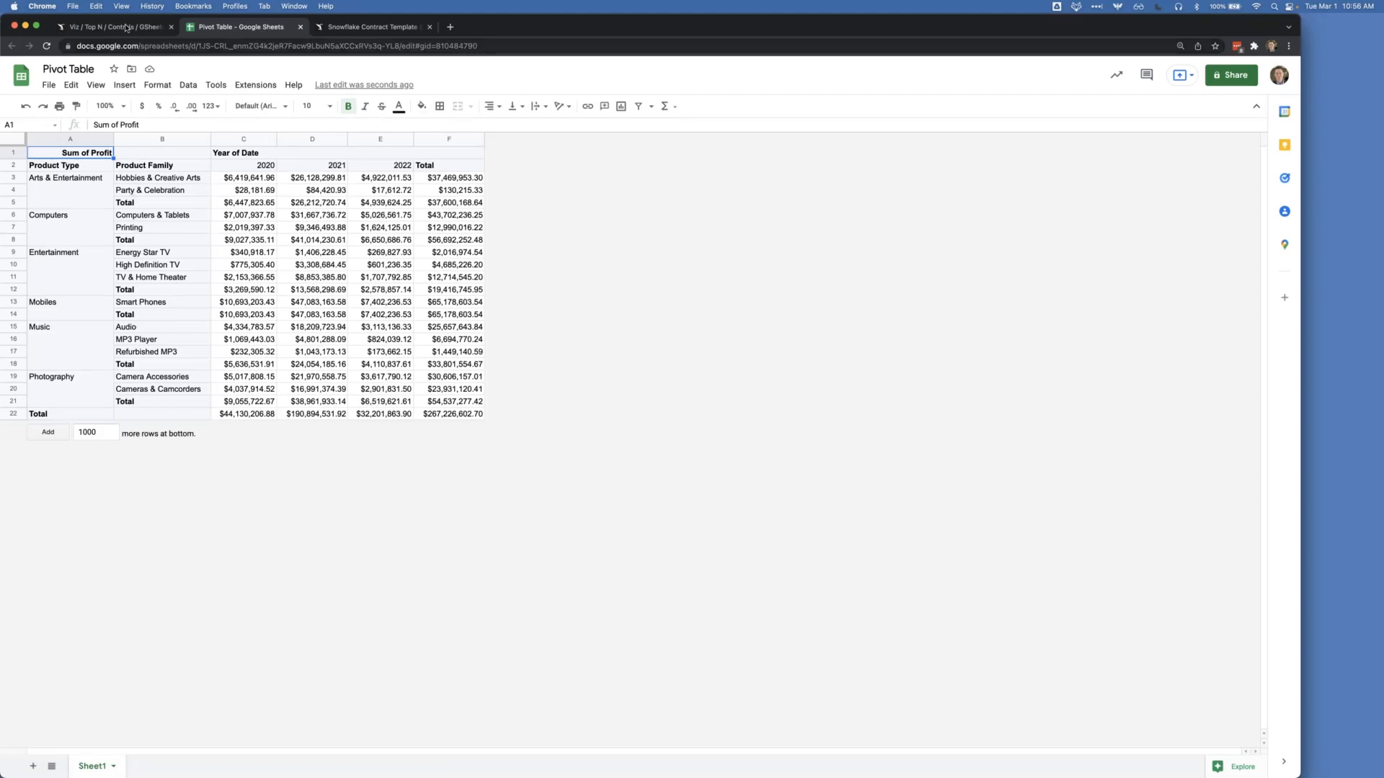
{"action": "left_click", "coordinate": [125, 28]}
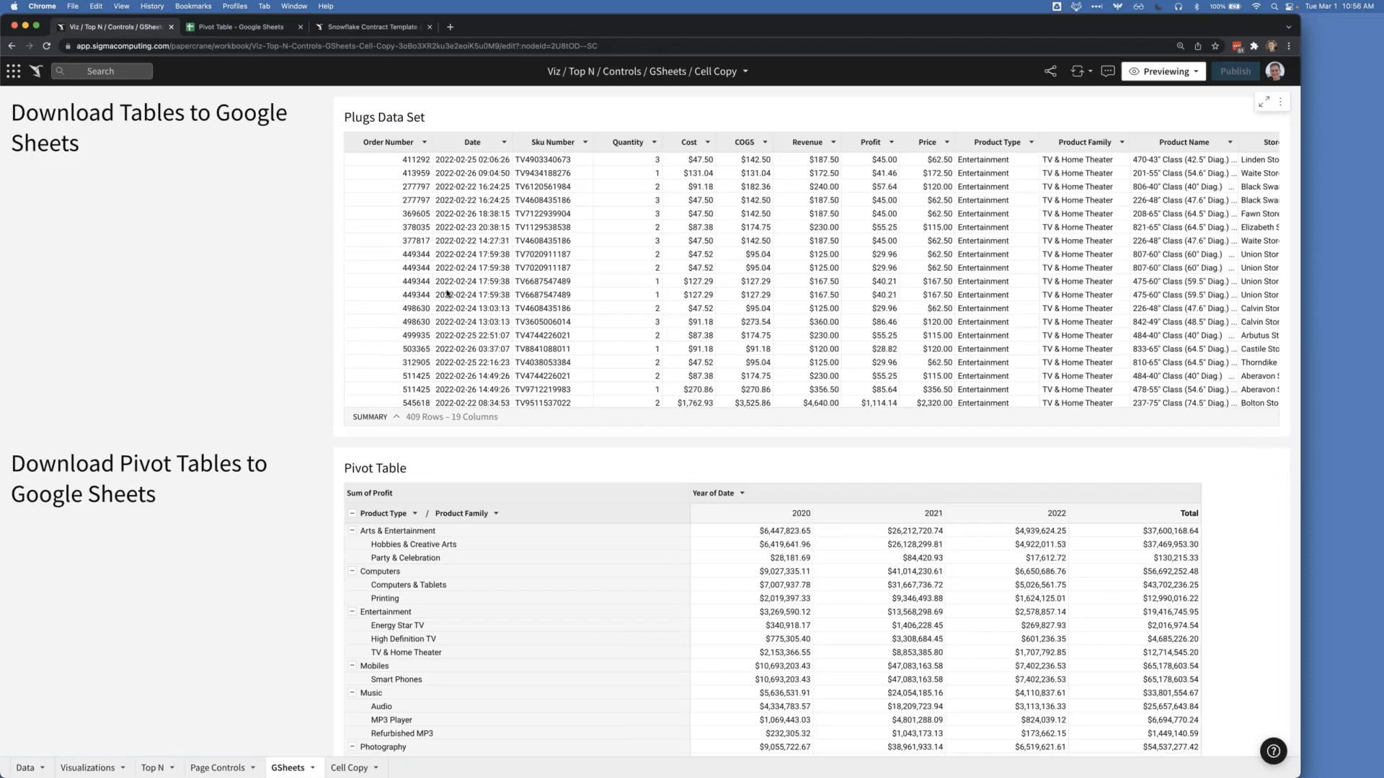
Step: Go to the Cell Copy page and put the workbook back into edit mode
{"action": "left_click", "coordinate": [472, 349]}
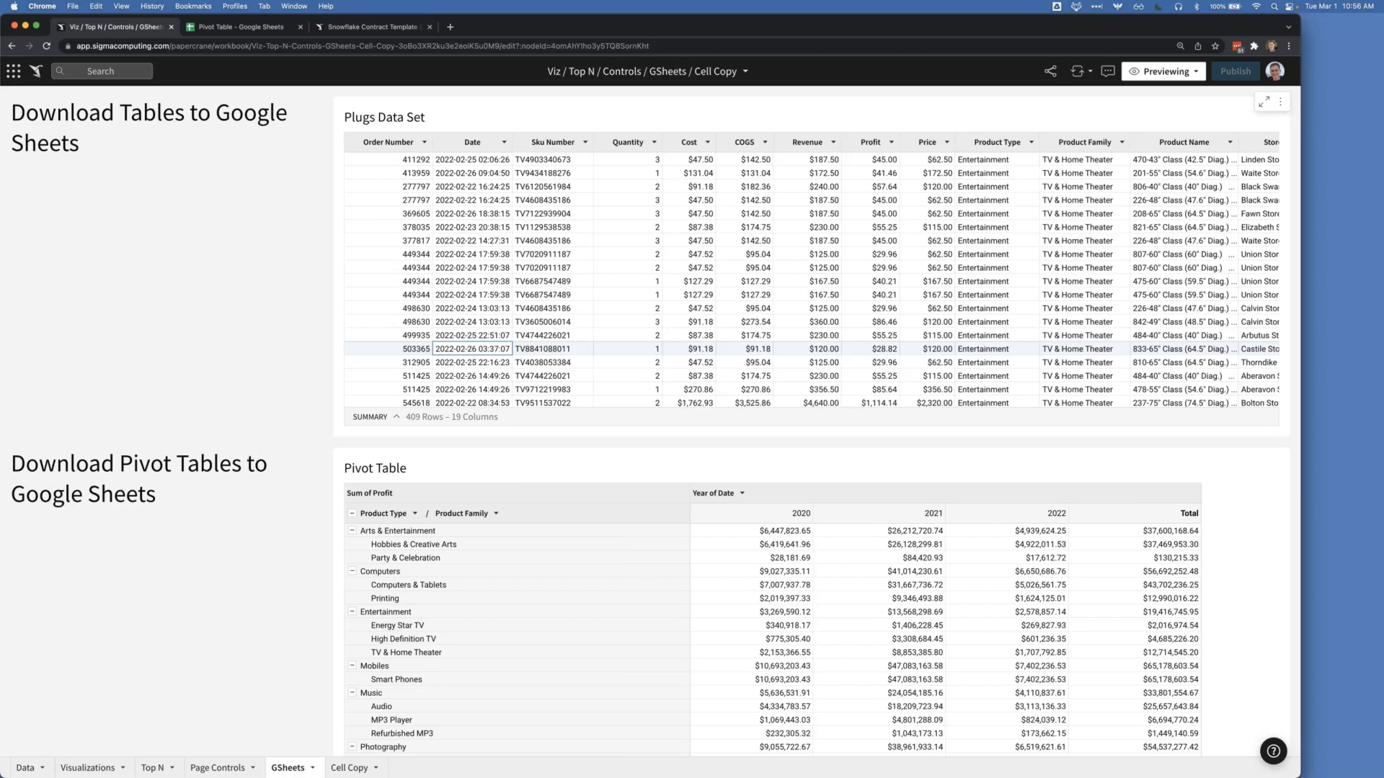
{"action": "left_click", "coordinate": [349, 769]}
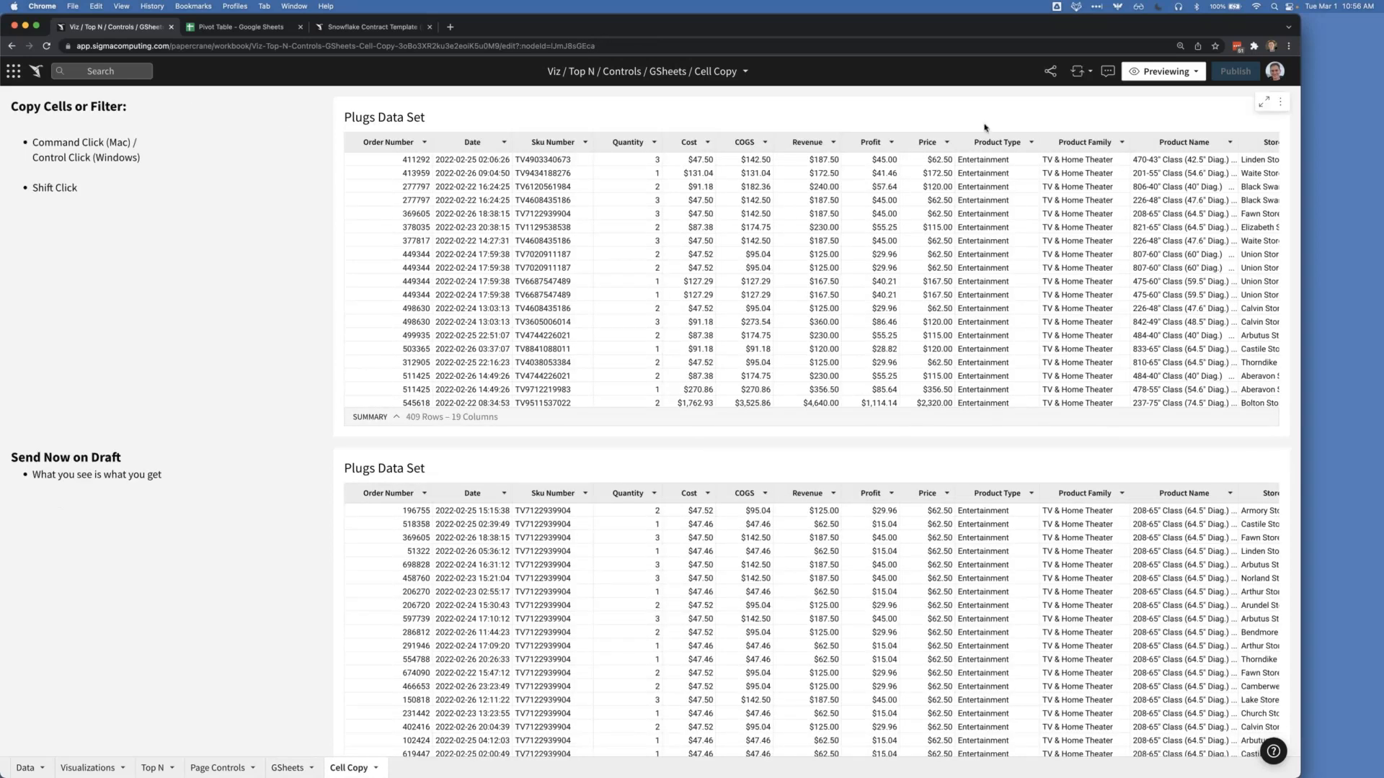
{"action": "left_click", "coordinate": [1179, 72]}
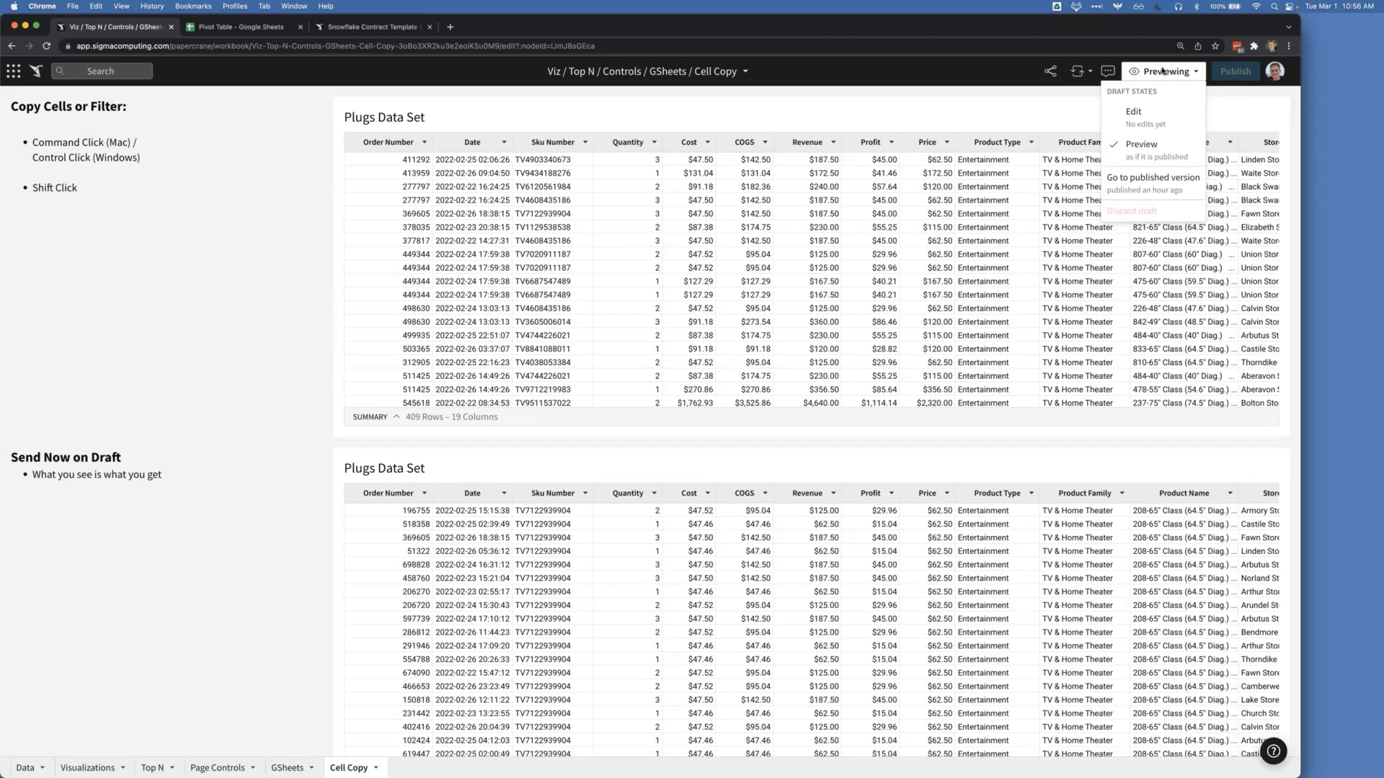
{"action": "left_click", "coordinate": [1134, 114]}
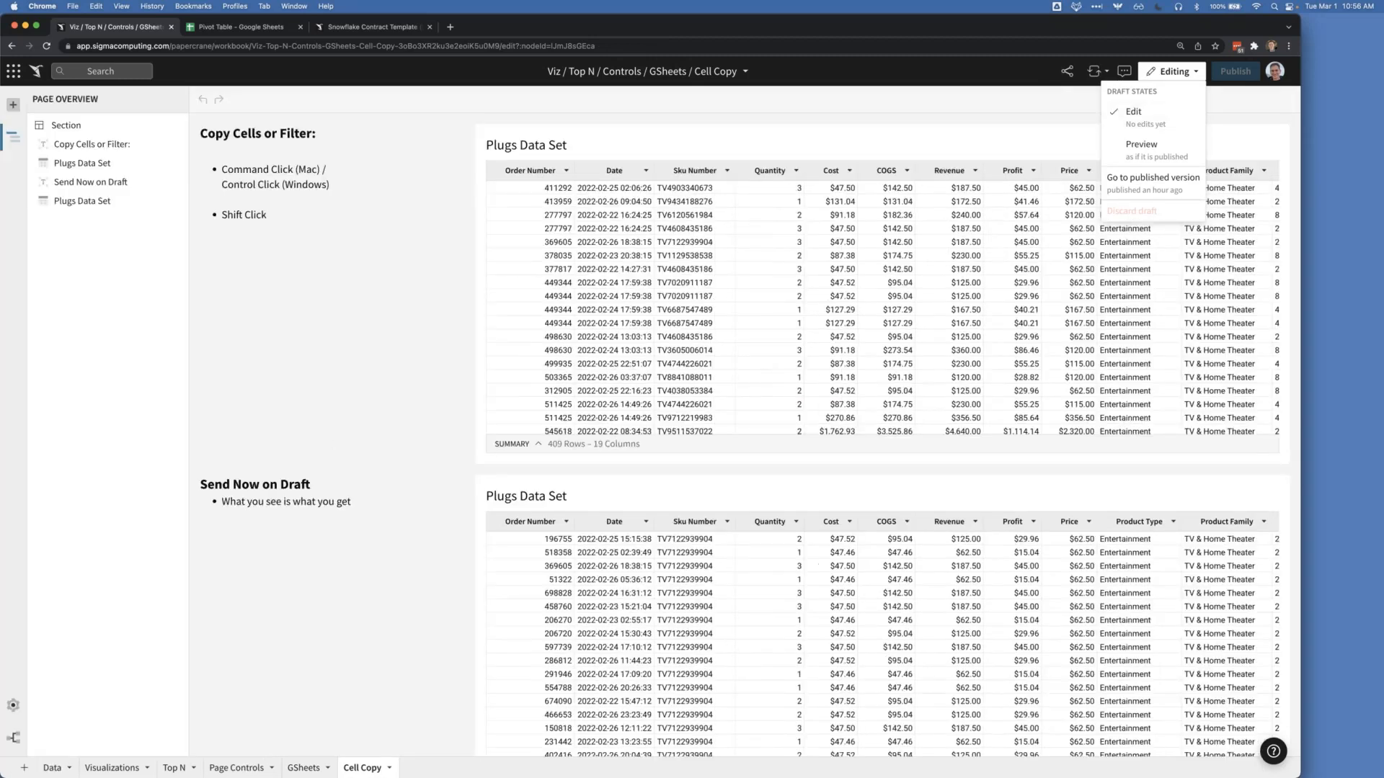
{"action": "left_click", "coordinate": [682, 242]}
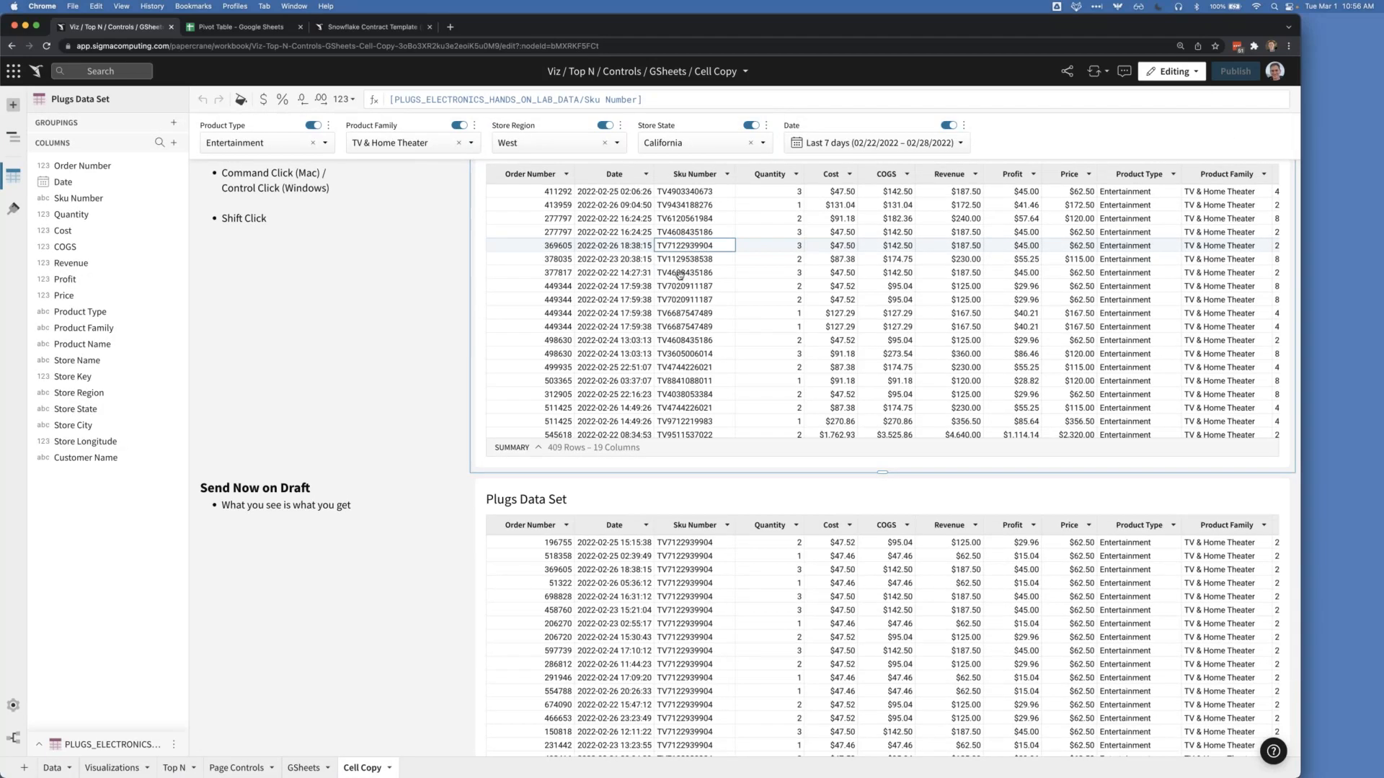
{"action": "left_click", "coordinate": [680, 273], "text": "shift"}
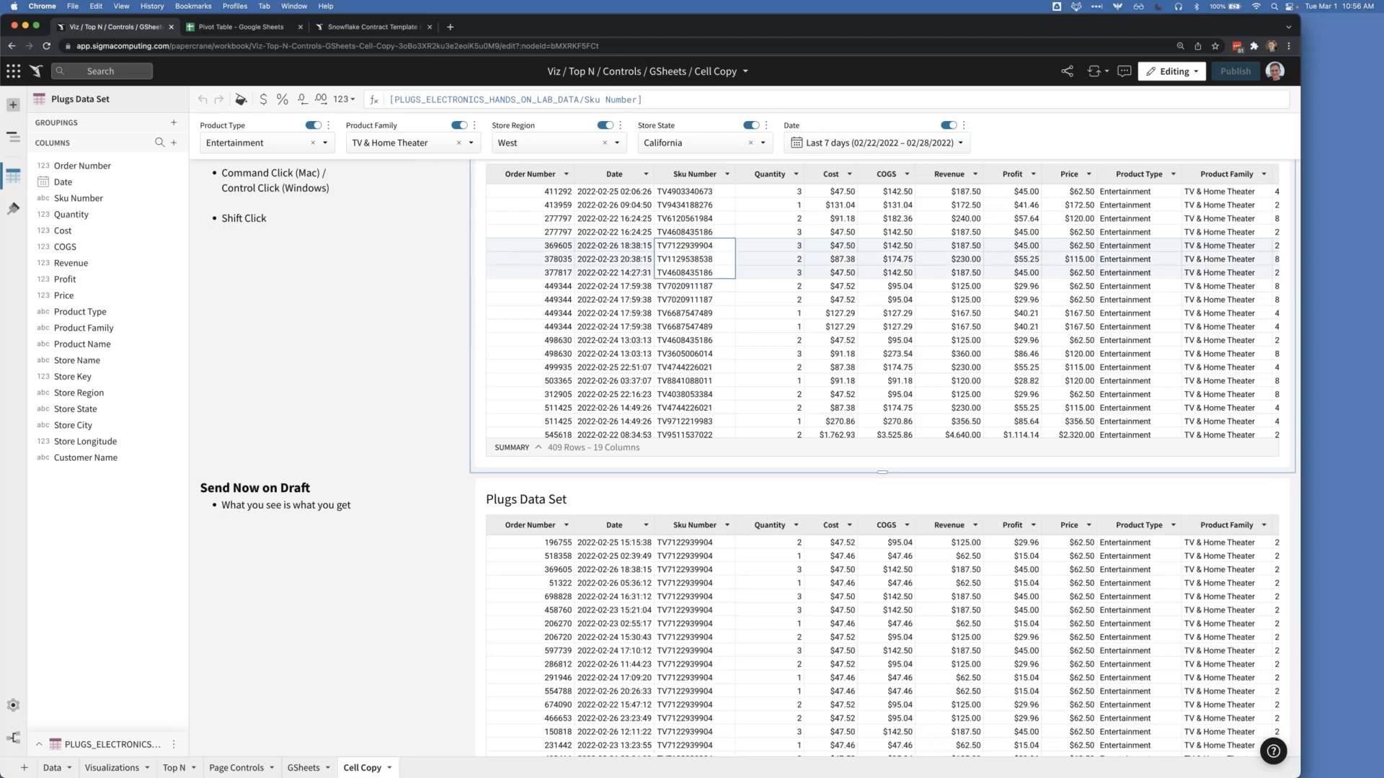
{"action": "right_click", "coordinate": [681, 276]}
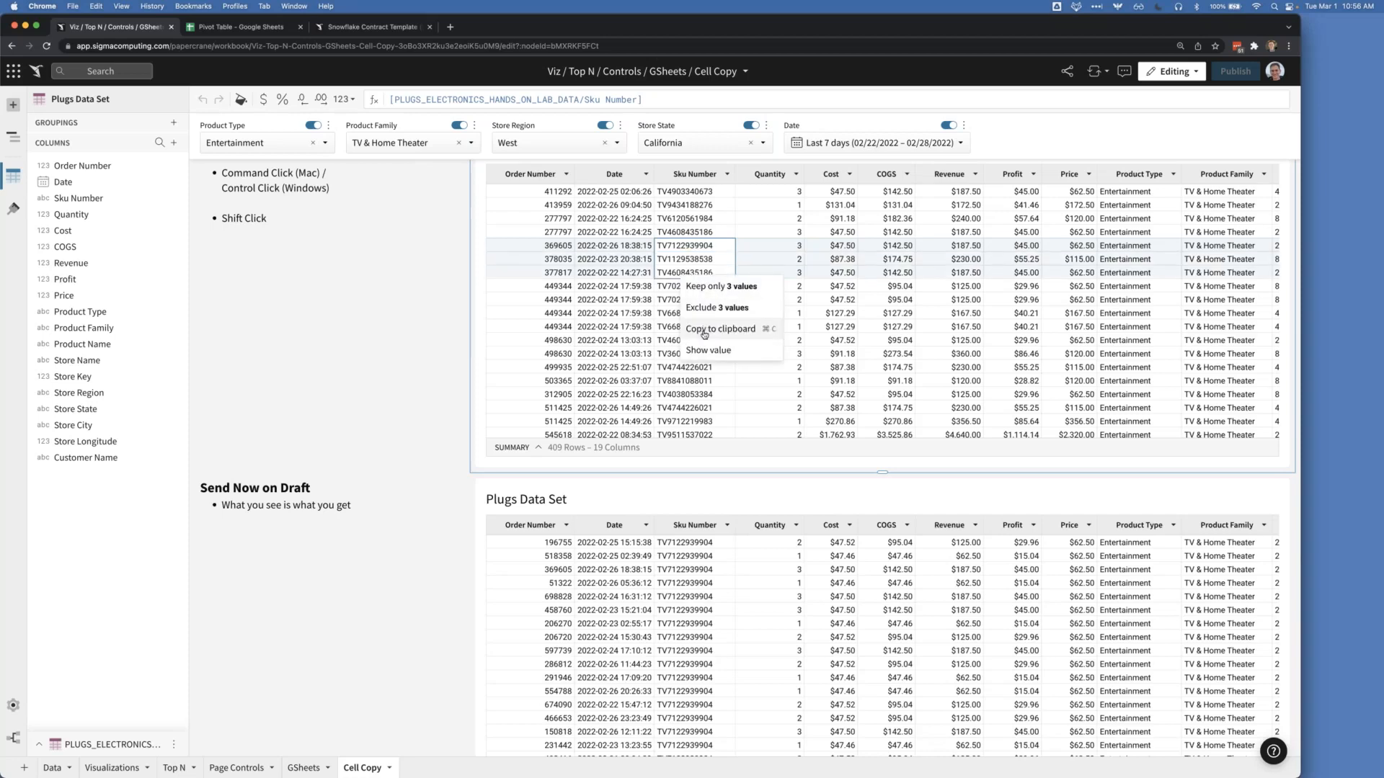
{"action": "left_click", "coordinate": [720, 287]}
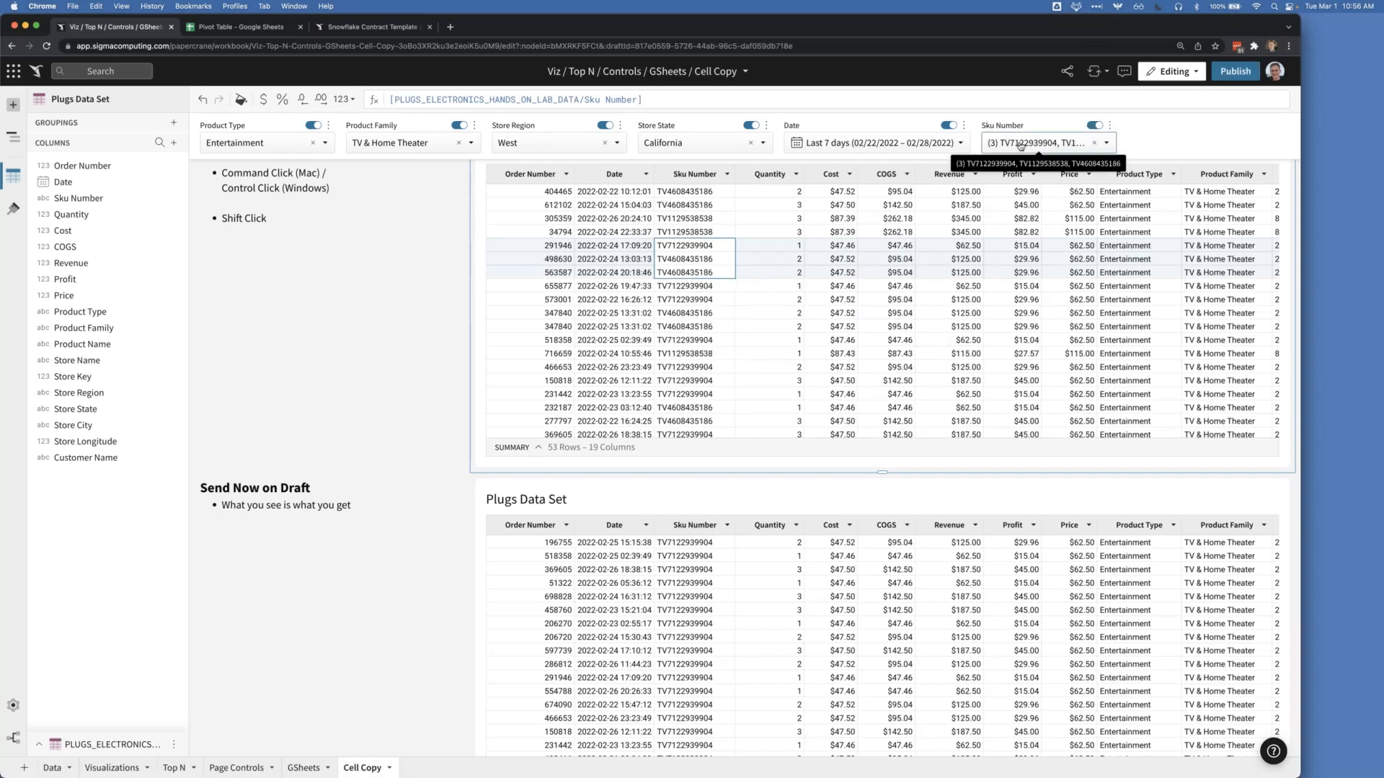
{"action": "key", "text": "super+z"}
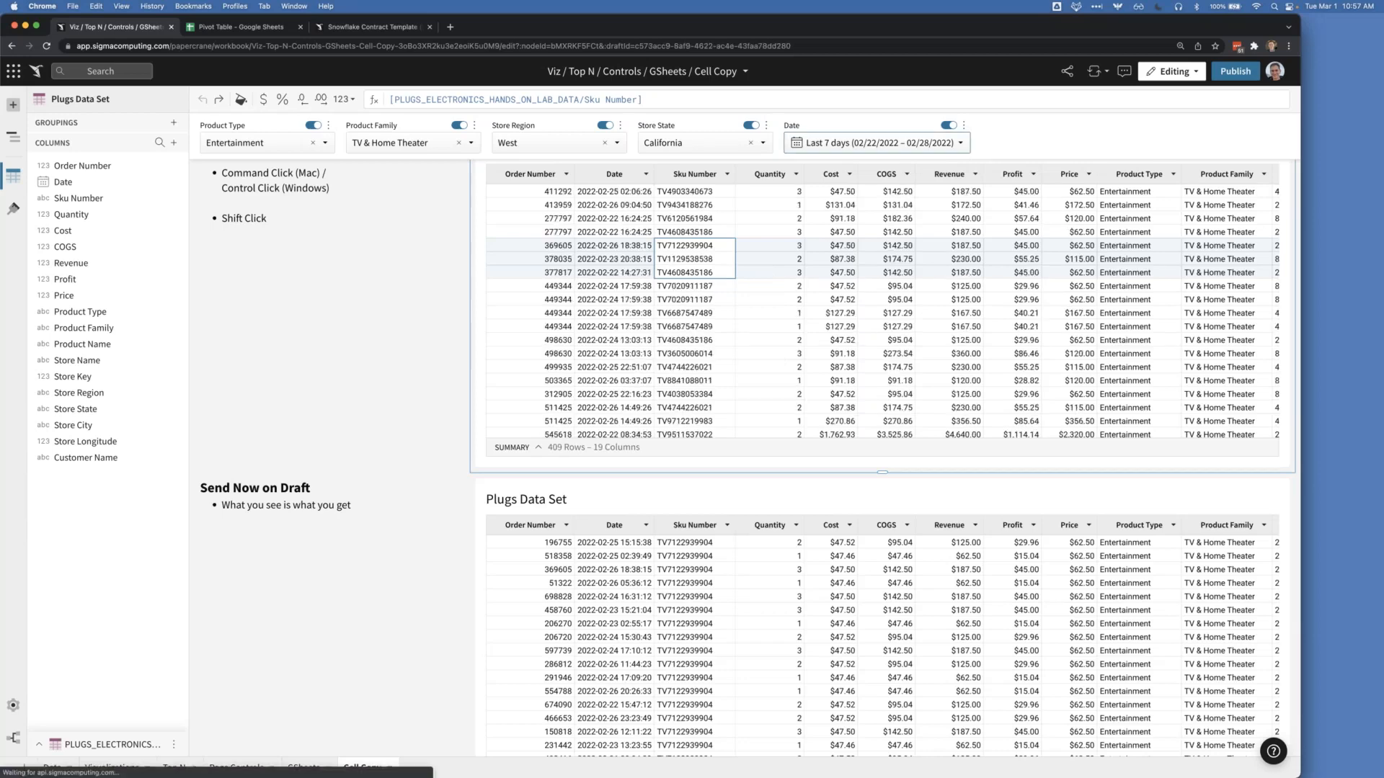
{"action": "left_click", "coordinate": [690, 219]}
{"action": "left_click", "coordinate": [689, 259], "text": "super"}
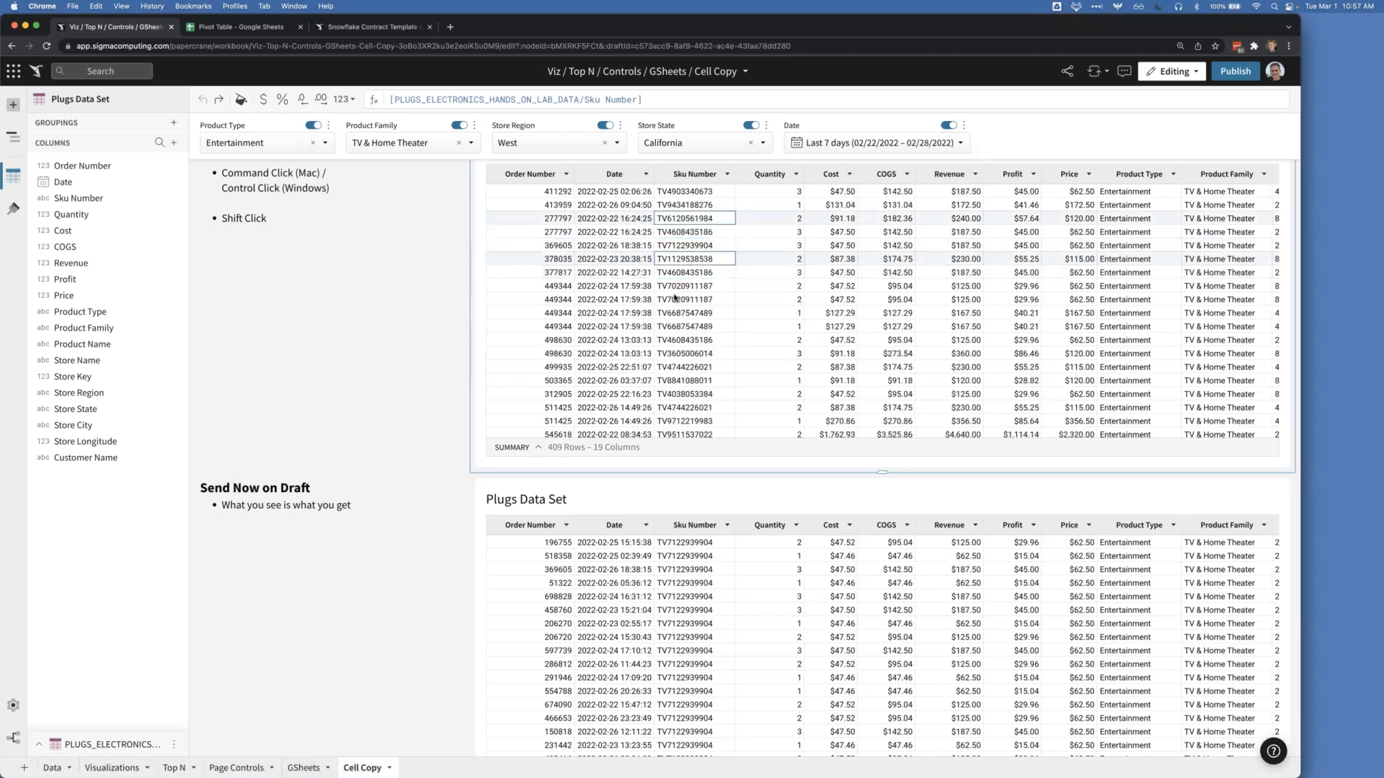
{"action": "left_click", "coordinate": [674, 299], "text": "super"}
{"action": "left_click", "coordinate": [670, 327], "text": "super"}
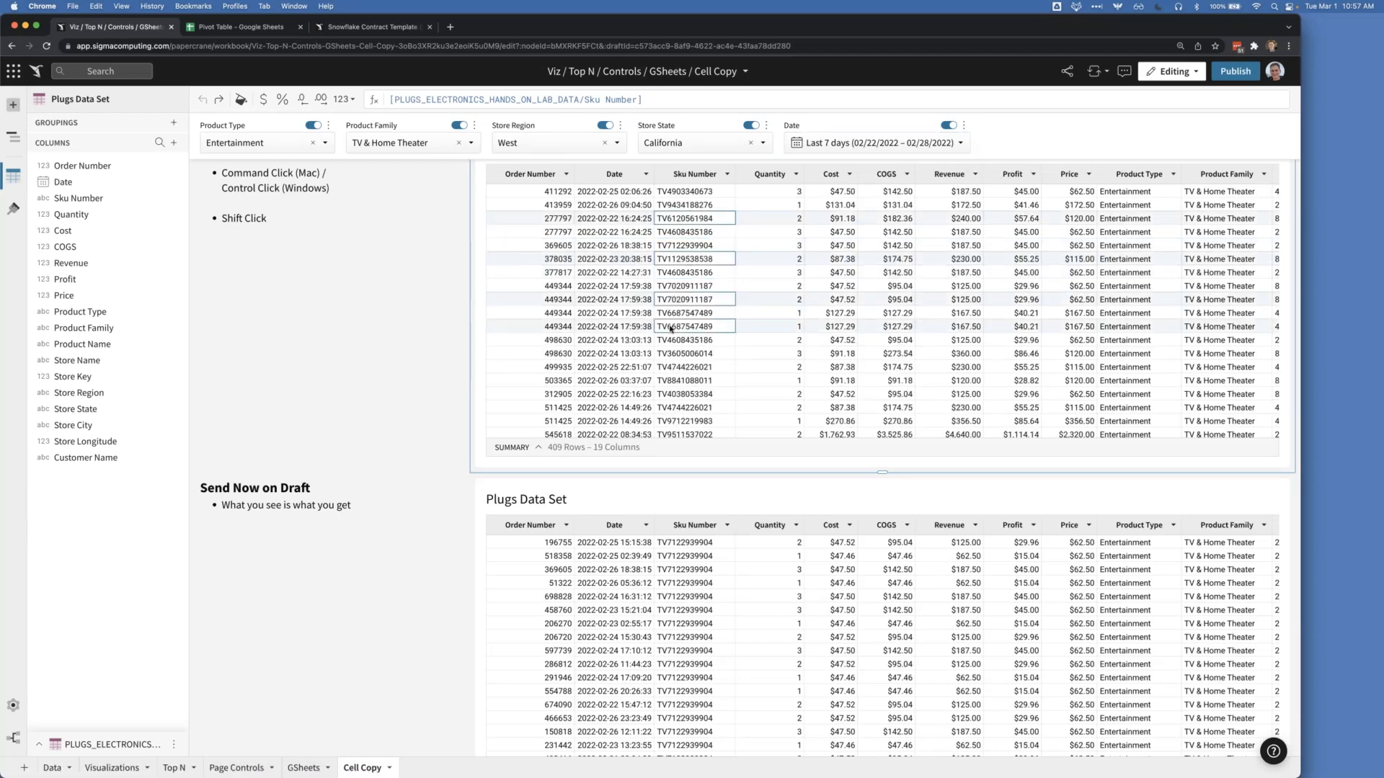
{"action": "left_click", "coordinate": [667, 369], "text": "super"}
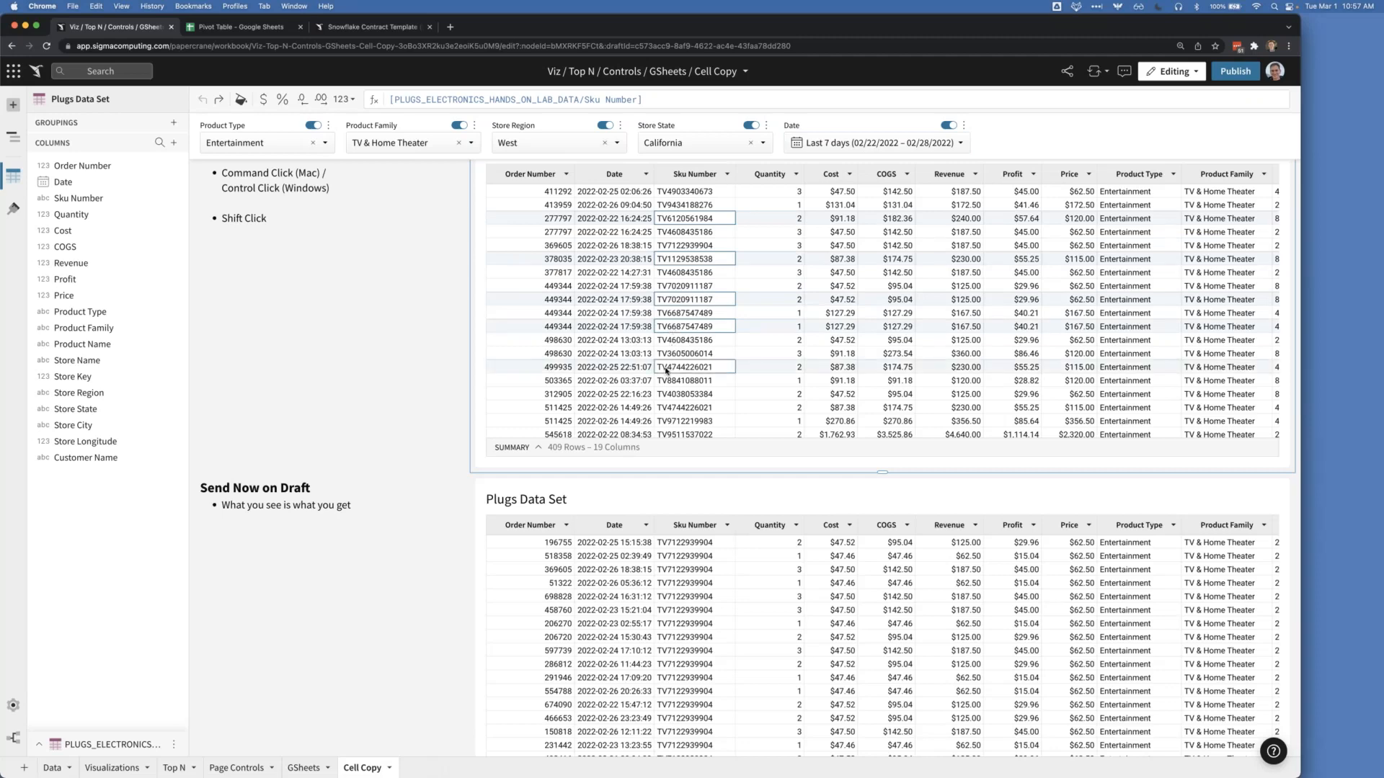
{"action": "right_click", "coordinate": [702, 224]}
{"action": "left_click", "coordinate": [737, 229]}
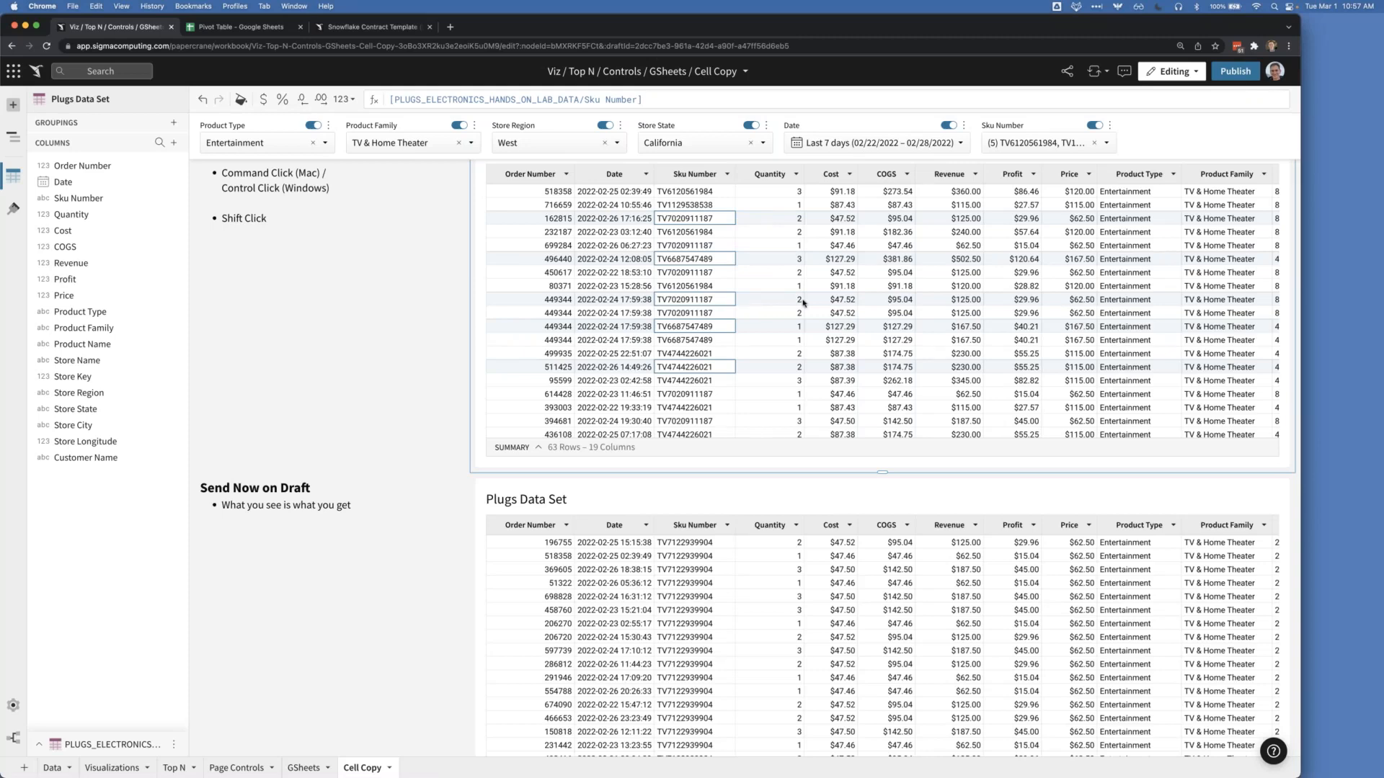
Step: Undo the five-value Sku Number filter on the upper Plugs Data Set table and redo it
{"action": "scroll", "coordinate": [803, 302], "scroll_direction": "up", "scroll_amount": 2}
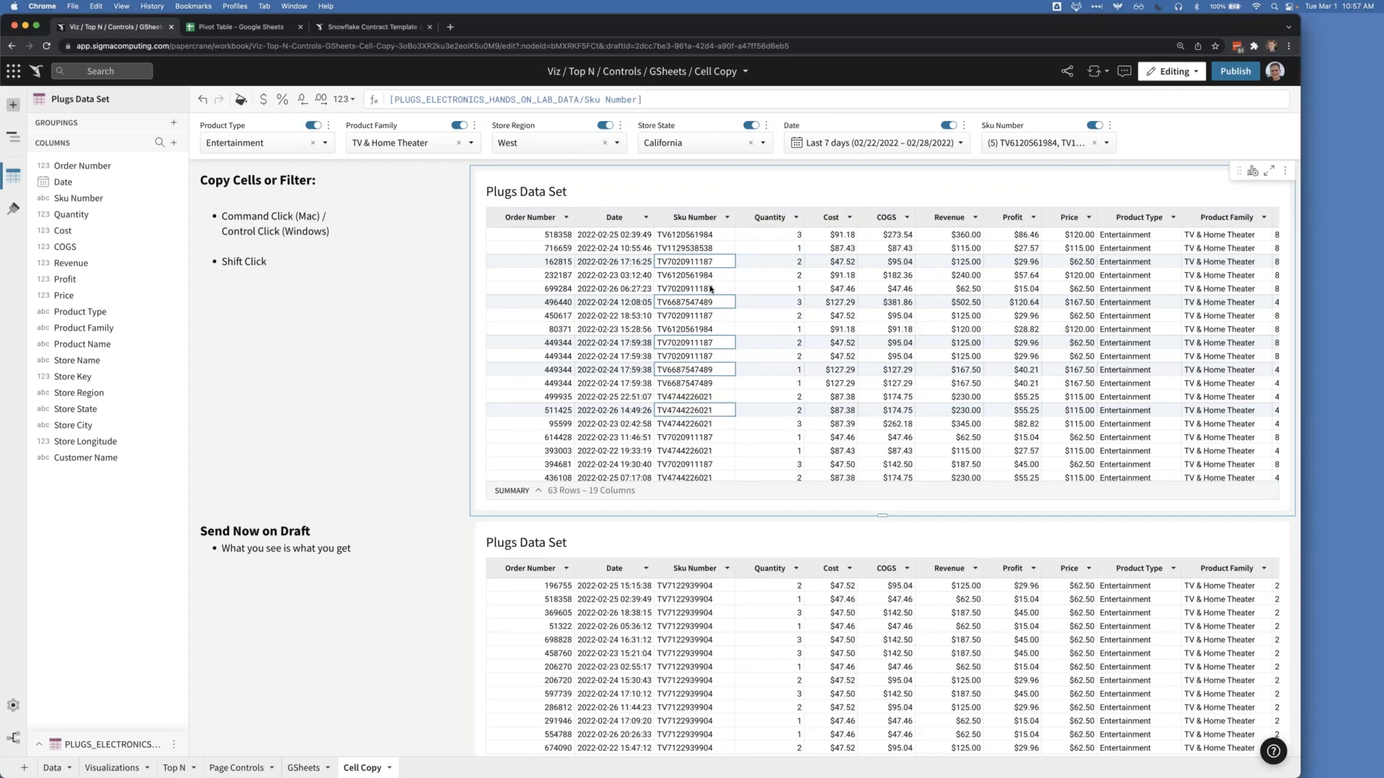
{"action": "scroll", "coordinate": [710, 289], "scroll_direction": "down", "scroll_amount": 4}
{"action": "scroll", "coordinate": [710, 289], "scroll_direction": "up", "scroll_amount": 4}
{"action": "key", "text": "super+z"}
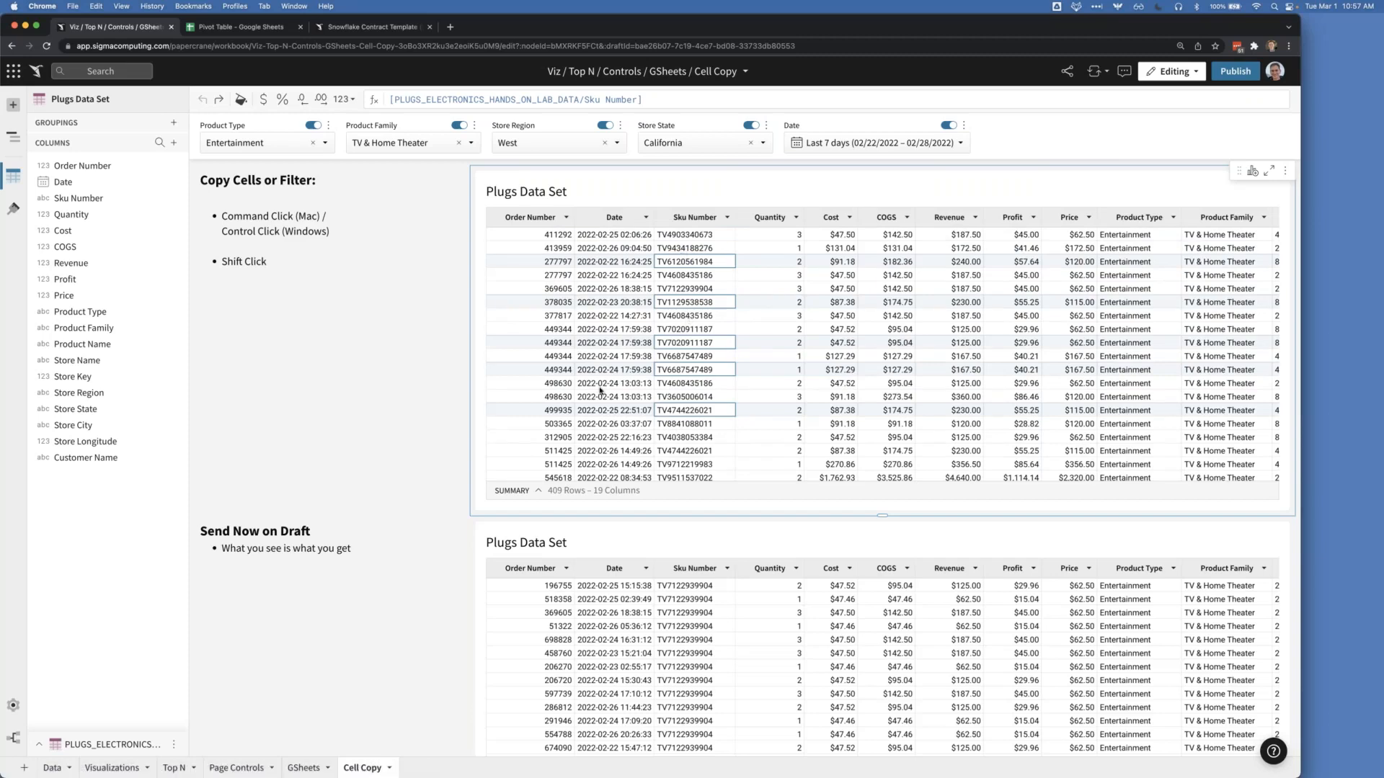
{"action": "left_click", "coordinate": [218, 98]}
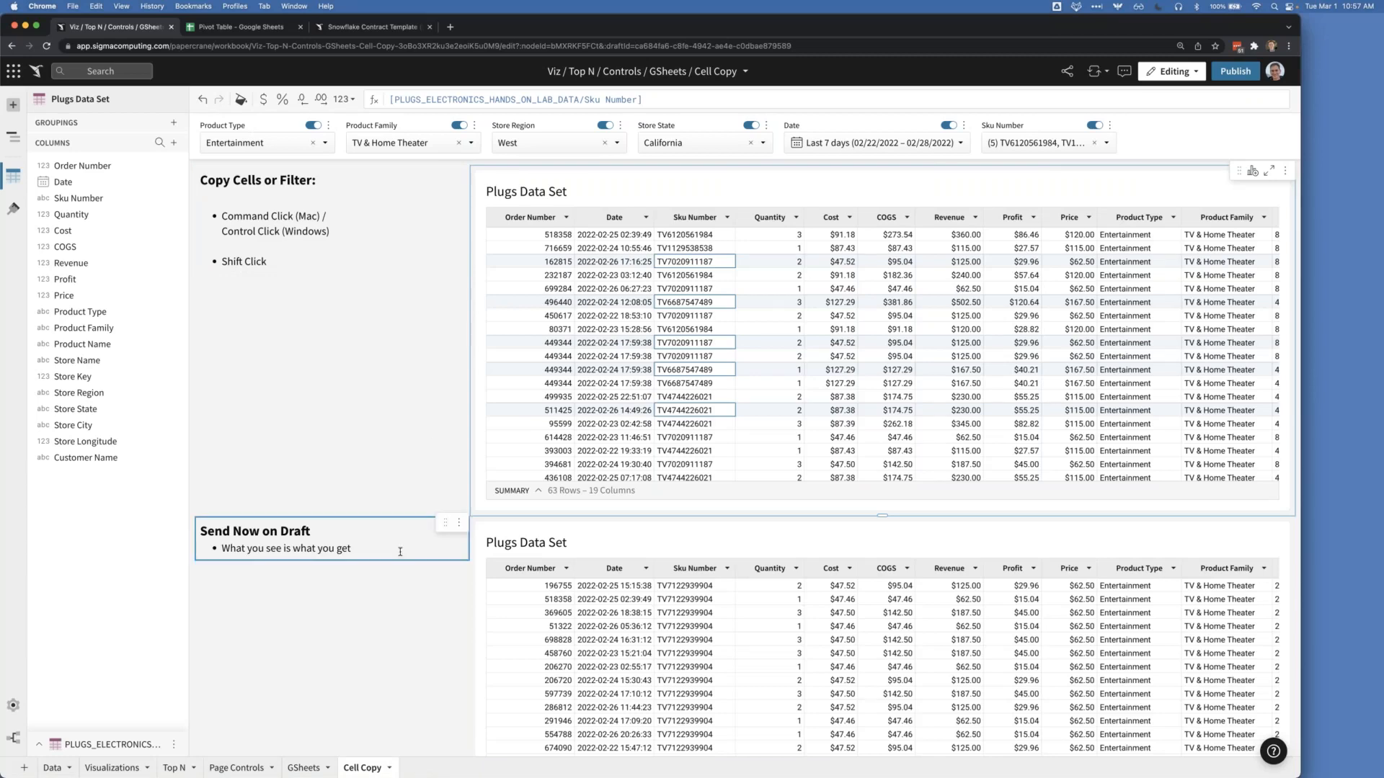
Step: Filter the lower Plugs Data Set table to keep only the Order Number shown in its second row
{"action": "scroll", "coordinate": [400, 552], "scroll_direction": "down", "scroll_amount": 4}
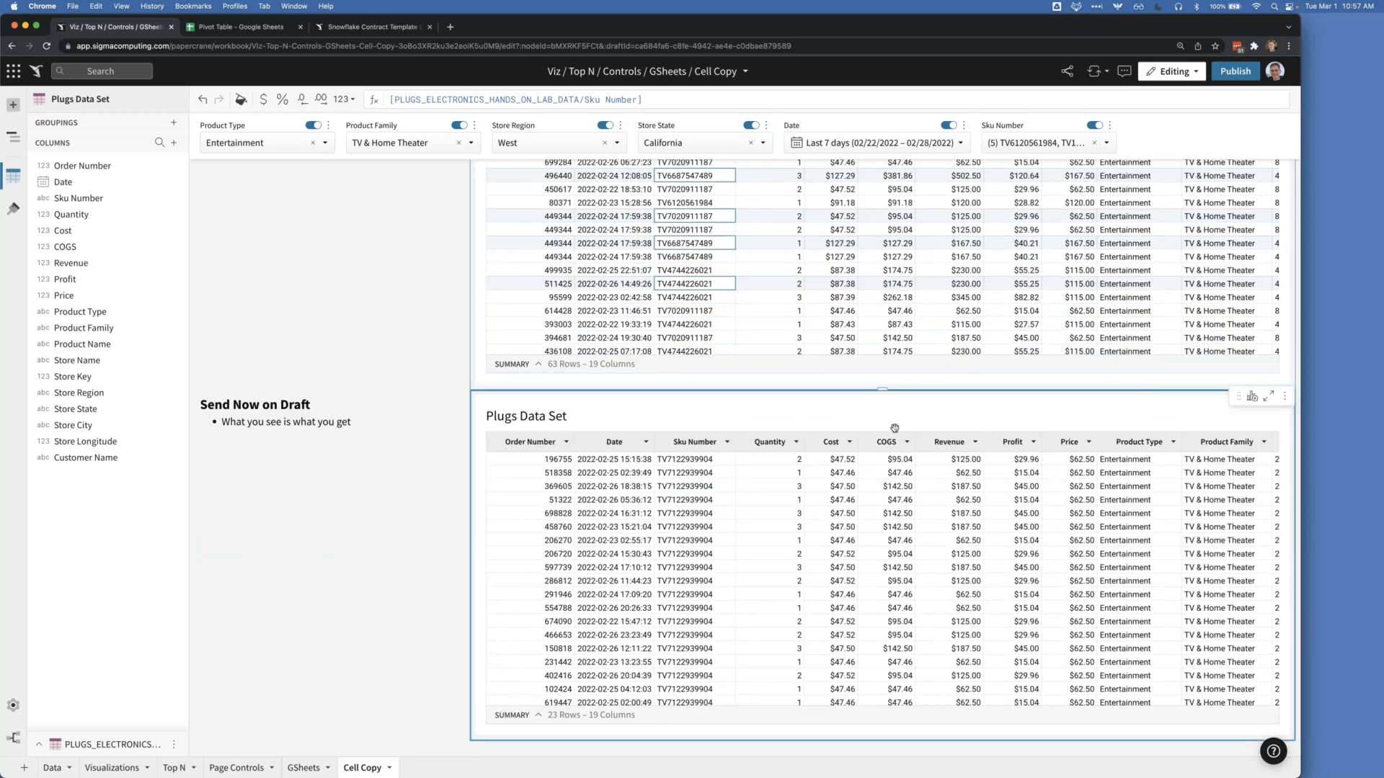
{"action": "left_click", "coordinate": [698, 472]}
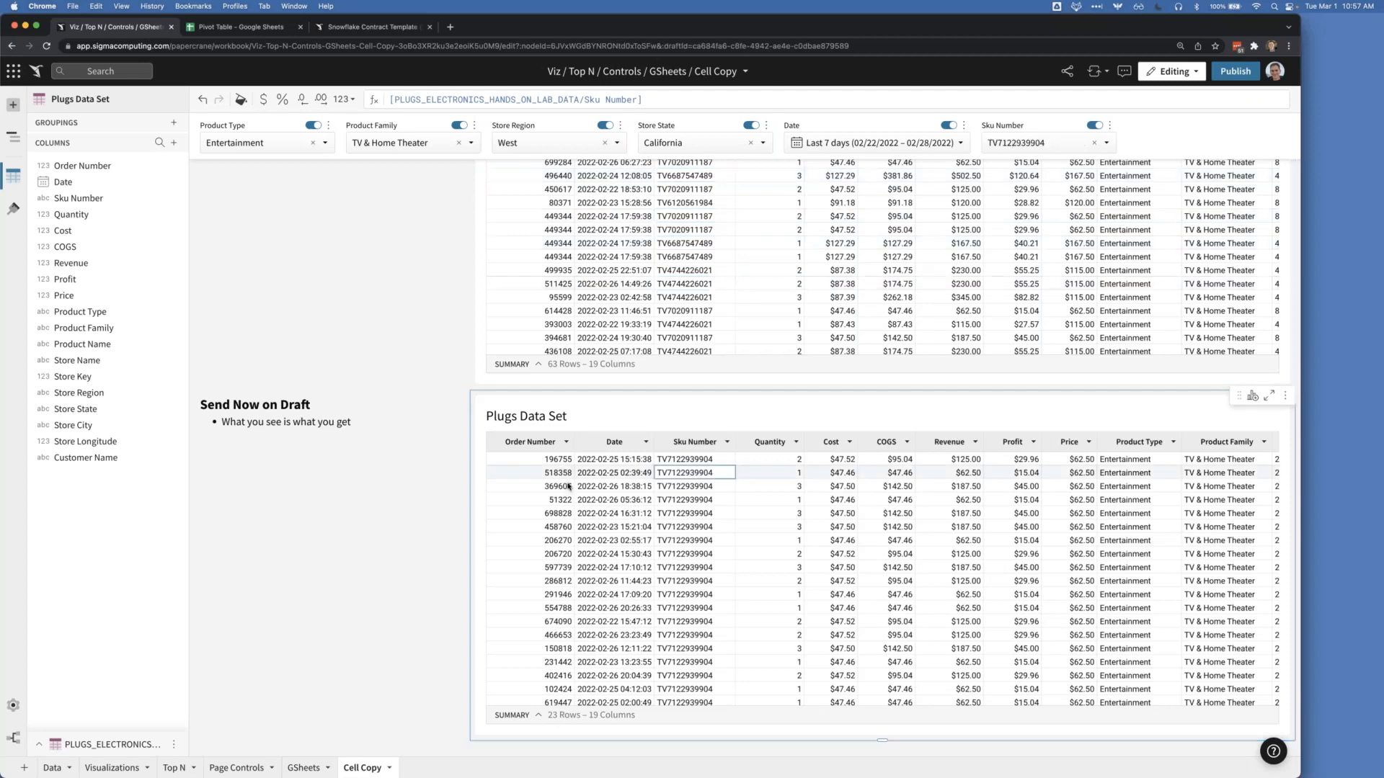
{"action": "left_click", "coordinate": [556, 474]}
{"action": "right_click", "coordinate": [556, 473]}
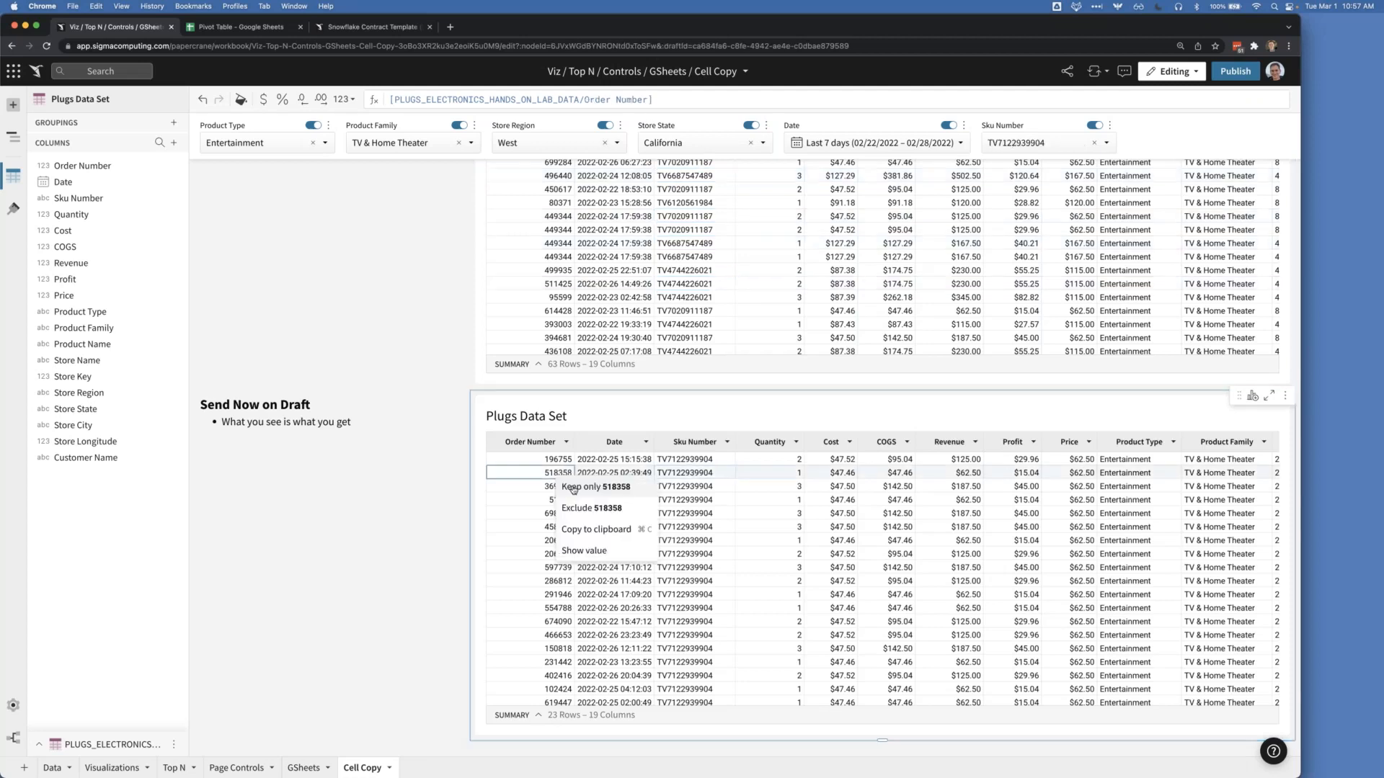
{"action": "left_click", "coordinate": [587, 487]}
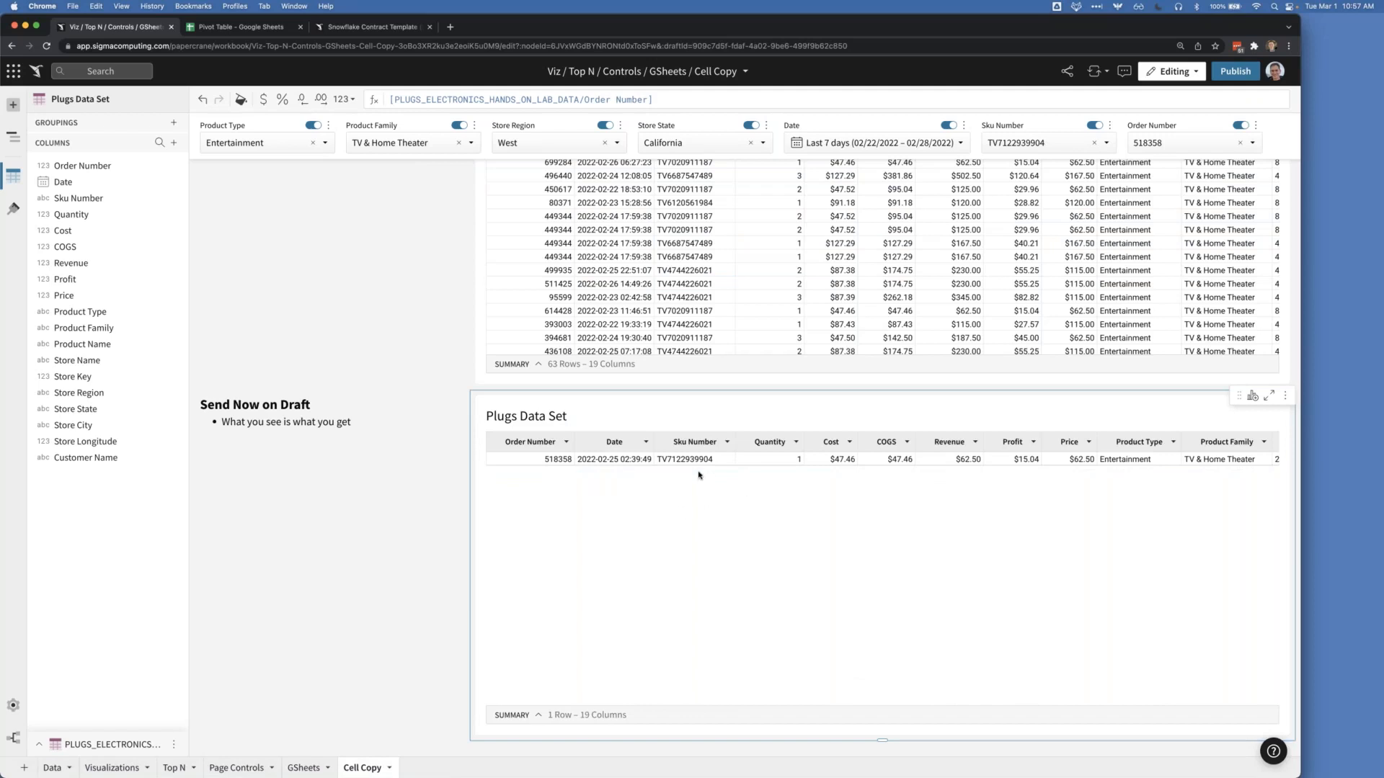
Step: View the workbook's Send Now options from the draft and cancel without sending
{"action": "left_click", "coordinate": [745, 71]}
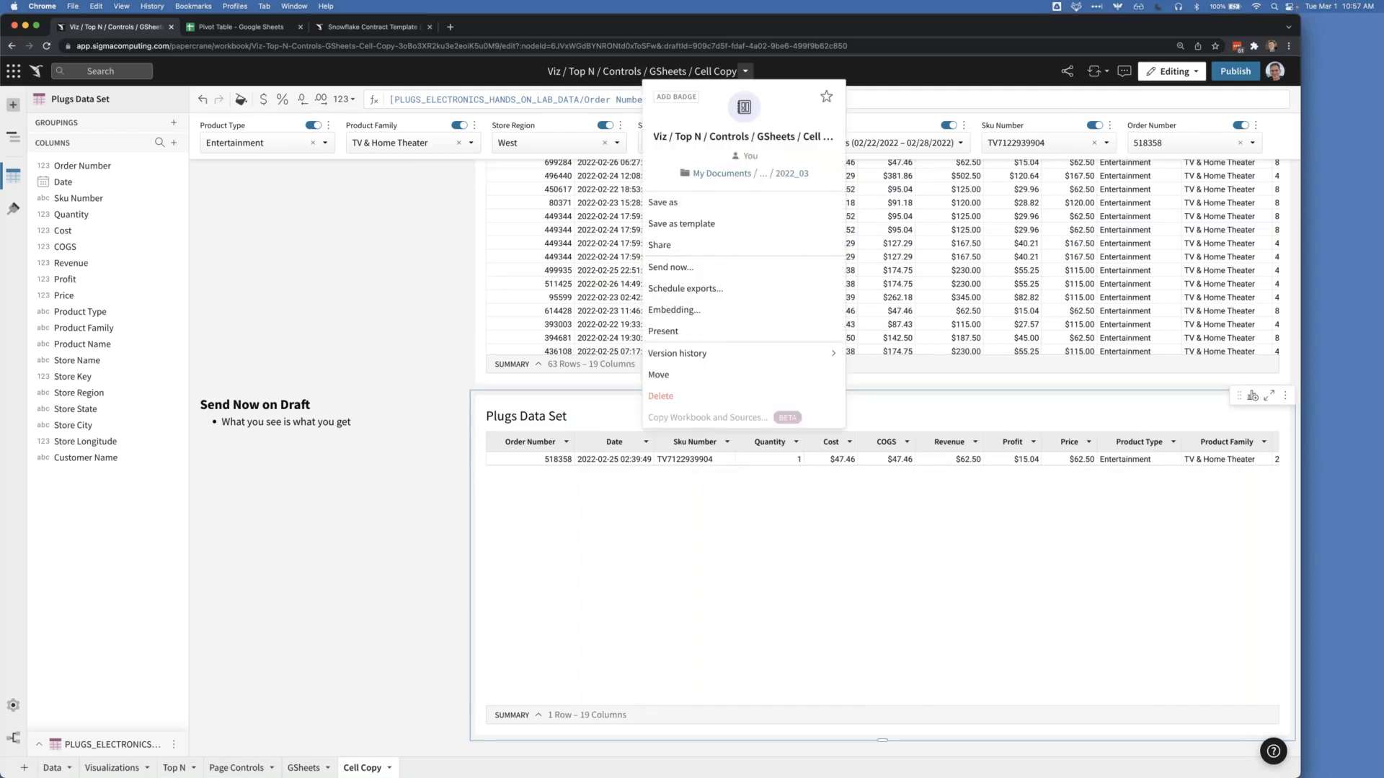
{"action": "left_click", "coordinate": [691, 269]}
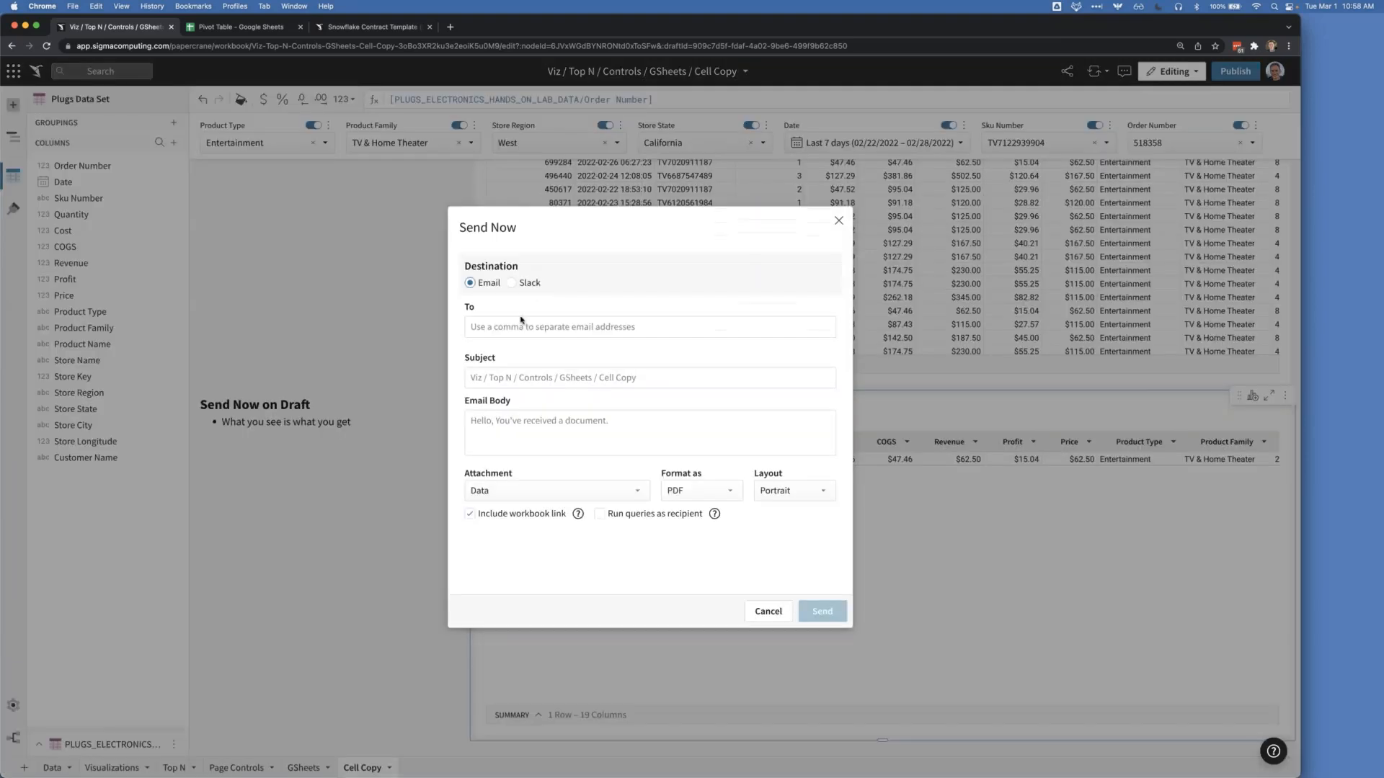
{"action": "left_click", "coordinate": [768, 612]}
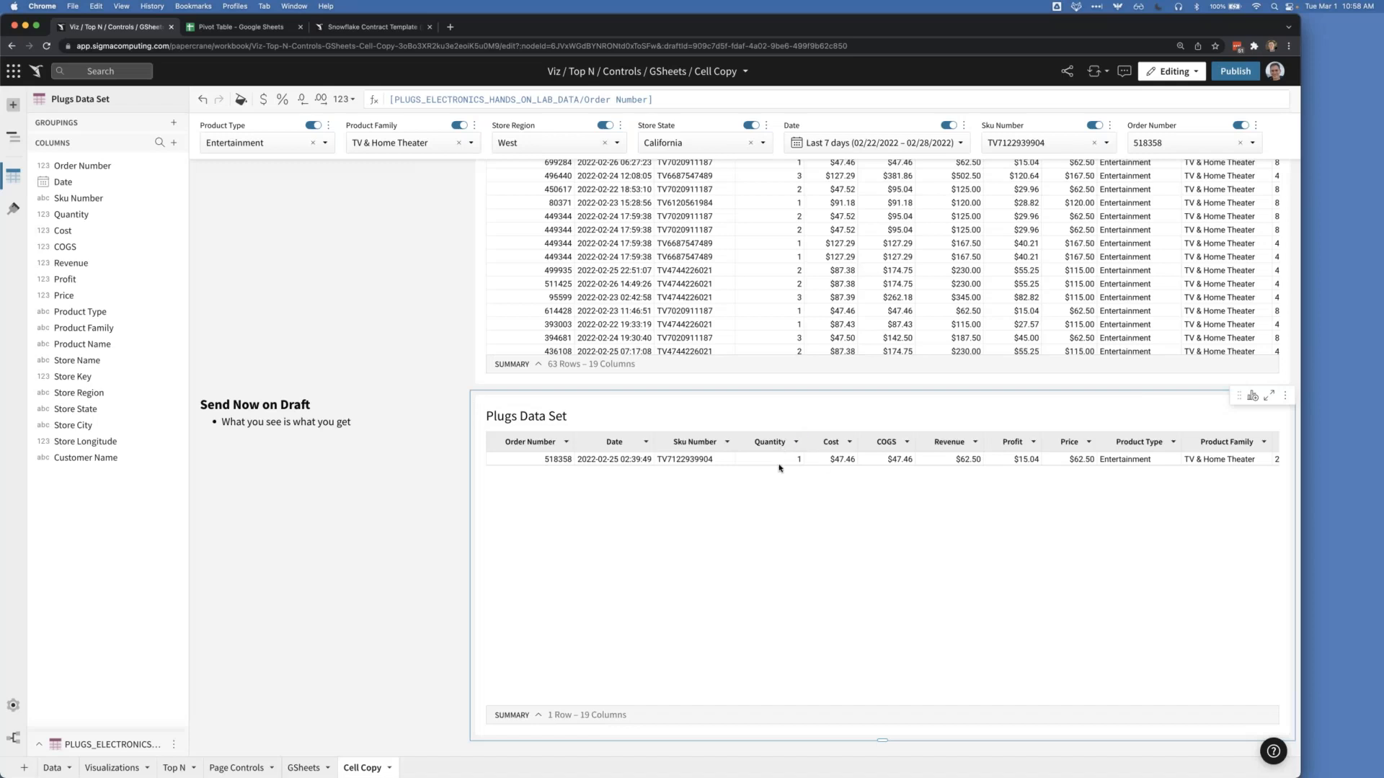